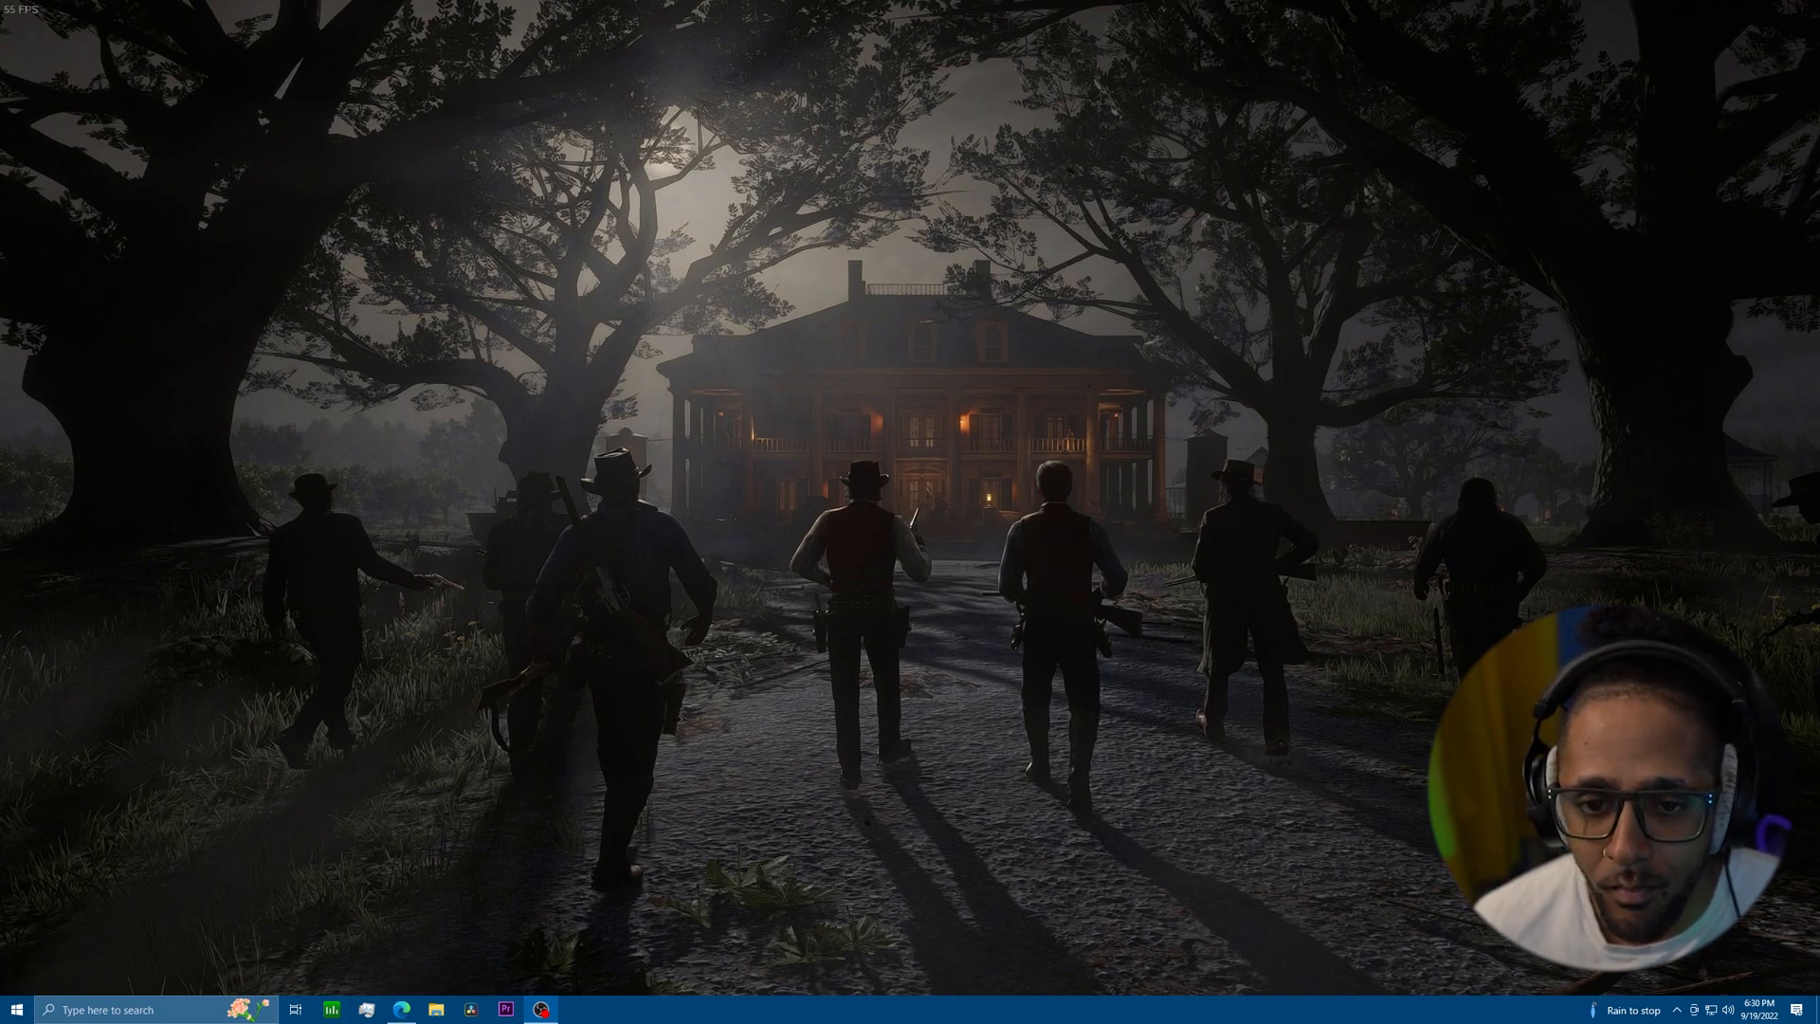
Switch to Edge, download xenia_canary.zip from the canary_experimental release on GitHub, and show the file in its download folder.
mouse_move(411, 1013)
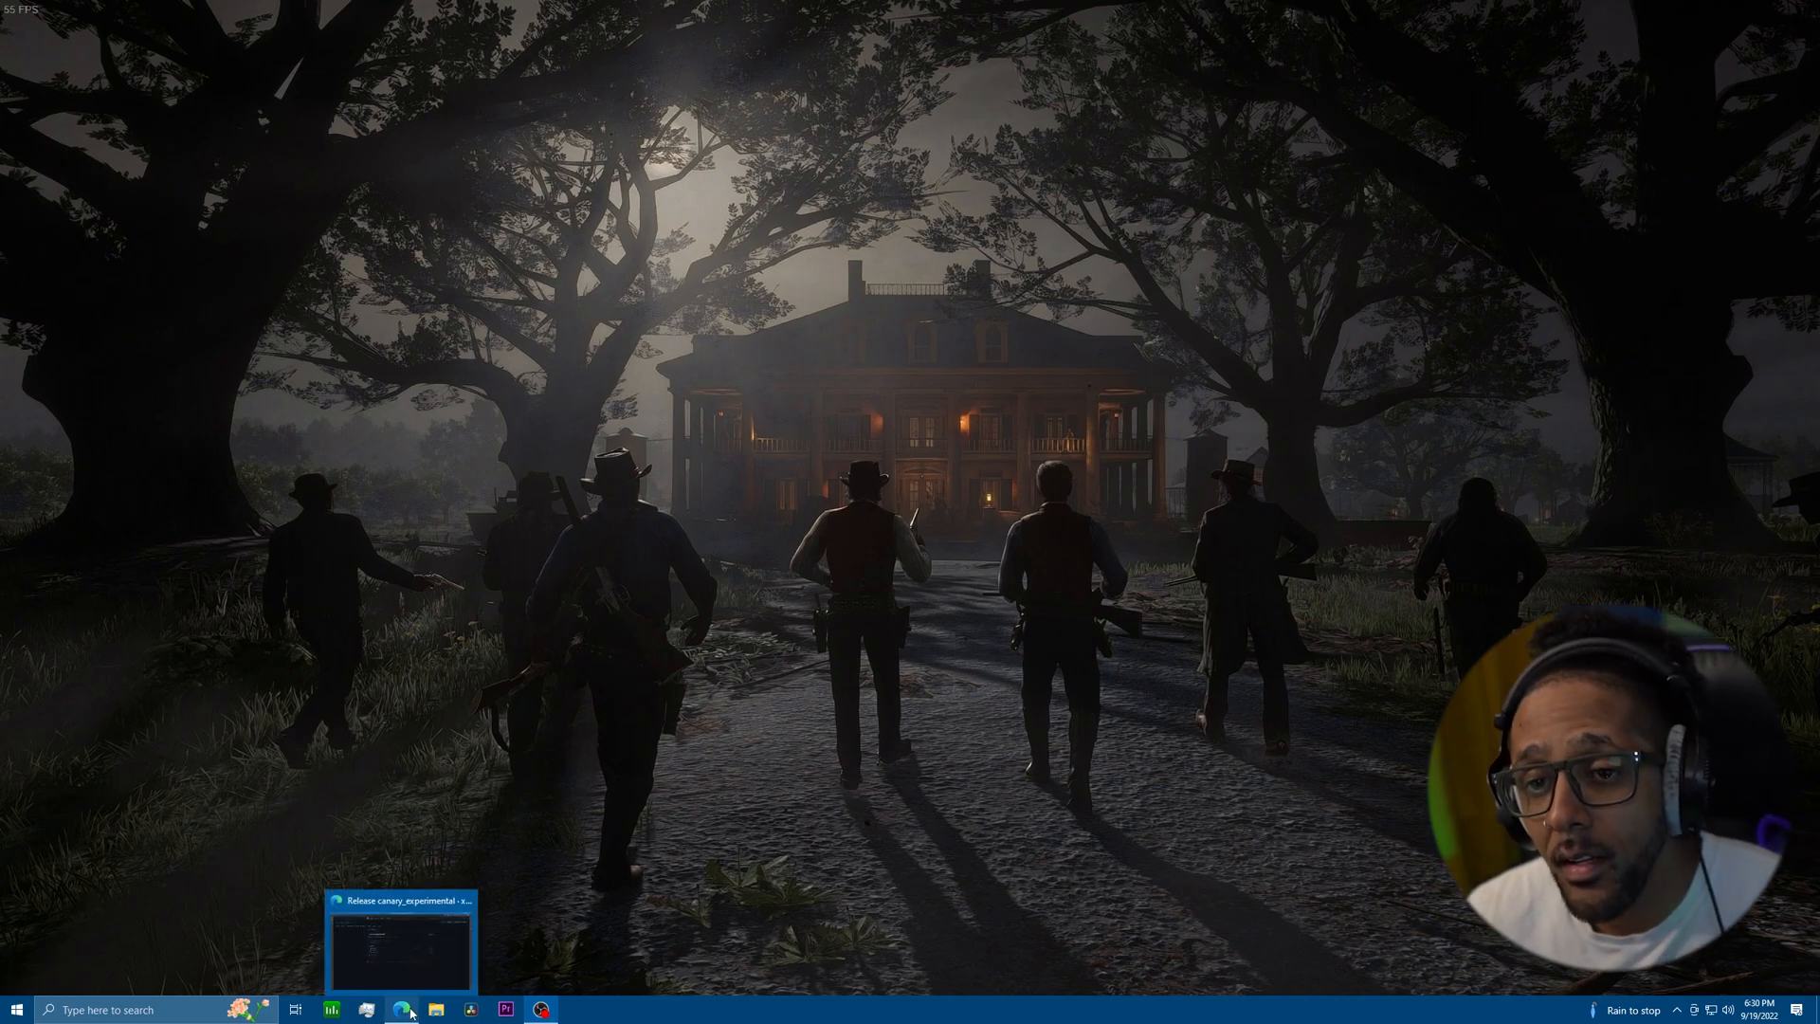
click(401, 948)
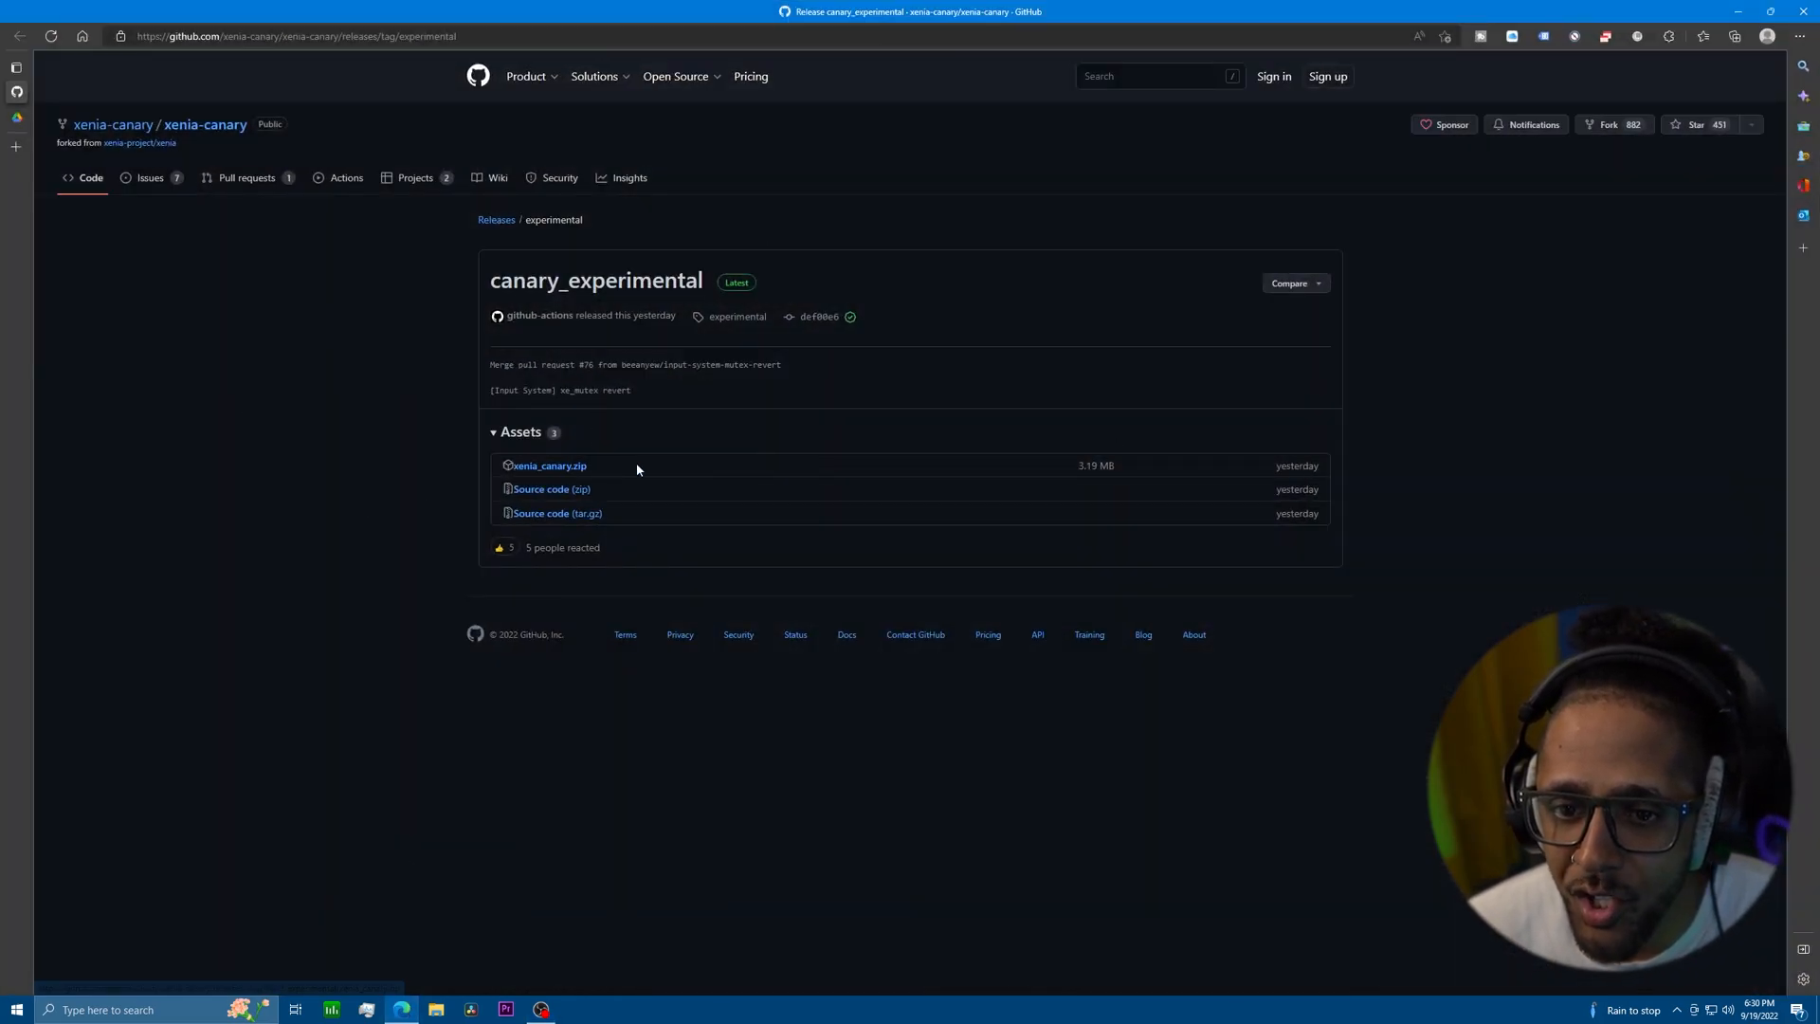
click(597, 474)
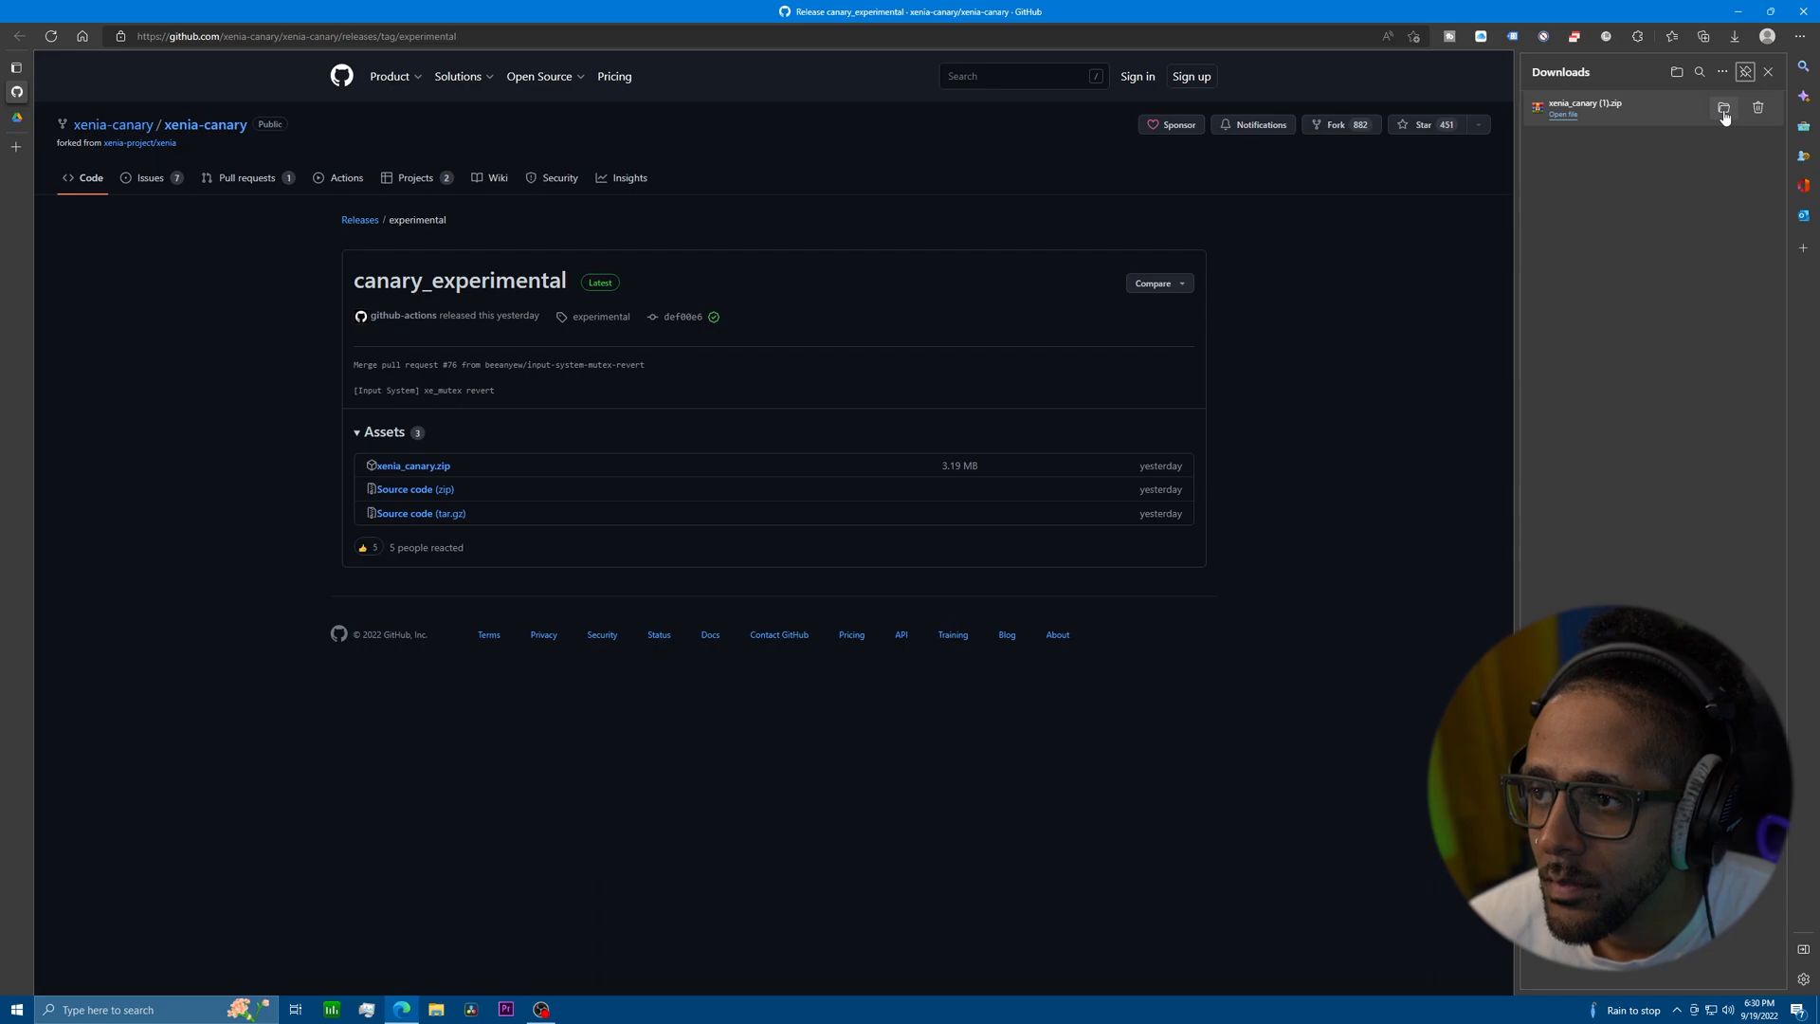
click(1724, 110)
click(1737, 12)
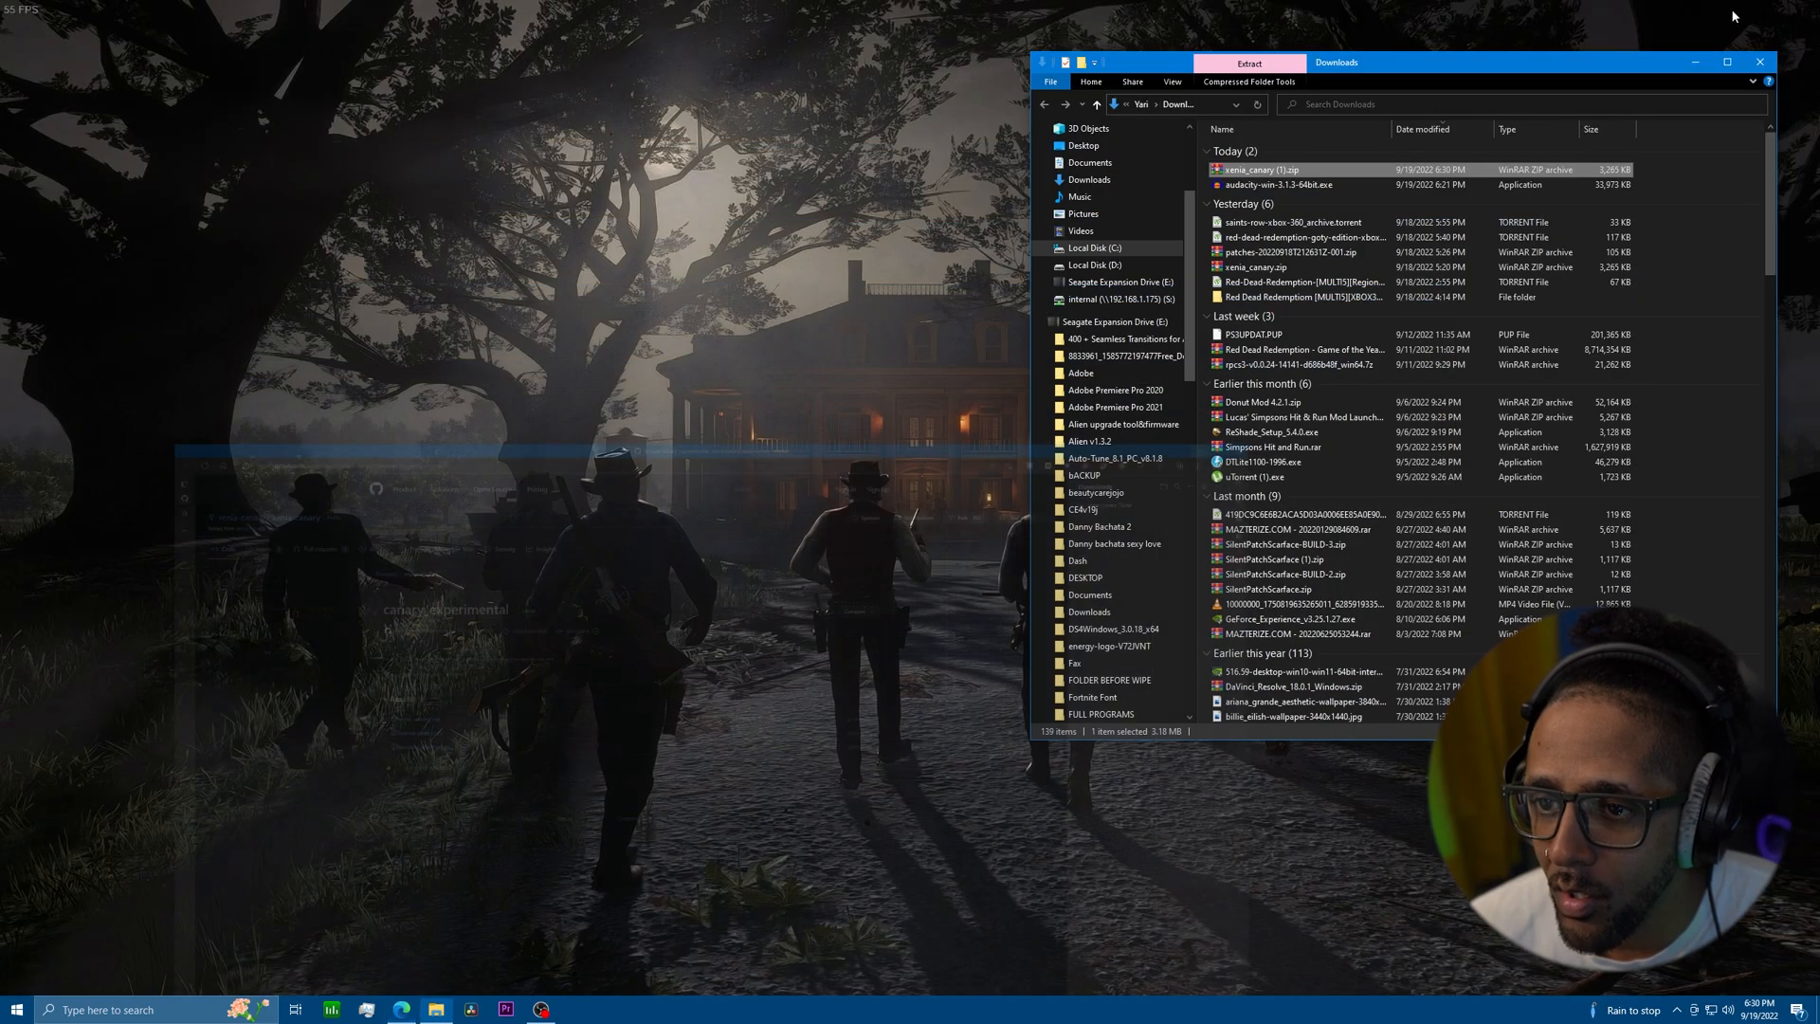
Create a new folder named Xbox on the desktop.
click(72, 70)
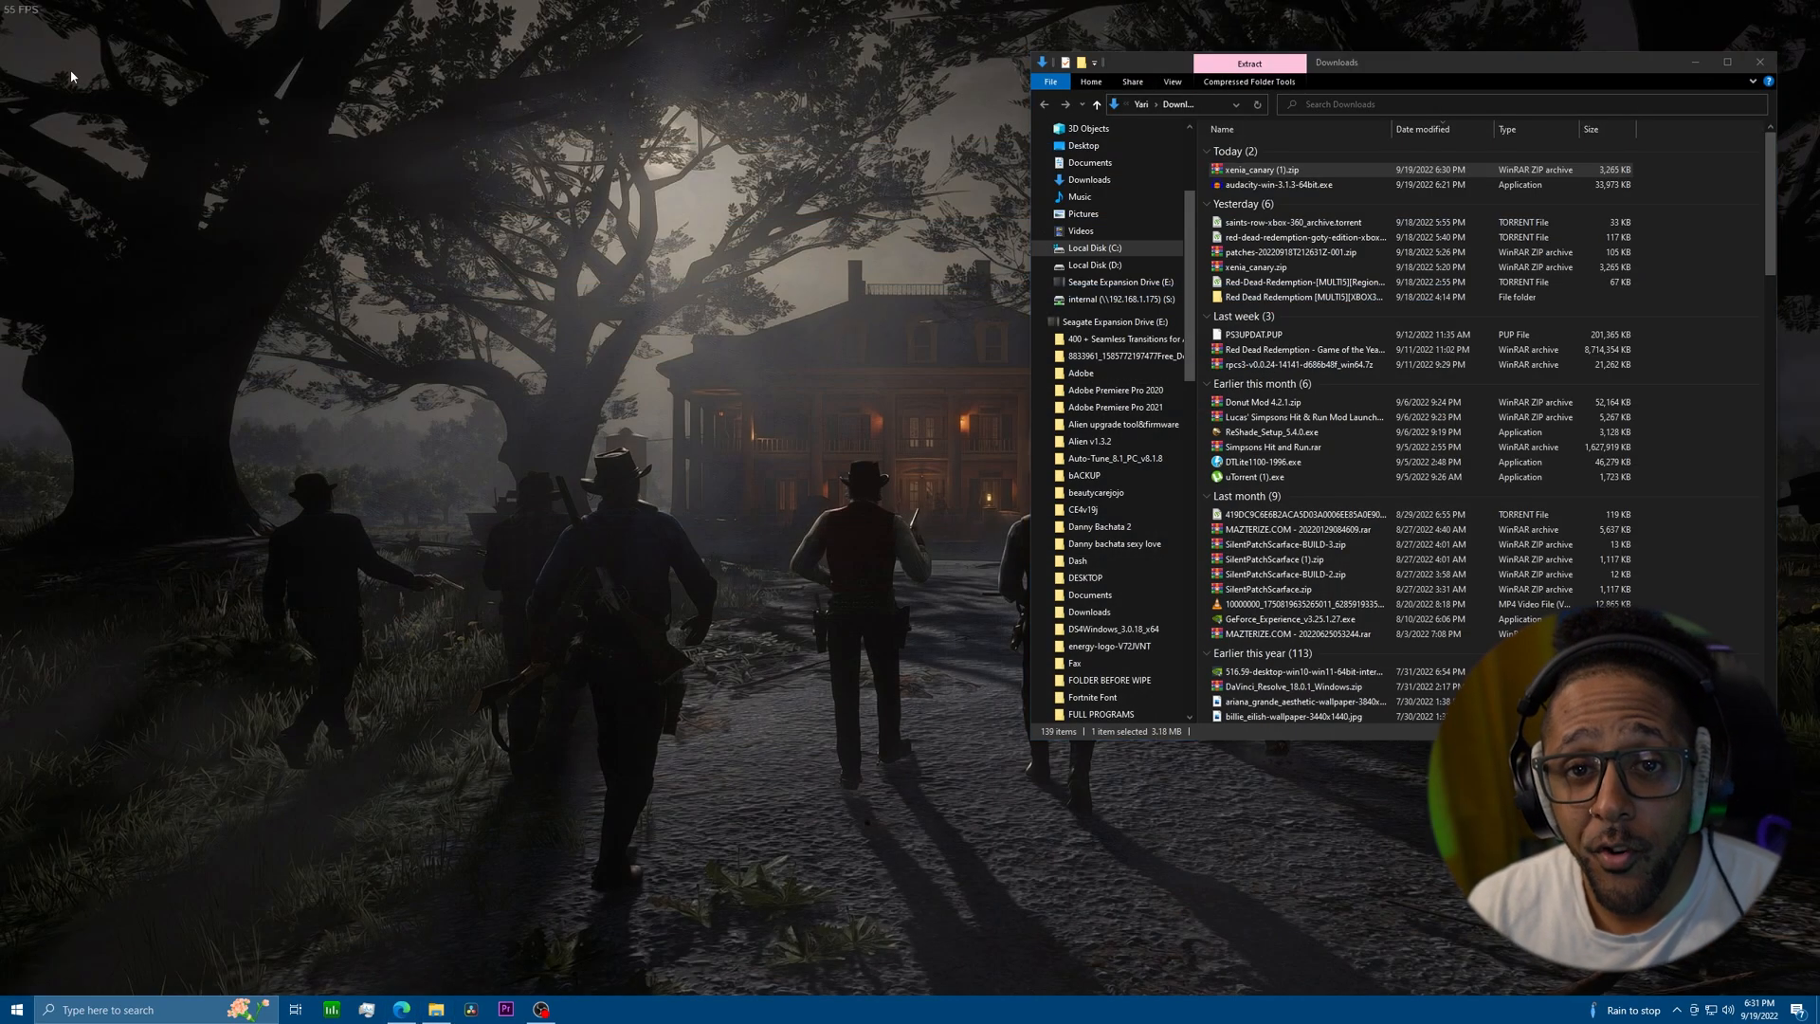
right_click(111, 104)
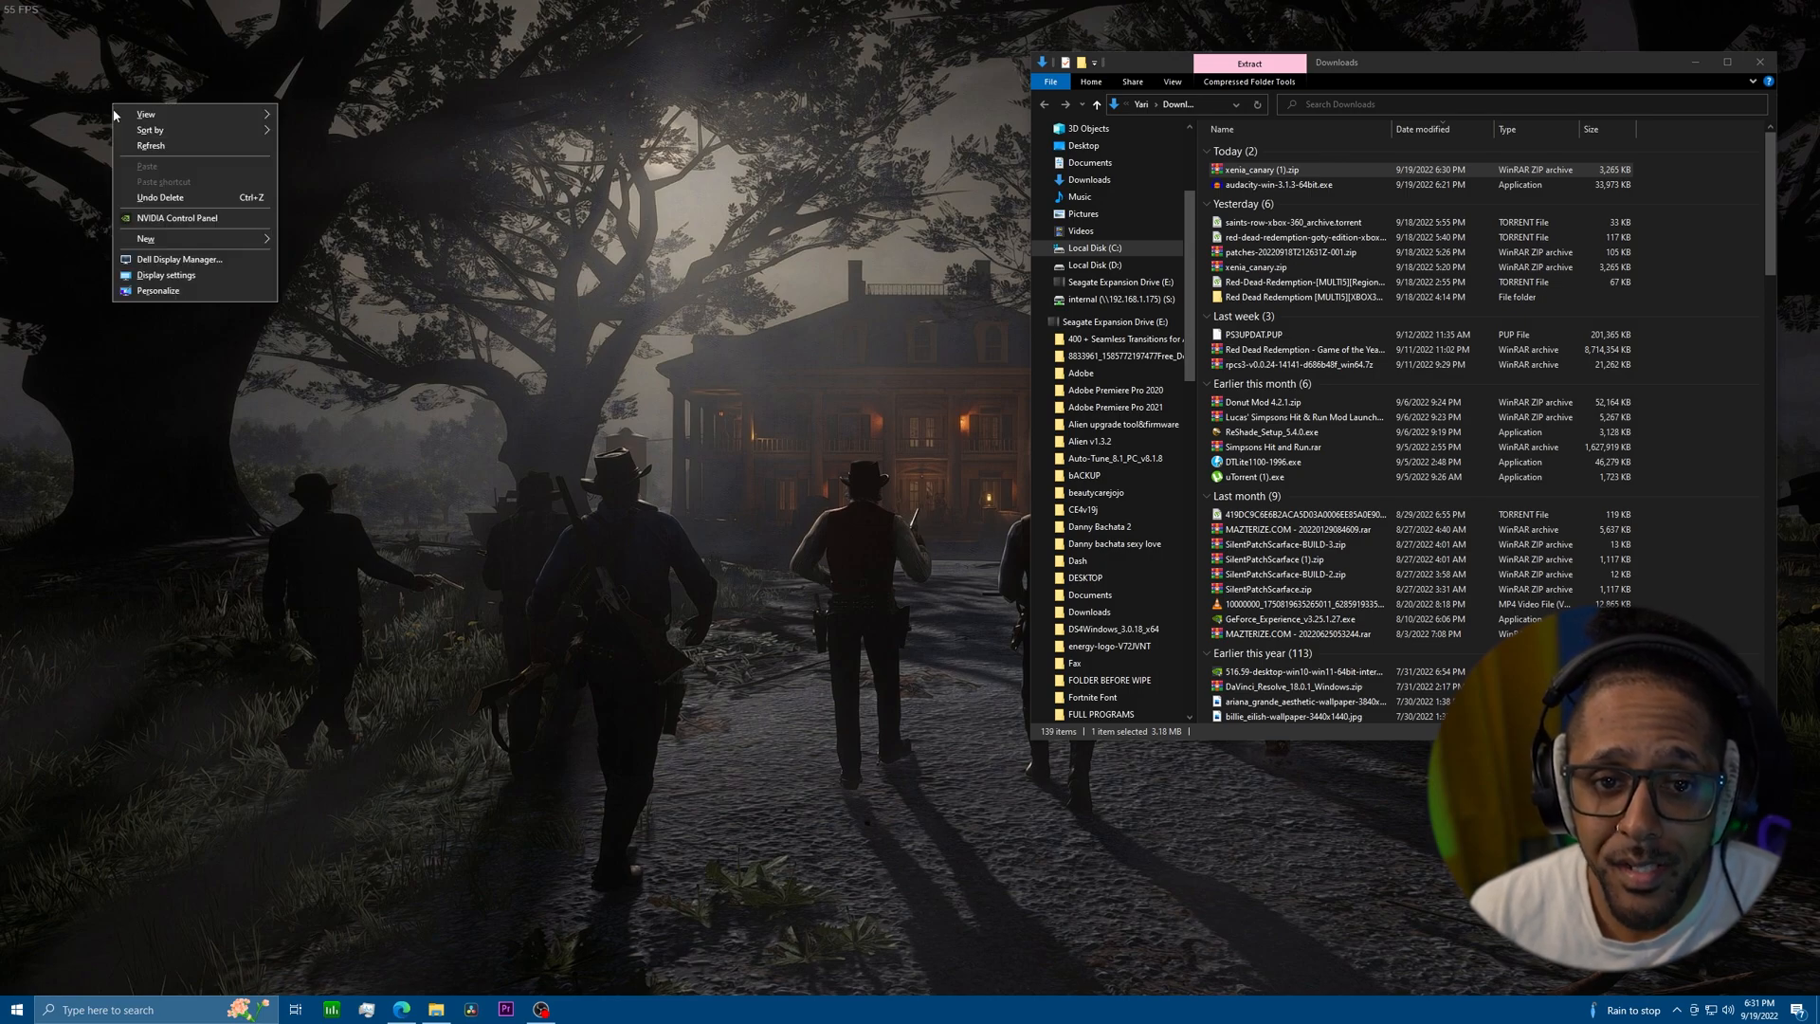
click(306, 242)
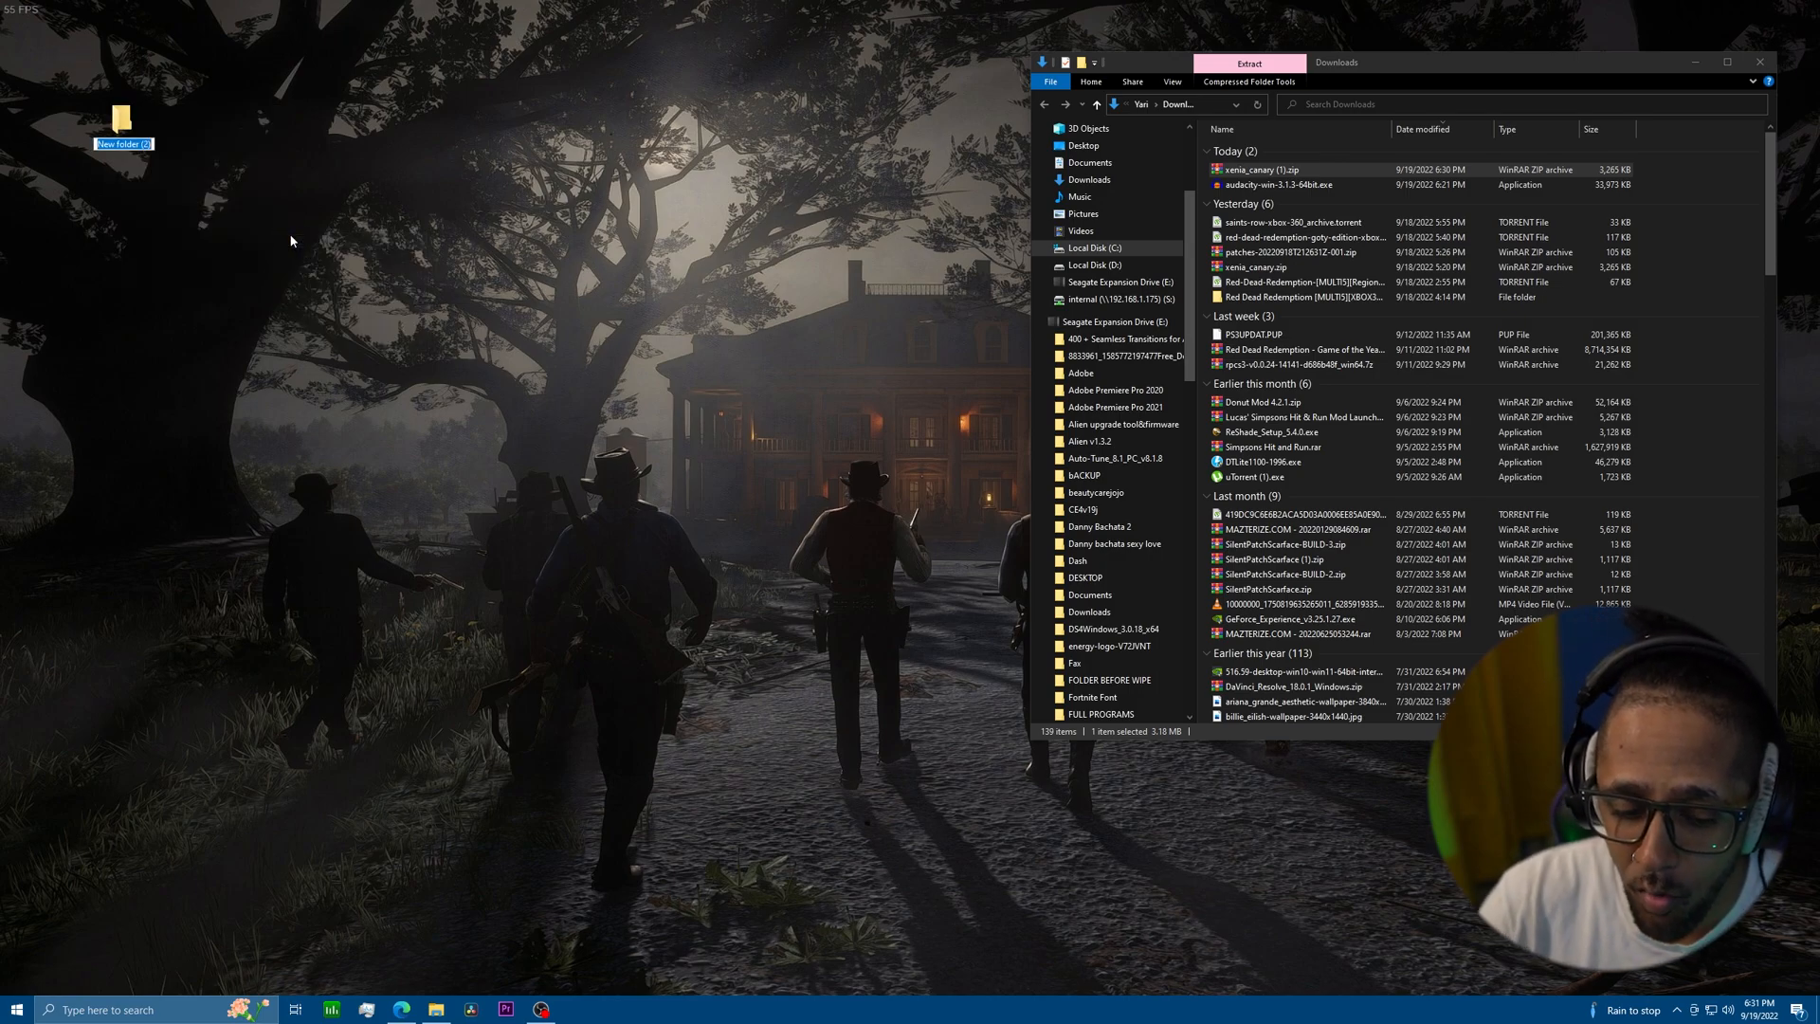
text(xbox)
key(Return)
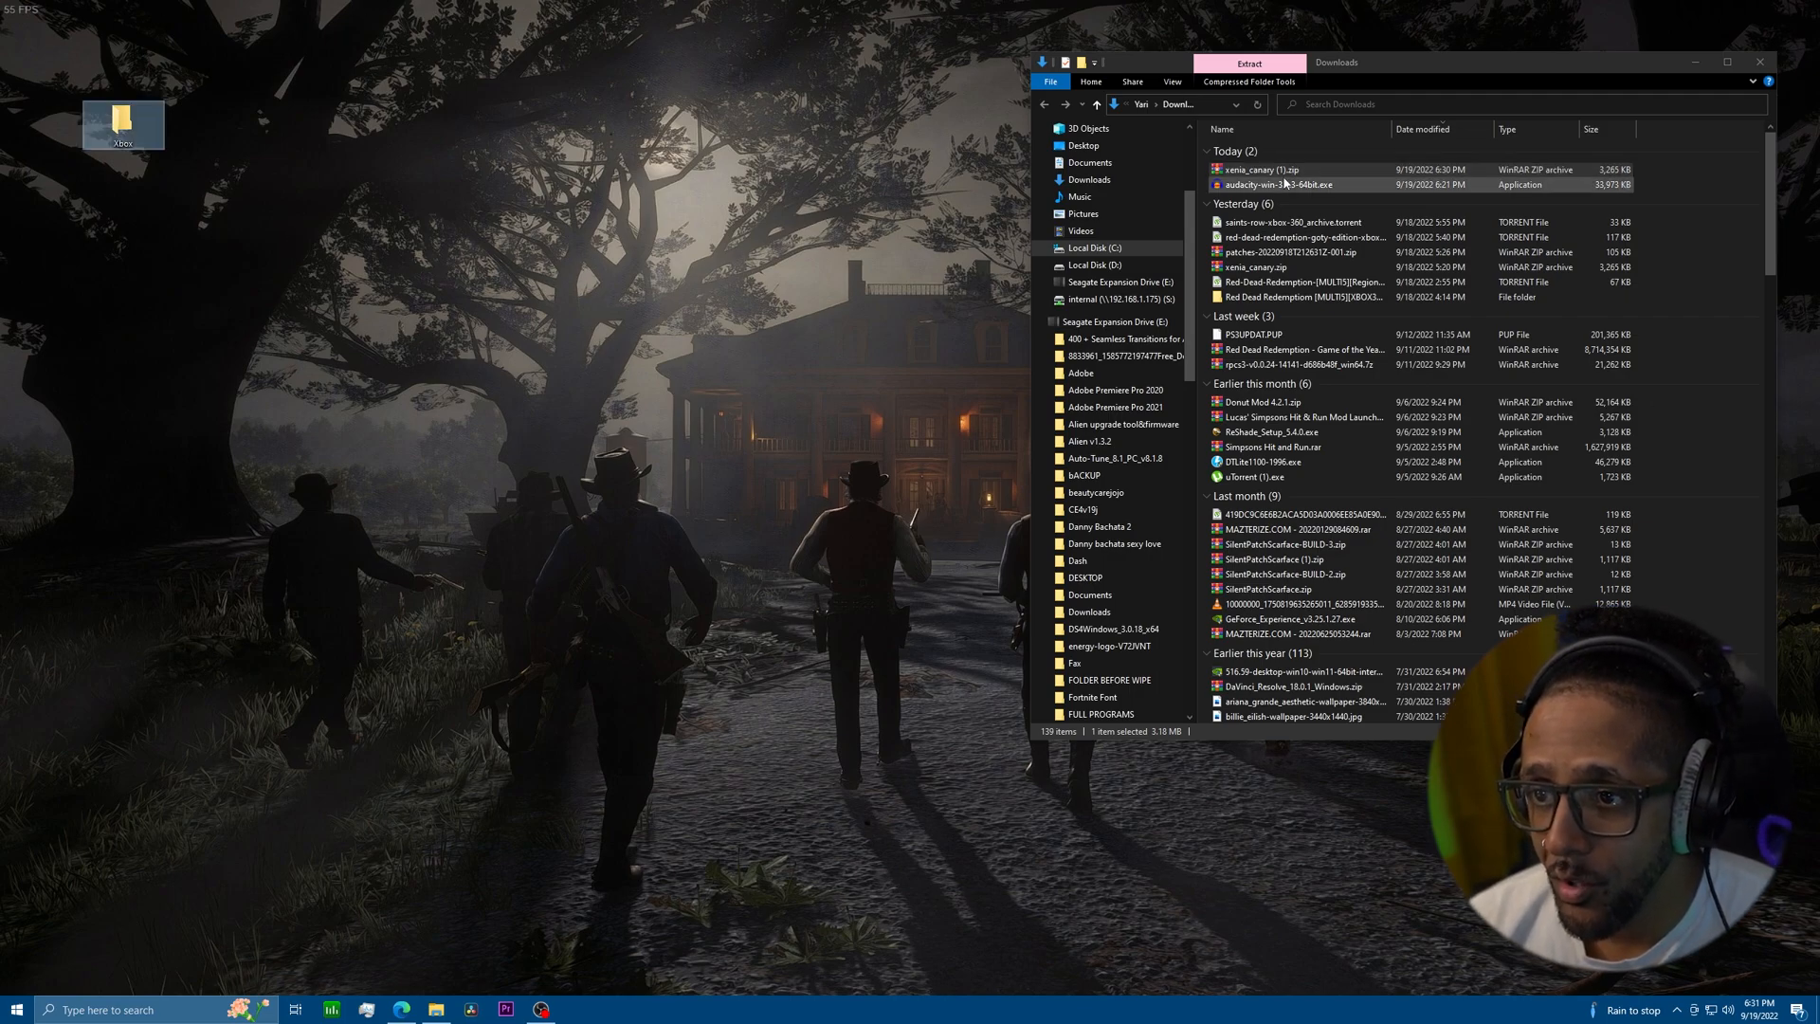
Open the downloaded xenia_canary (1).zip archive in WinRAR, dismiss the license reminder, and close the Downloads window.
double_click(1281, 176)
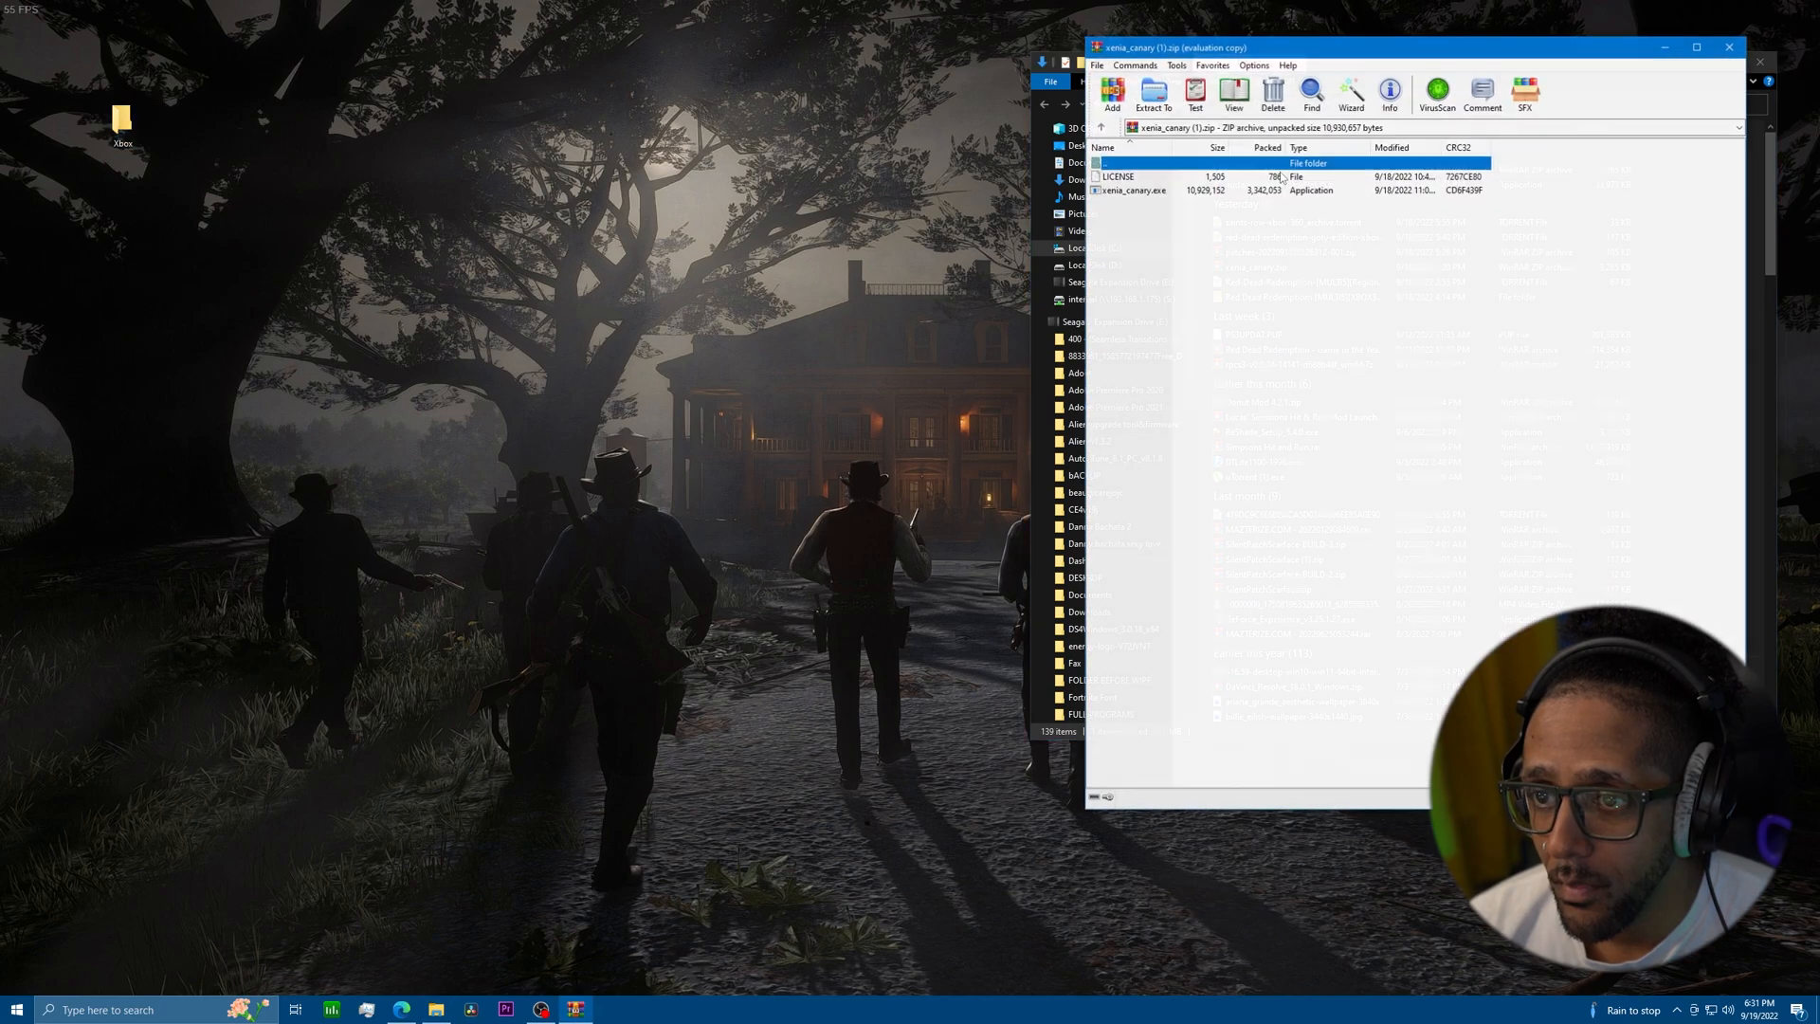
drag(1517, 62, 1263, 84)
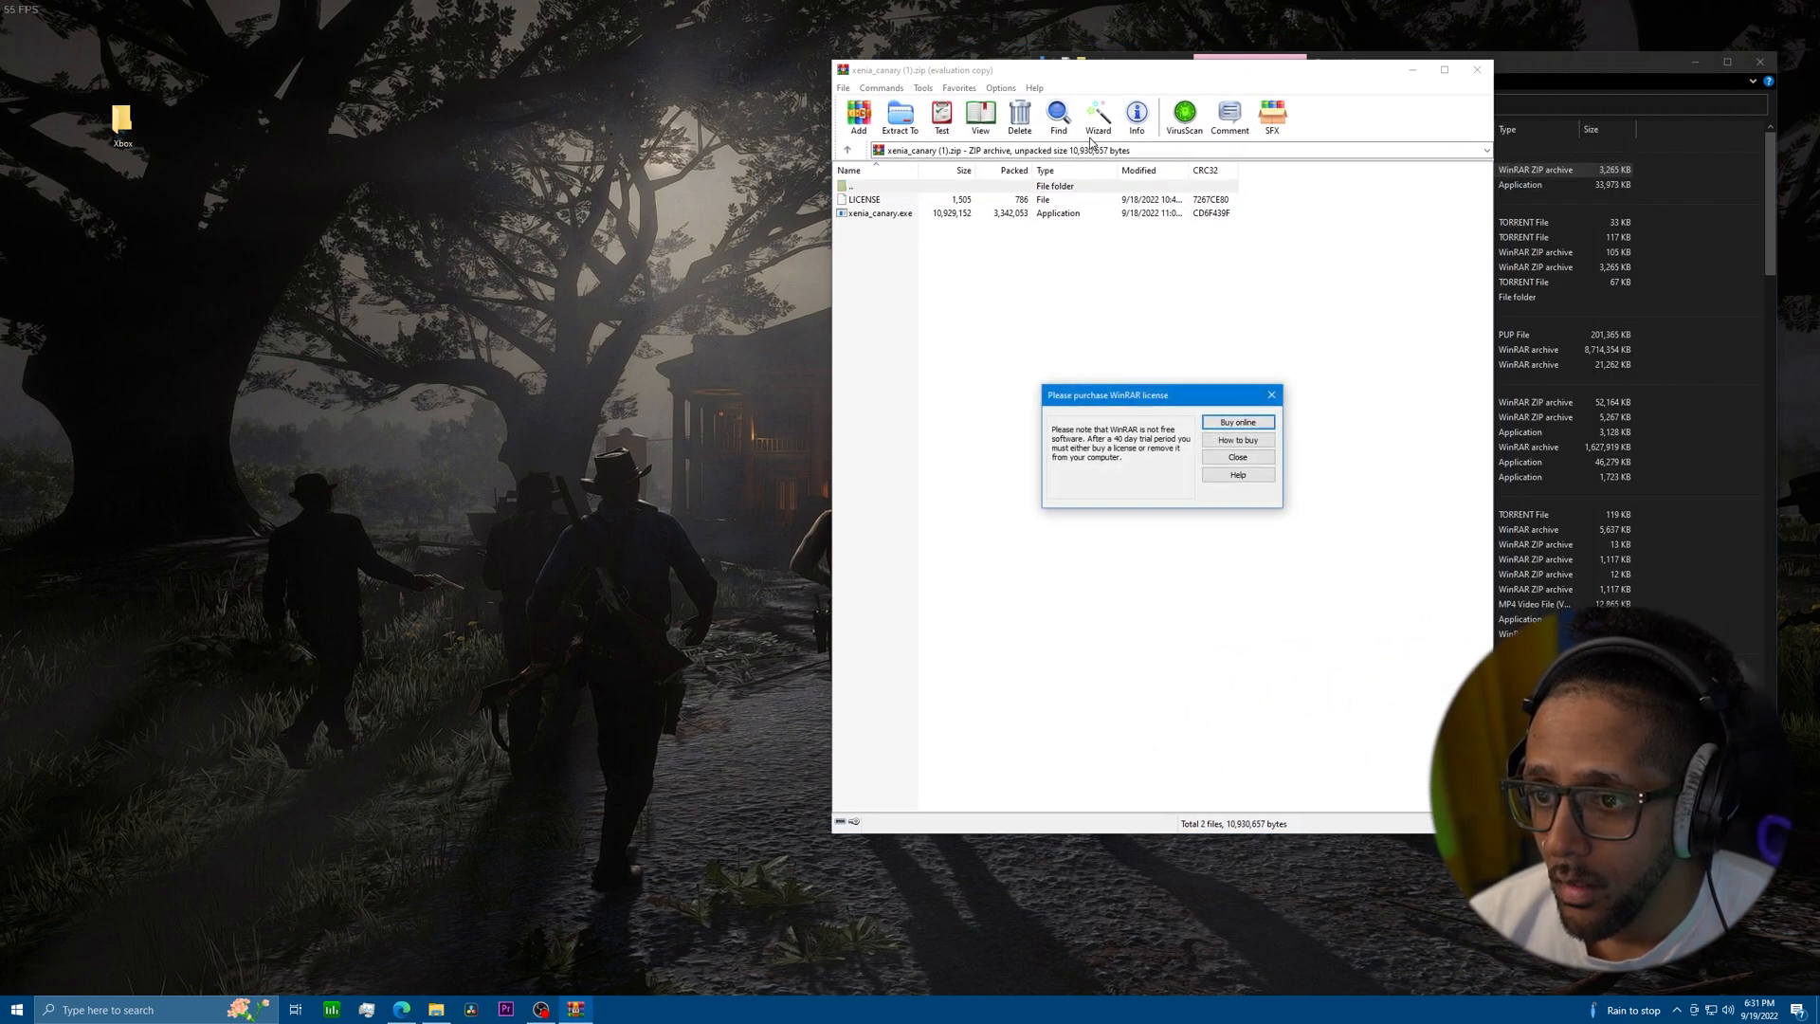
click(1277, 397)
drag(946, 71, 1017, 160)
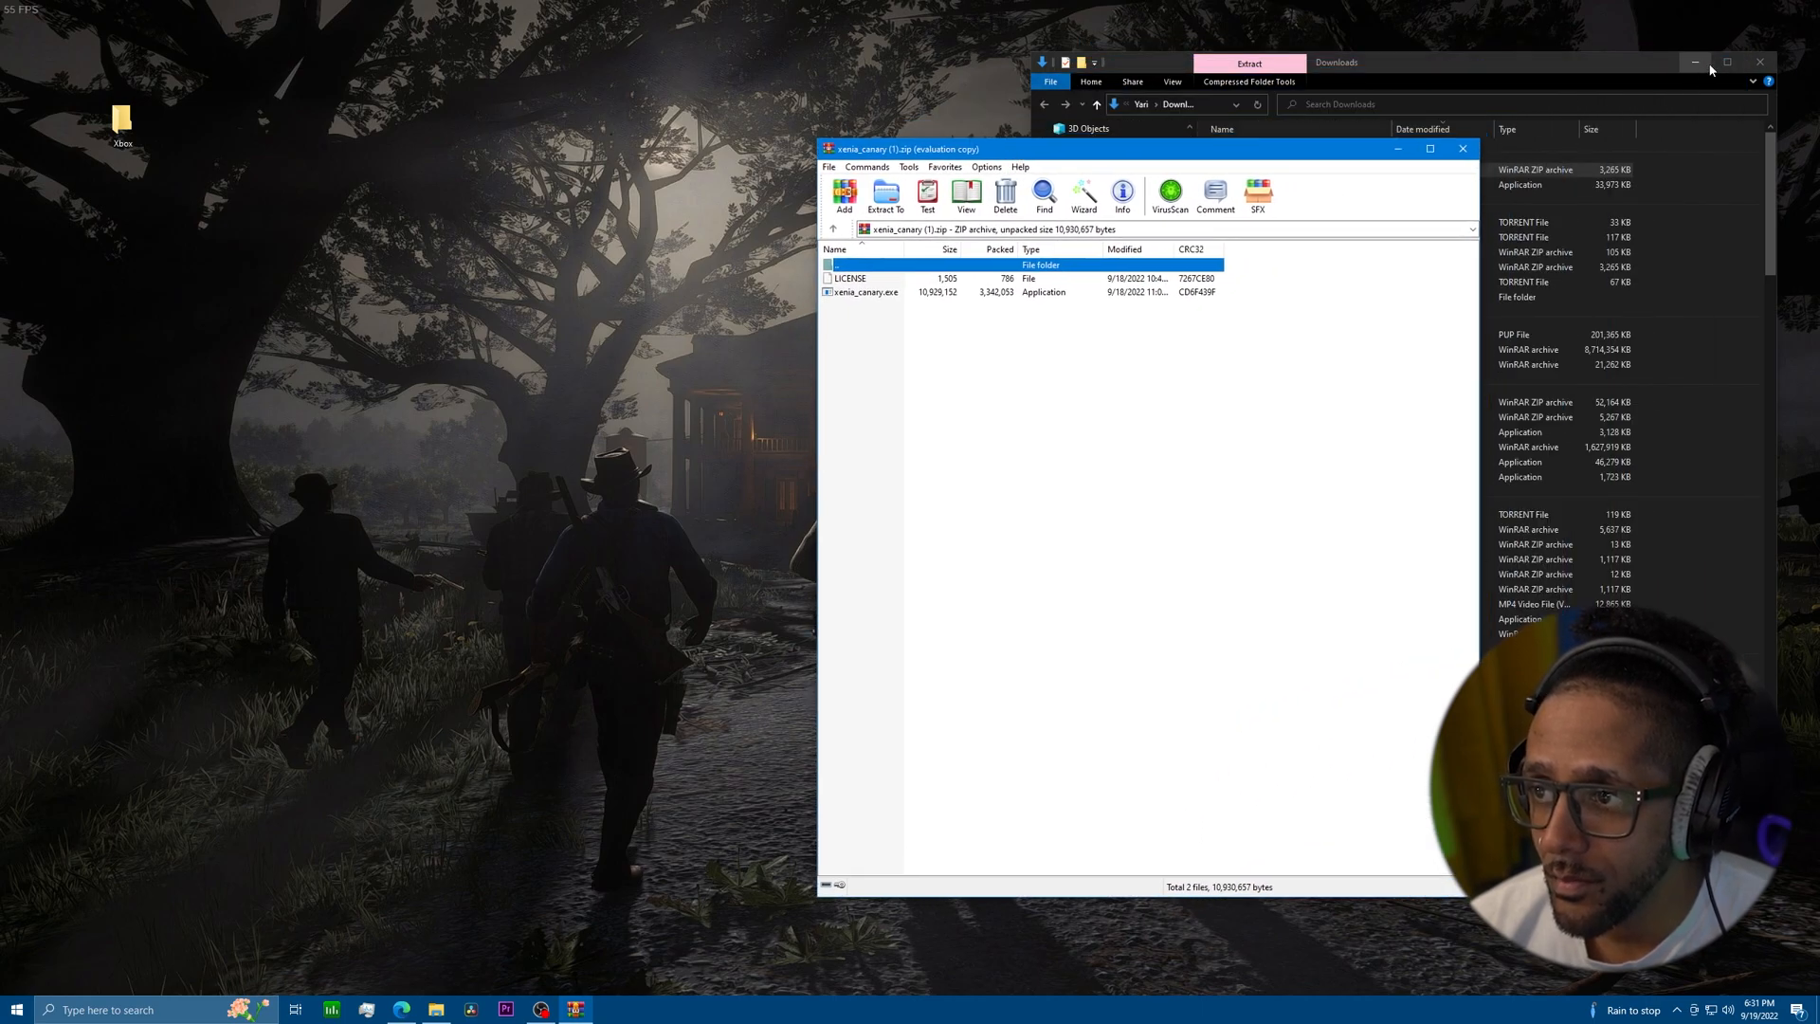
click(1761, 62)
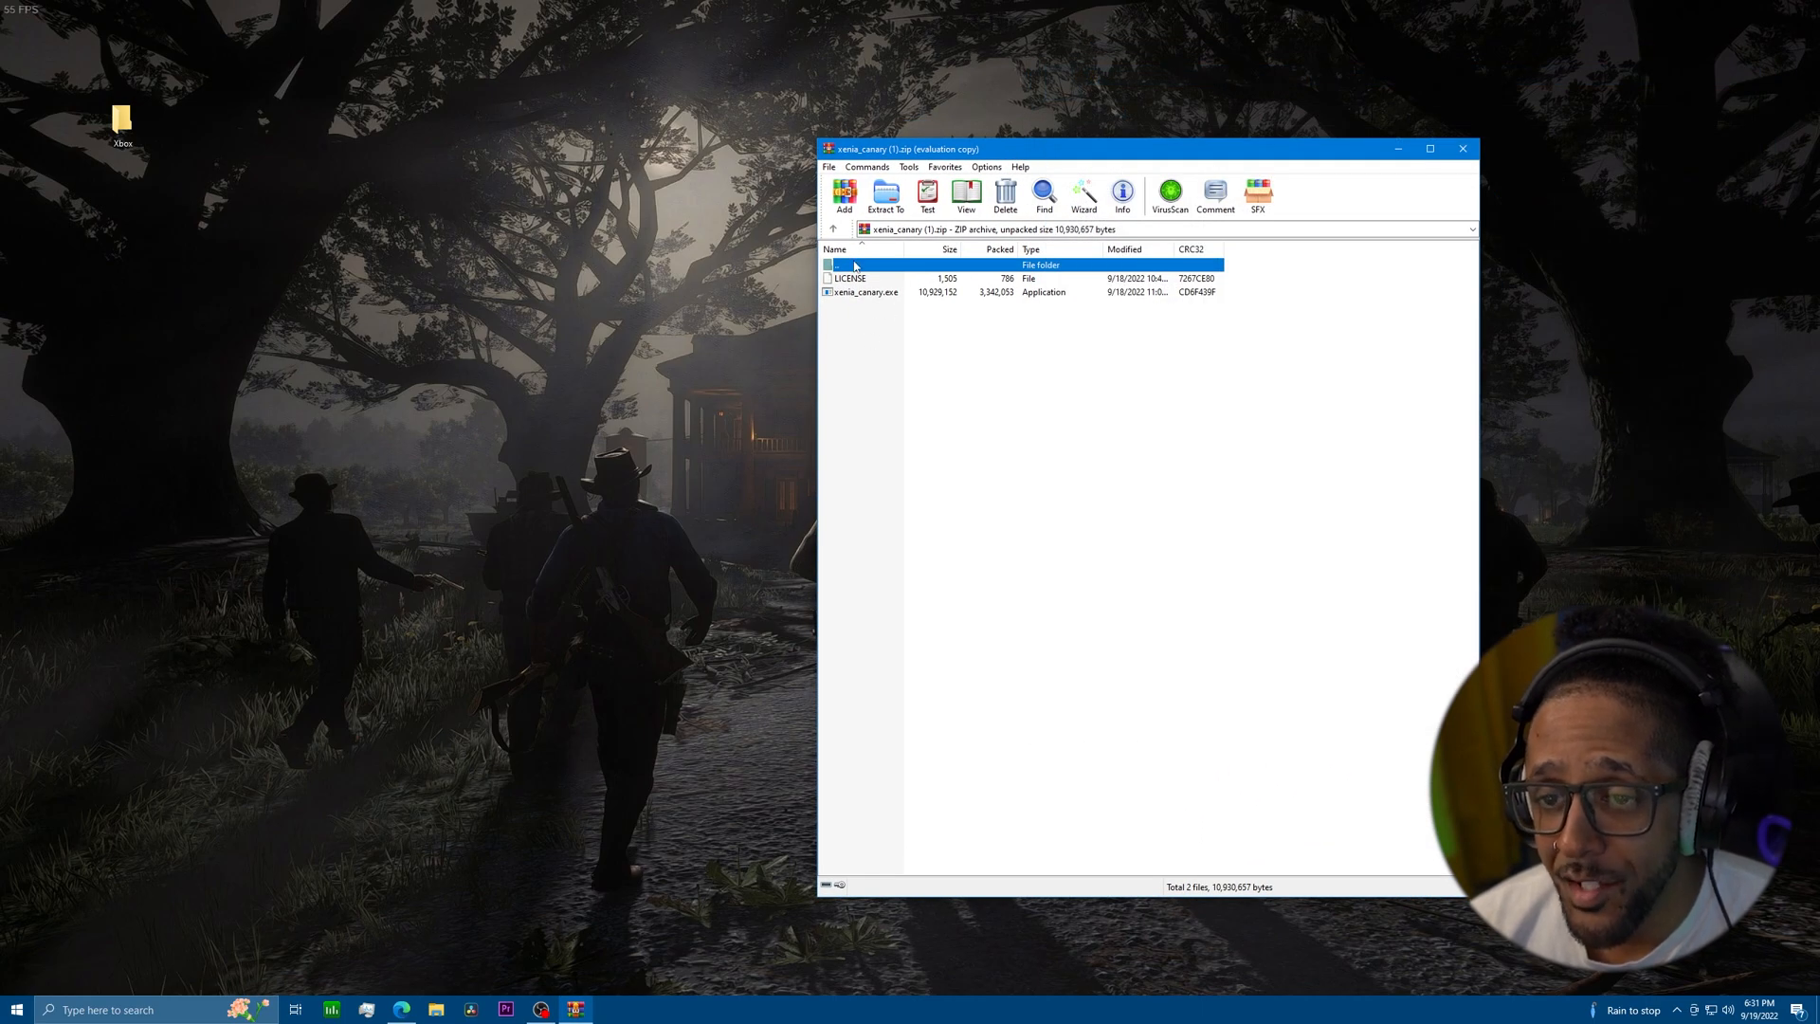
Extract LICENSE and xenia_canary.exe from the archive into the desktop Xbox folder and close the archive.
double_click(122, 122)
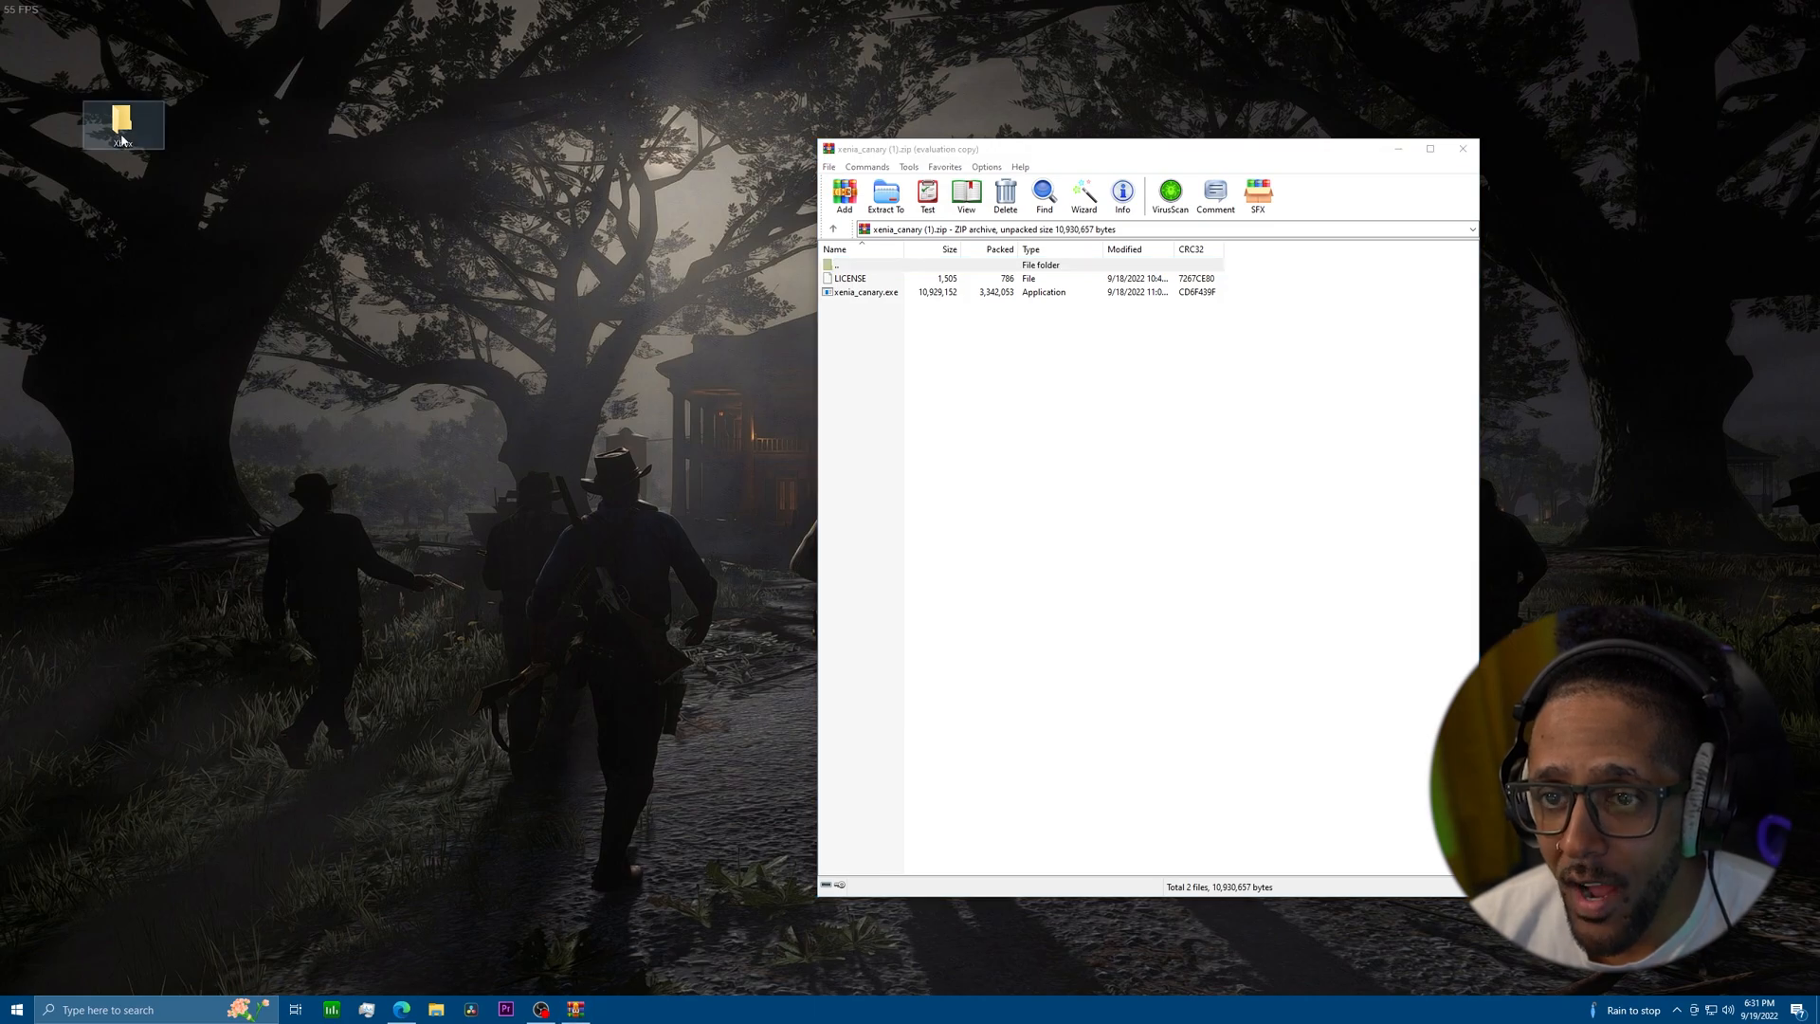
drag(1267, 63, 357, 60)
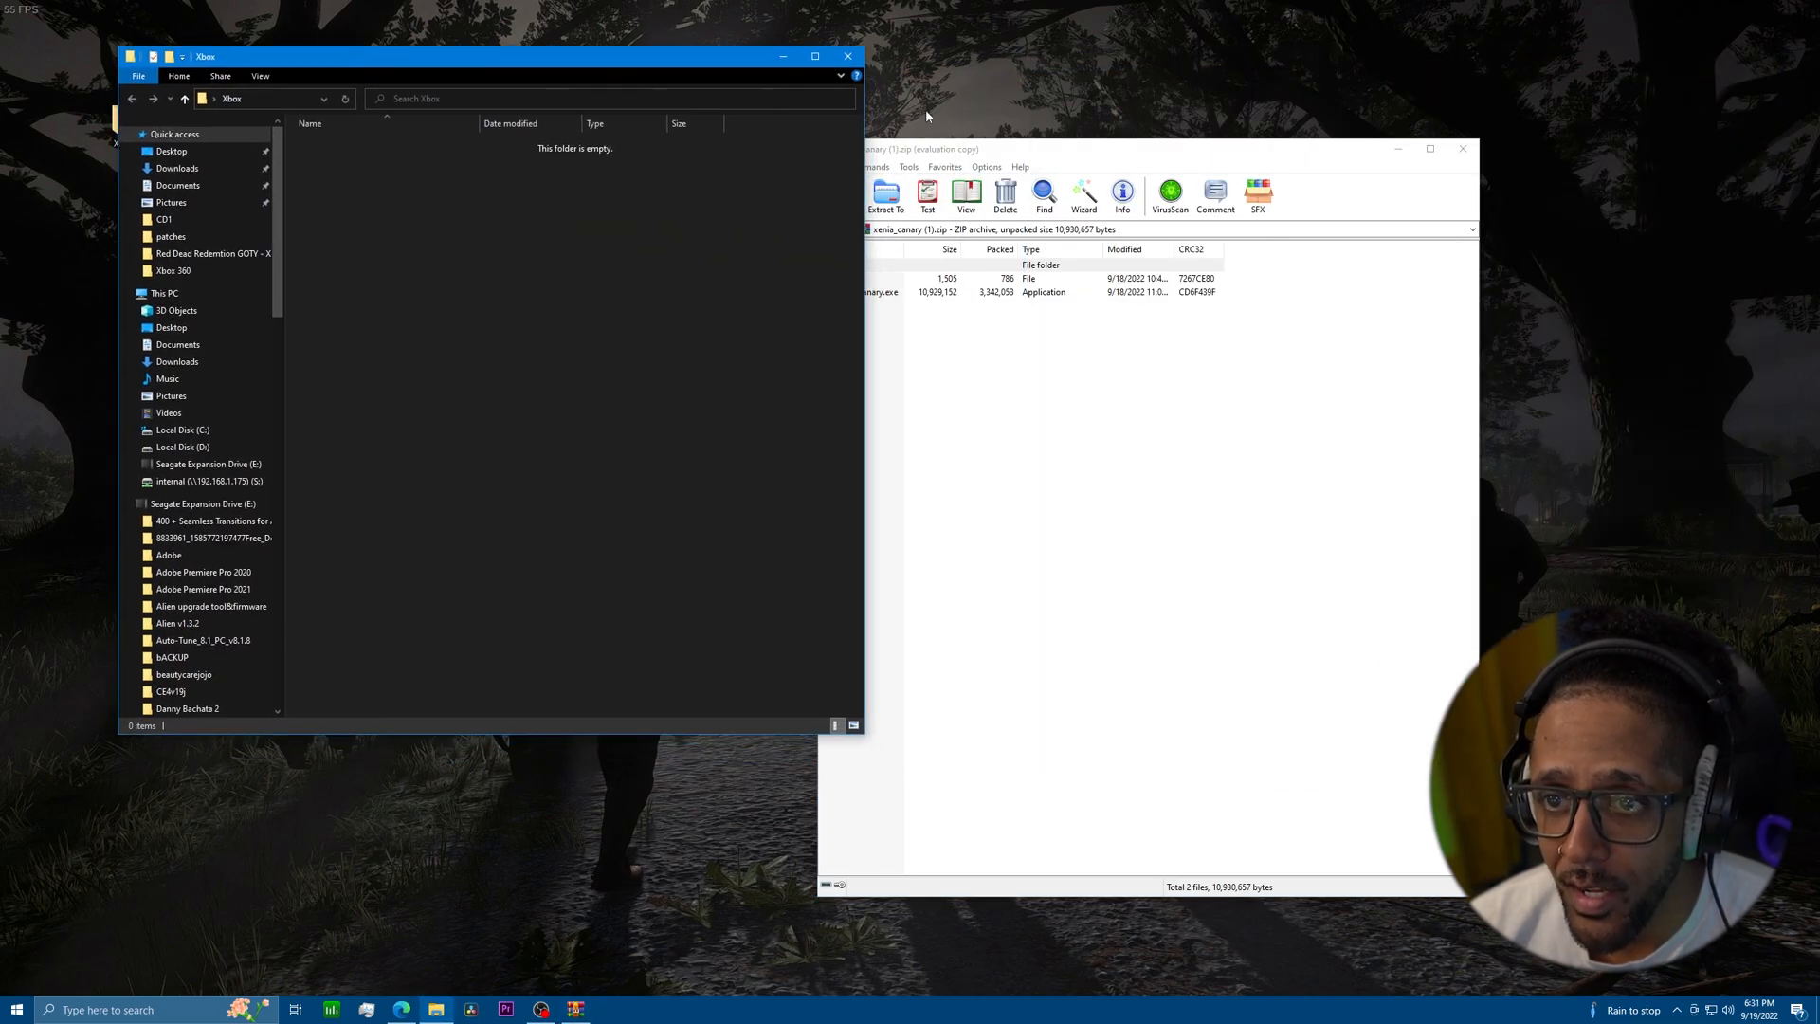
drag(995, 155, 1222, 143)
drag(1203, 316, 365, 162)
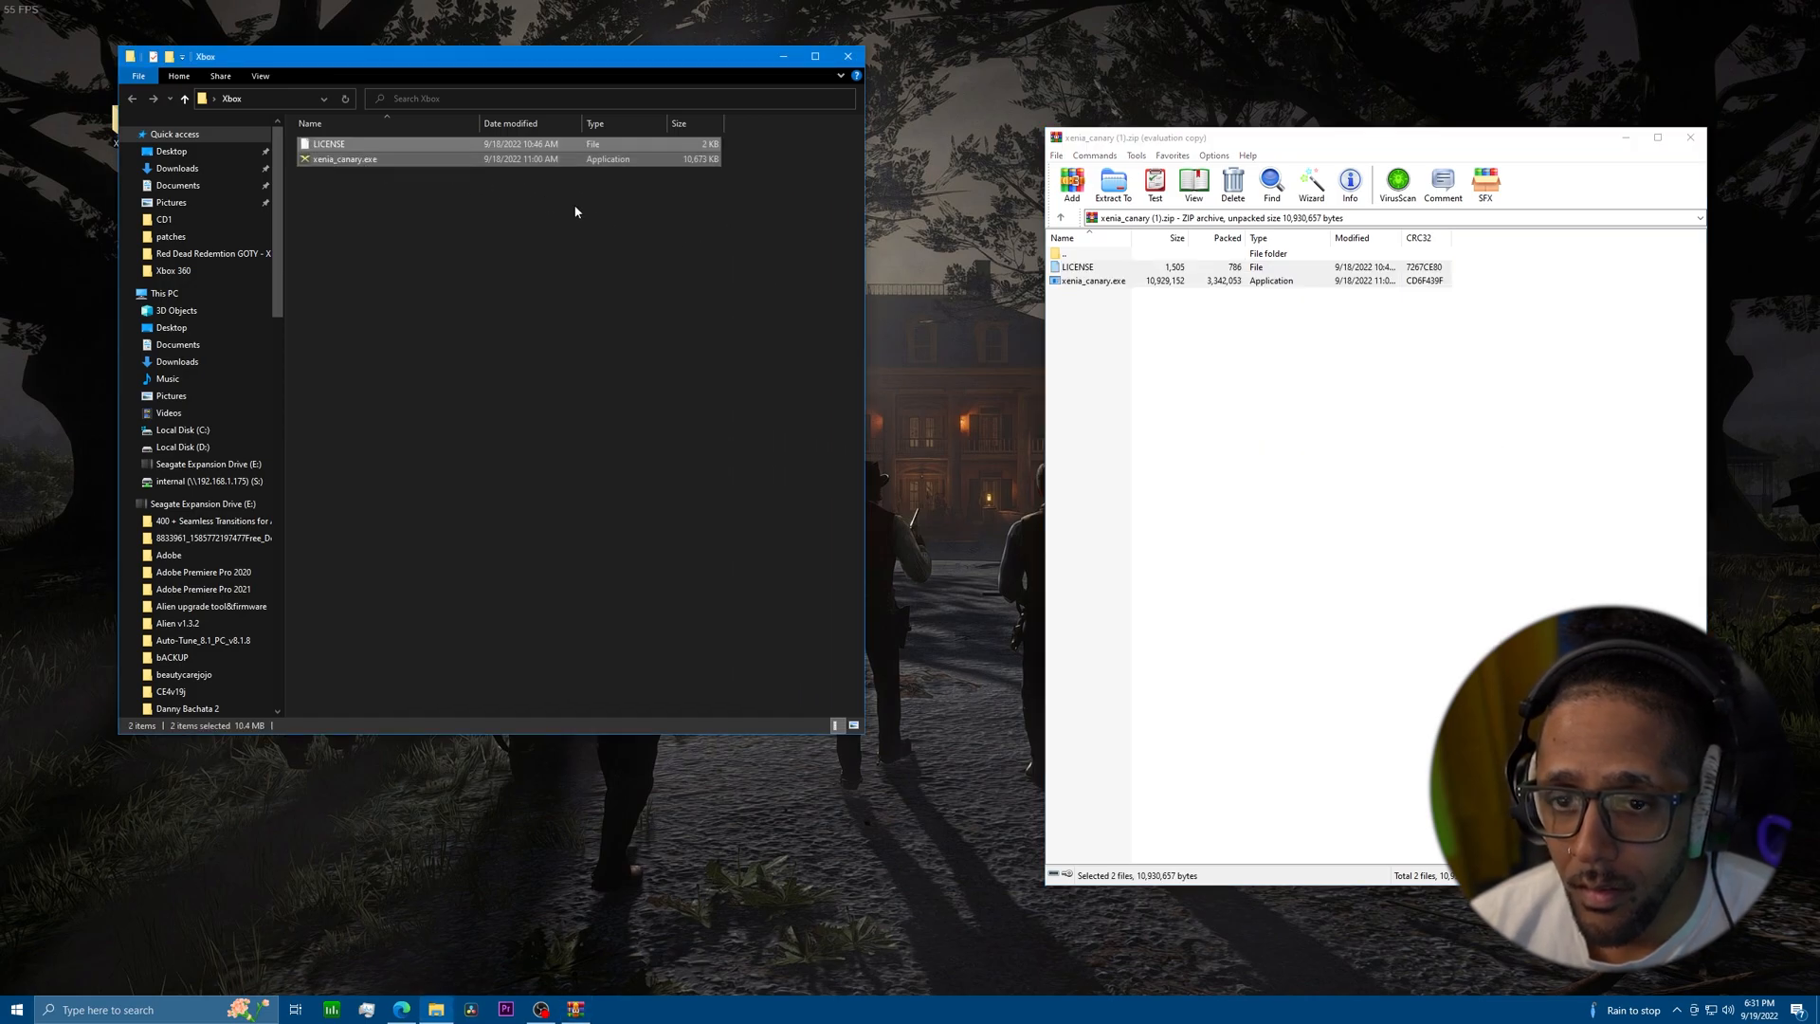
click(1691, 138)
drag(683, 60, 1171, 152)
click(915, 313)
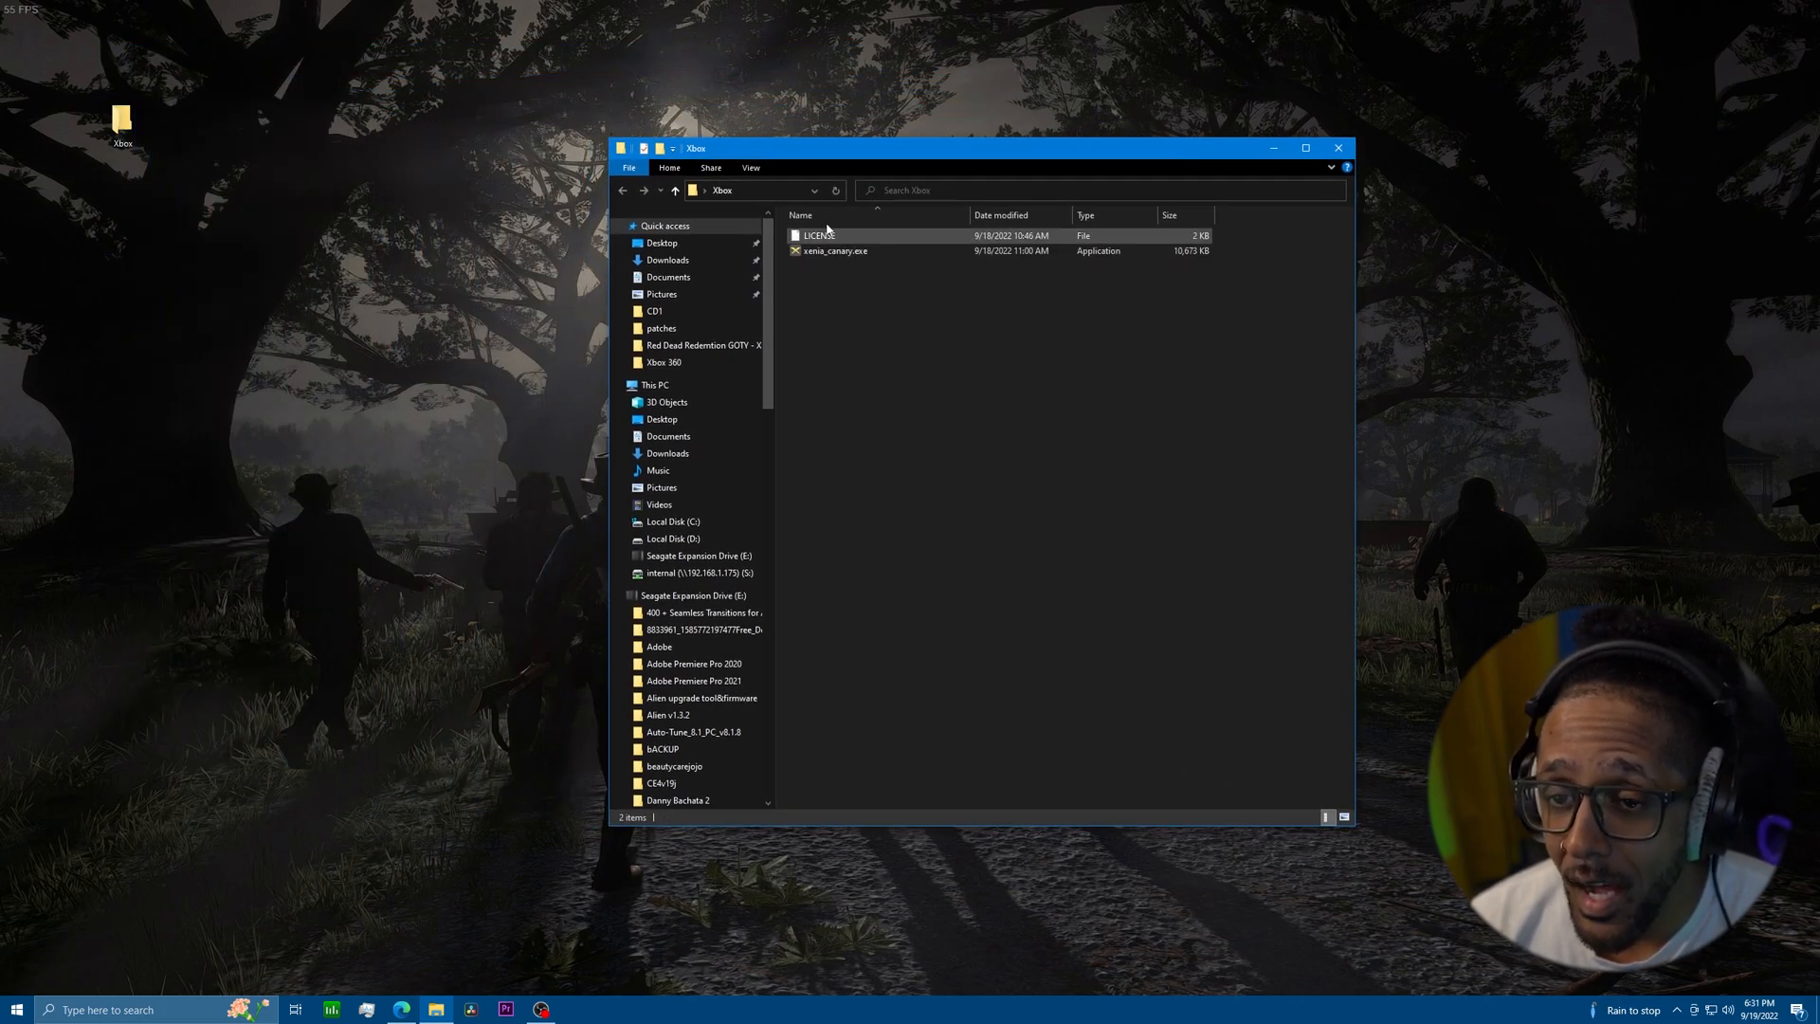
Create a new text document named portable.txt in the Xbox folder.
right_click(817, 290)
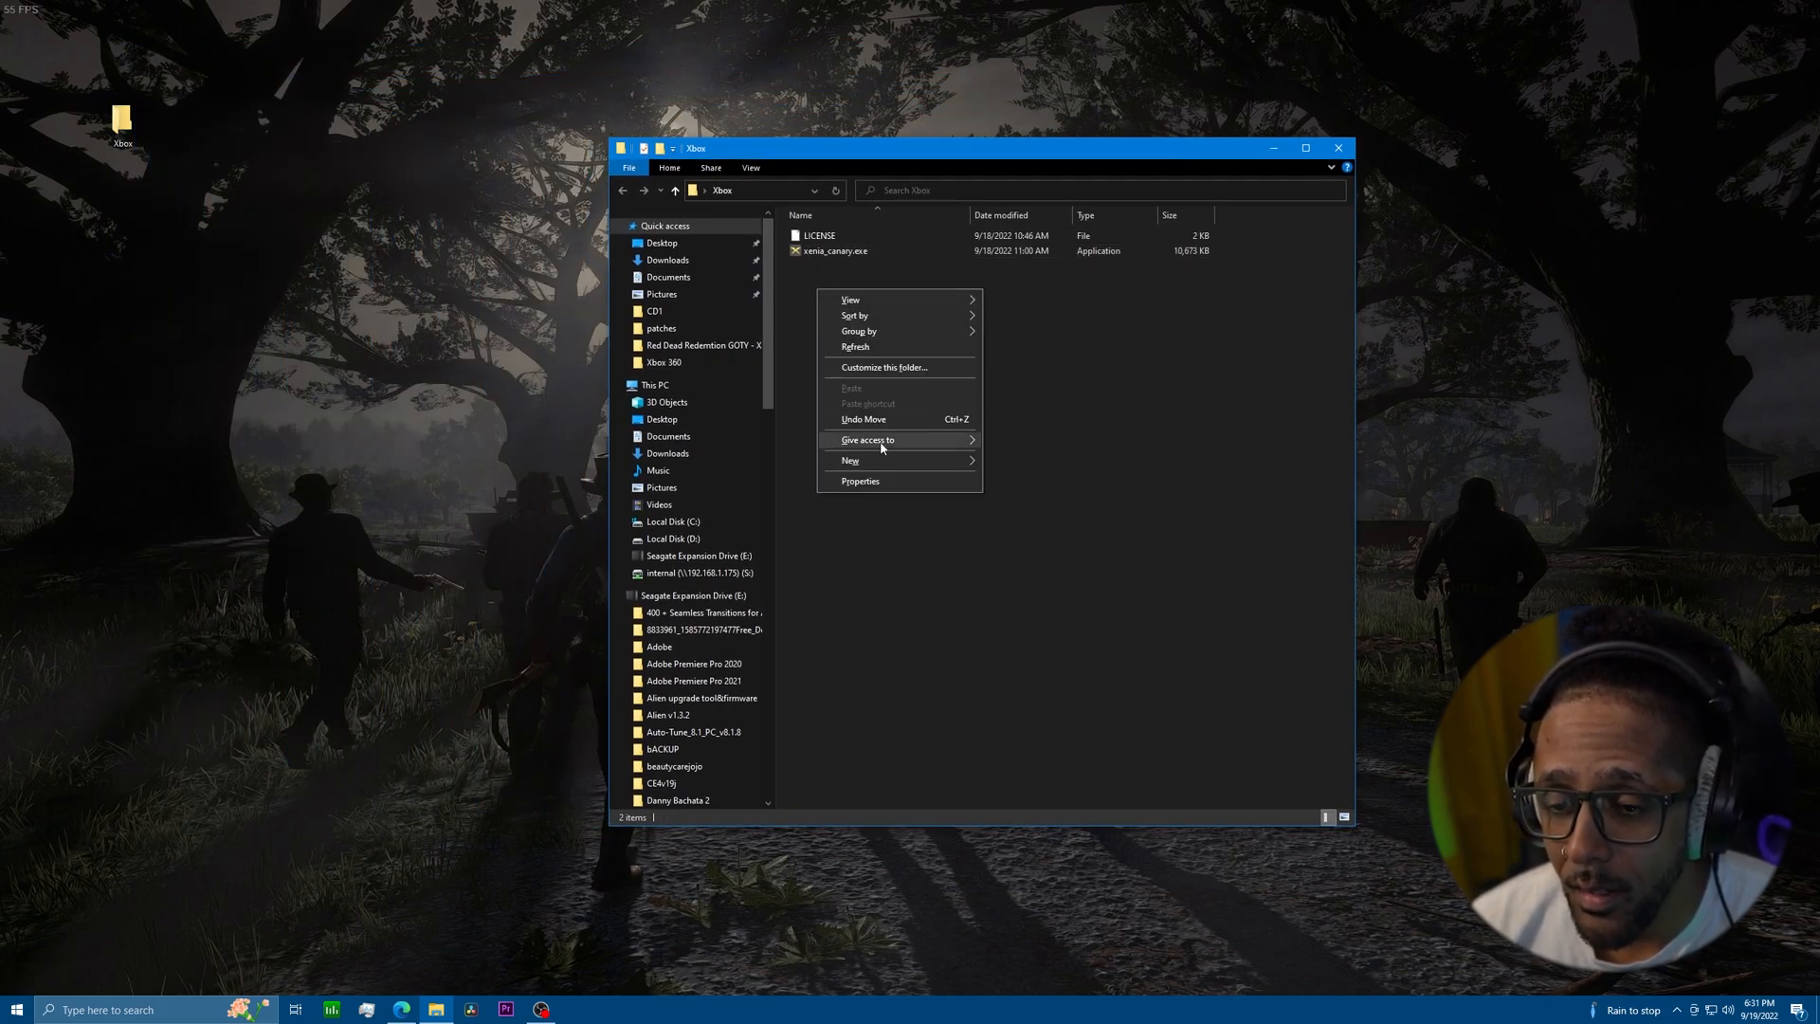
mouse_move(880, 460)
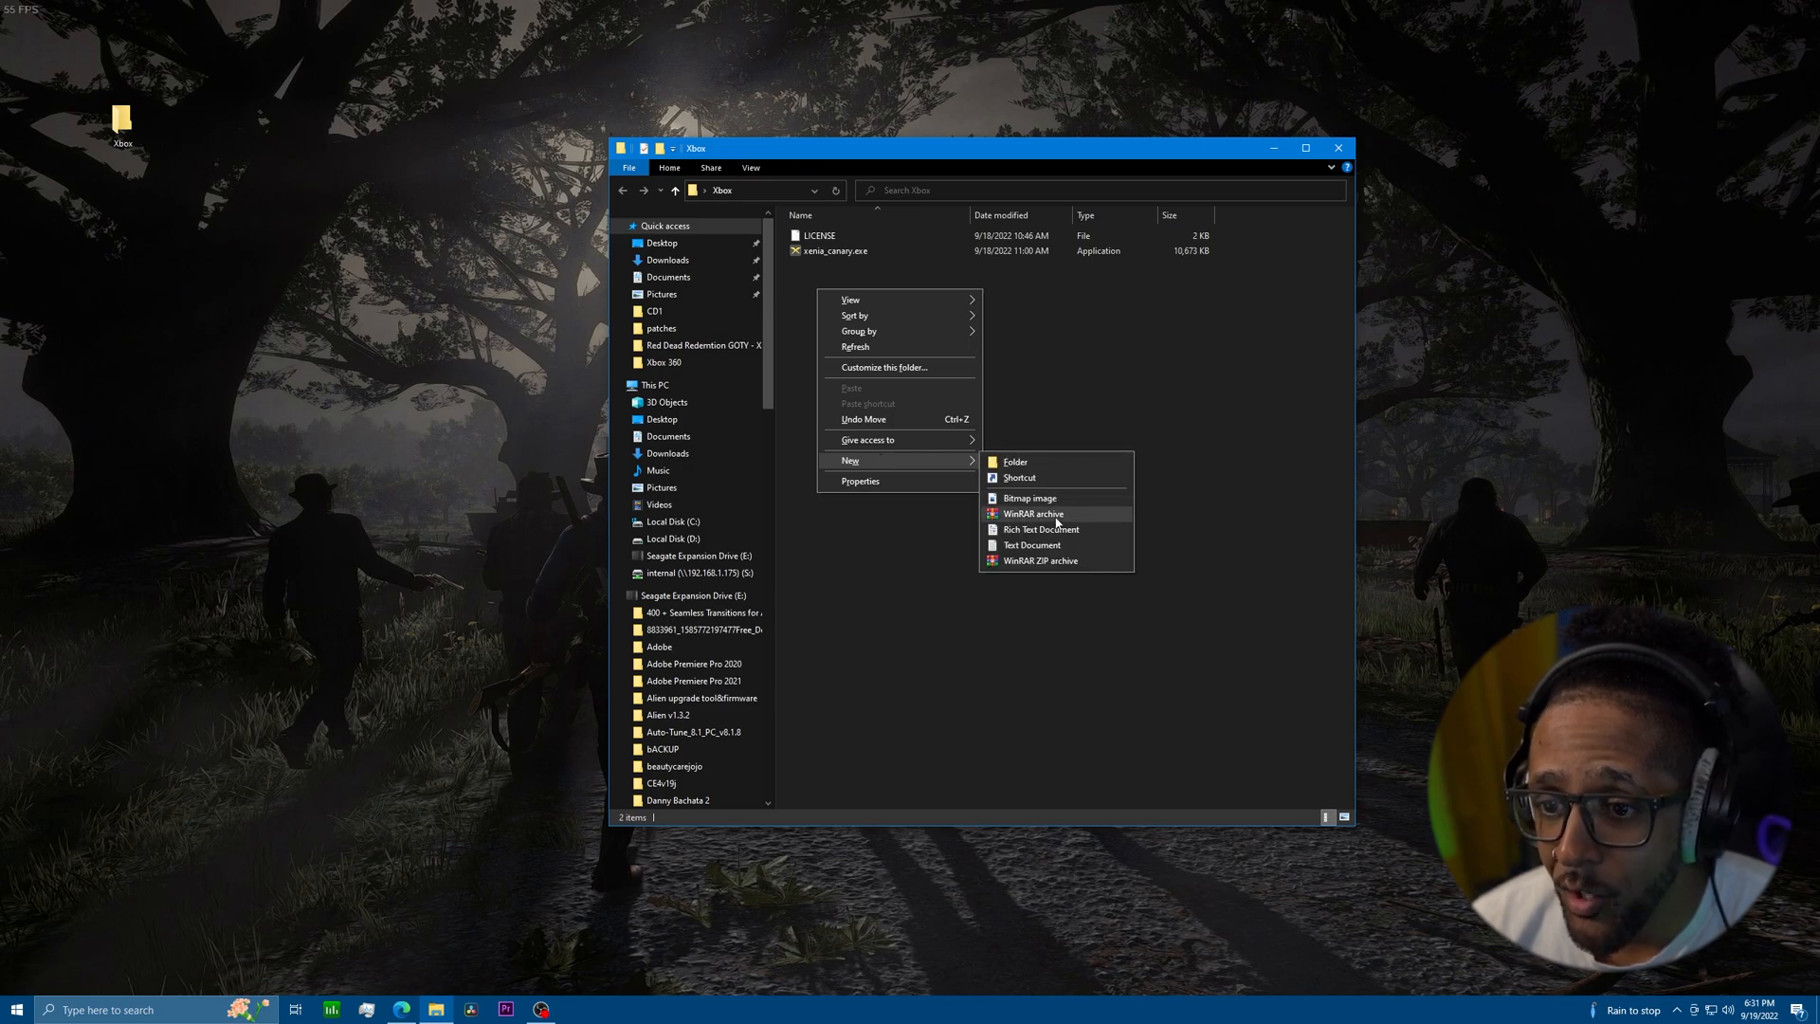
click(1054, 545)
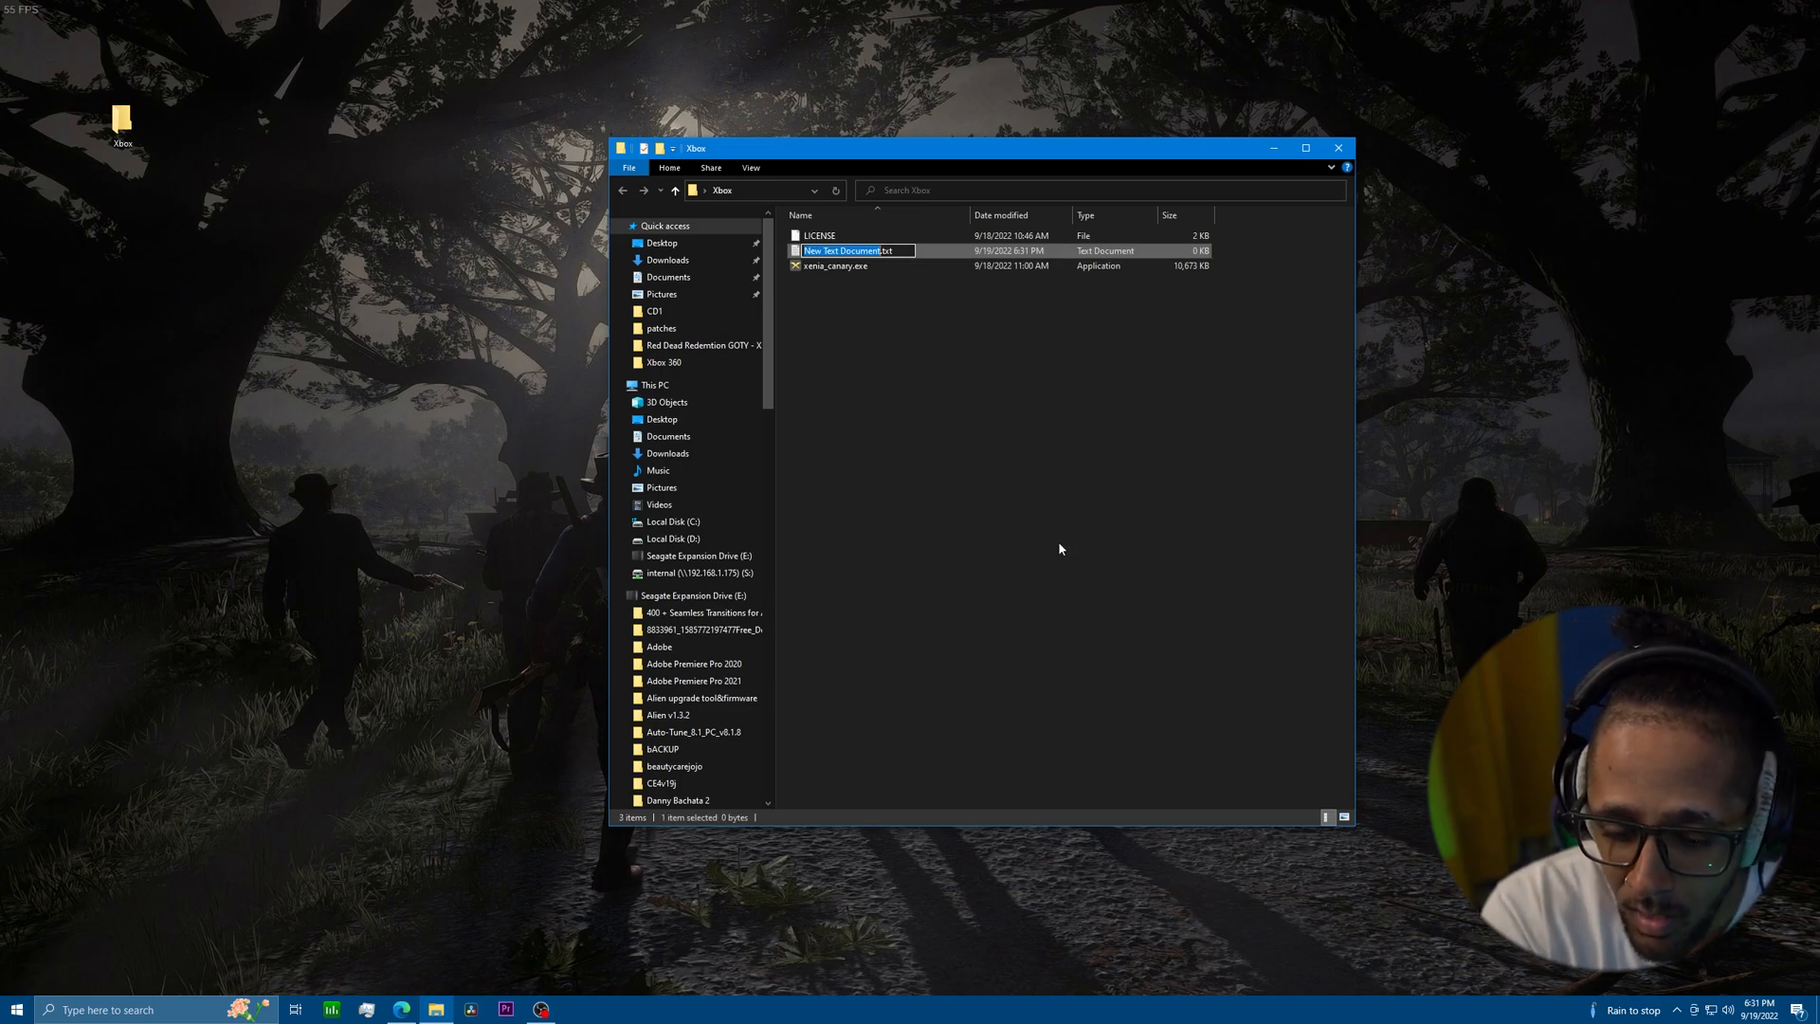
text(po)
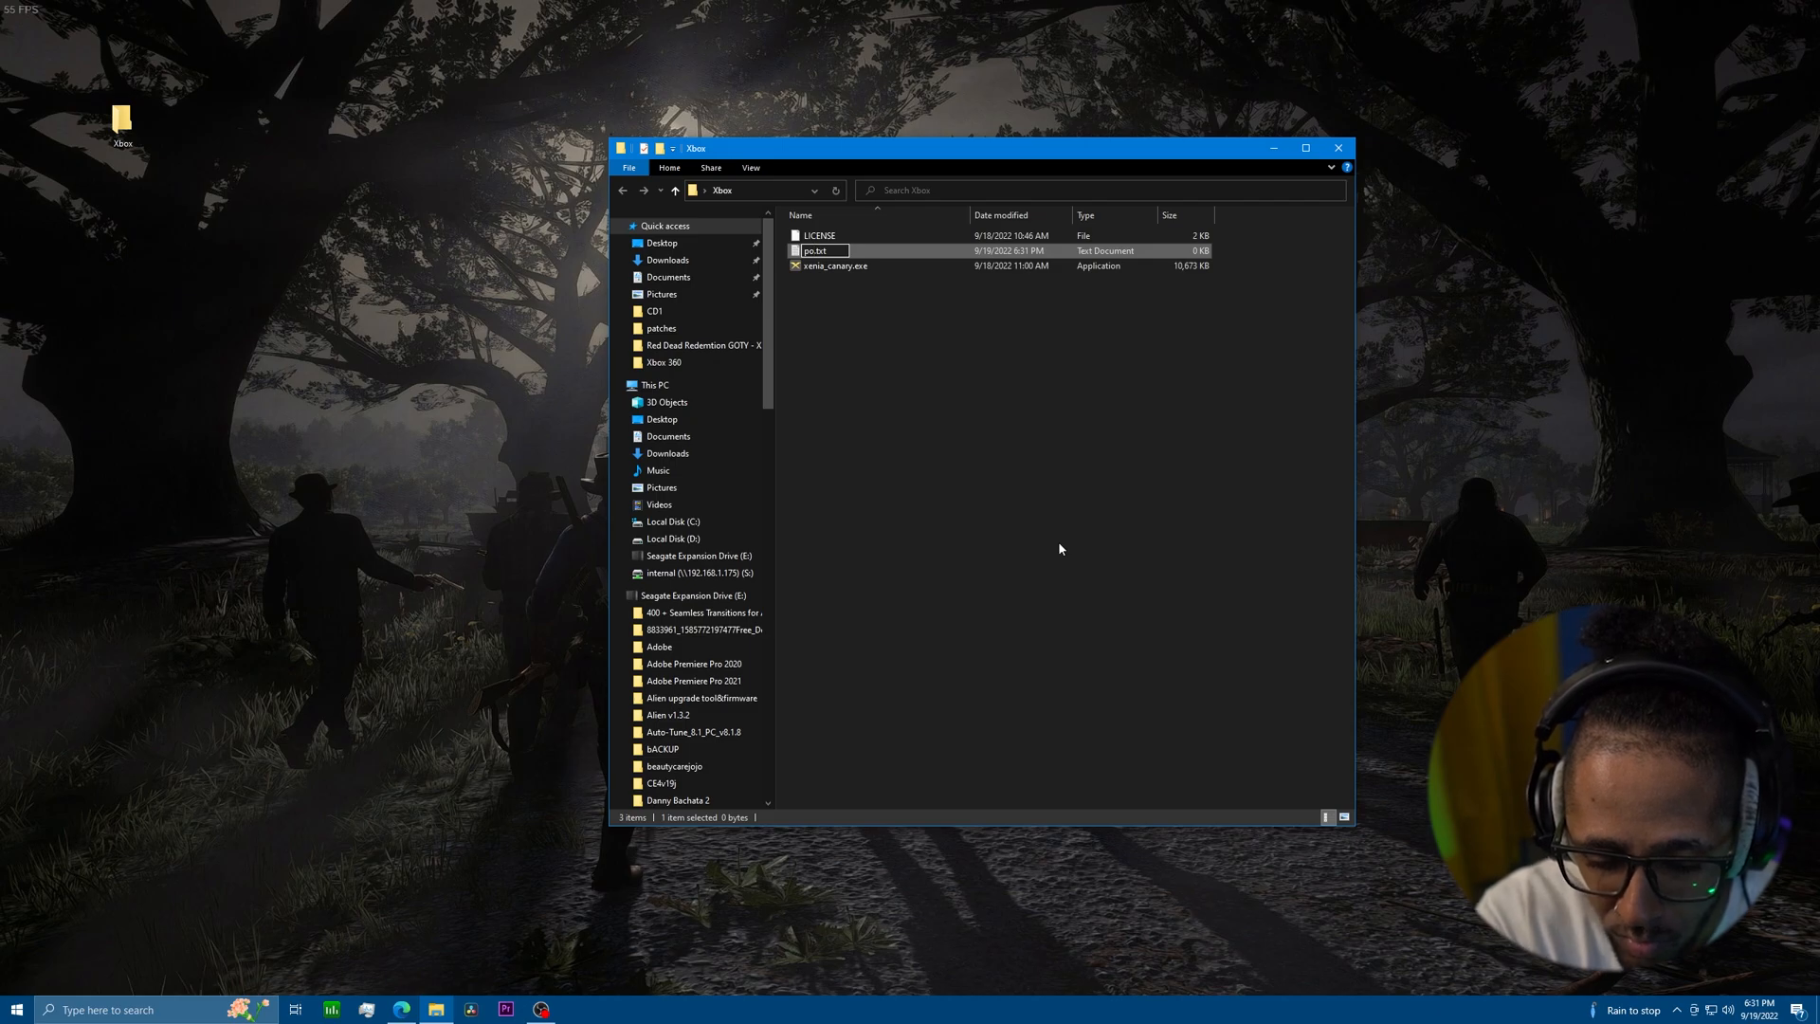
text(rtab)
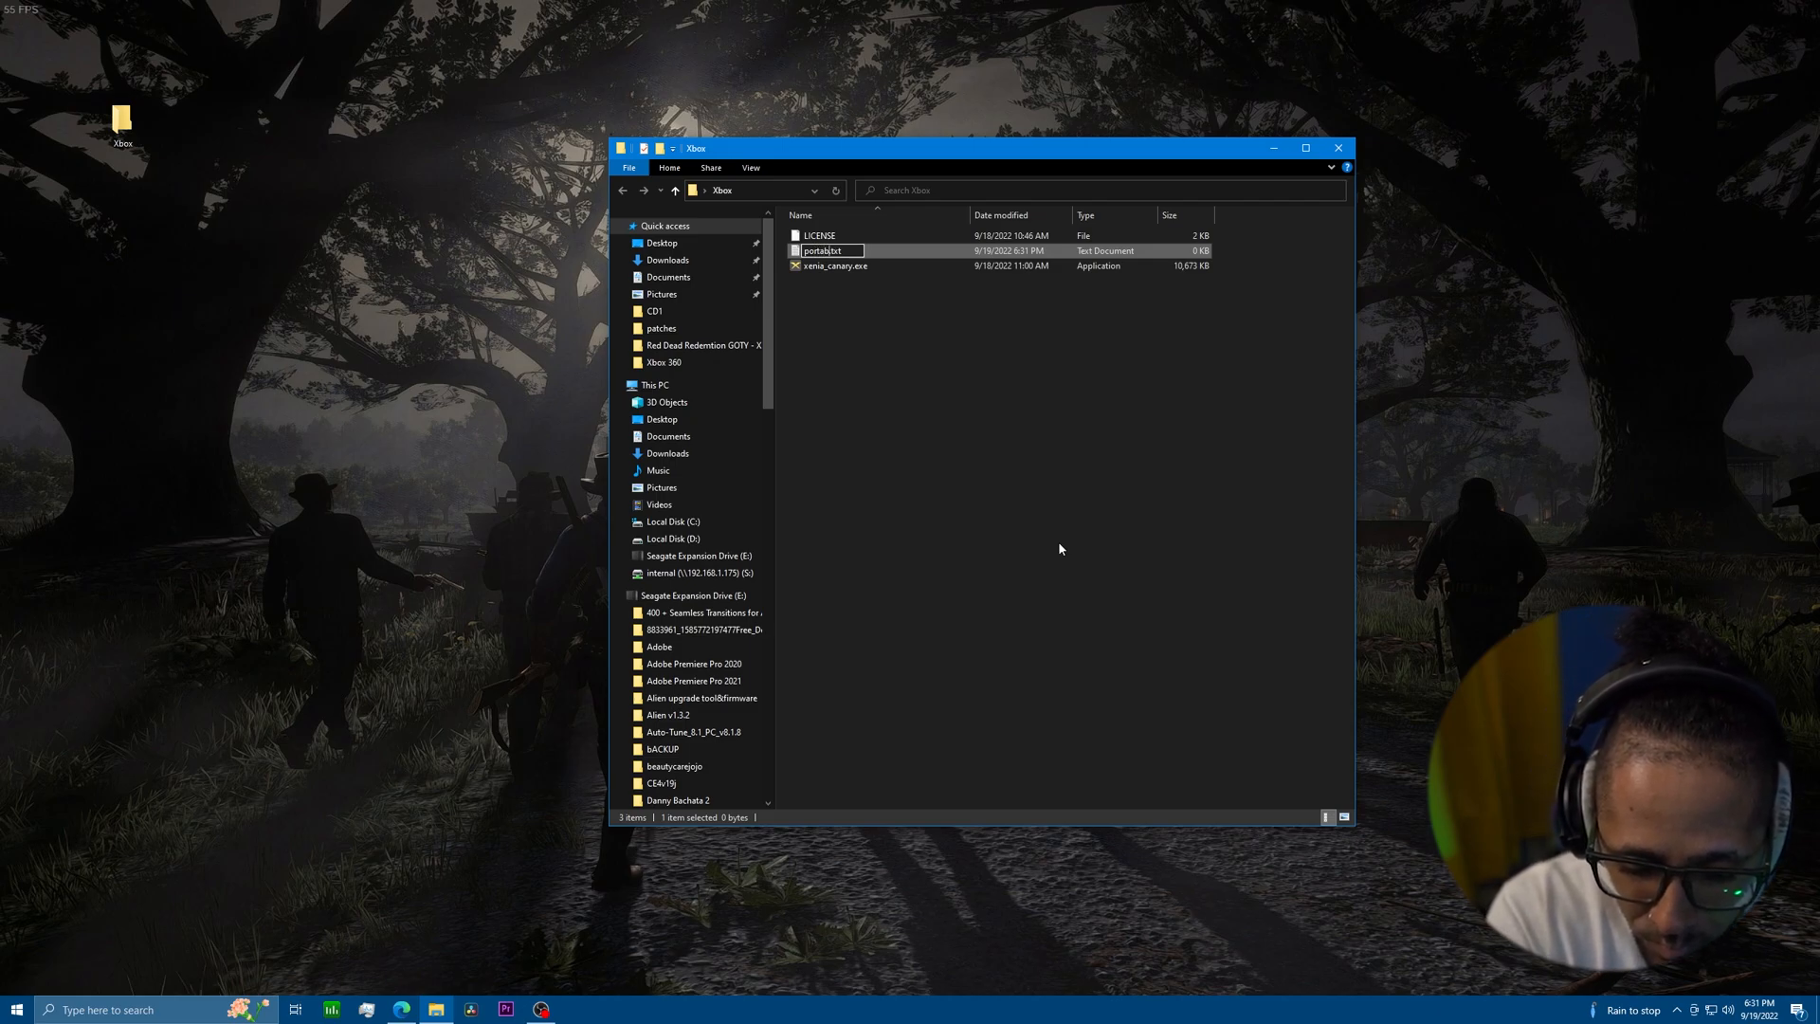
text(le)
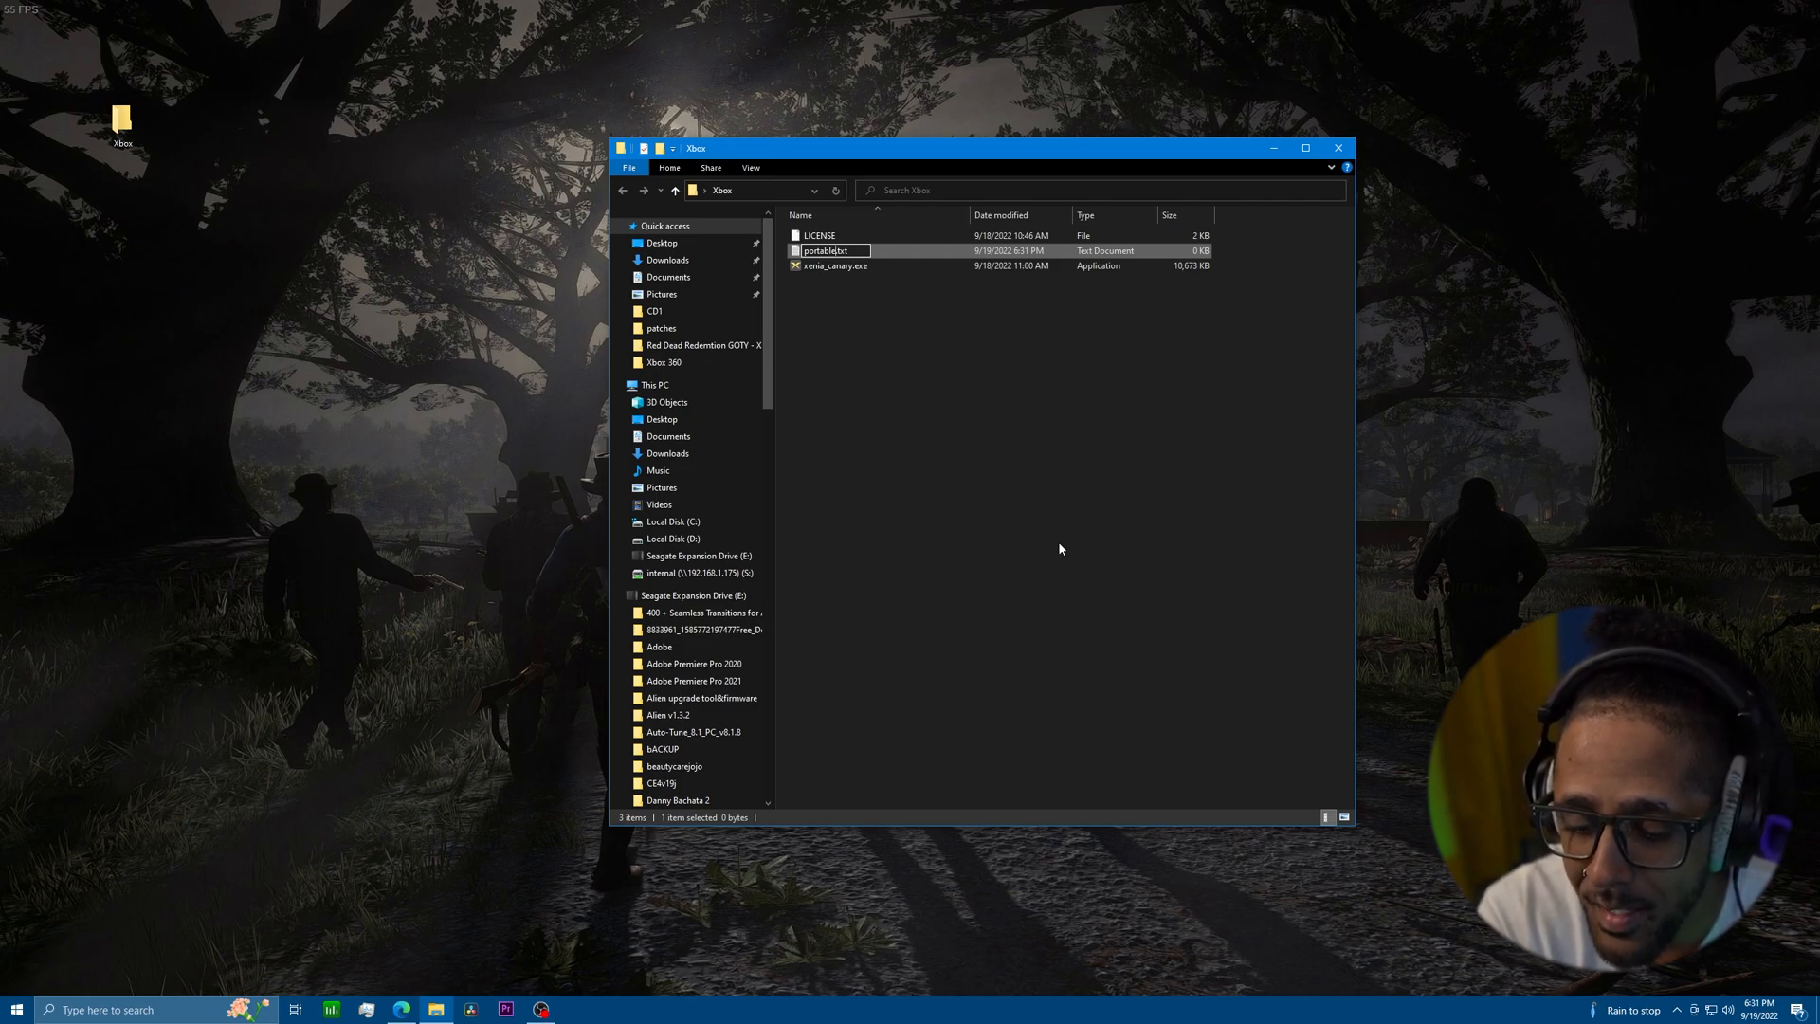
key(Return)
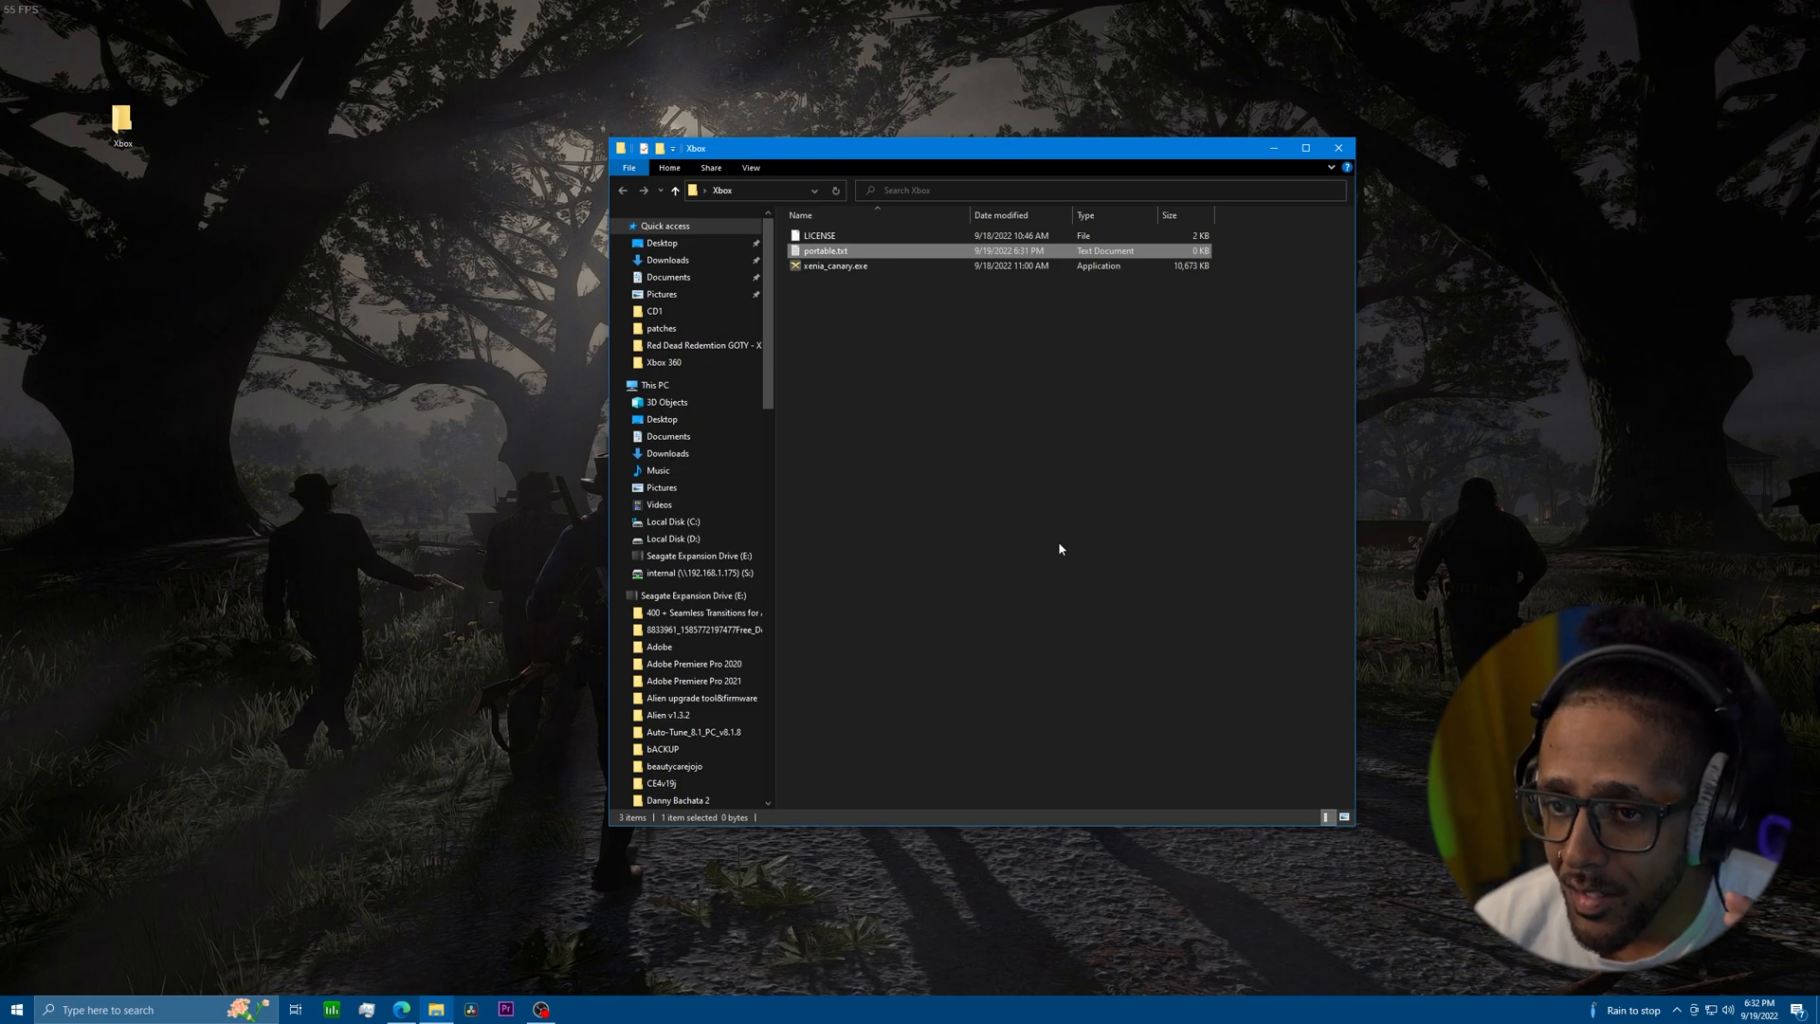
Run xenia_canary.exe once from the Xbox folder to generate its configuration file, and close the emulator.
click(828, 269)
double_click(829, 269)
drag(916, 254, 992, 410)
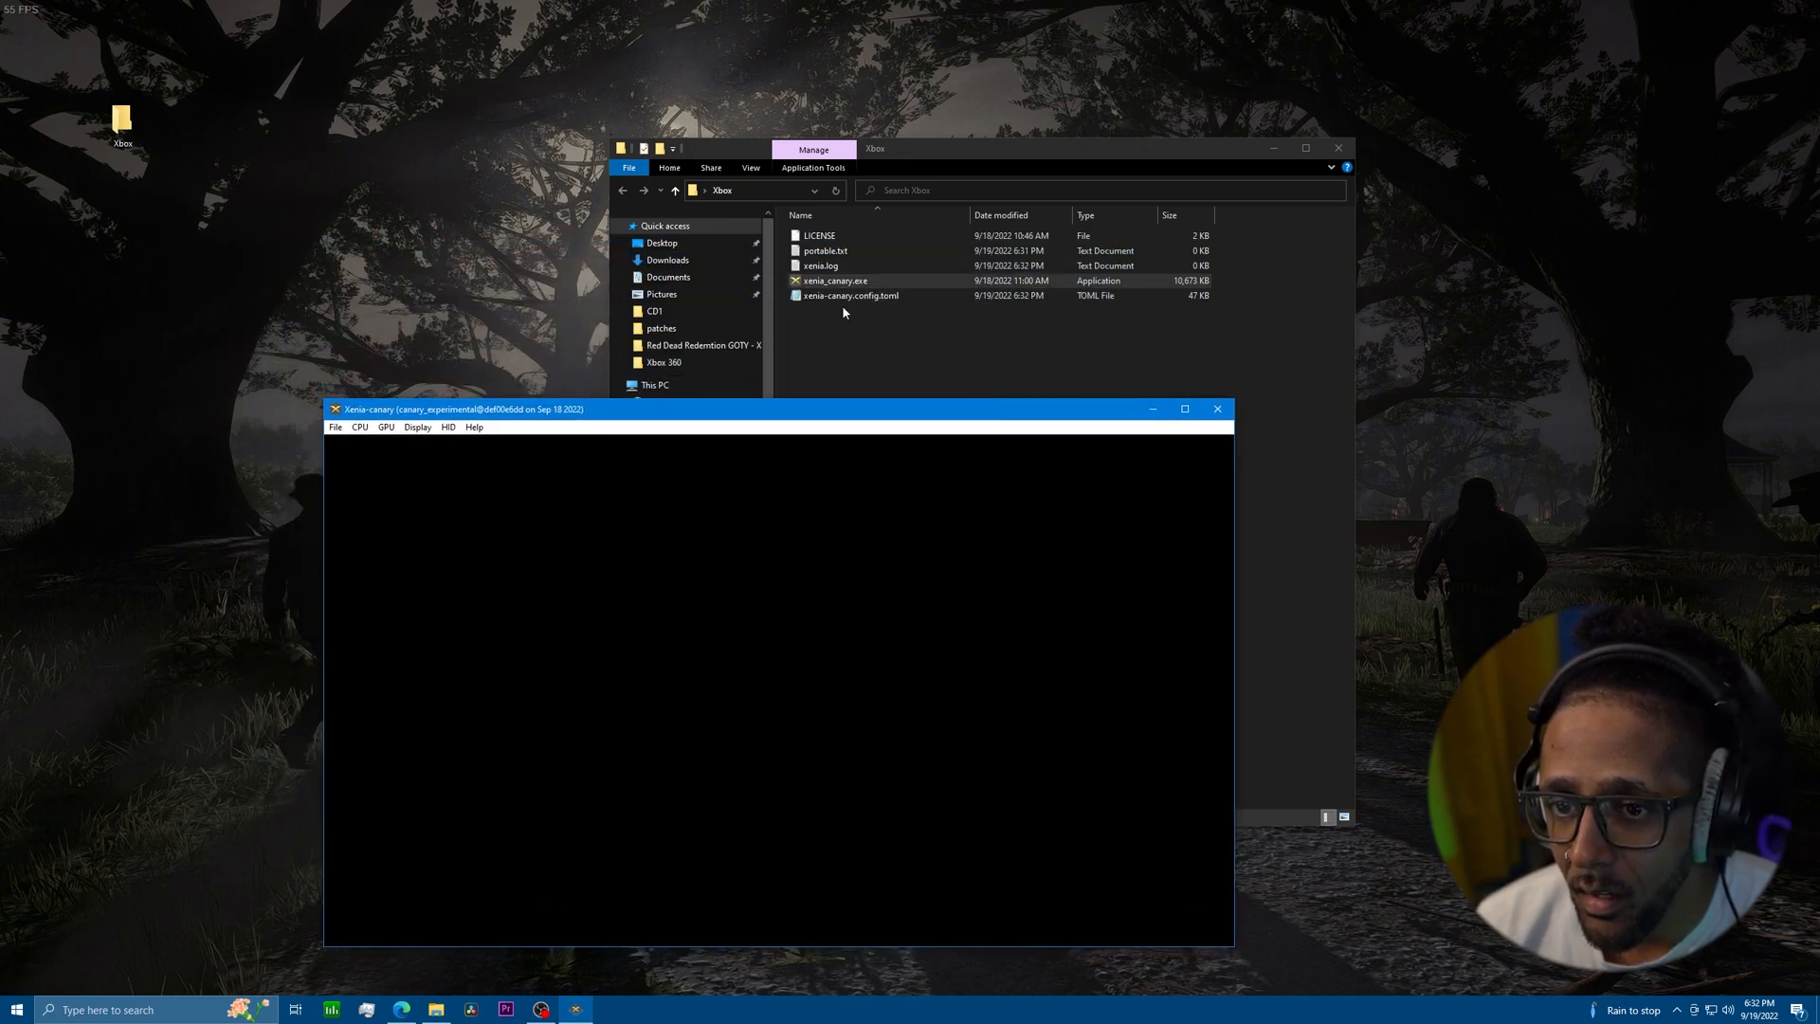
click(1217, 409)
drag(926, 381, 1030, 461)
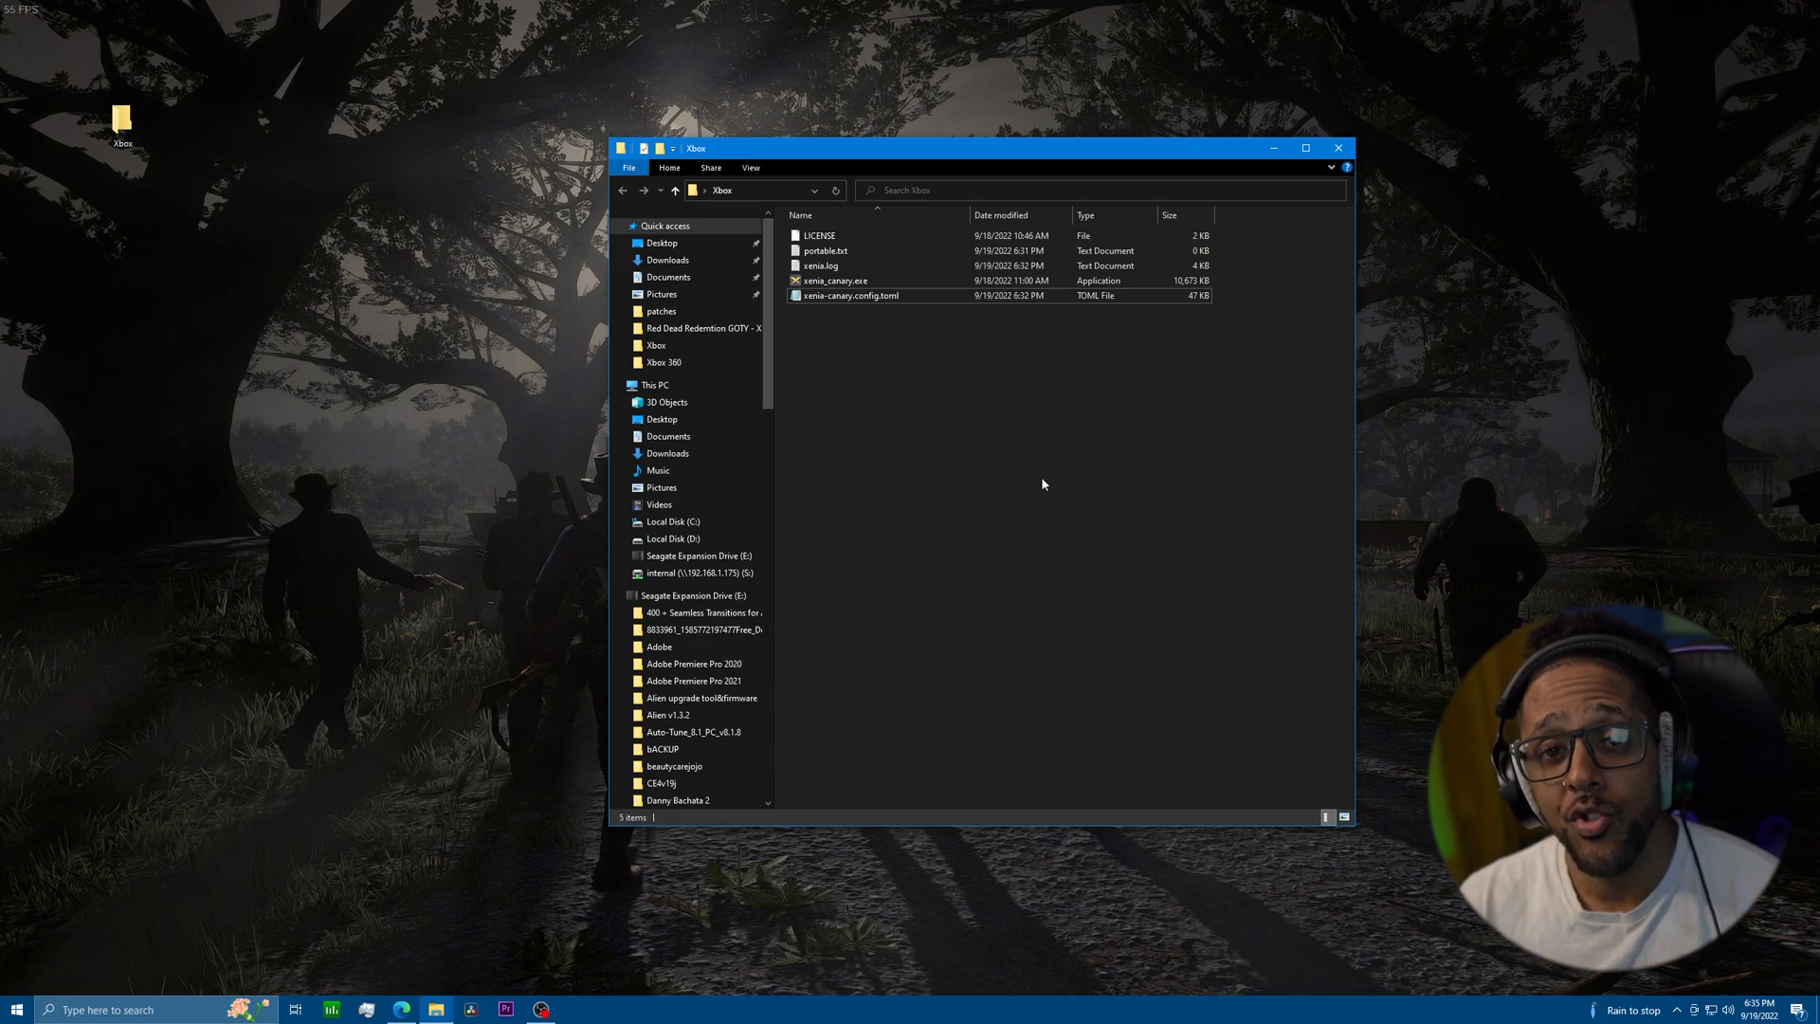
Open xenia-canary.config.toml in Notepad and locate the draw_resolution_scale settings.
double_click(838, 297)
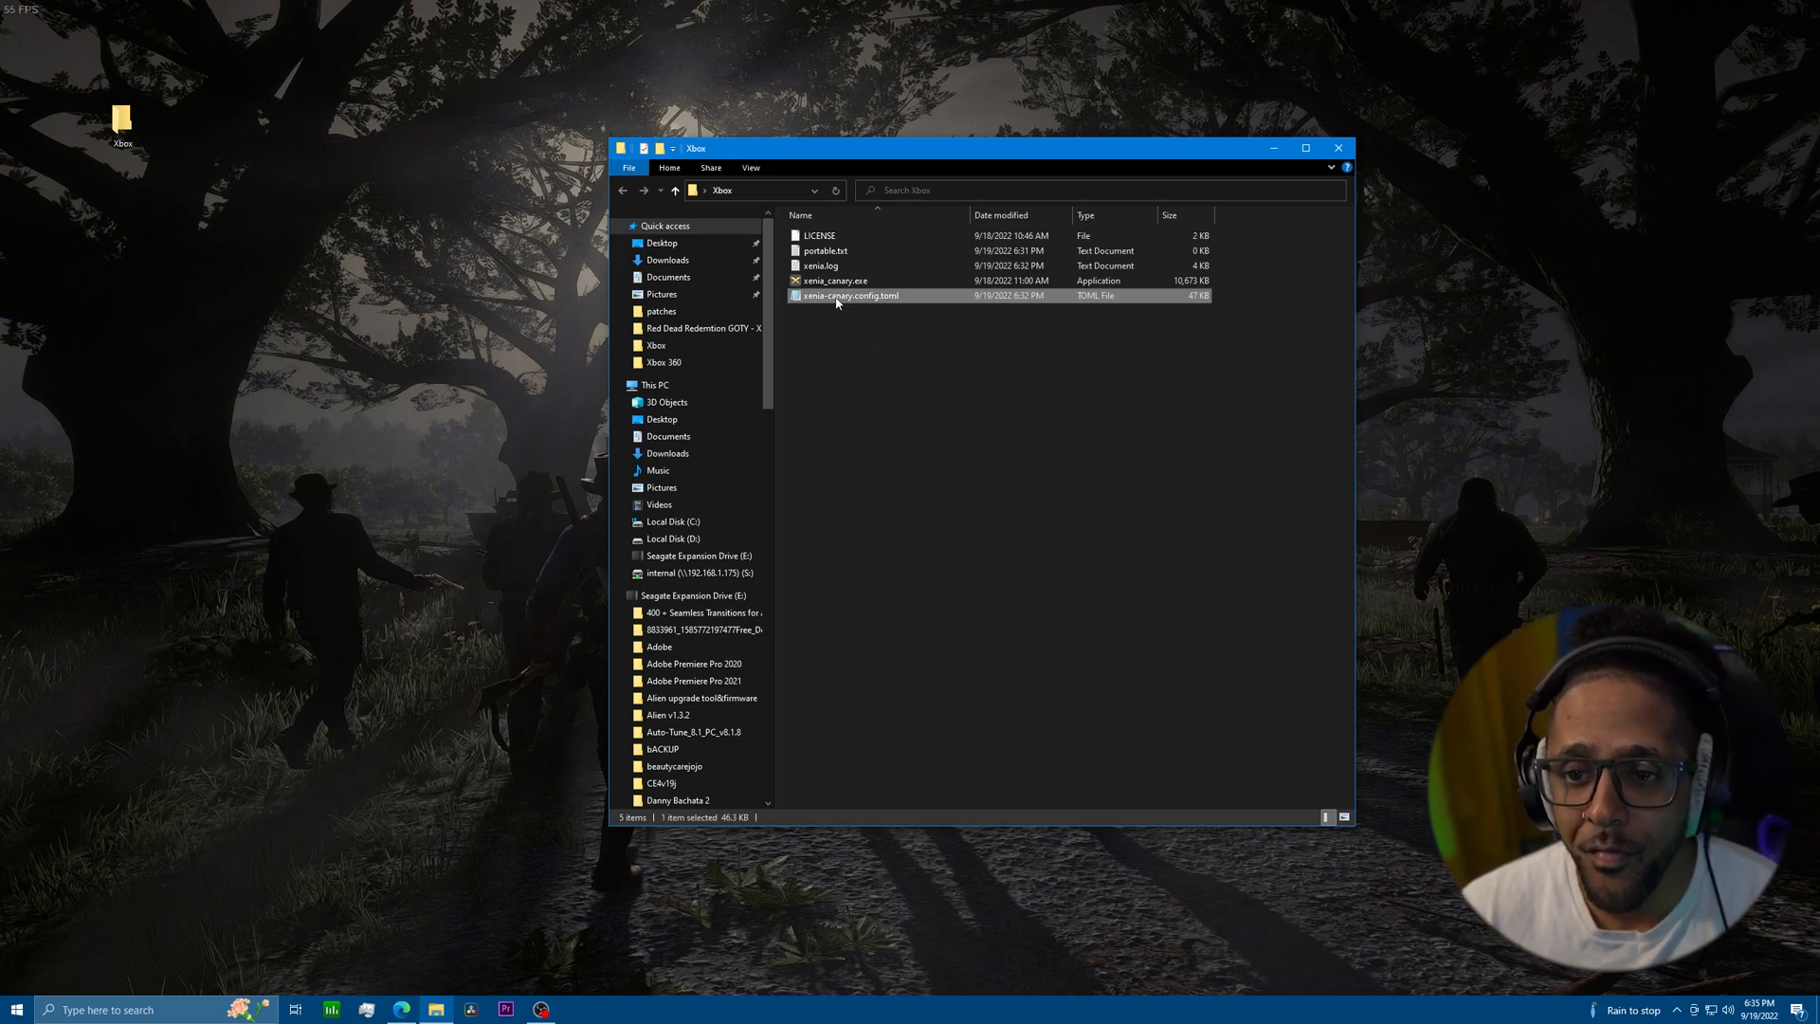
click(1339, 43)
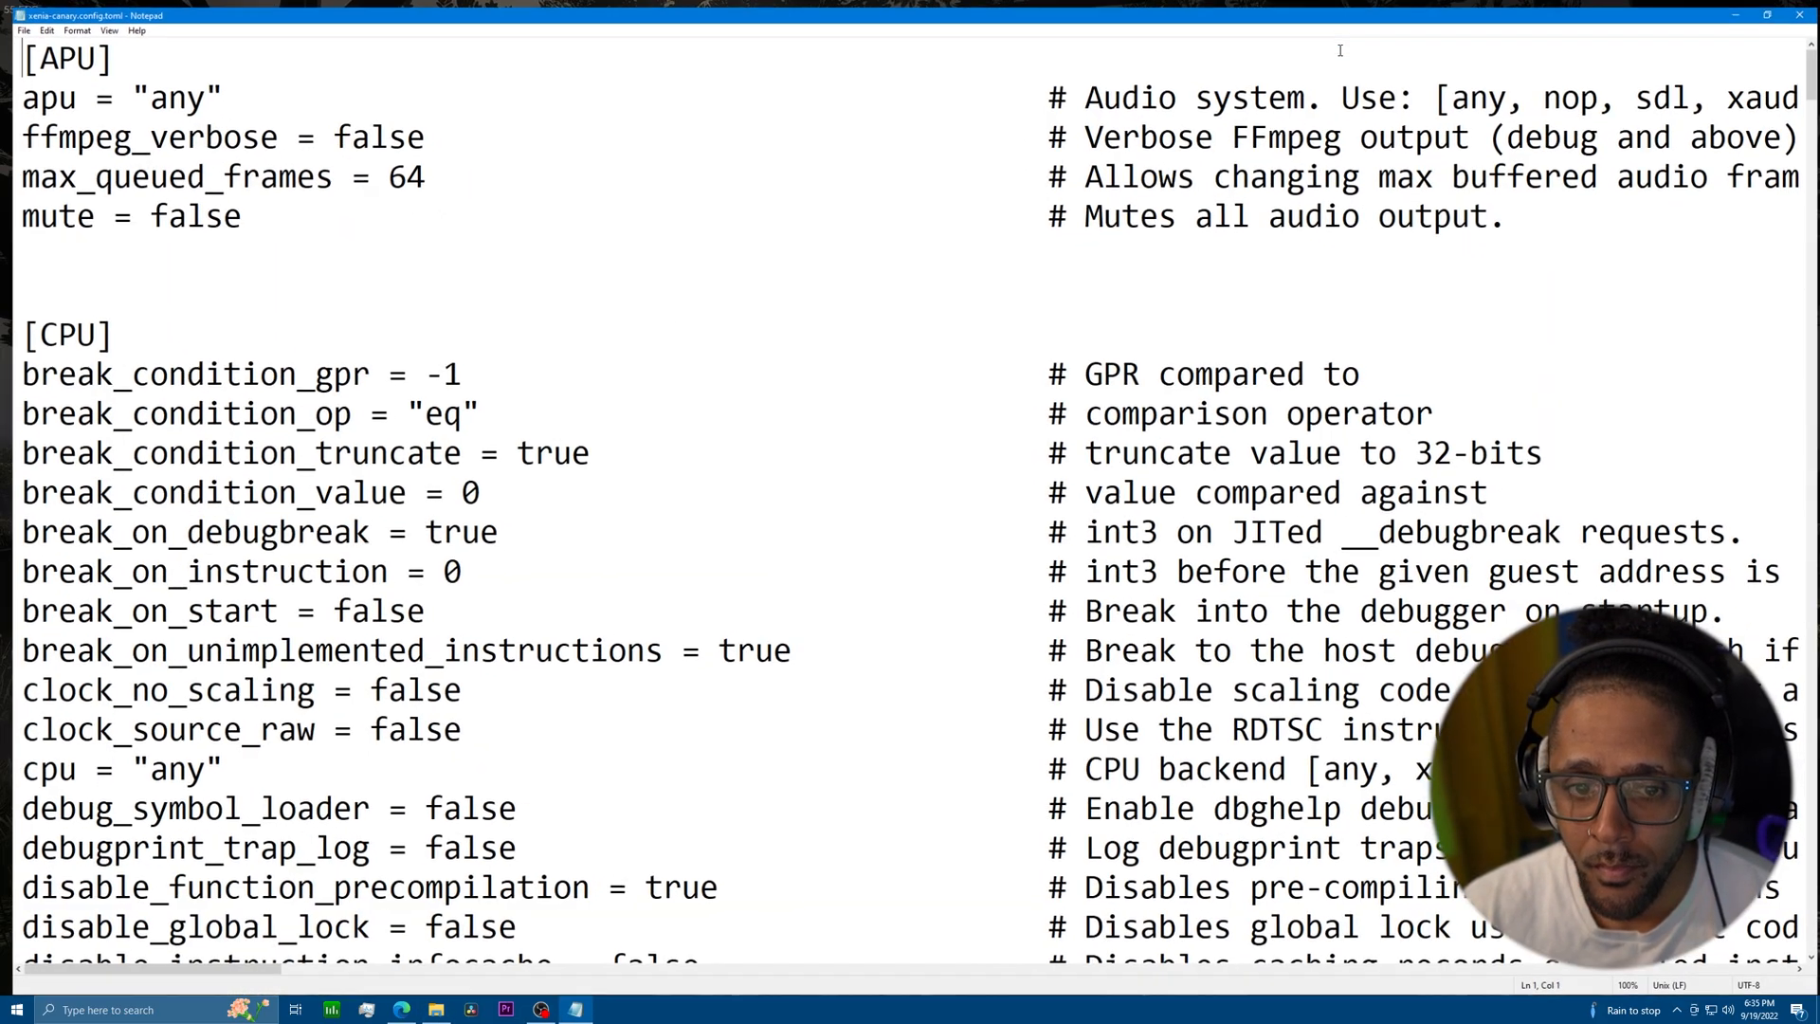
scroll(1346, 92, down, 3)
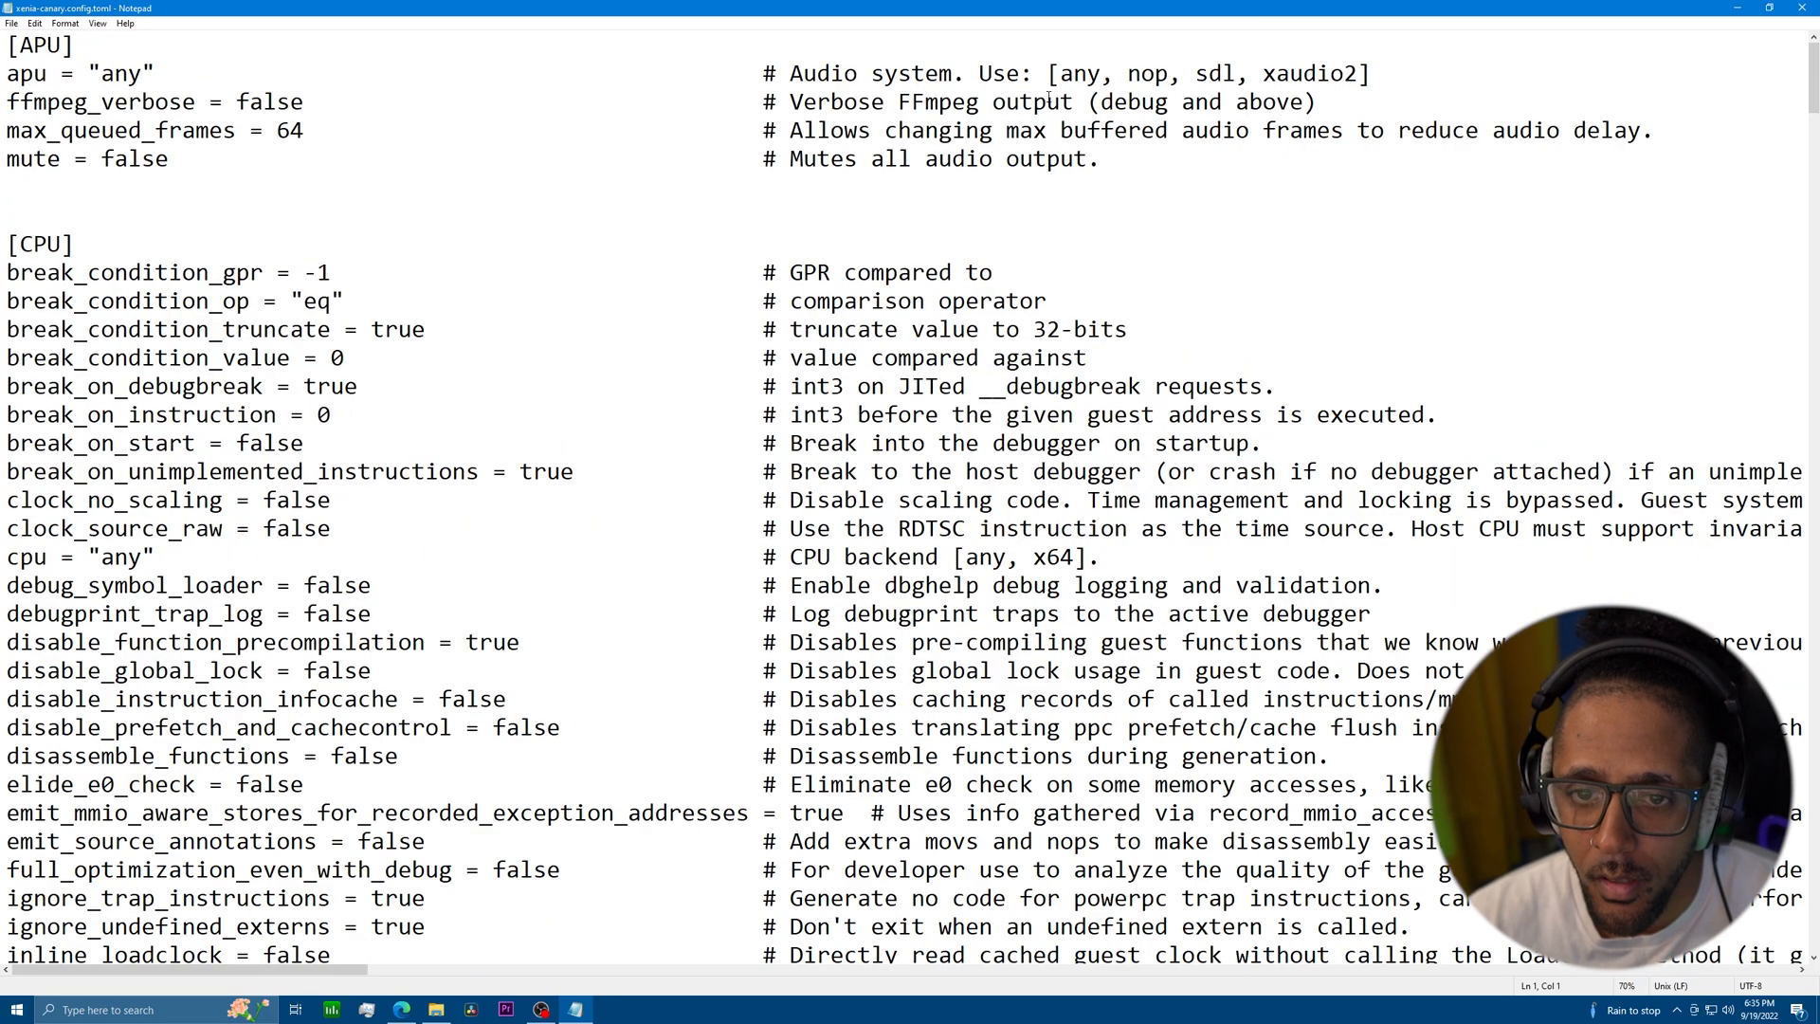
scroll(254, 288, down, 15)
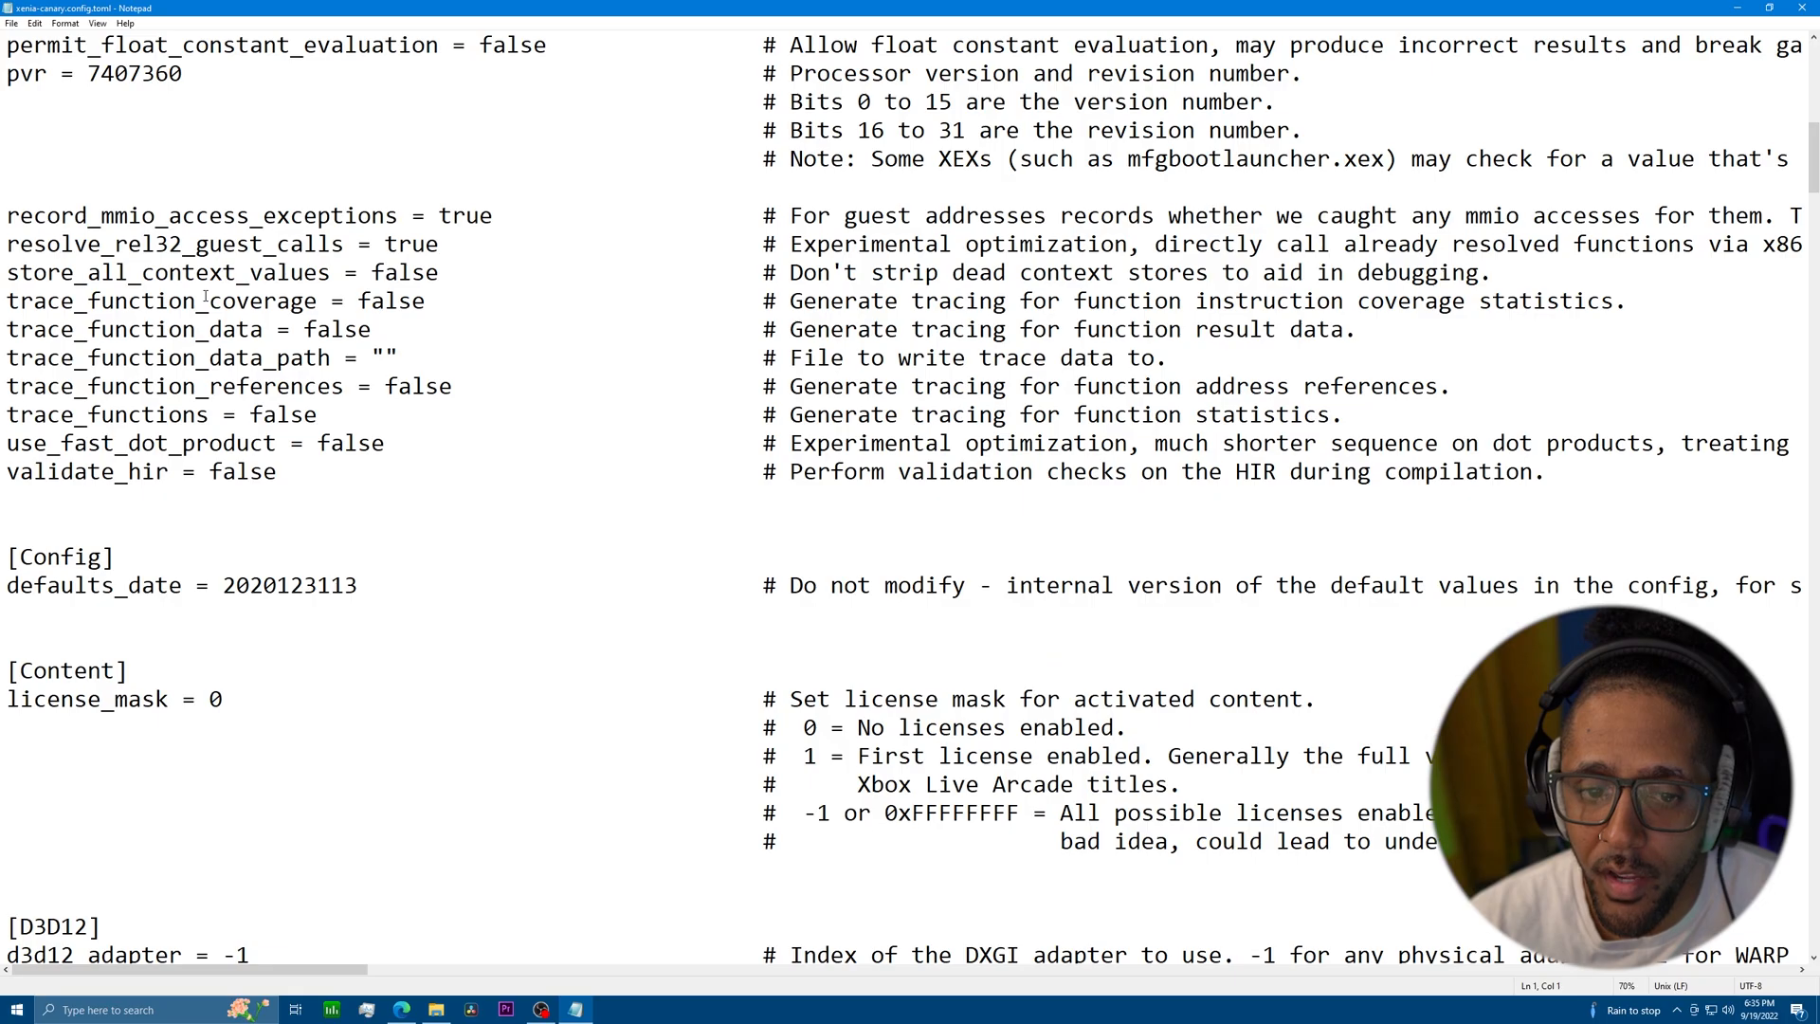
scroll(206, 297, down, 20)
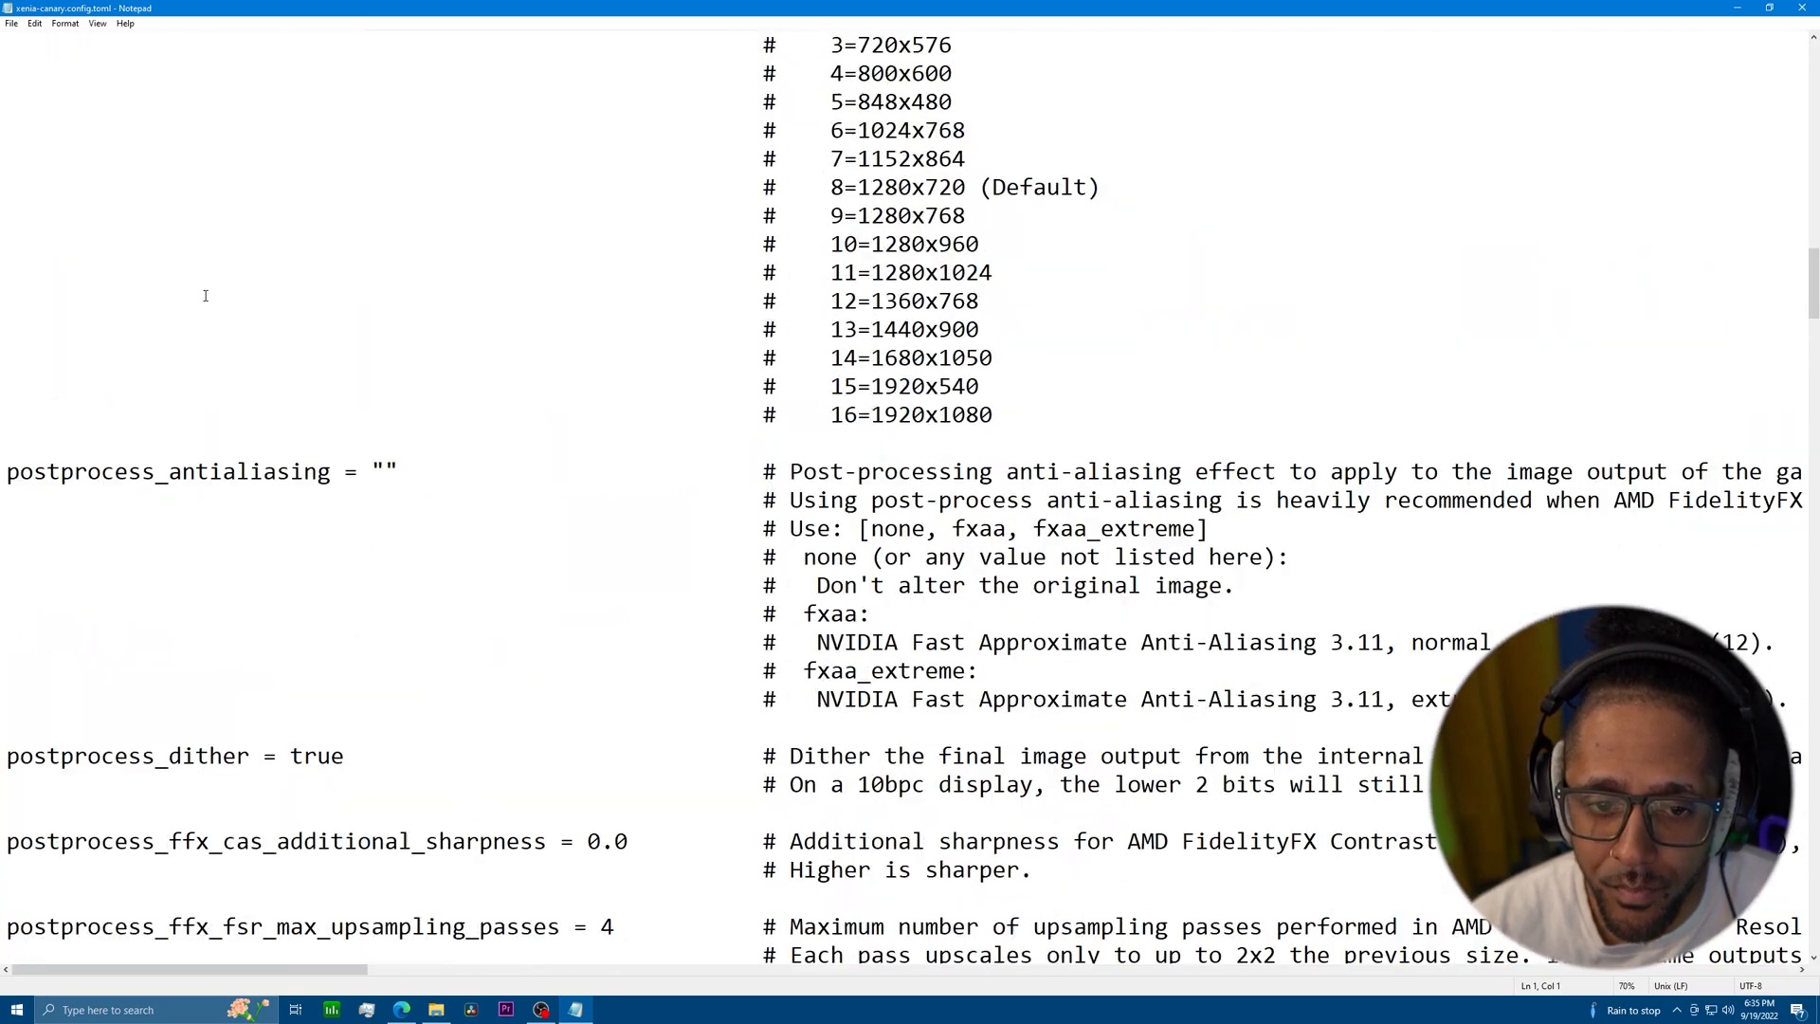
scroll(205, 296, down, 15)
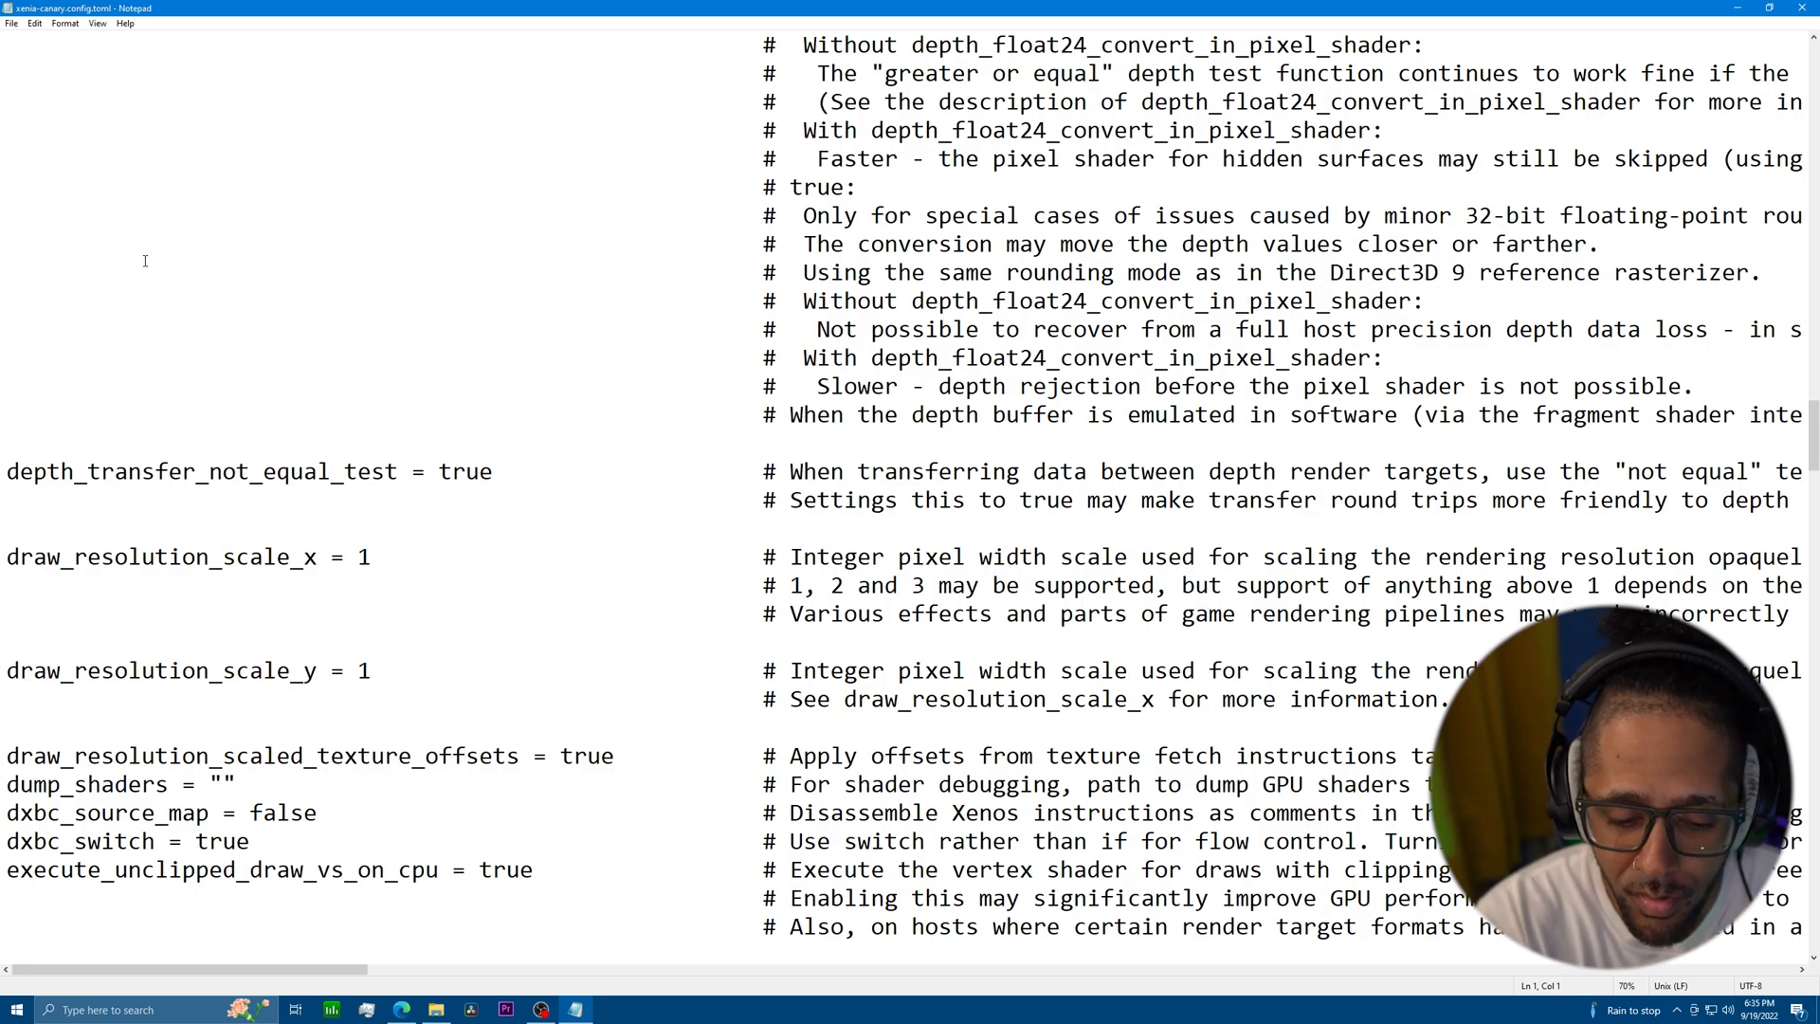
key(ctrl+f)
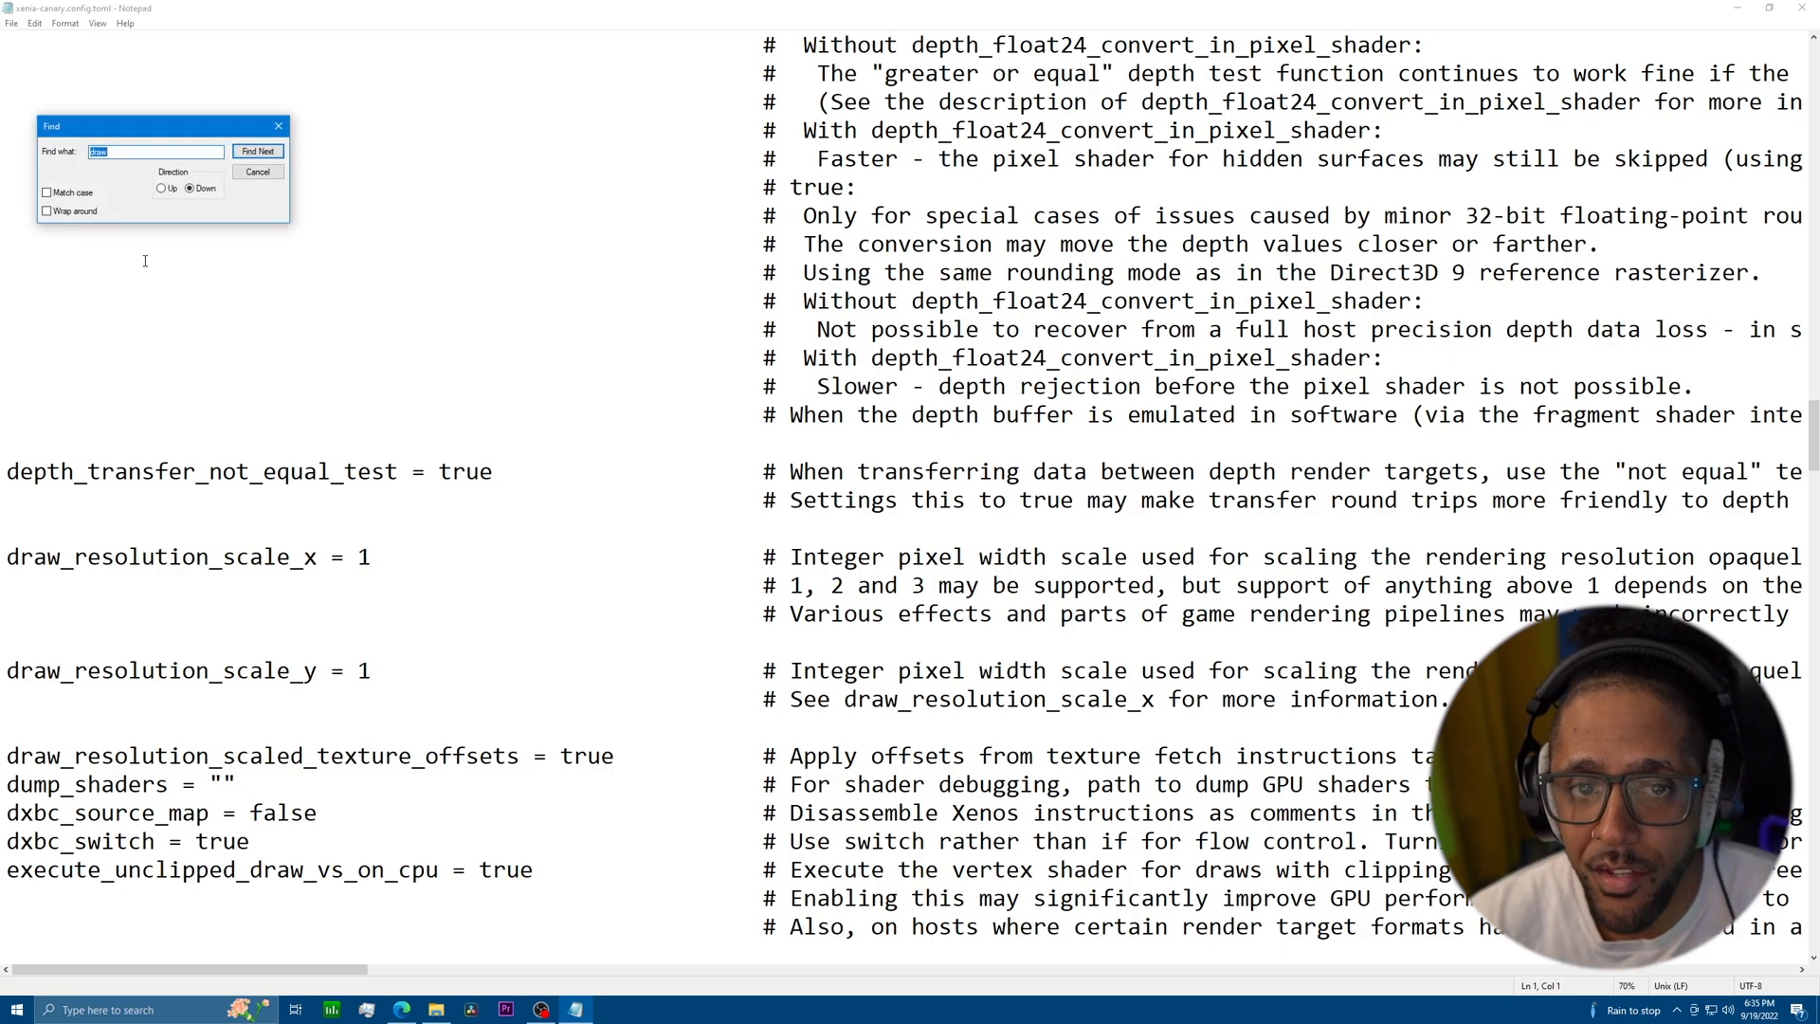
key(BackSpace)
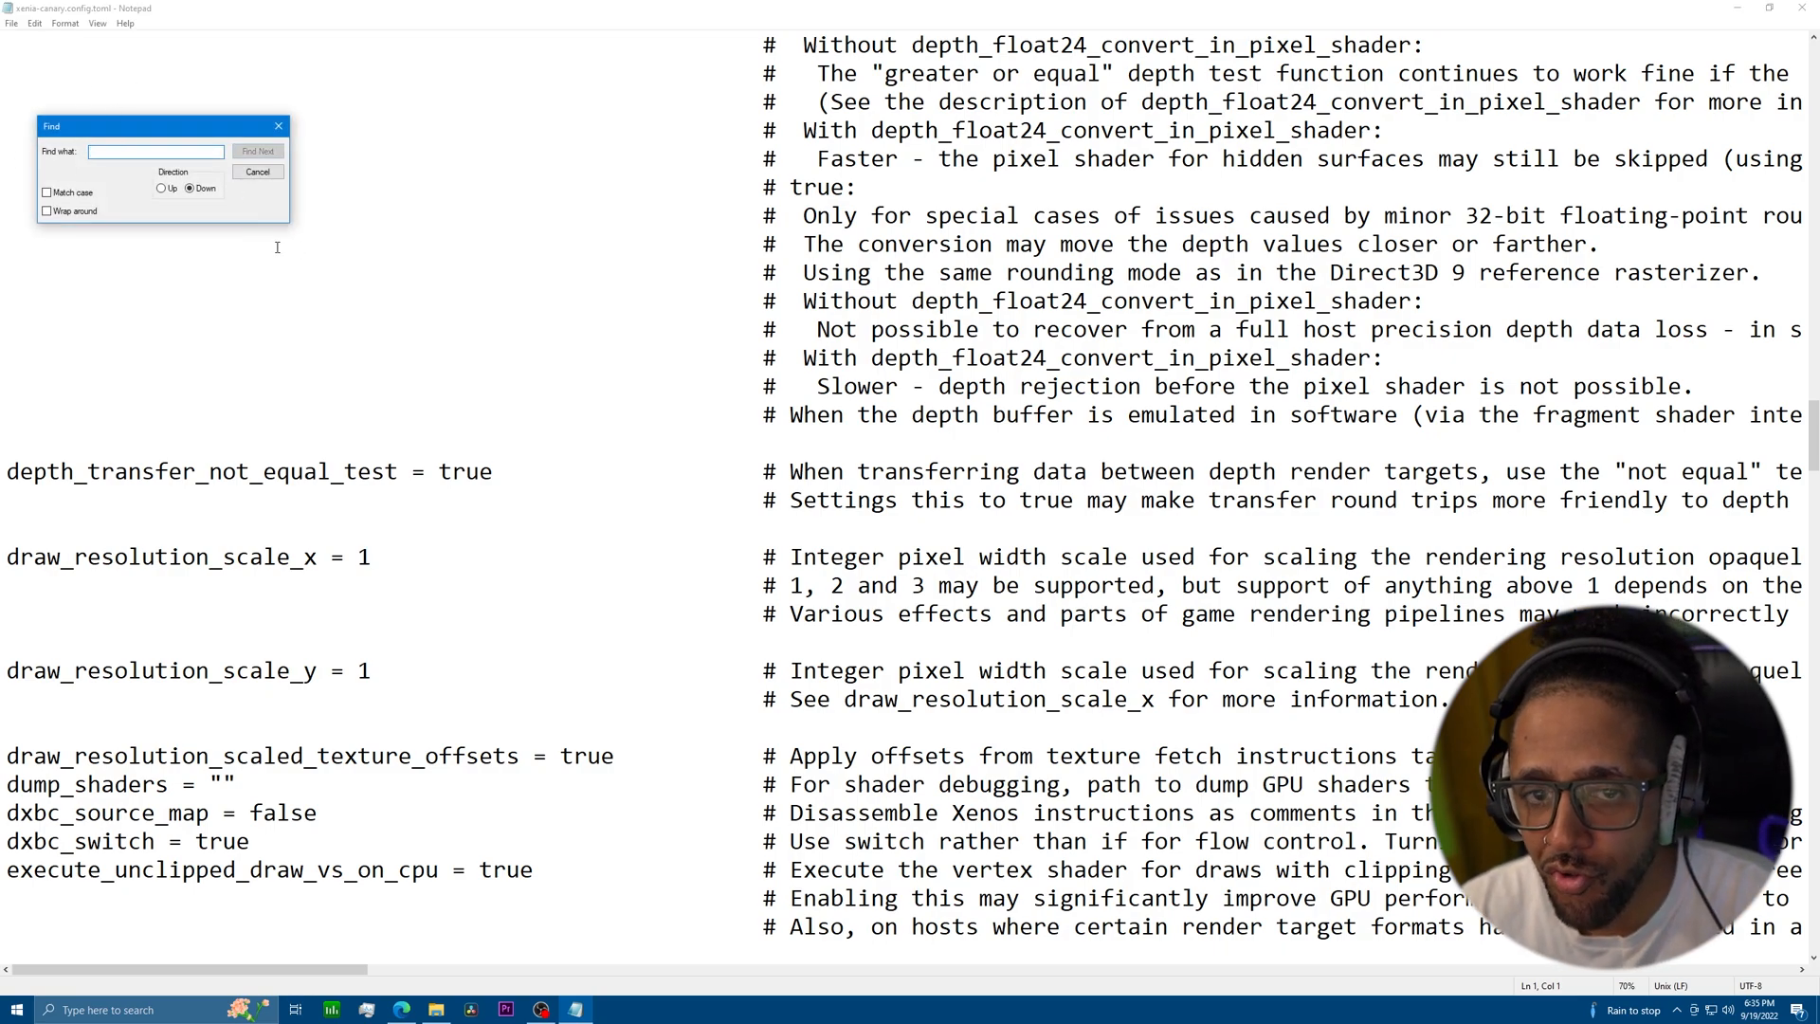
click(279, 126)
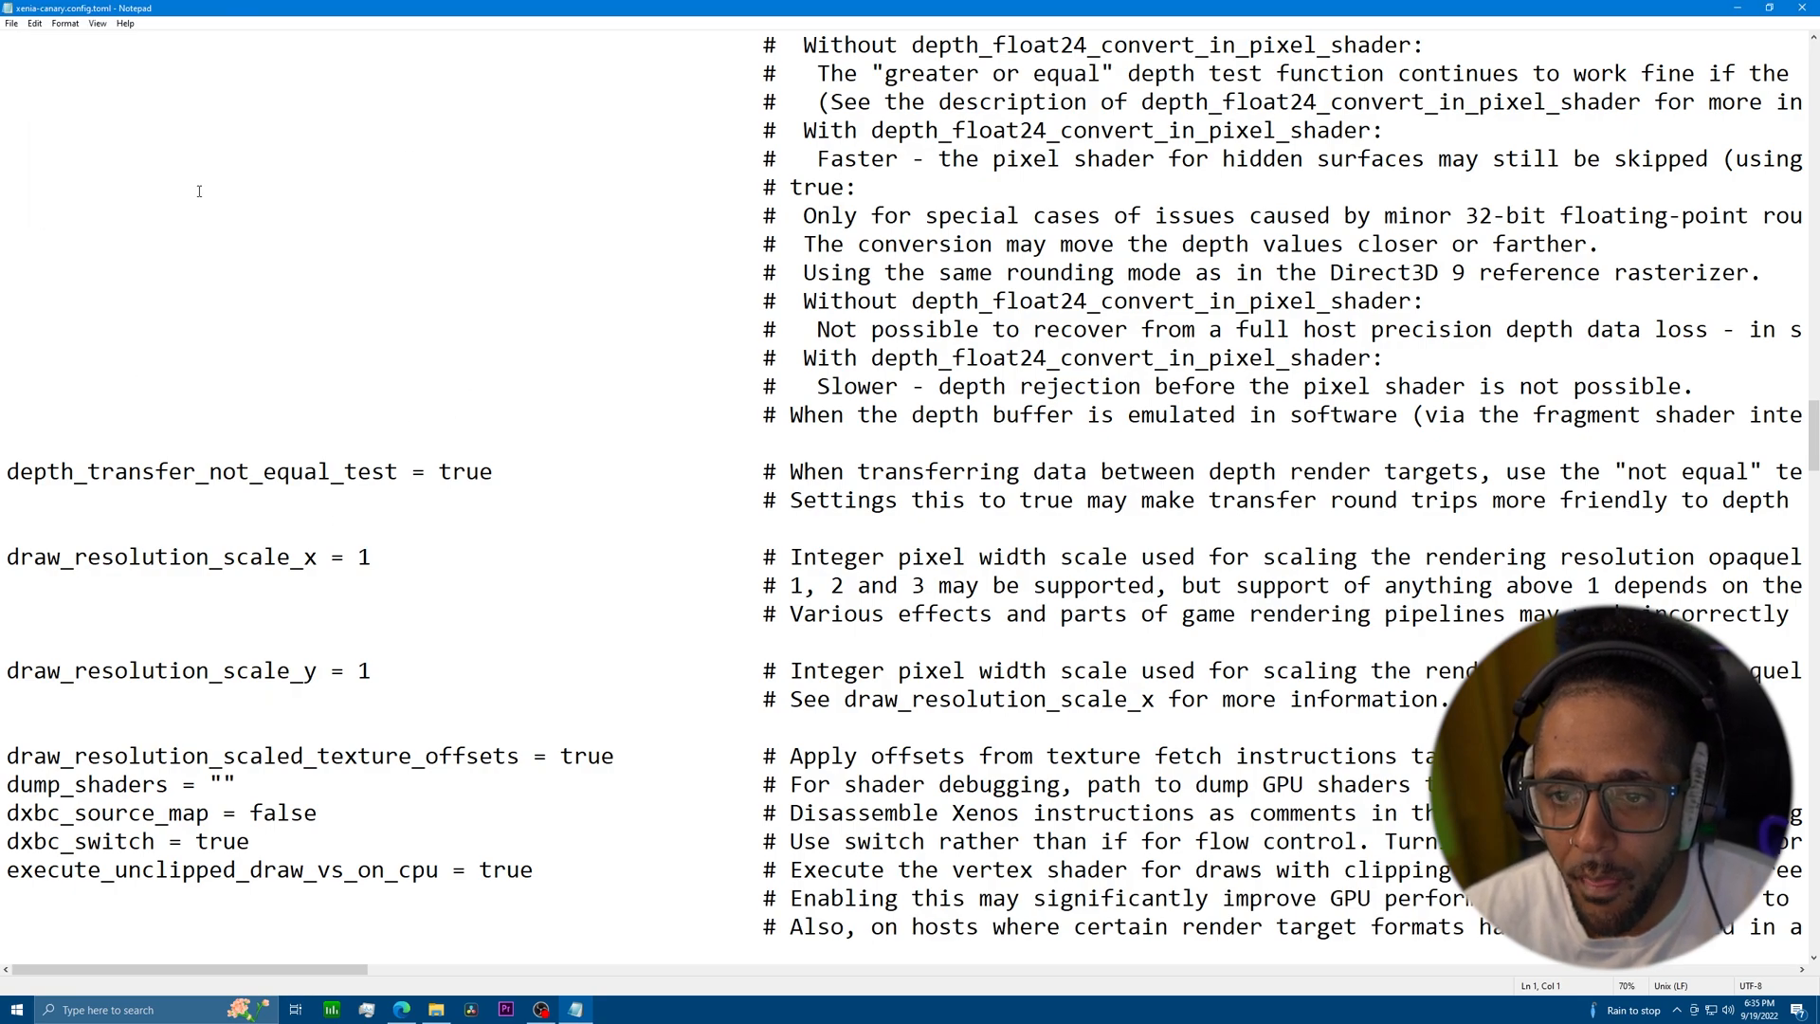
Set both draw_resolution_scale_x and draw_resolution_scale_y to 2 in the configuration file.
click(373, 555)
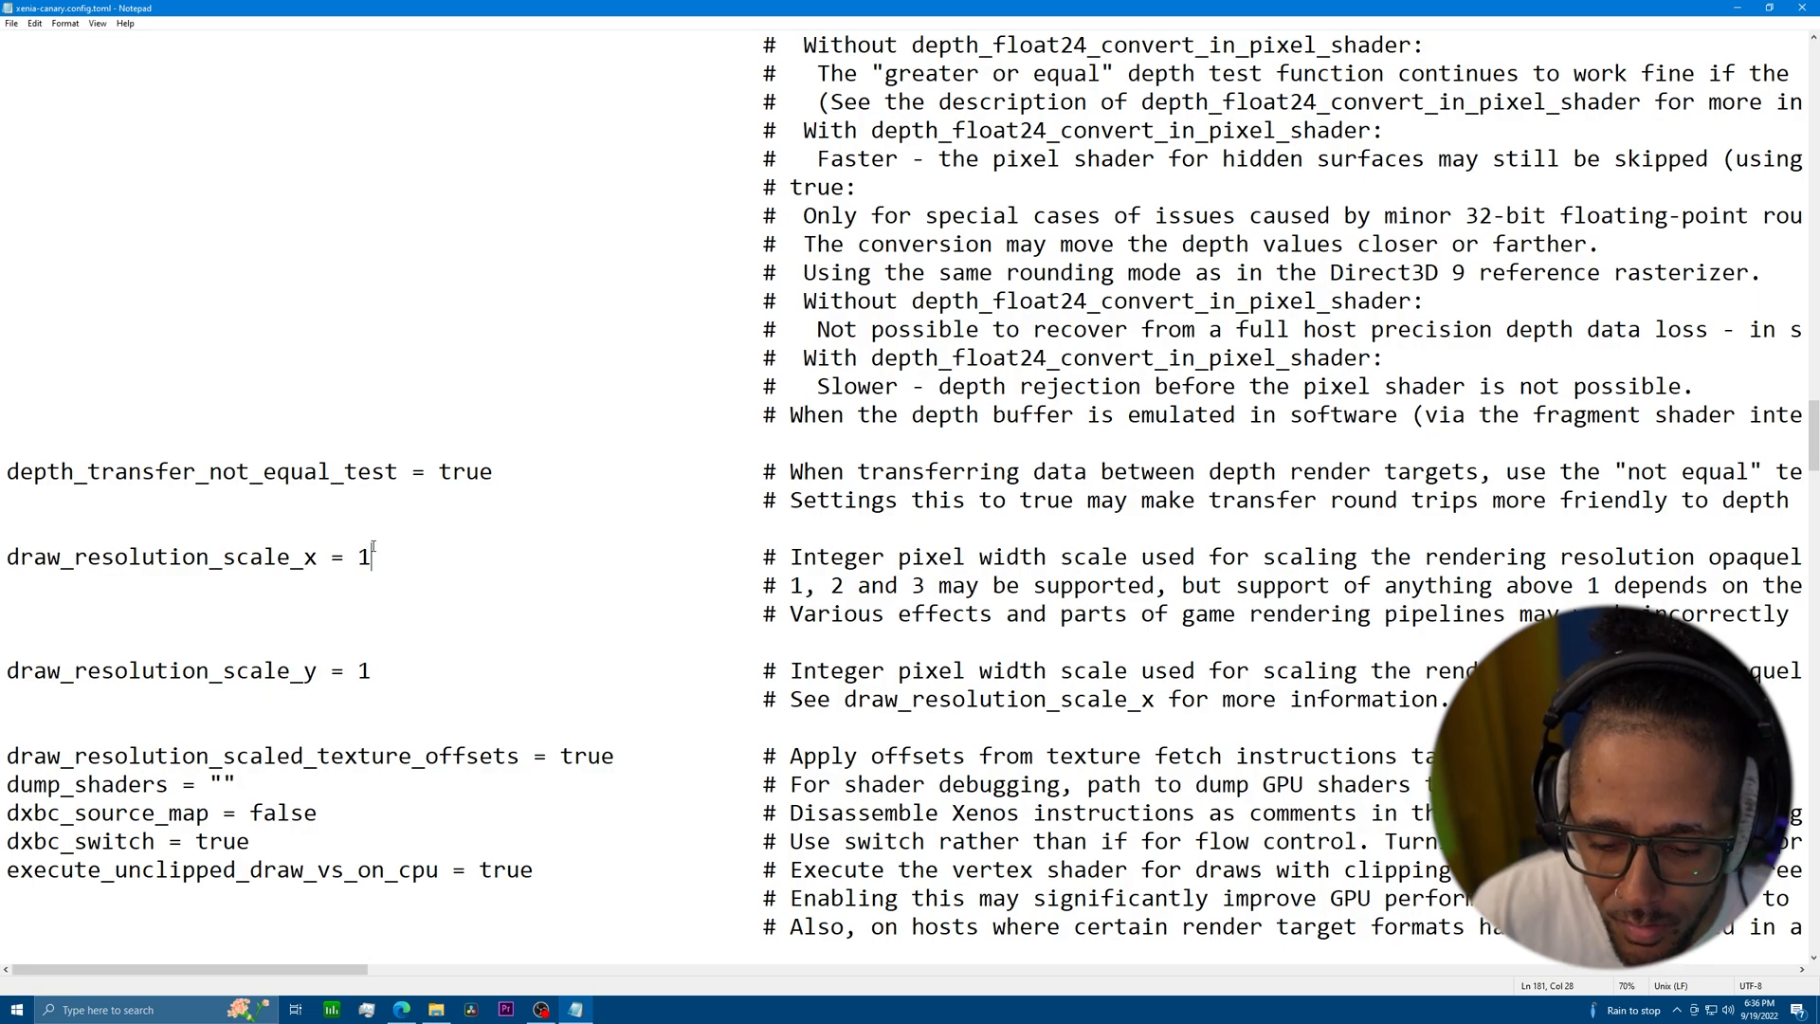
key(BackSpace)
text(2)
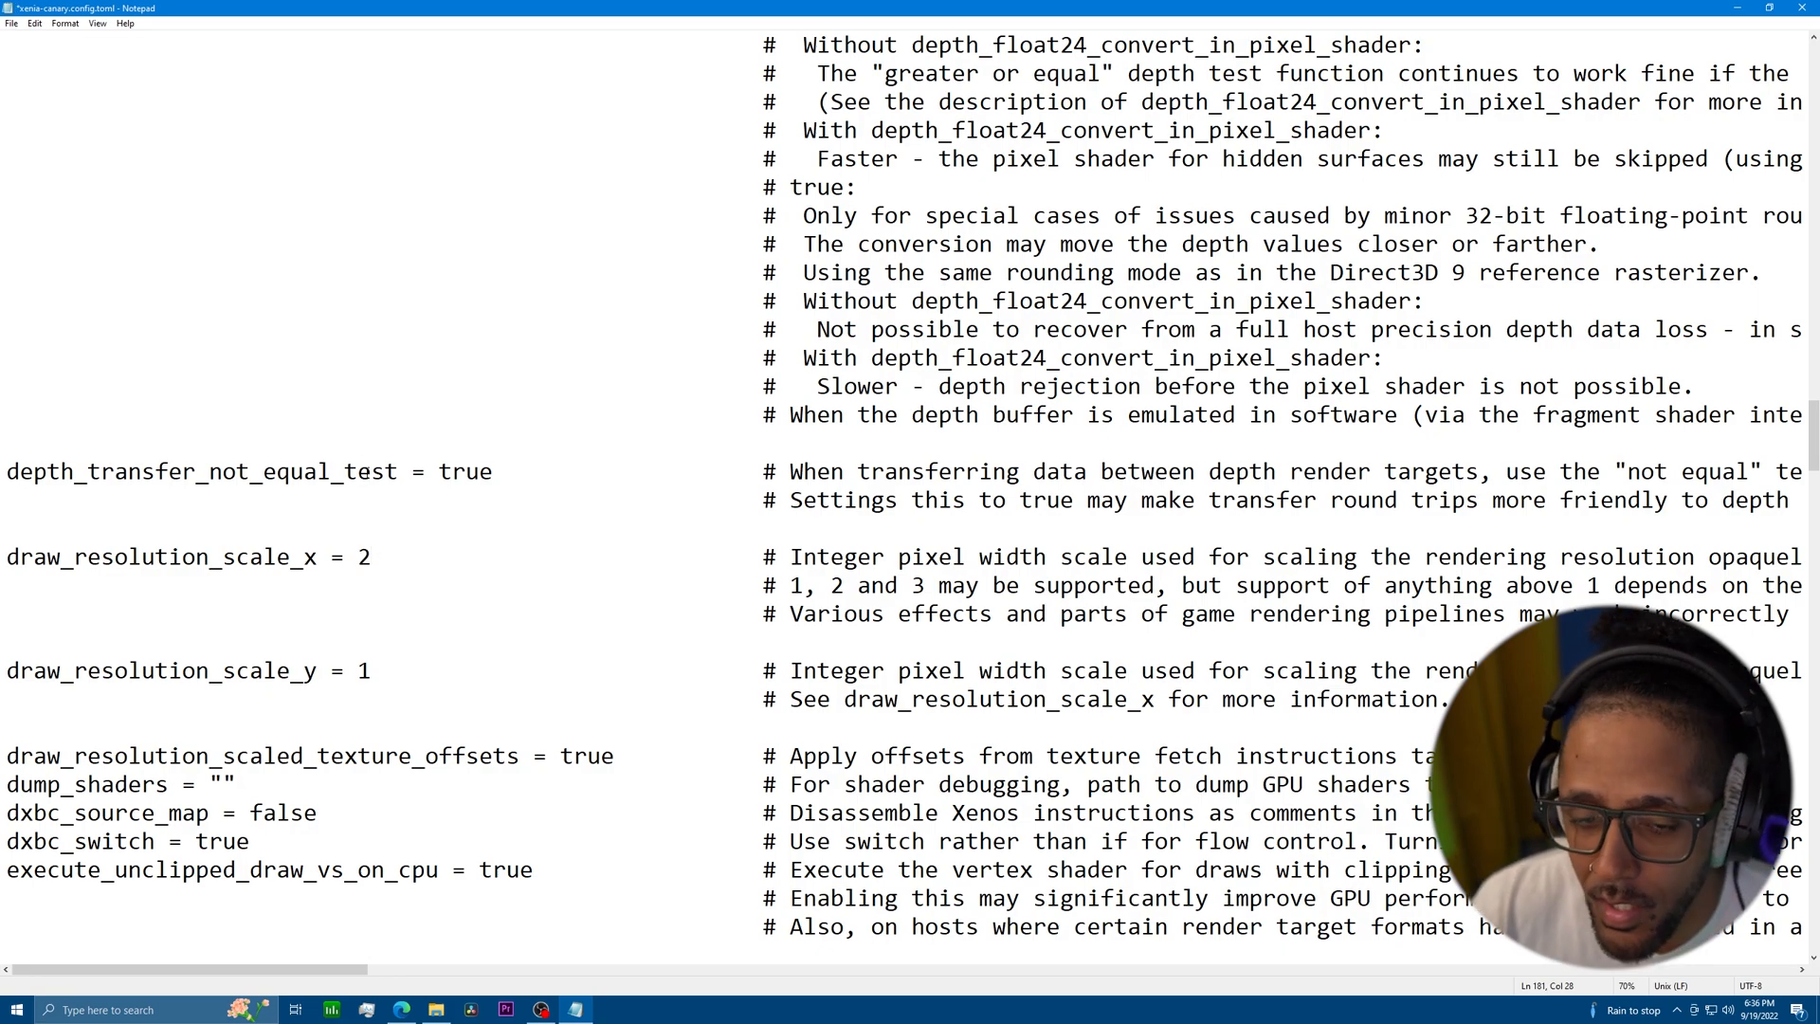
click(368, 671)
key(BackSpace)
text(2)
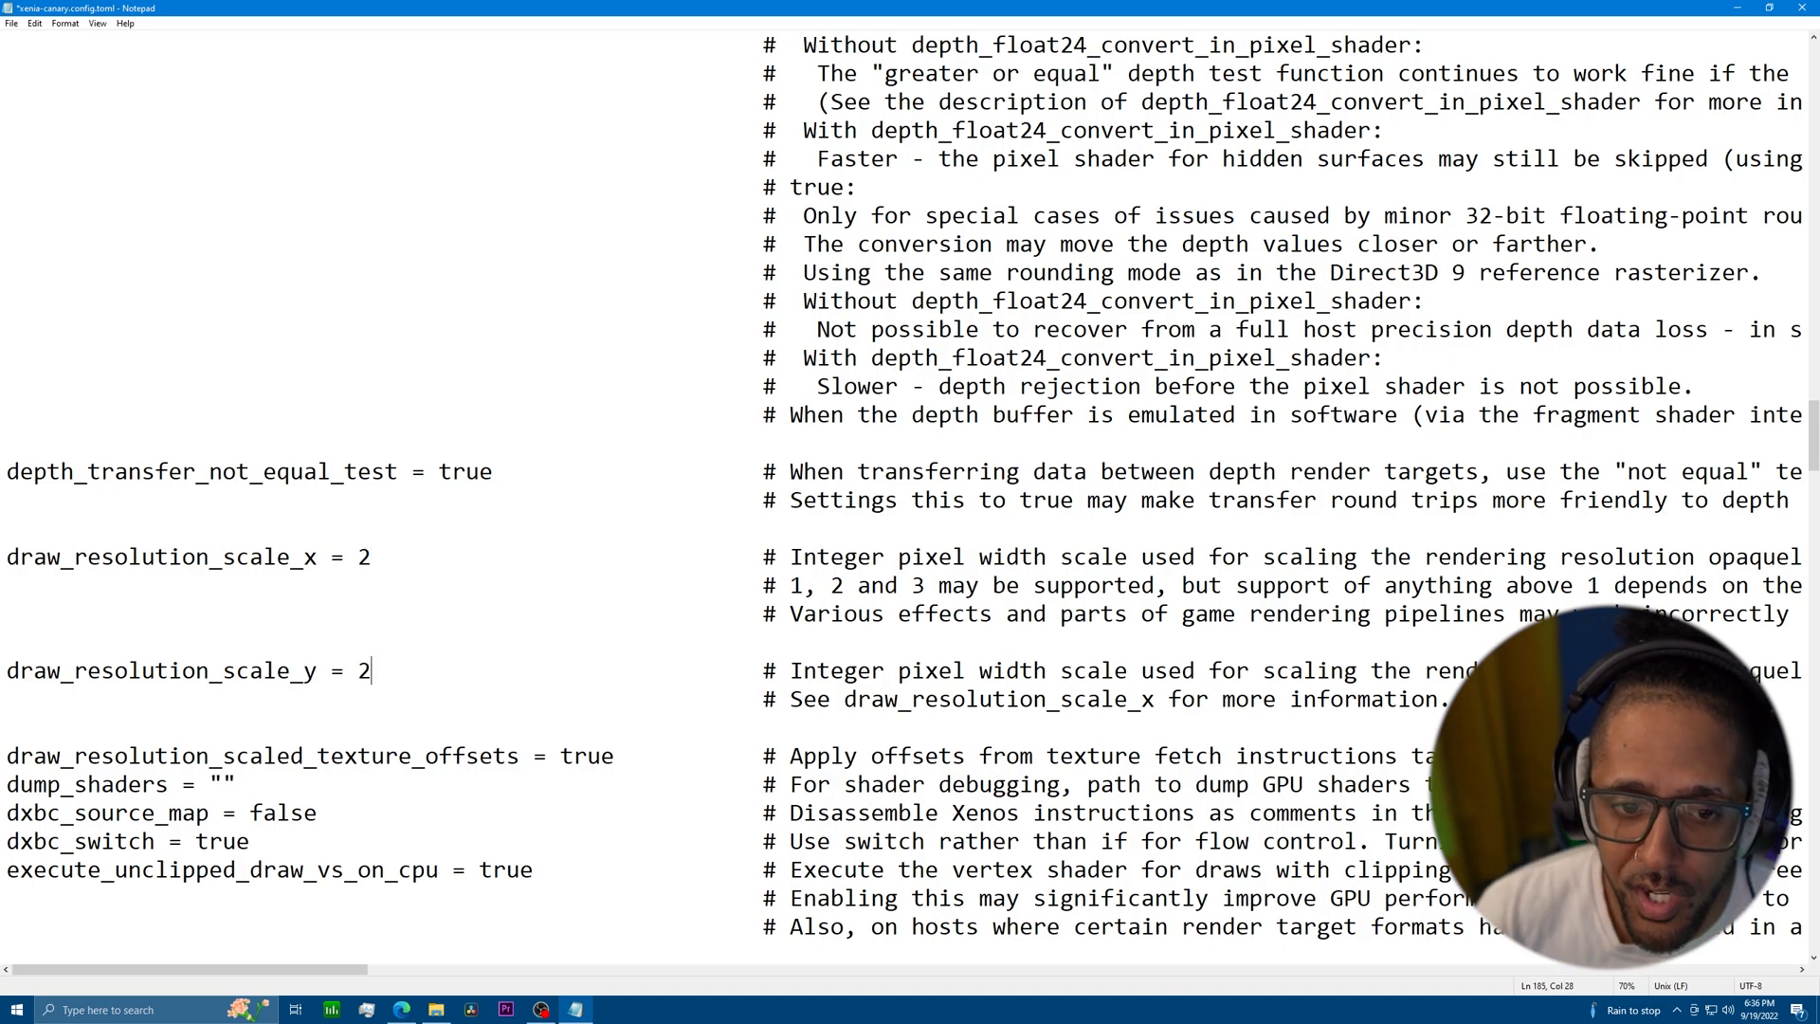
Look through the remaining sections of the configuration file and examine the vsync setting above the General section.
scroll(597, 570, down, 8)
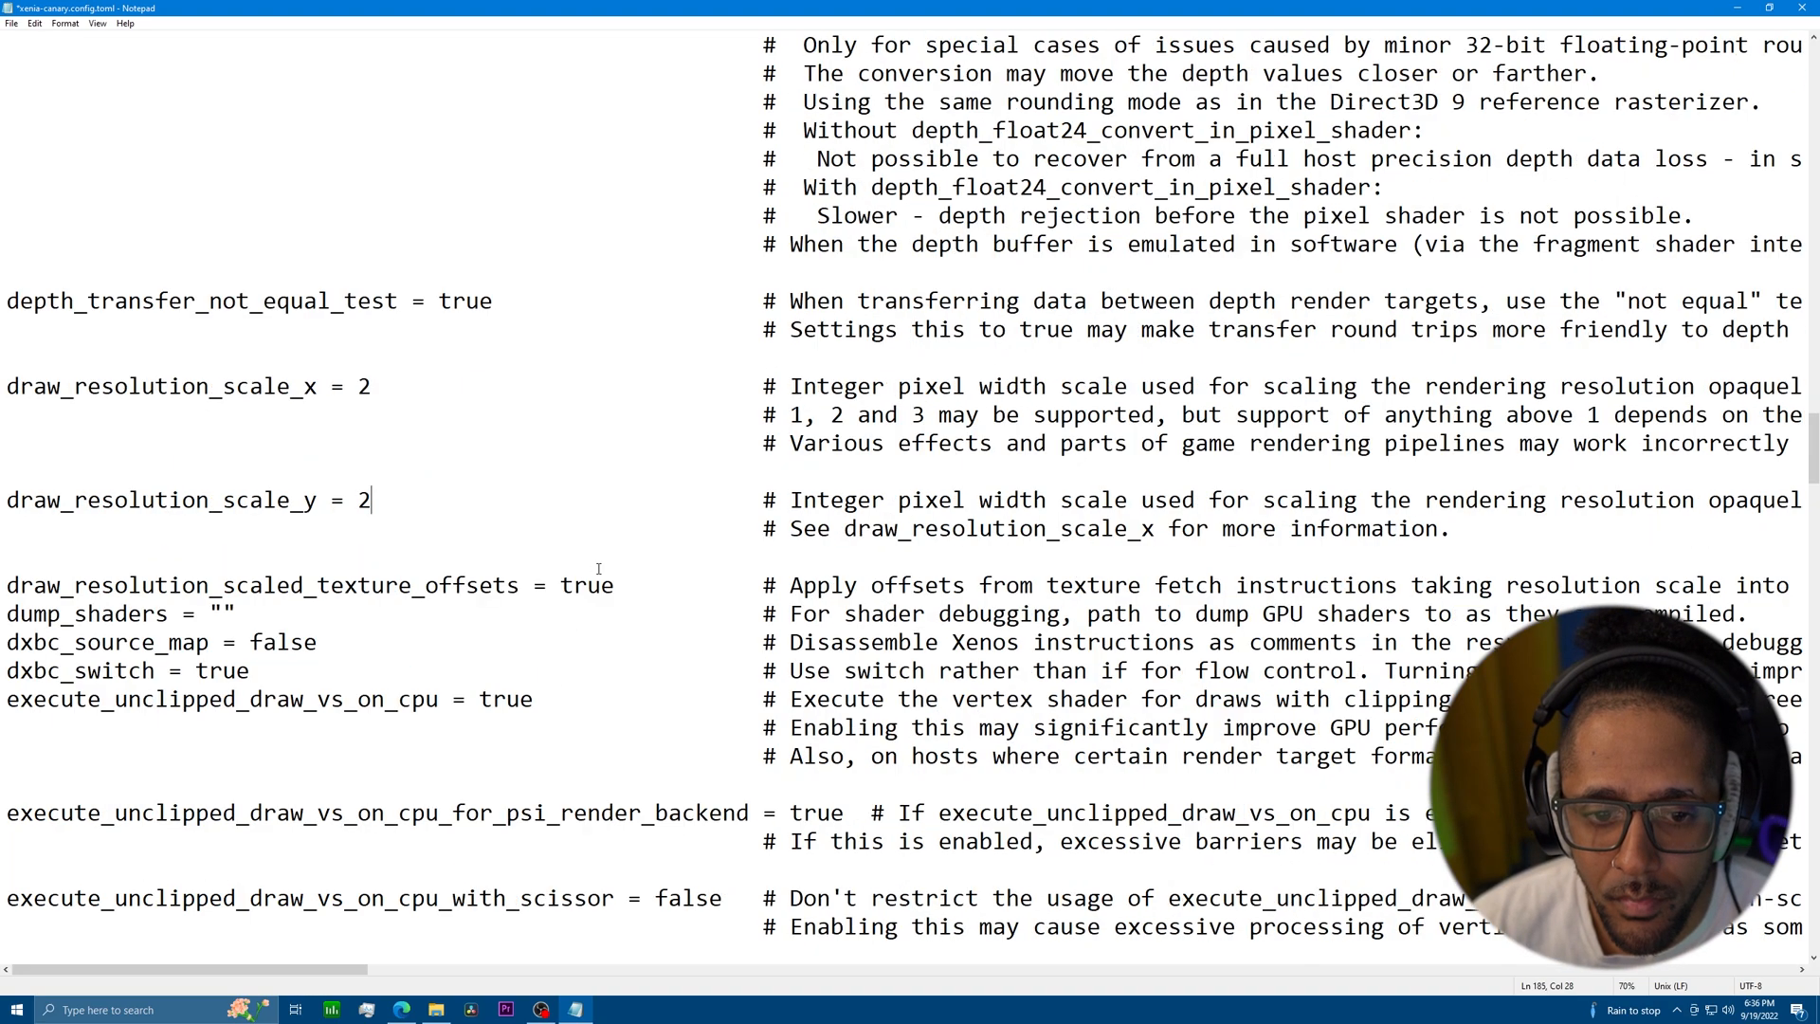
scroll(599, 568, down, 12)
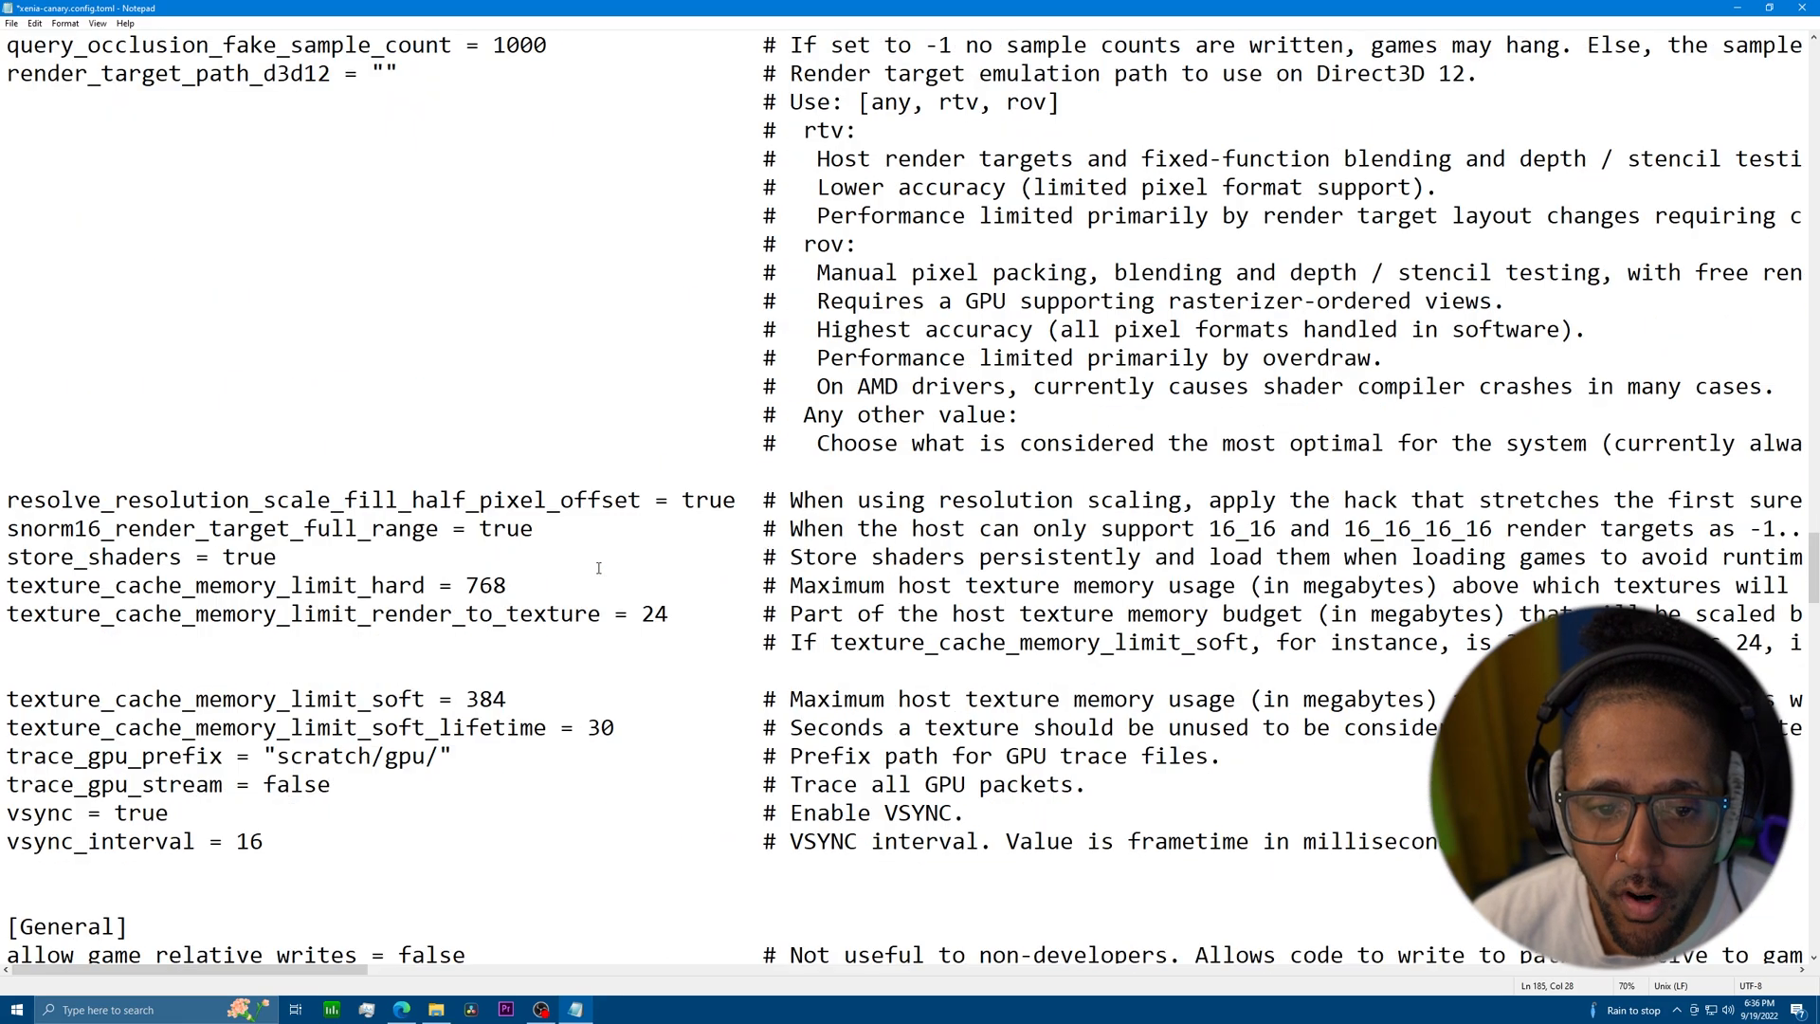
scroll(598, 568, down, 7)
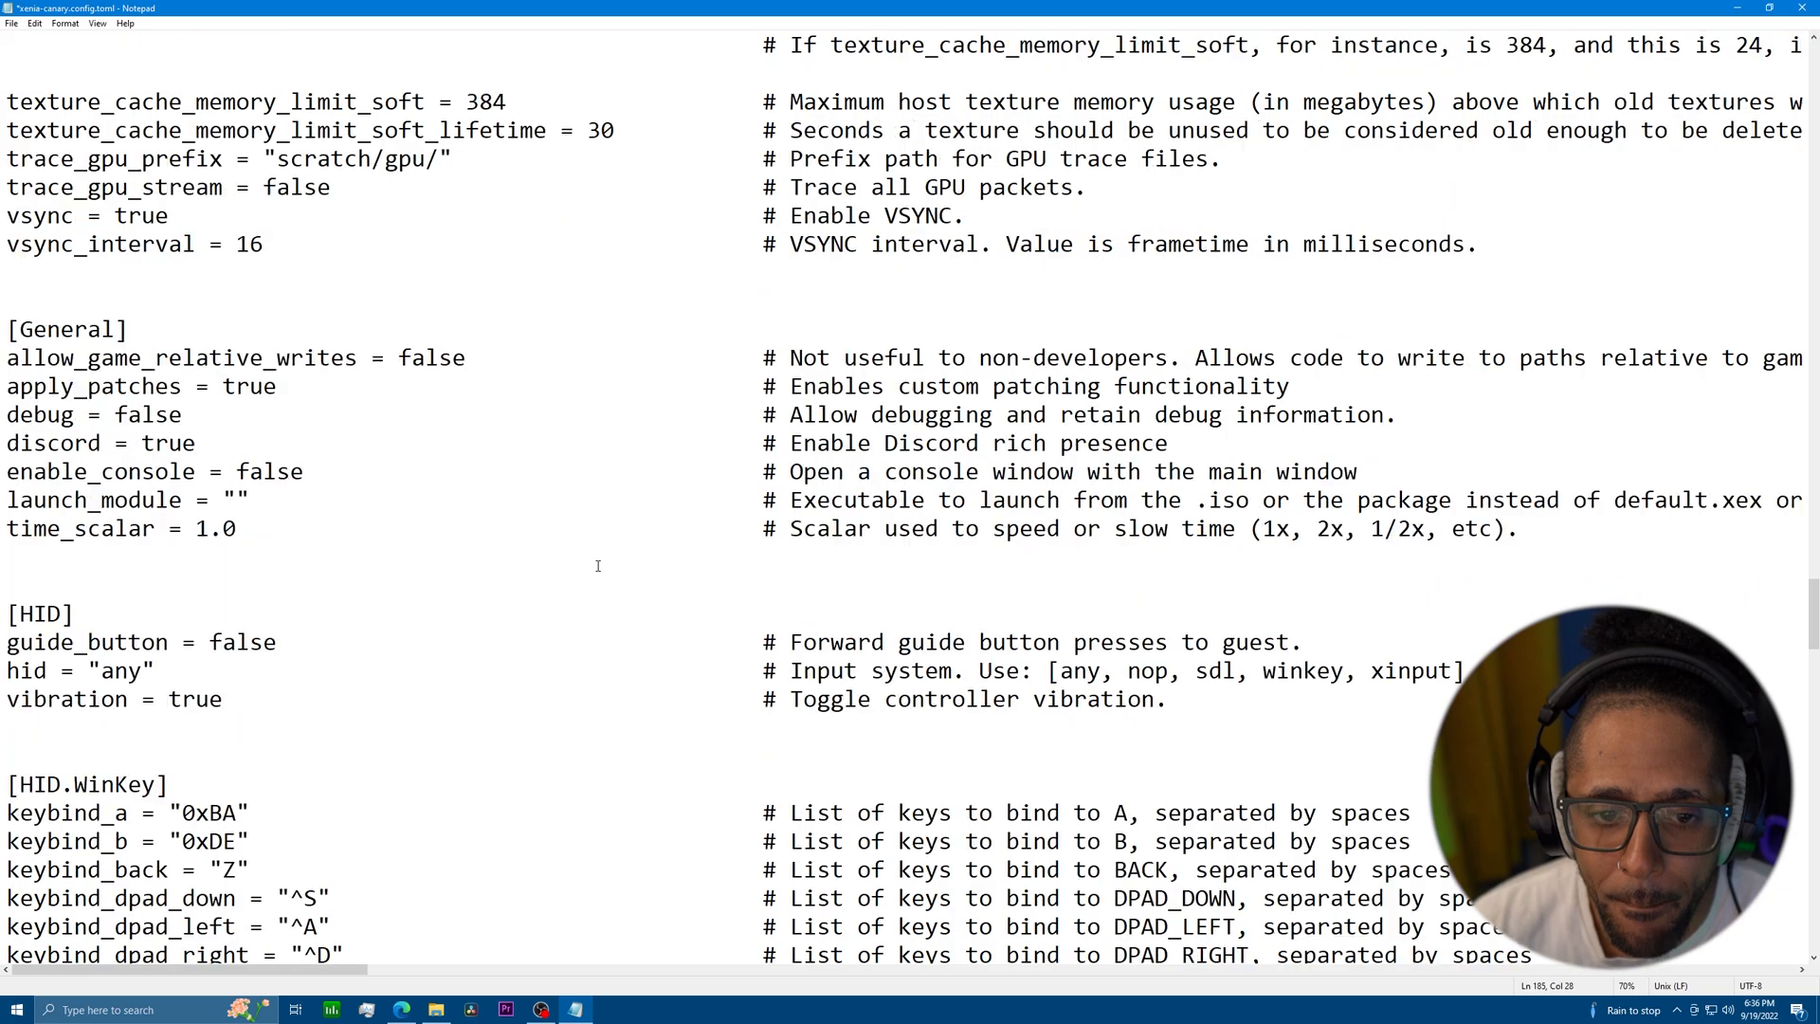
scroll(599, 566, down, 15)
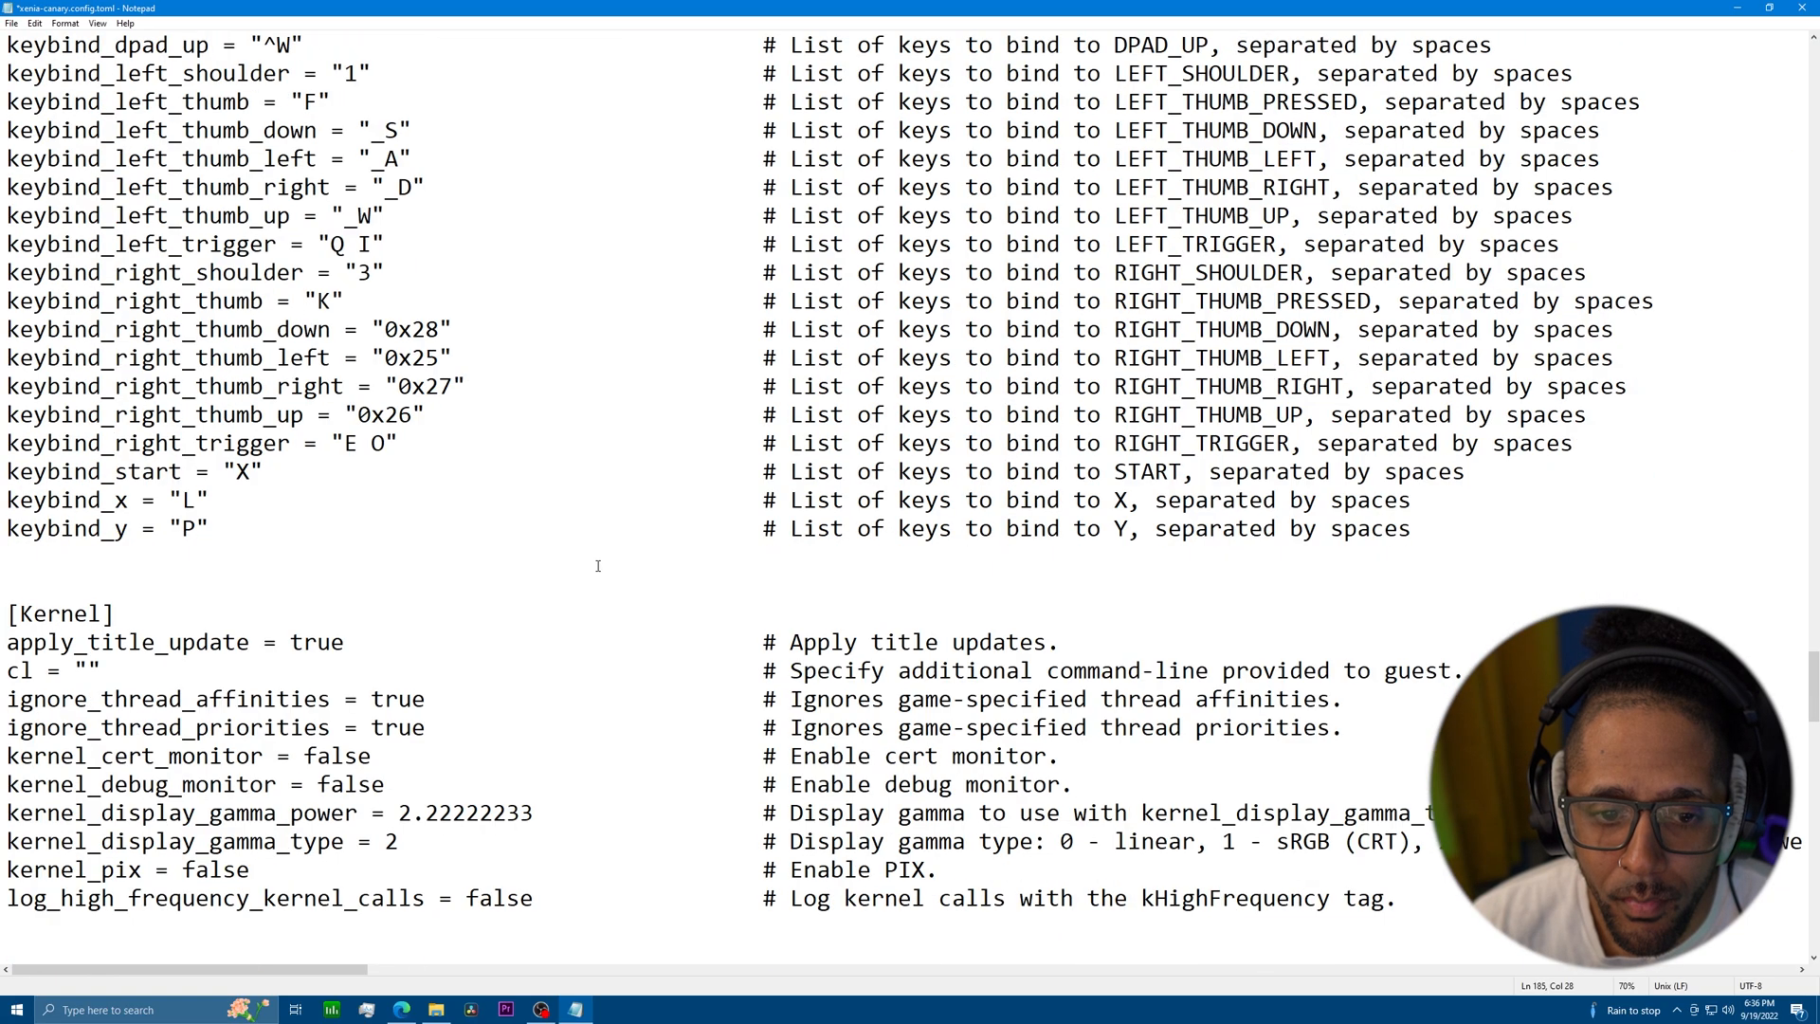
scroll(598, 564, down, 9)
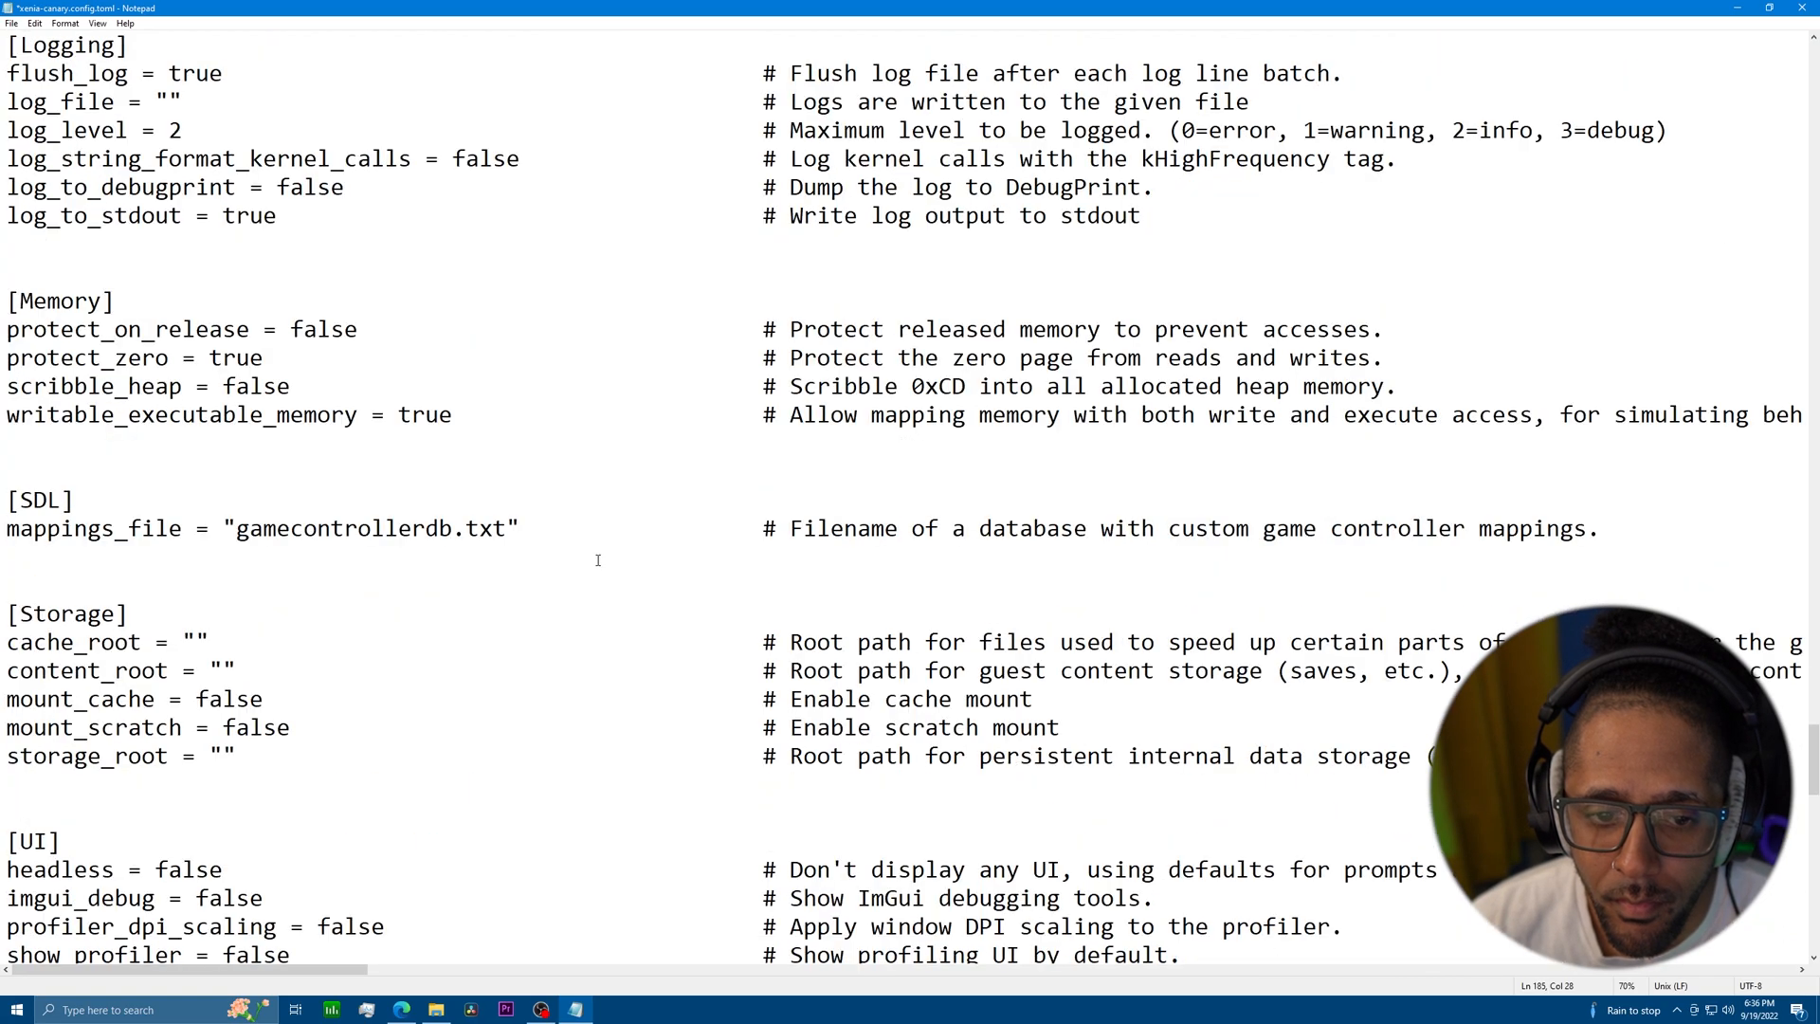
scroll(598, 558, down, 3)
scroll(599, 558, down, 8)
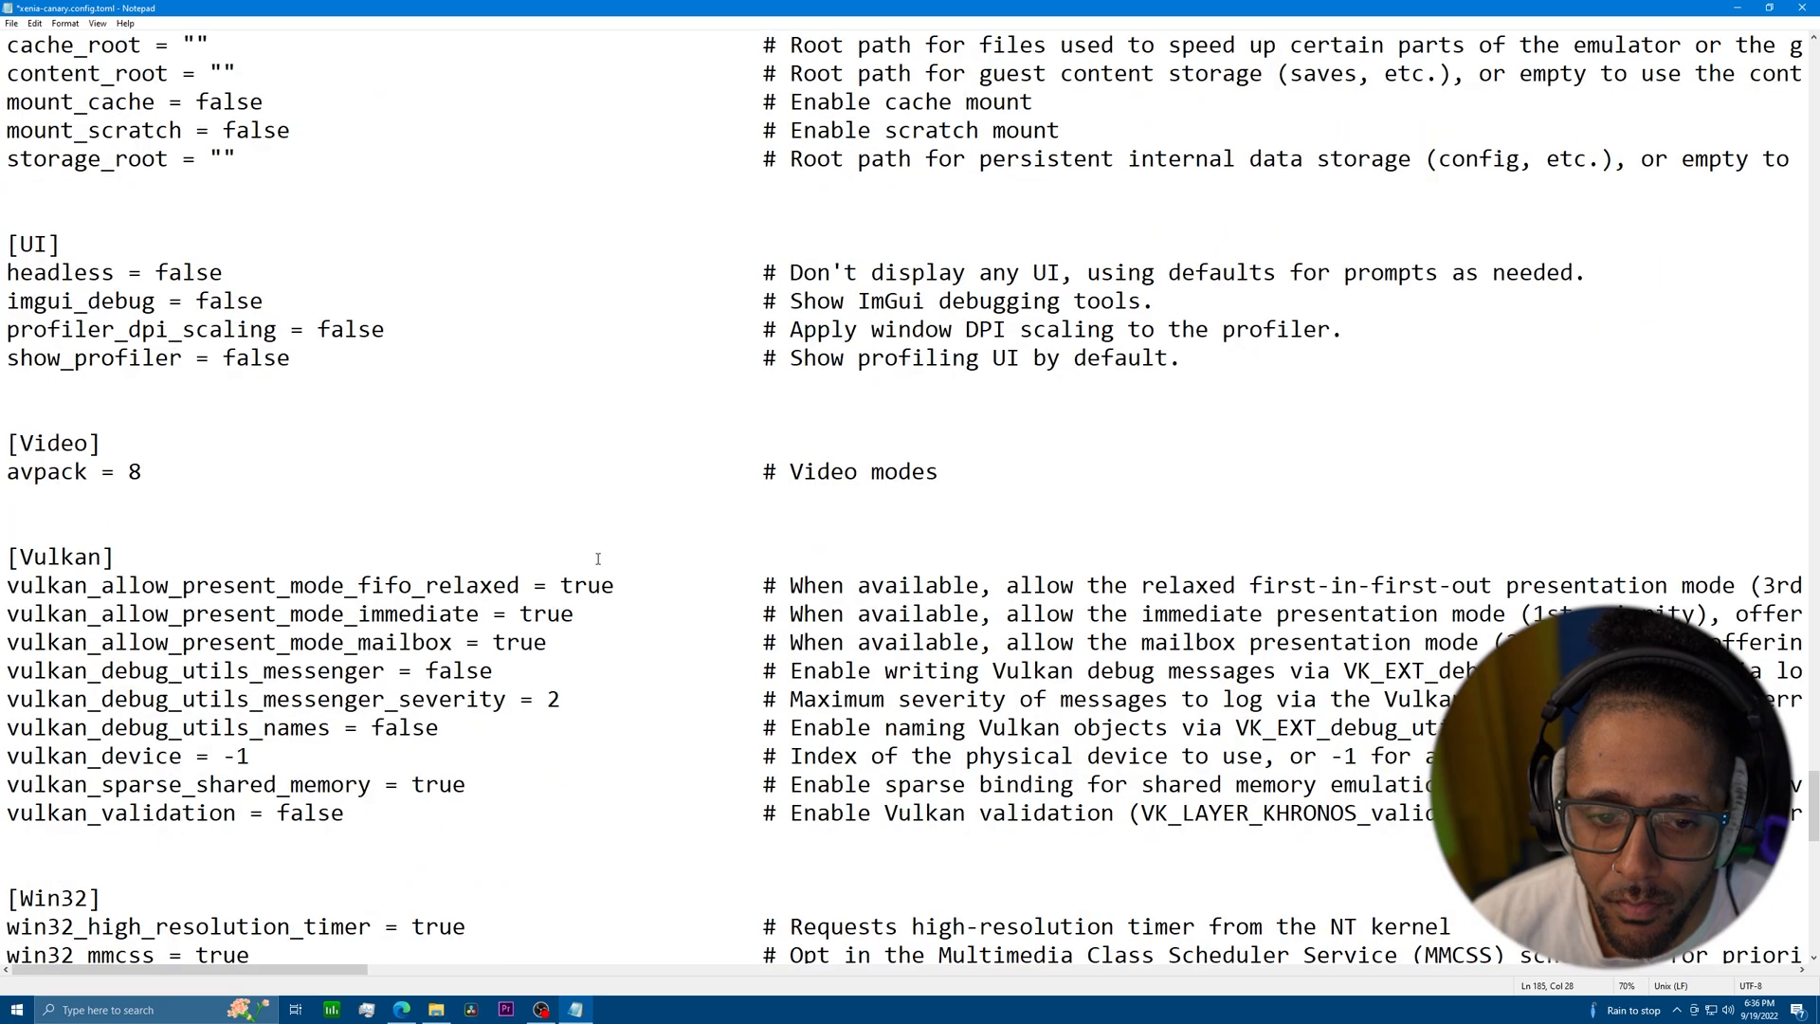
scroll(598, 558, down, 11)
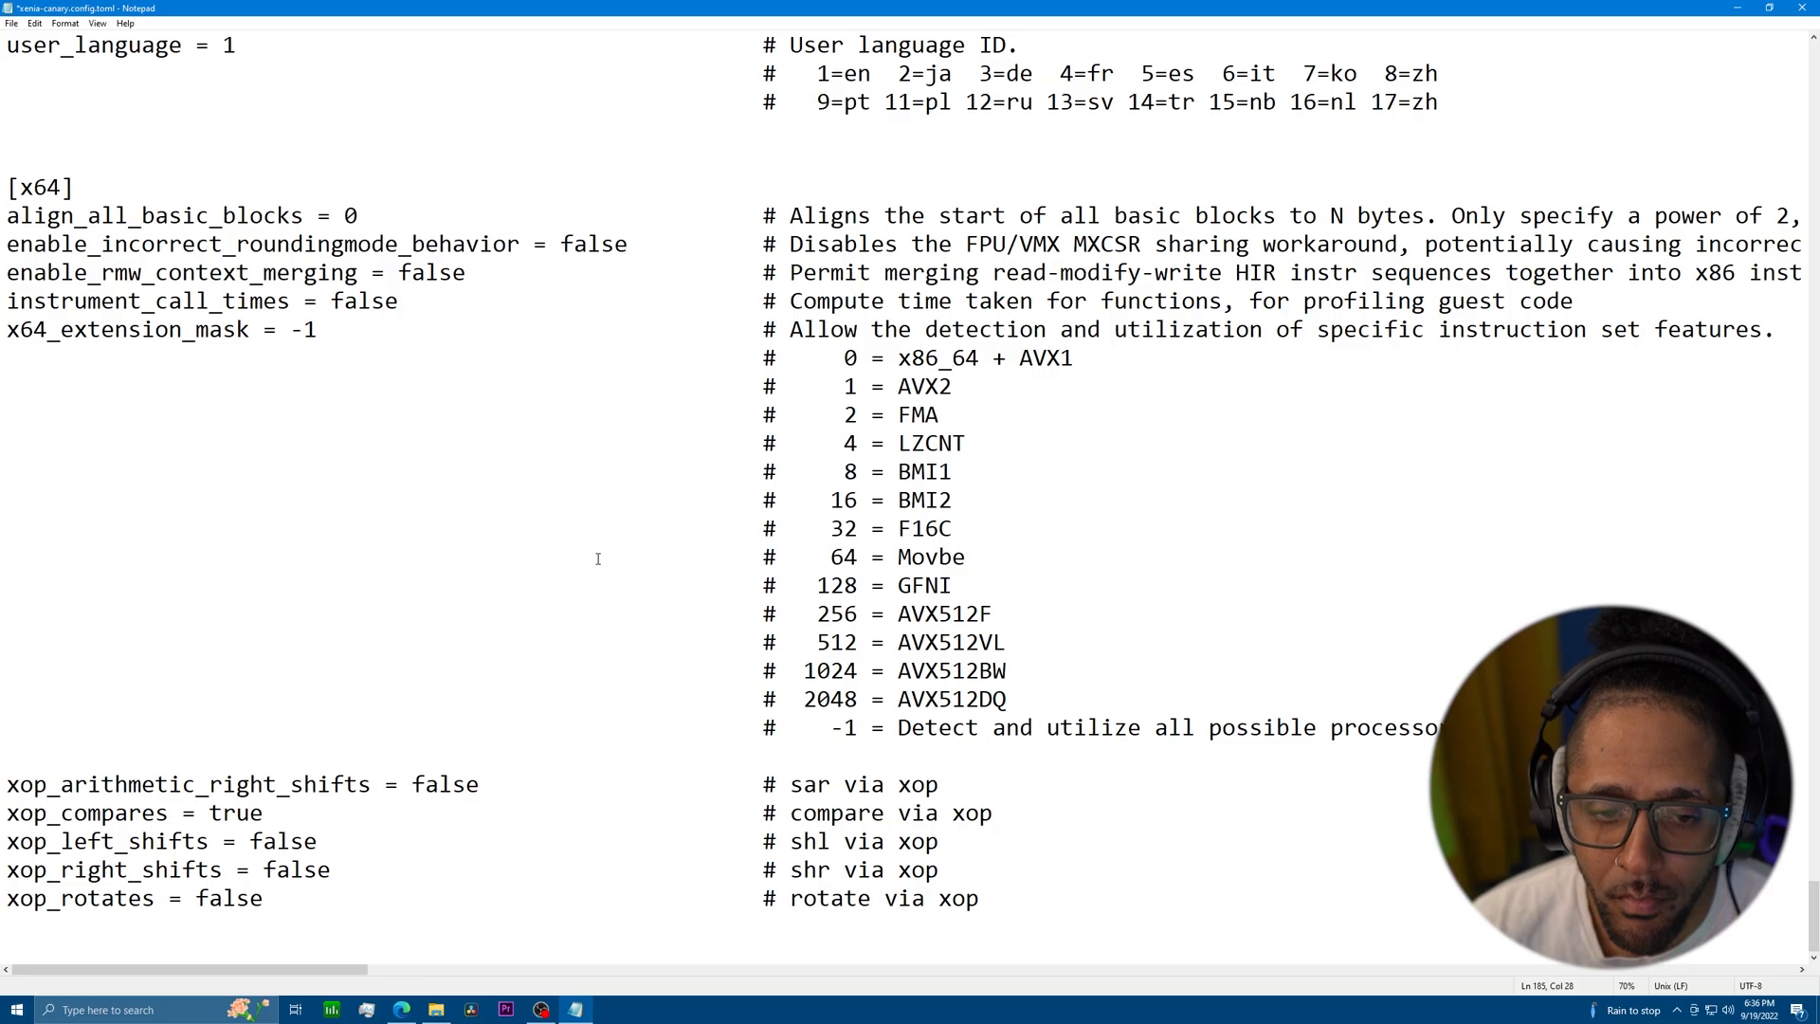
scroll(599, 558, up, 20)
scroll(600, 545, up, 20)
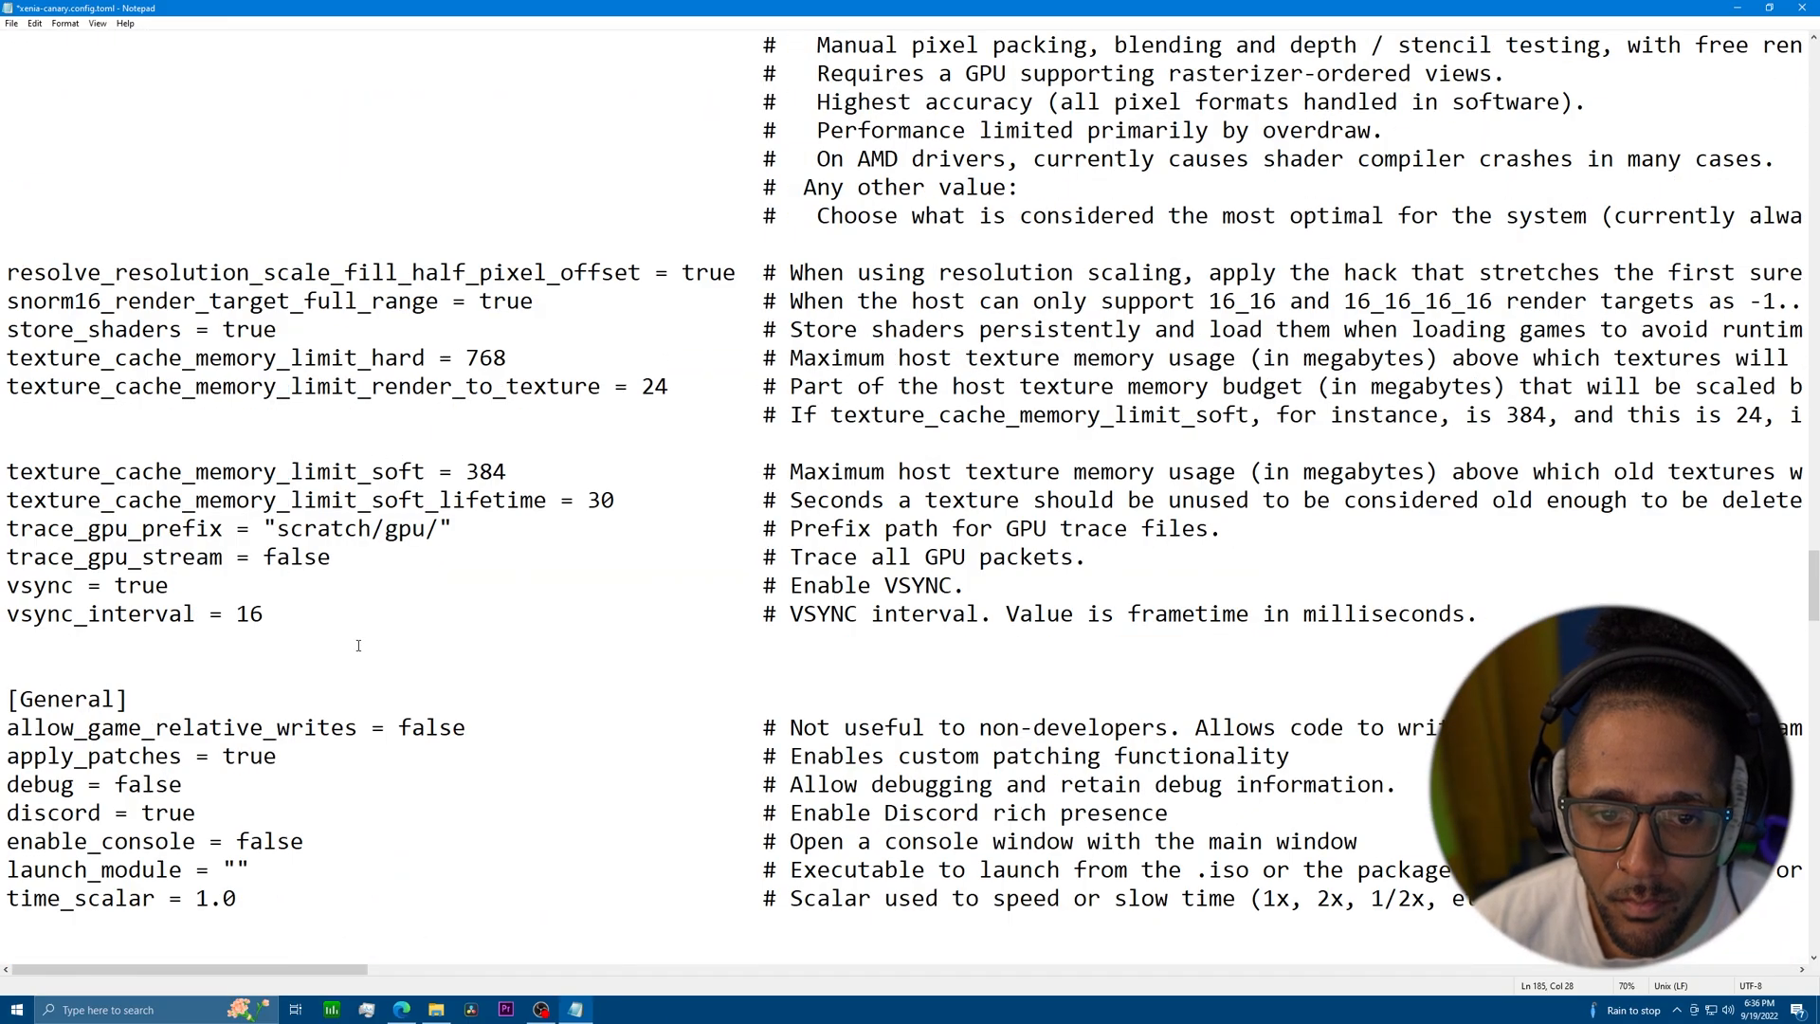
click(107, 586)
key(shift+Right)
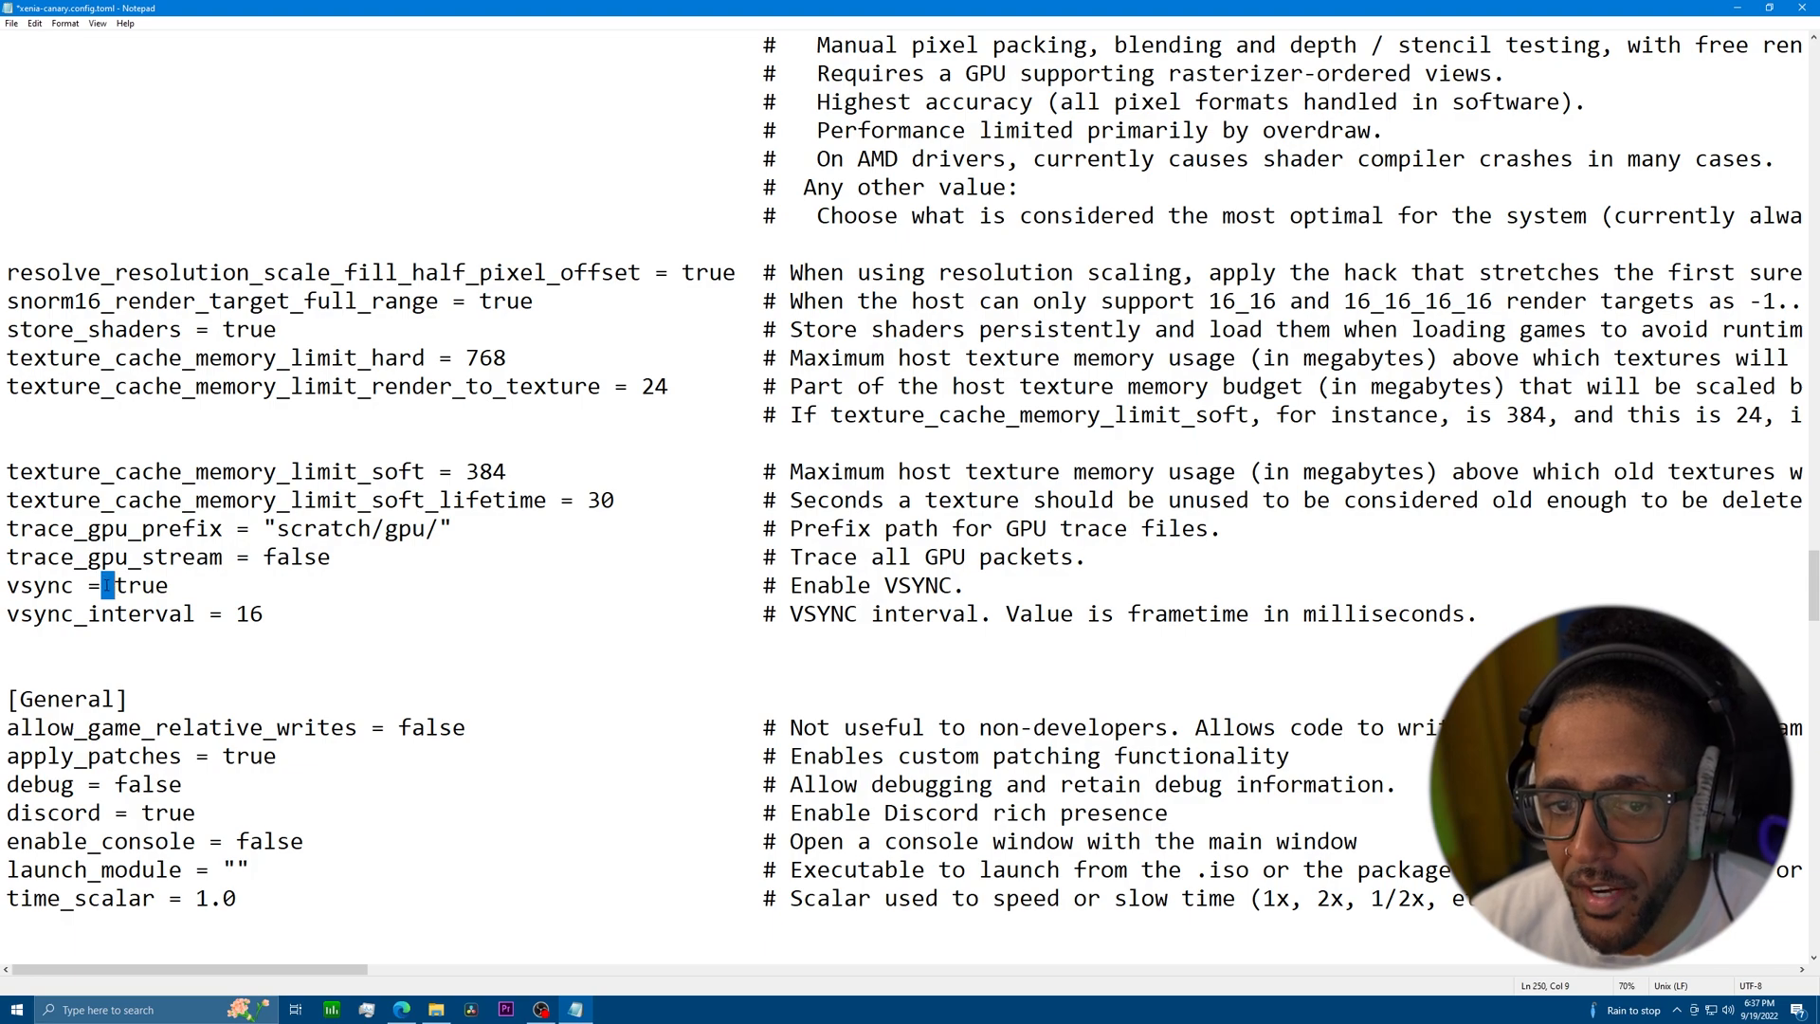
click(105, 588)
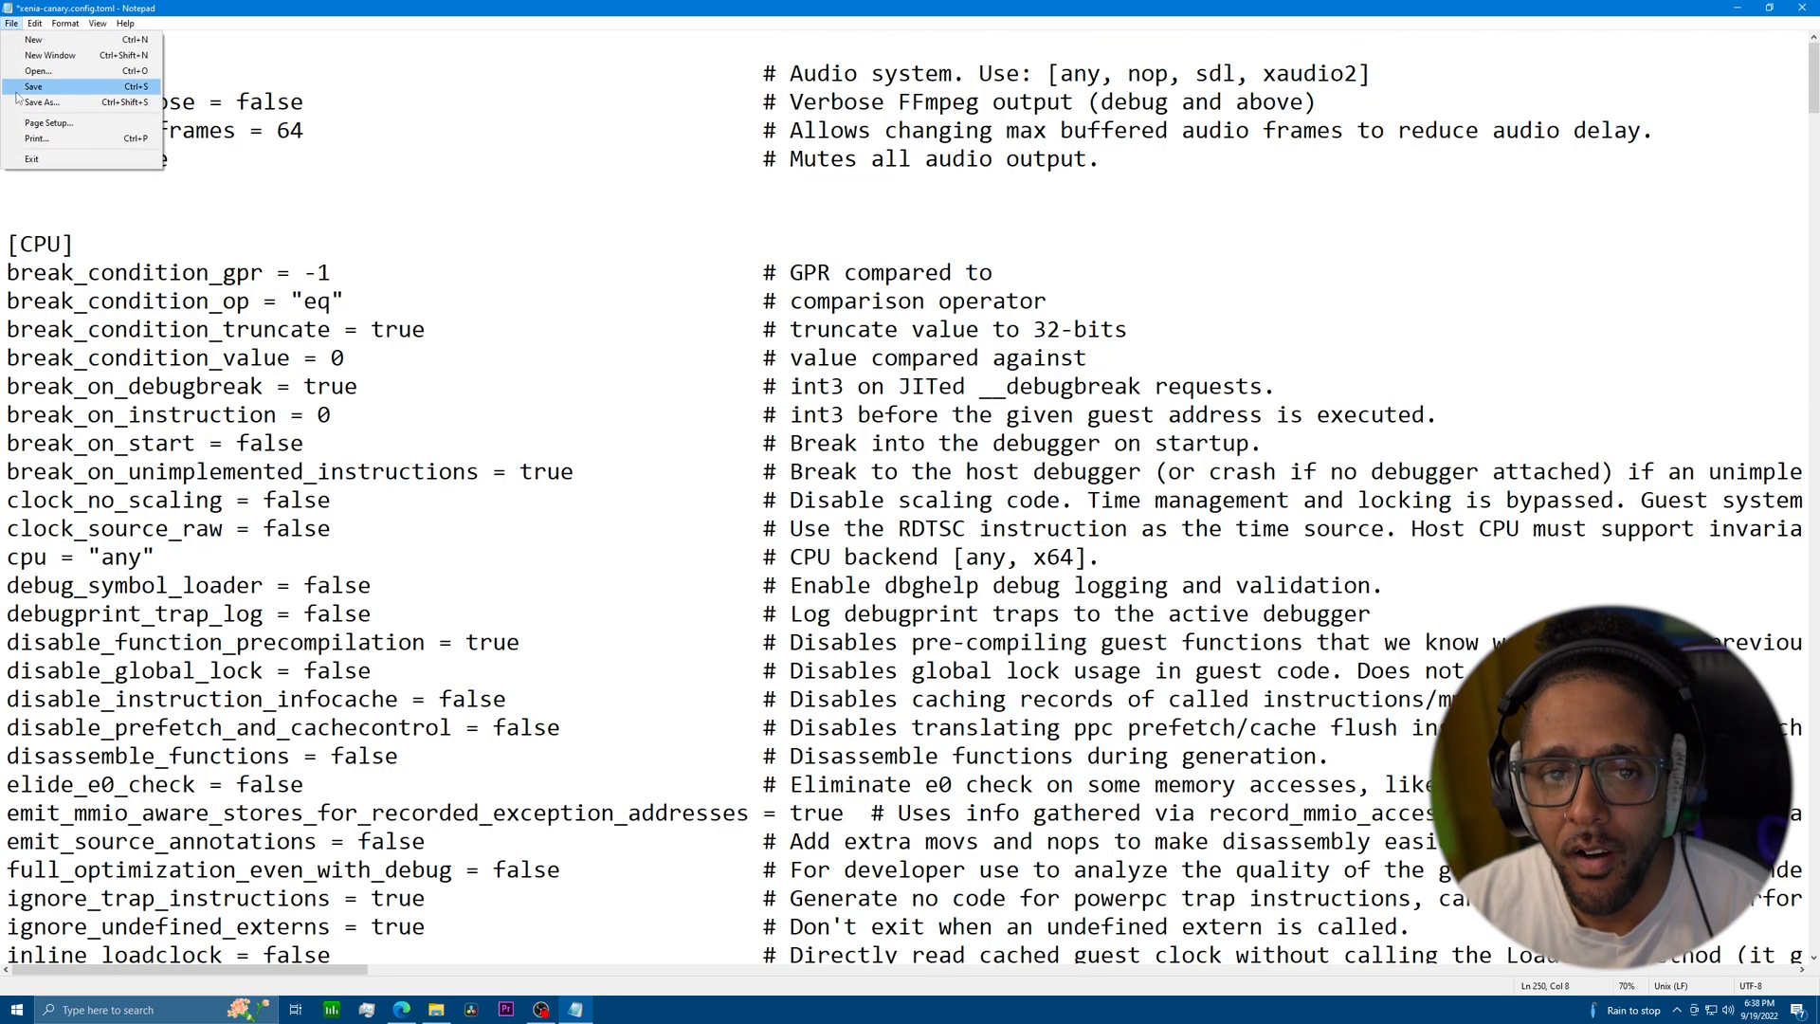
Save xenia-canary.config.toml and close it.
click(32, 88)
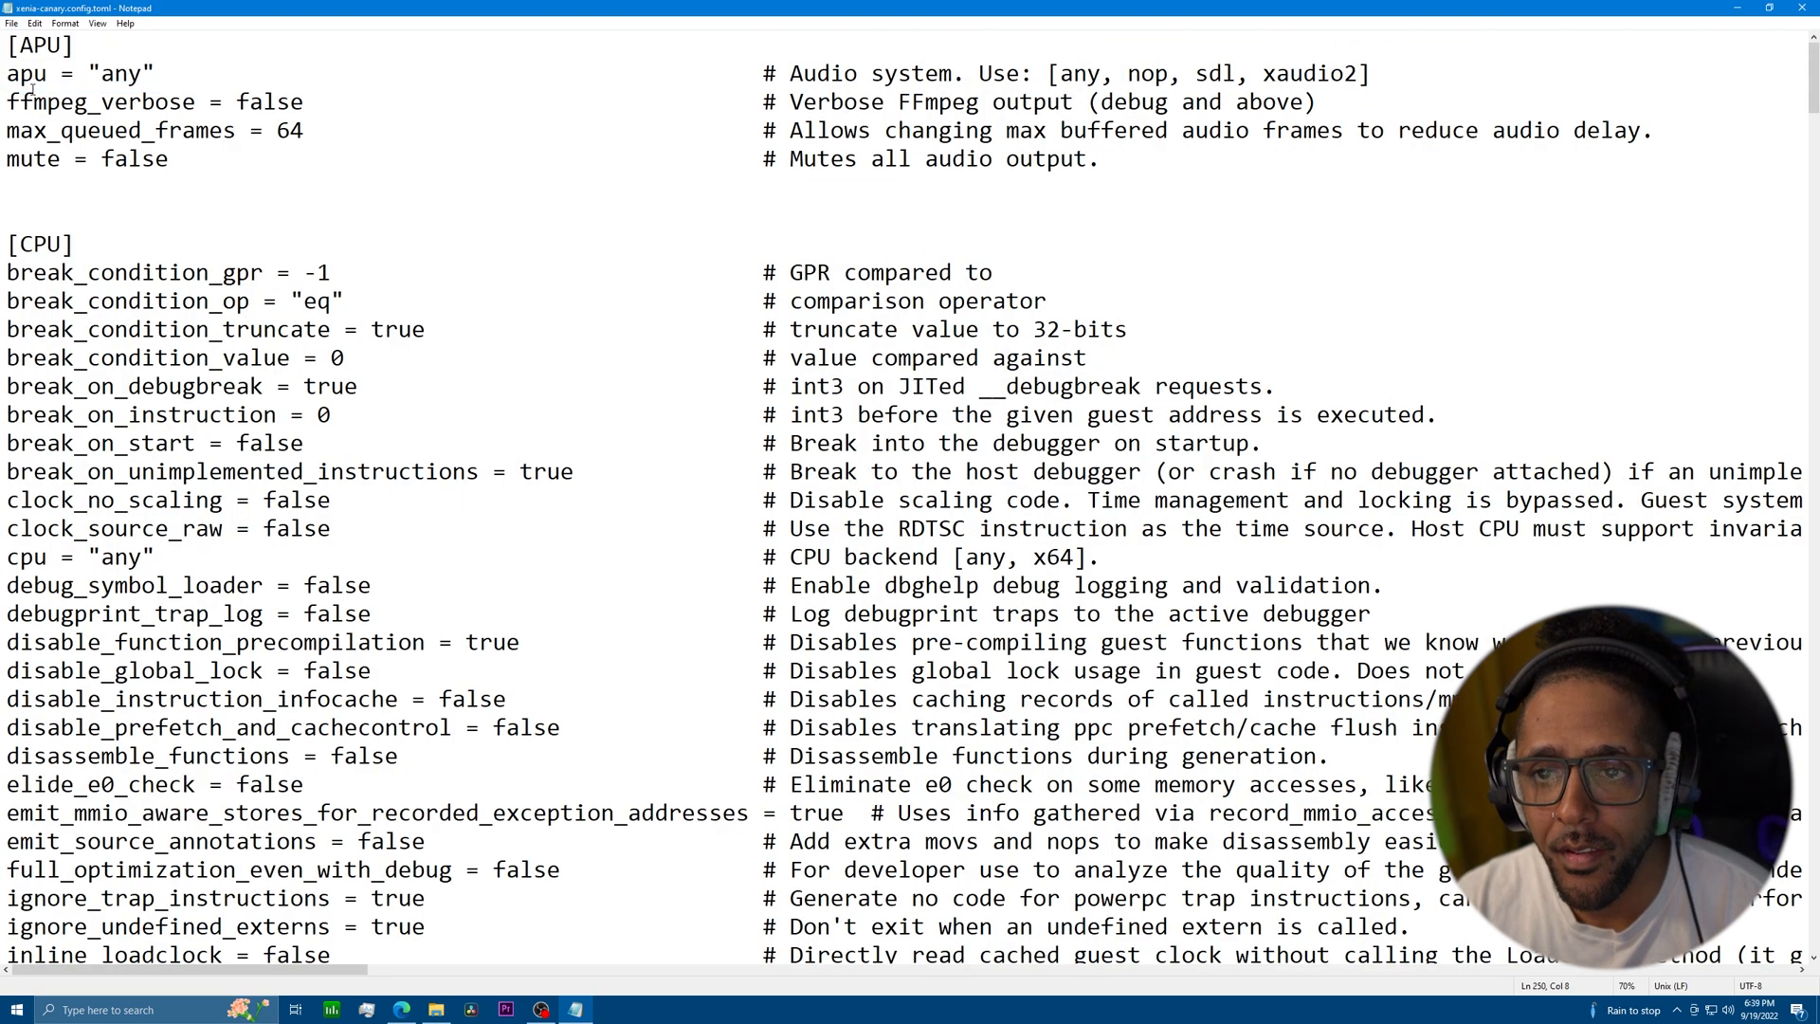
click(1801, 9)
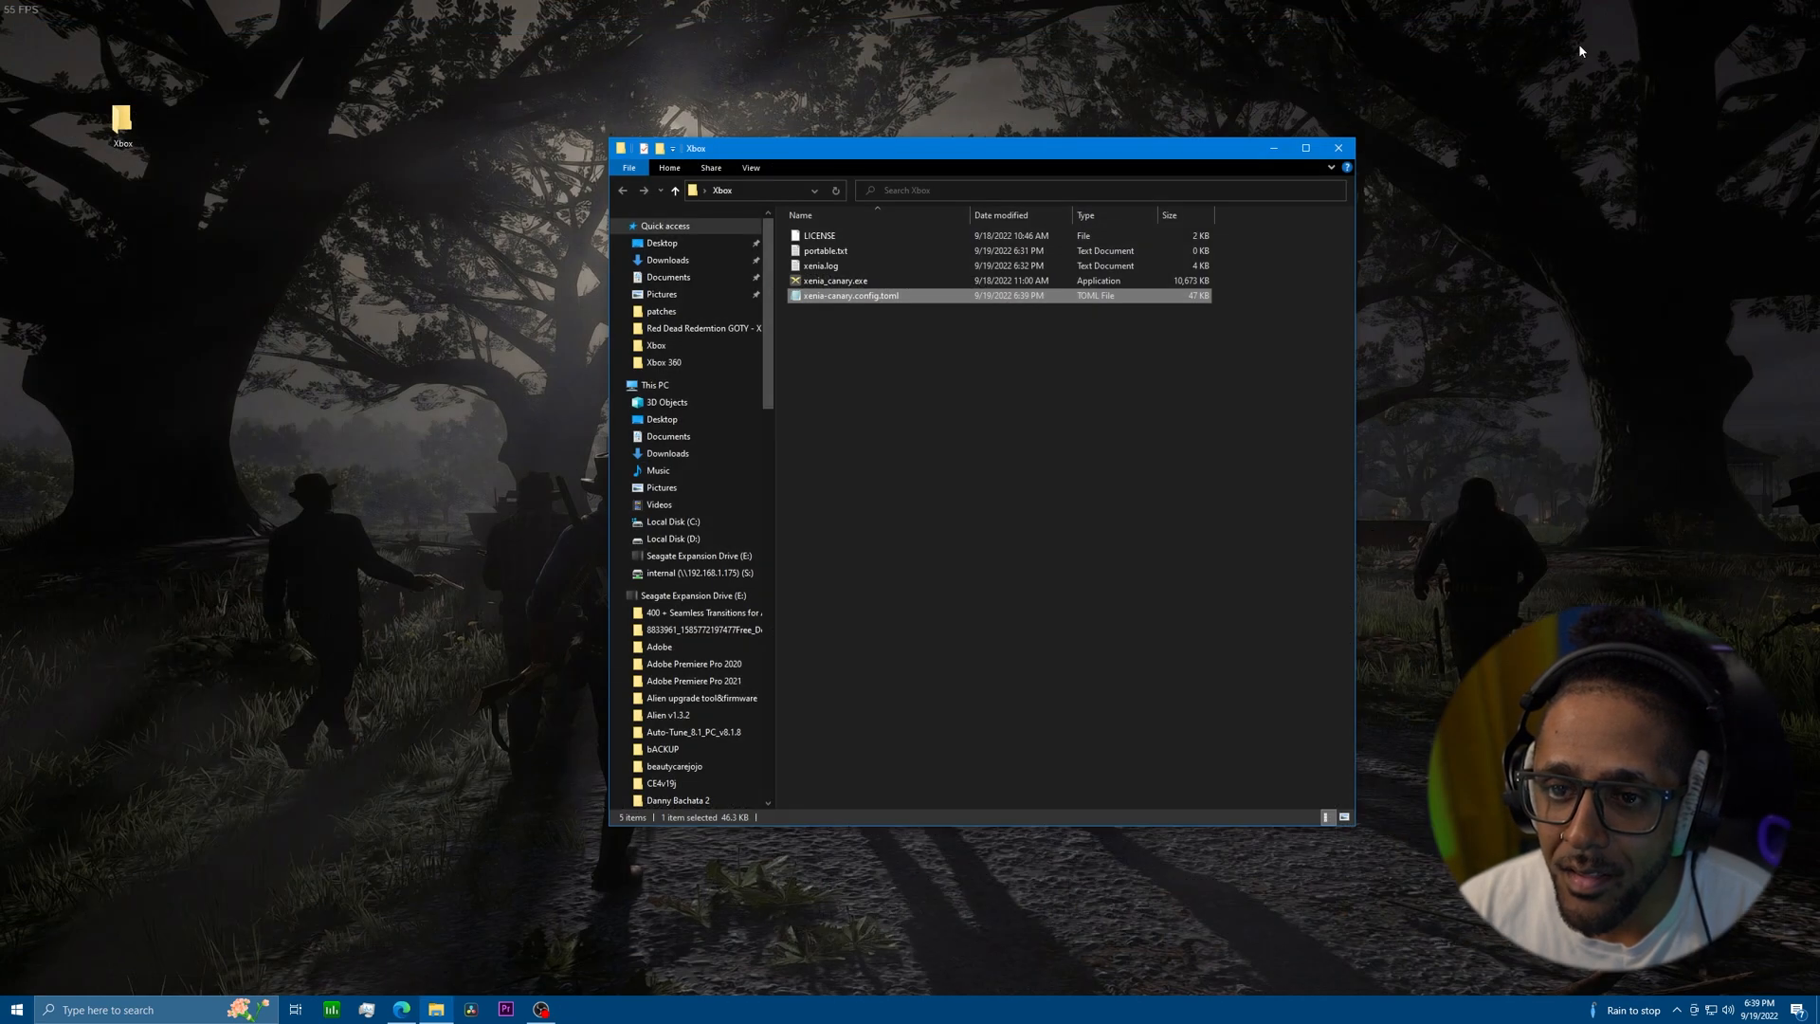
Run xenia_canary.exe from the Xbox folder, minimize the folder window, and move the emulator window toward the middle of the desktop.
double_click(836, 281)
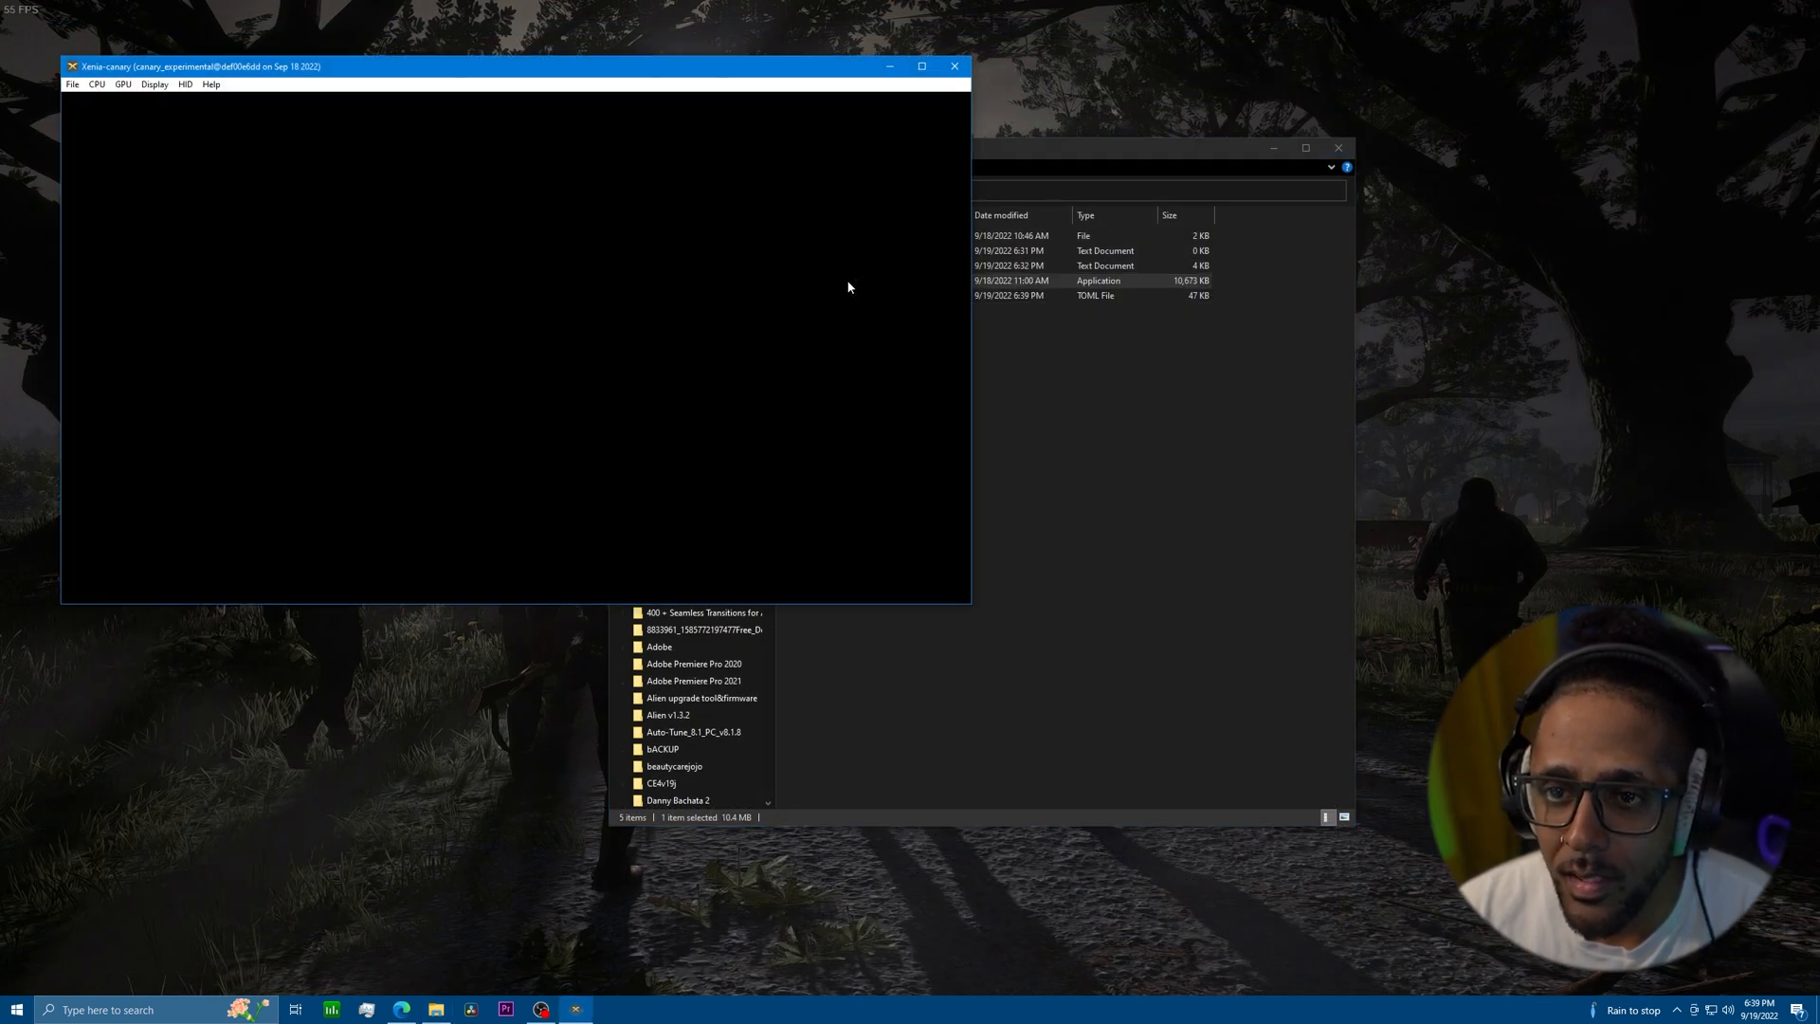
click(1273, 147)
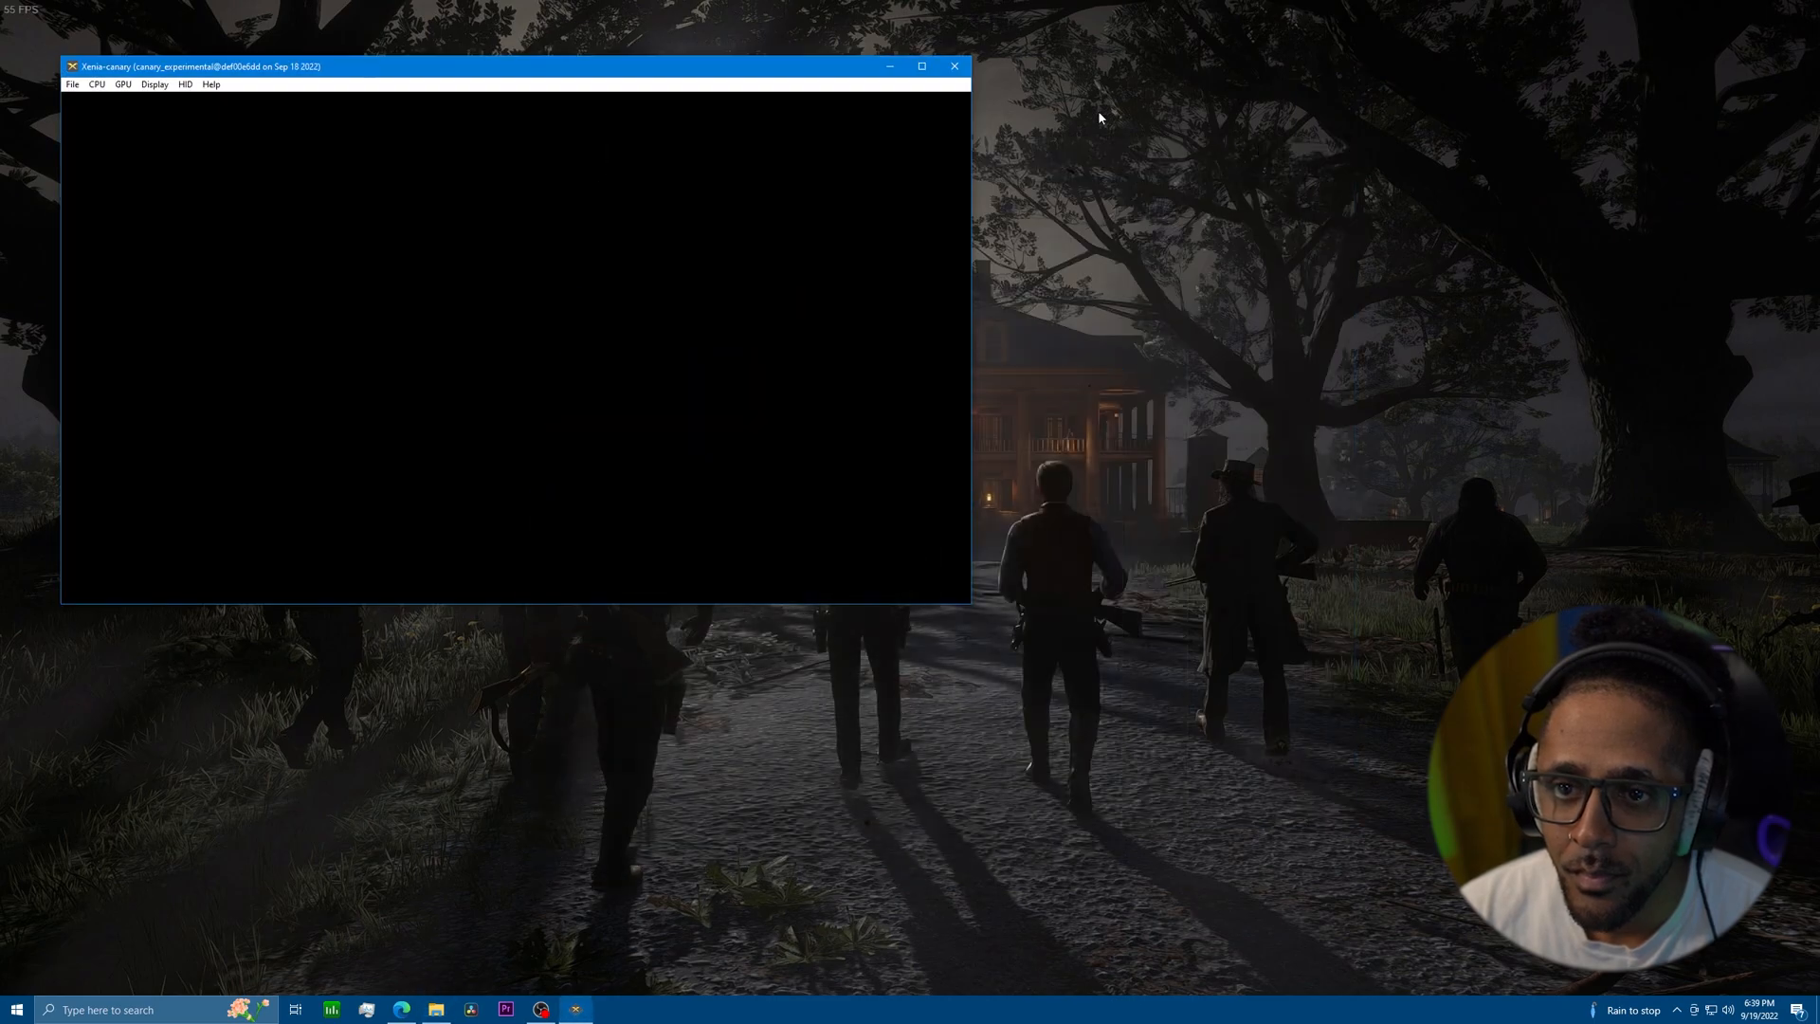
drag(804, 73, 1167, 155)
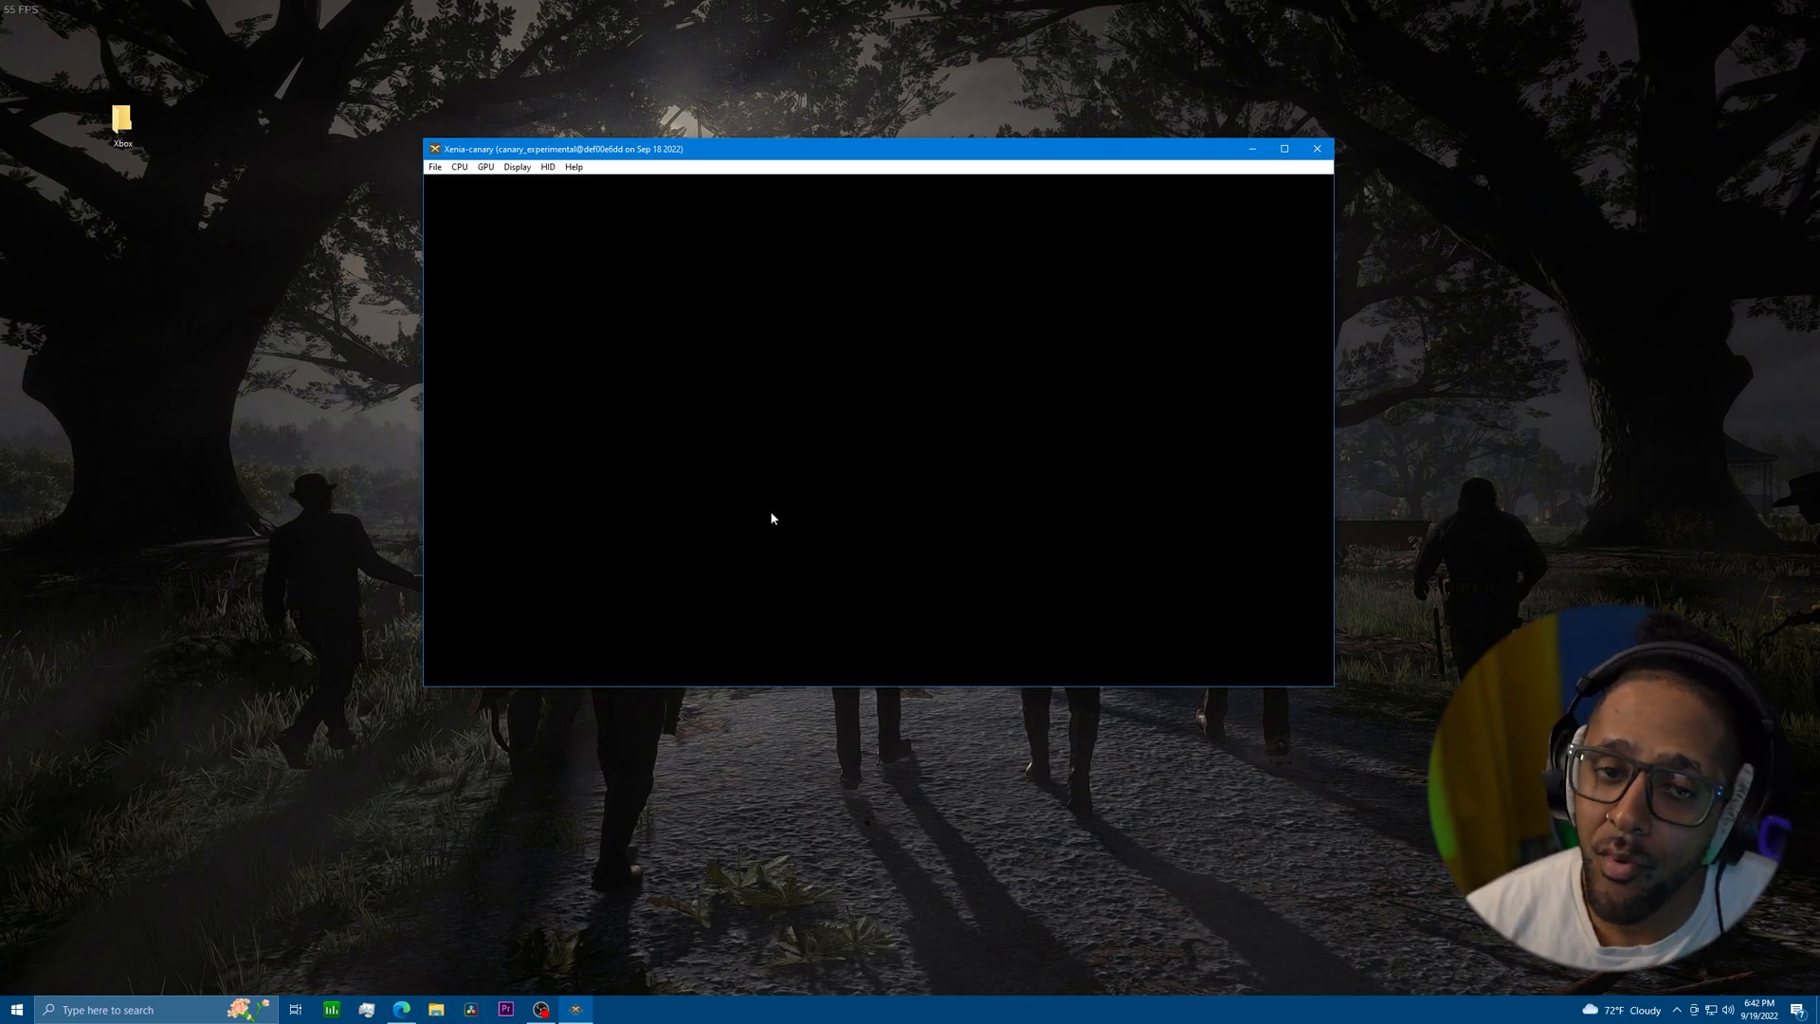
Paste the copied patches folder onto the desktop and look through the game patch files inside it.
right_click(133, 277)
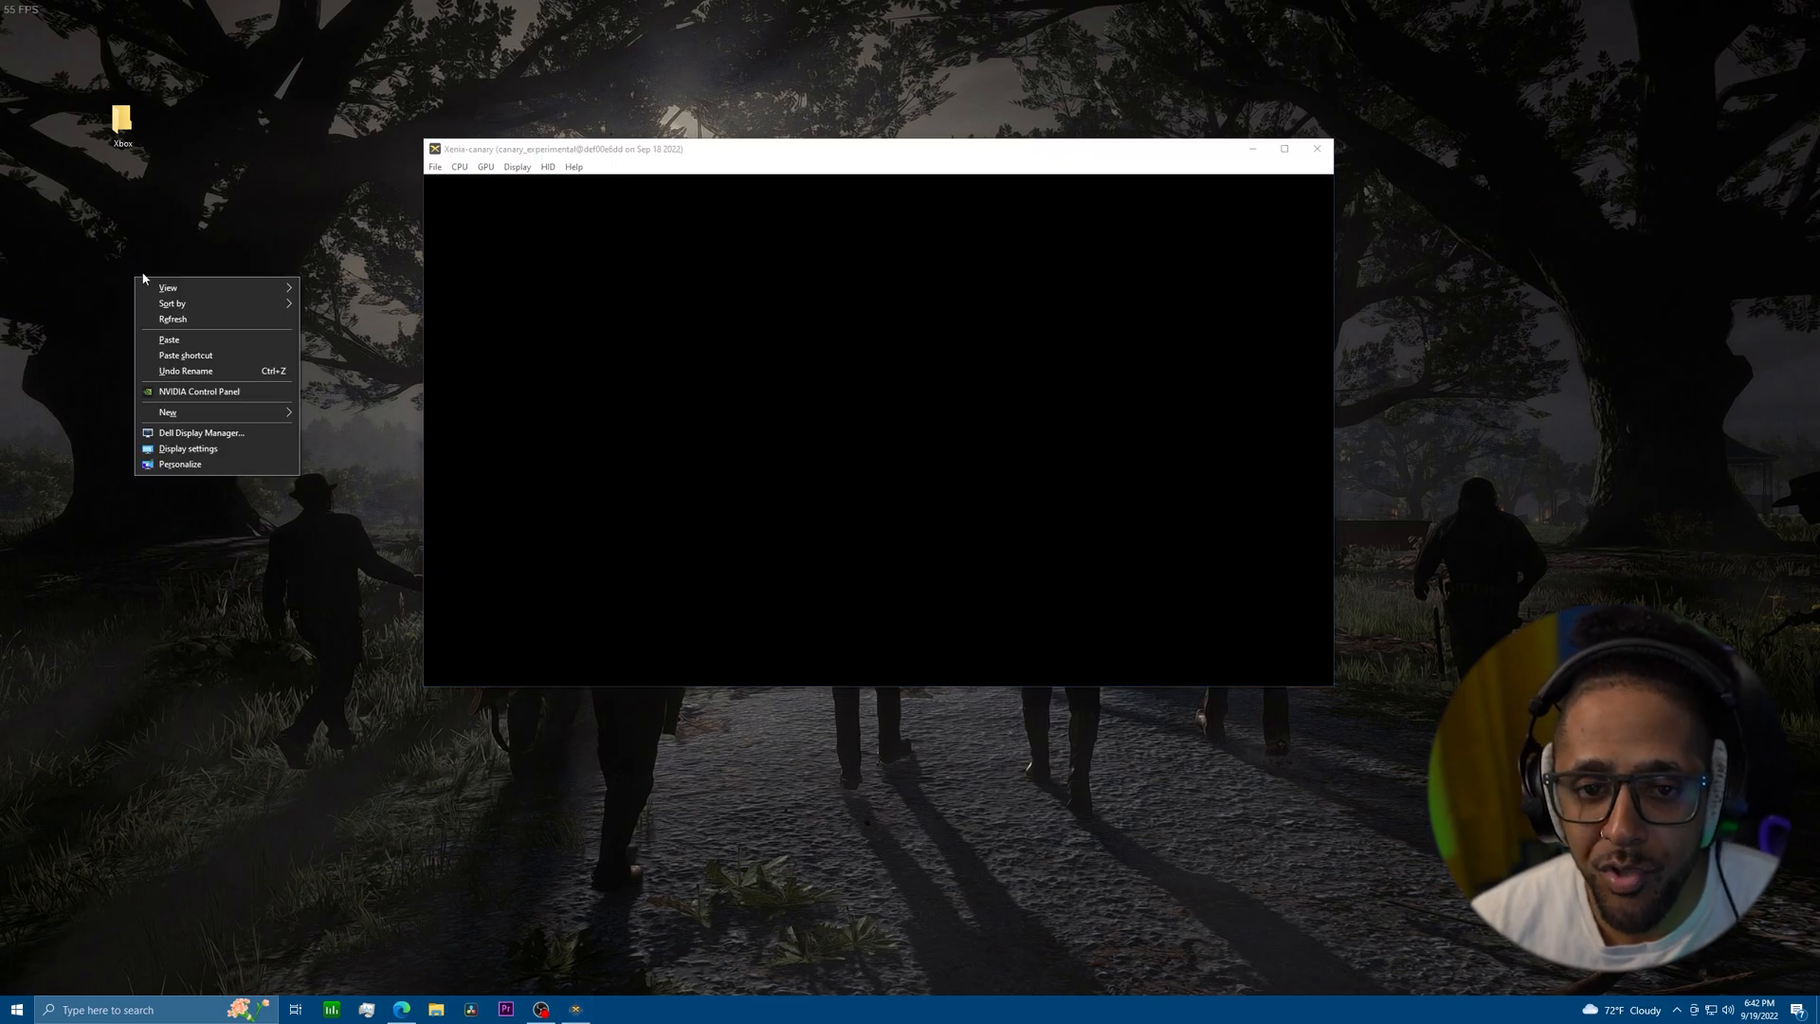
click(191, 344)
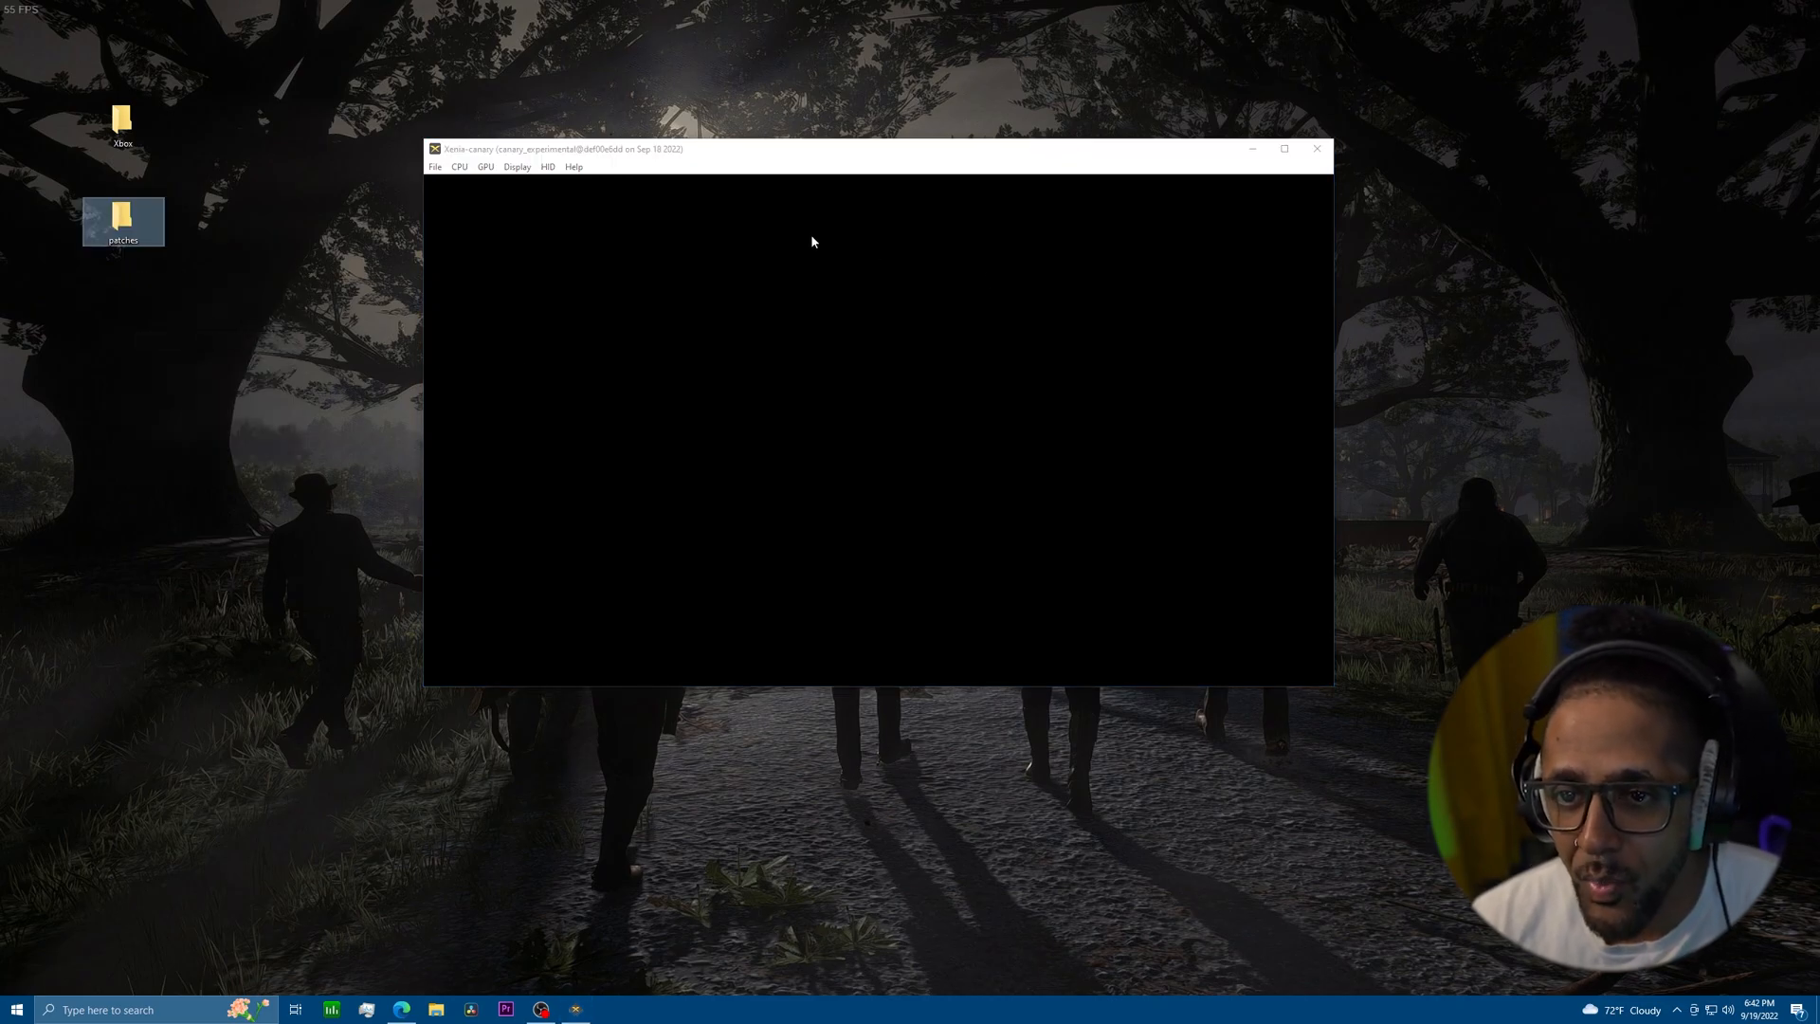
drag(121, 220, 49, 247)
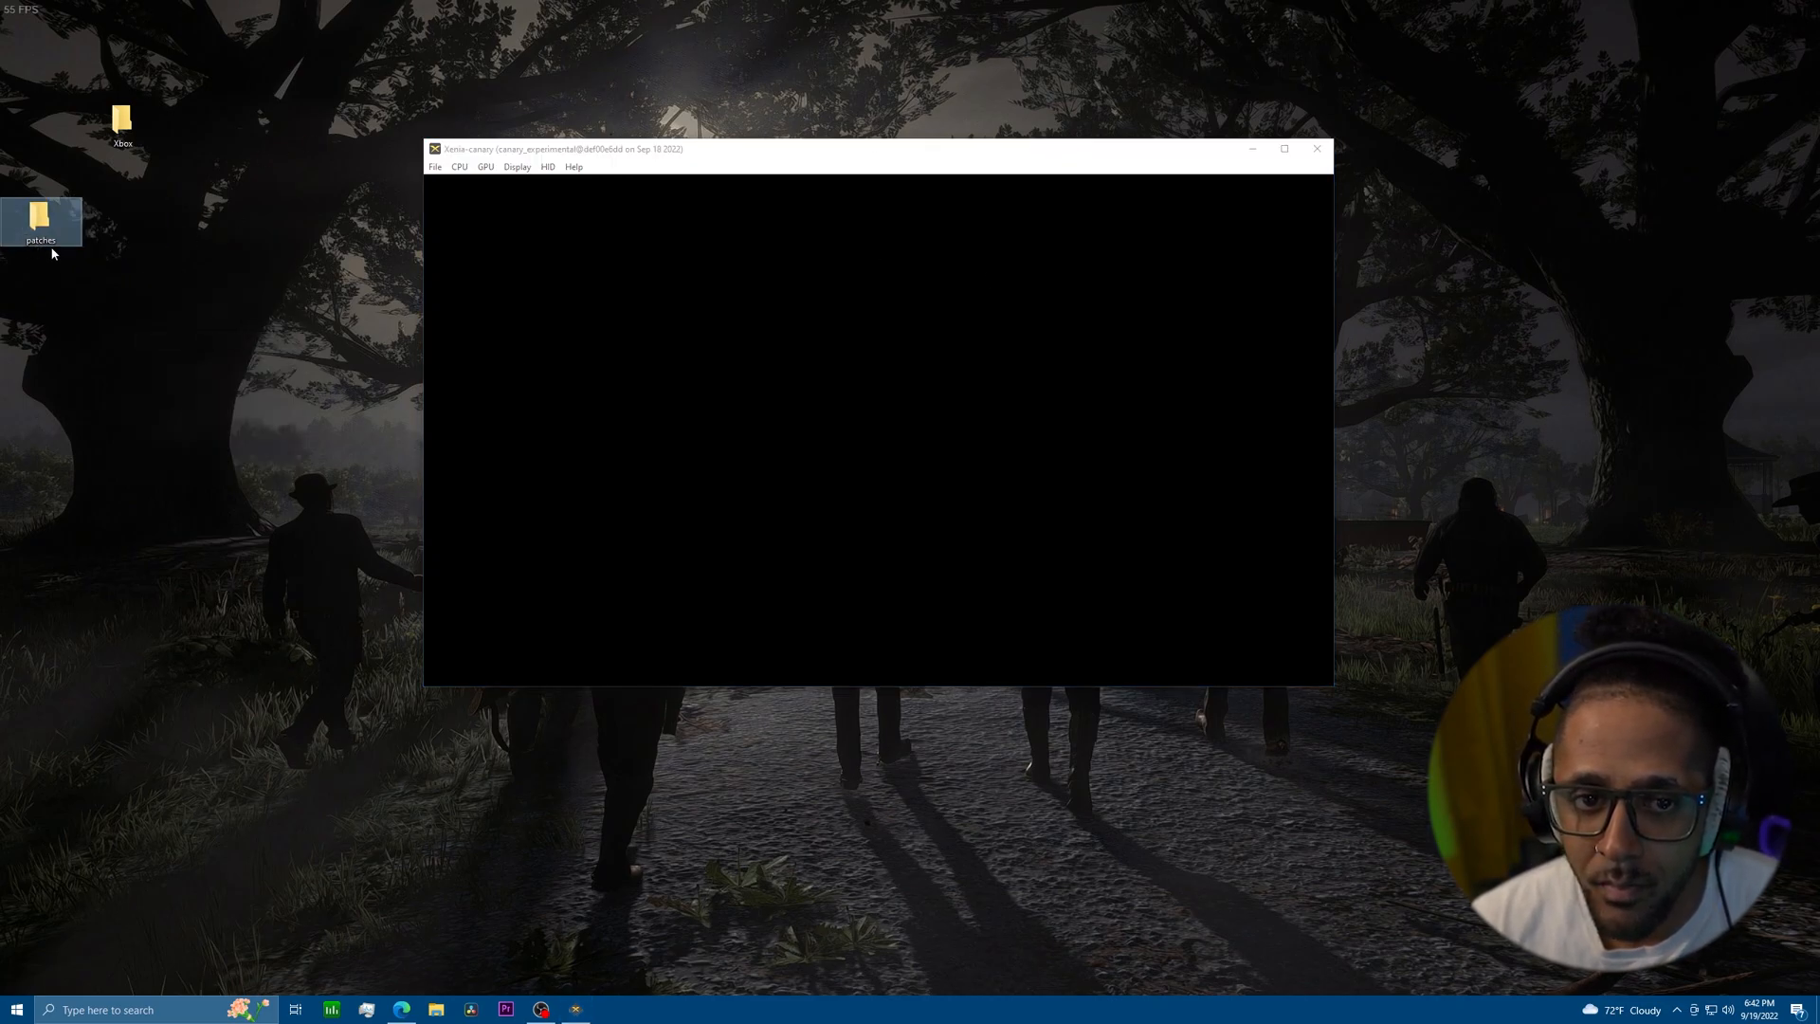
double_click(41, 223)
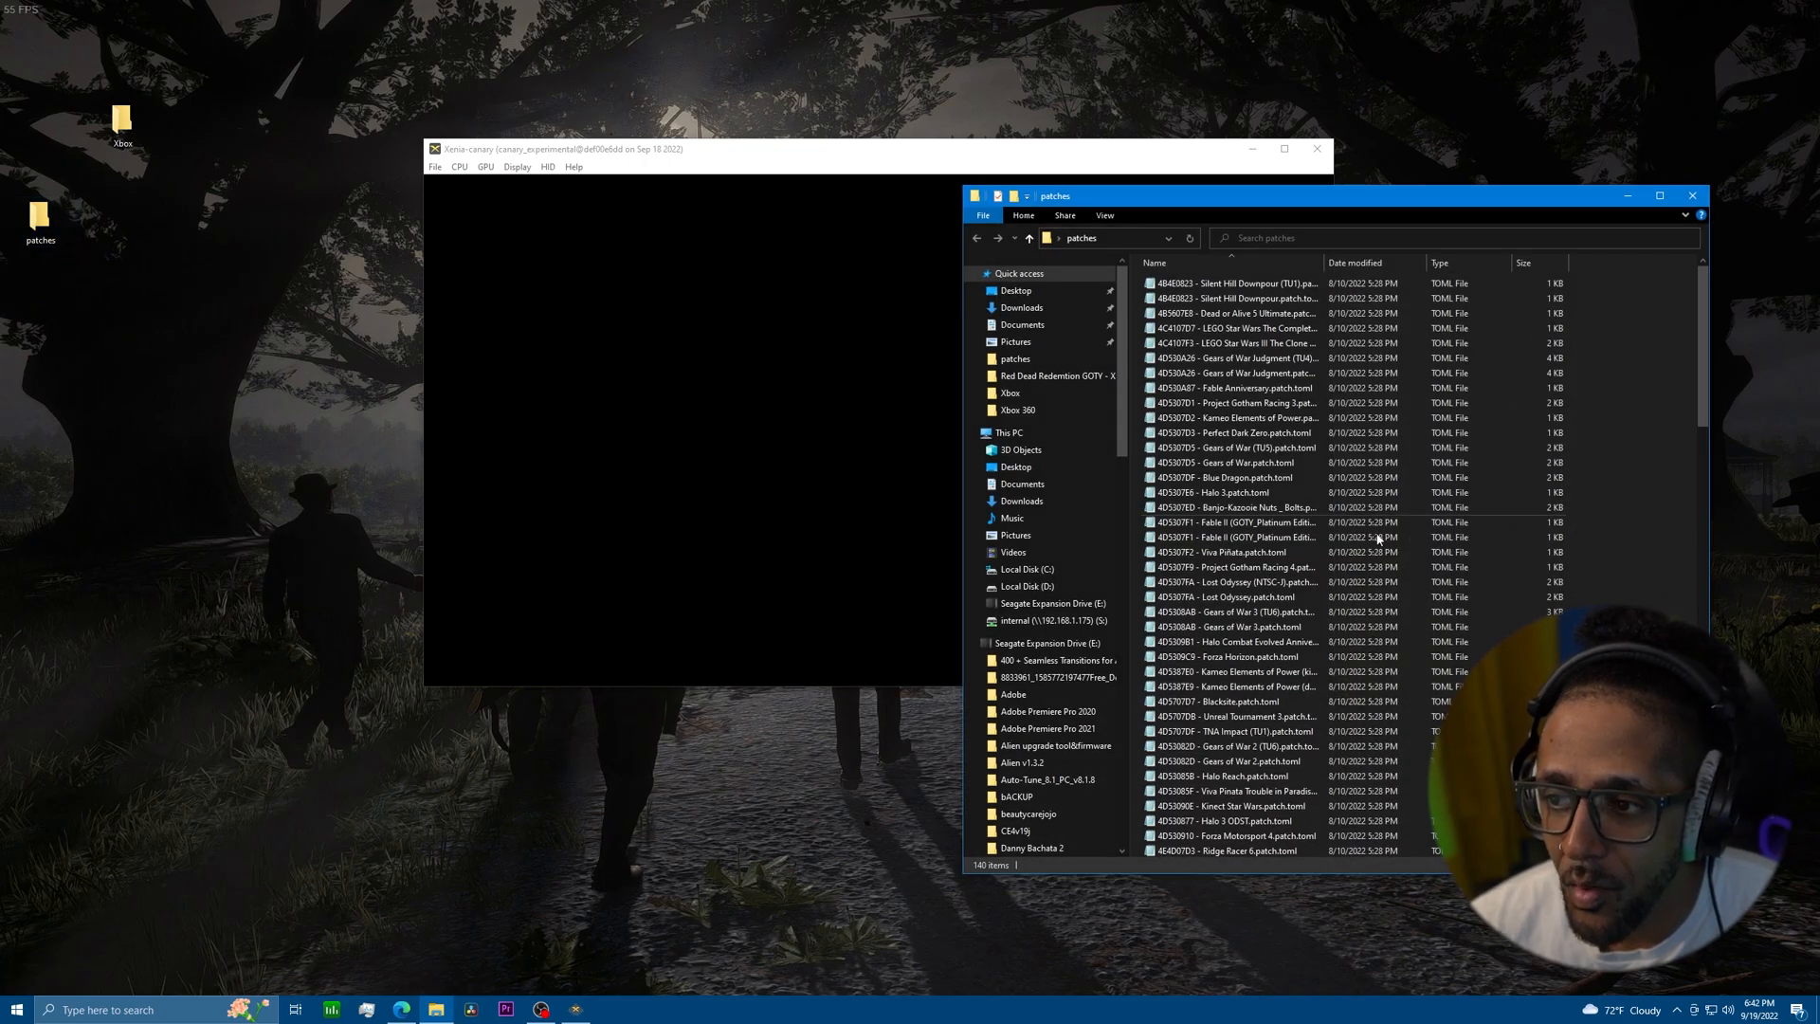
scroll(1441, 489, down, 5)
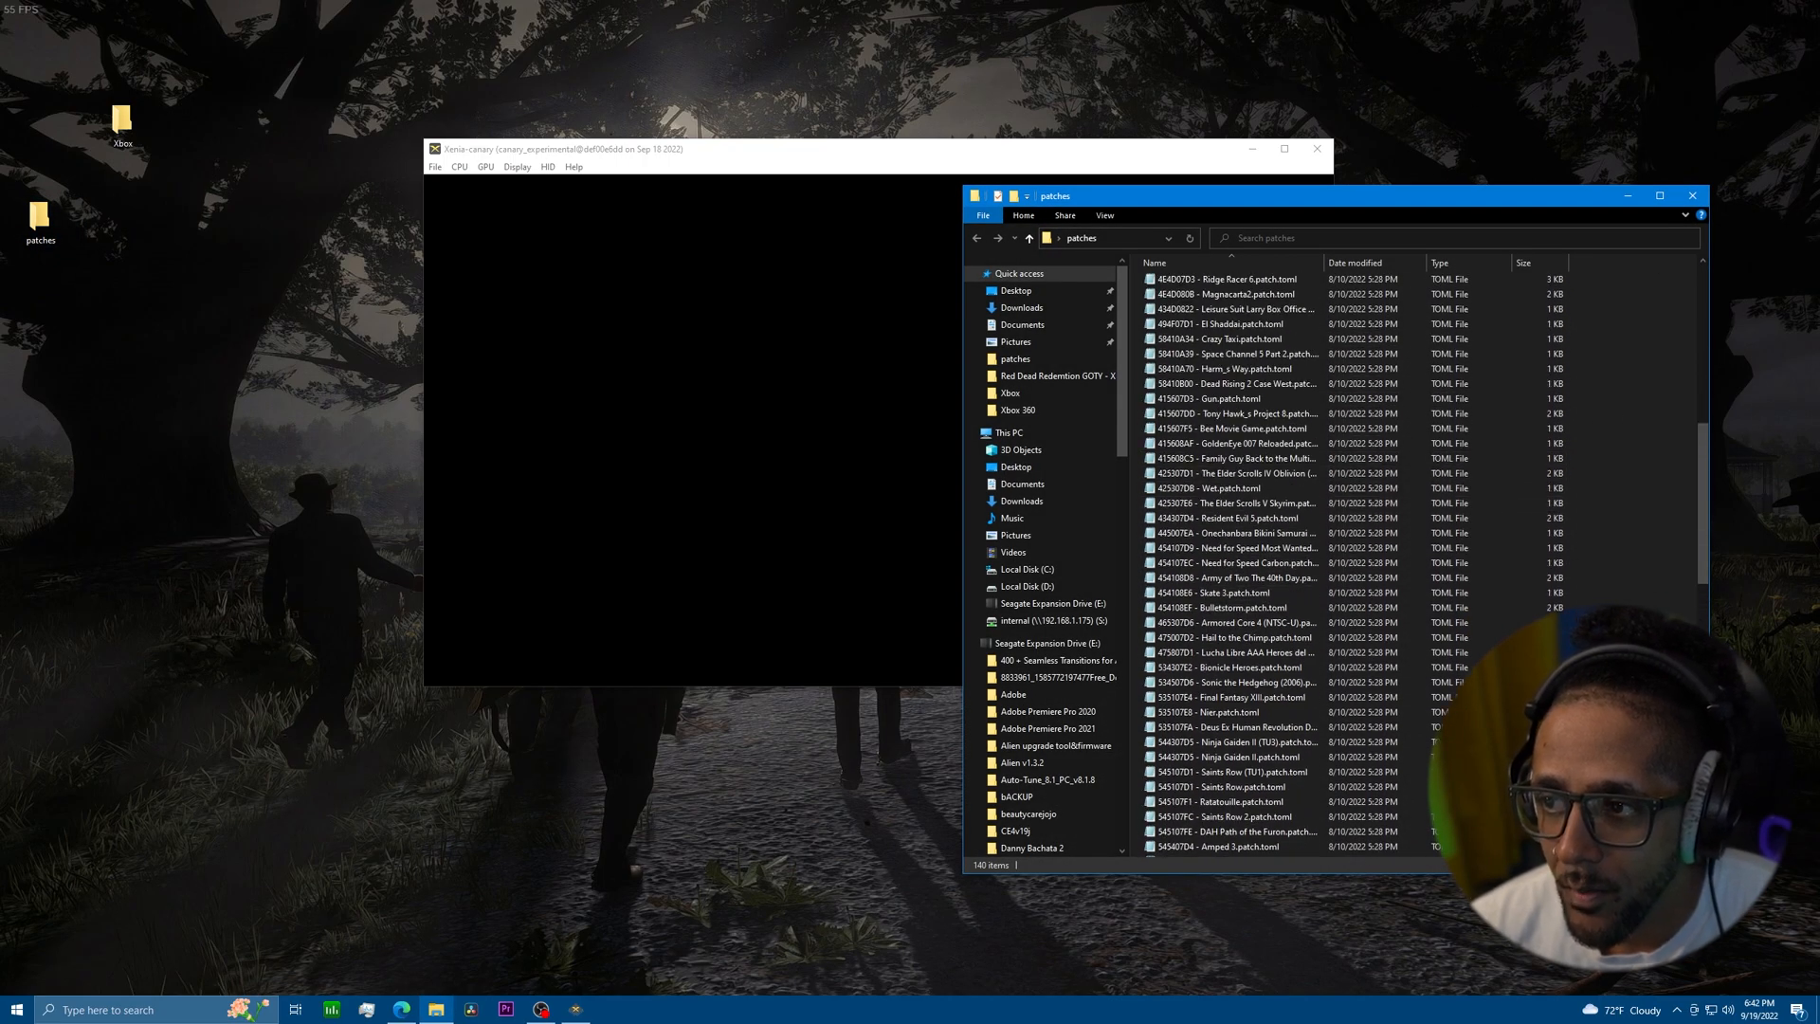
click(1693, 195)
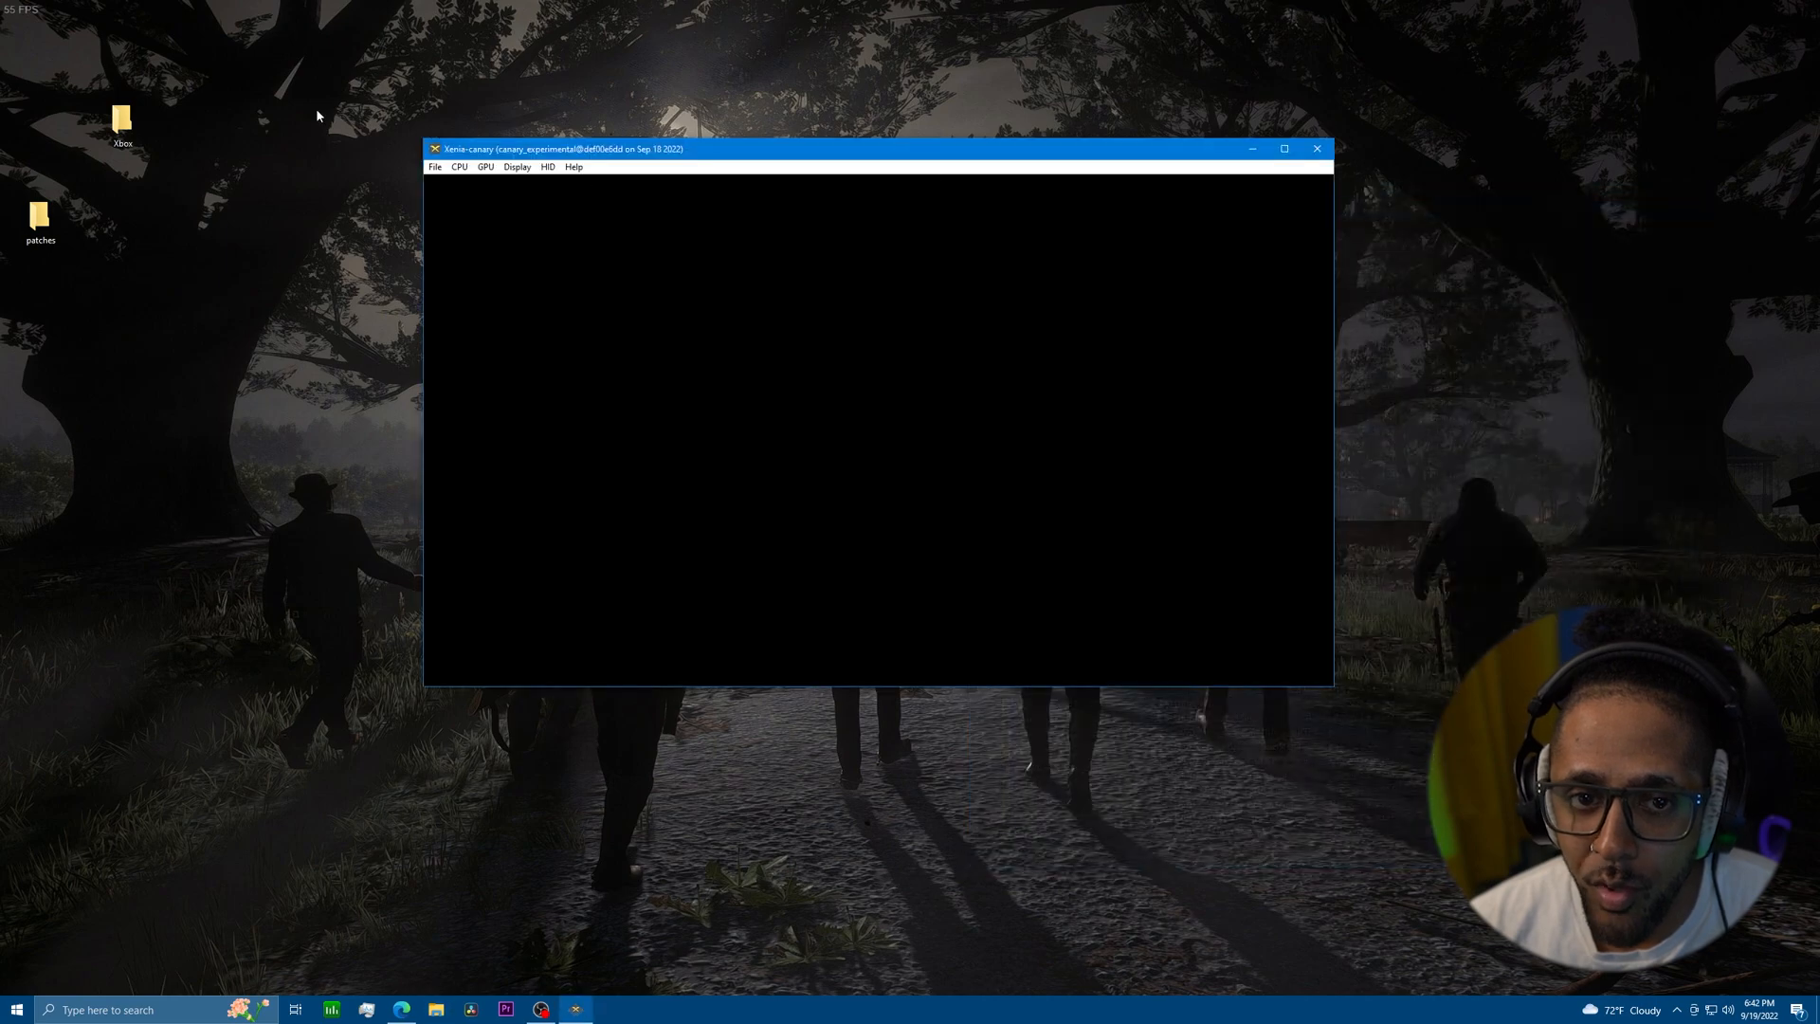
Open the Xbox folder and move the patches folder from the desktop into it.
double_click(119, 133)
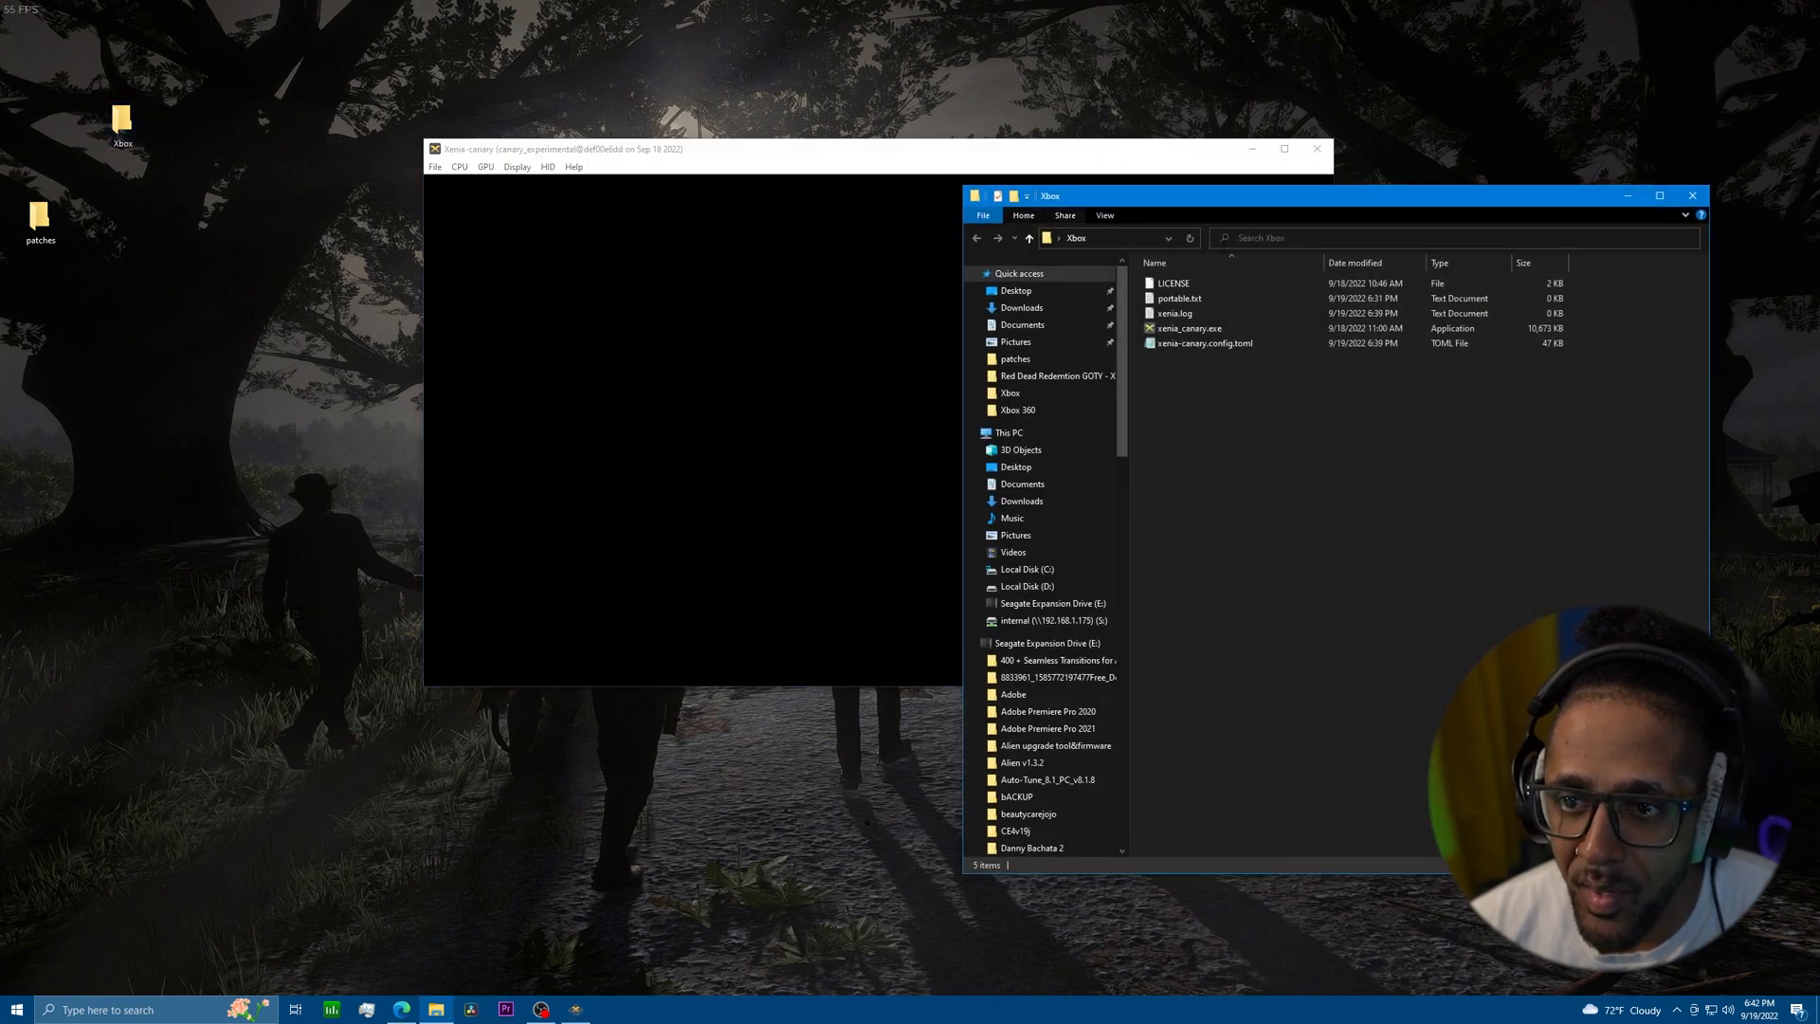
drag(122, 121, 41, 26)
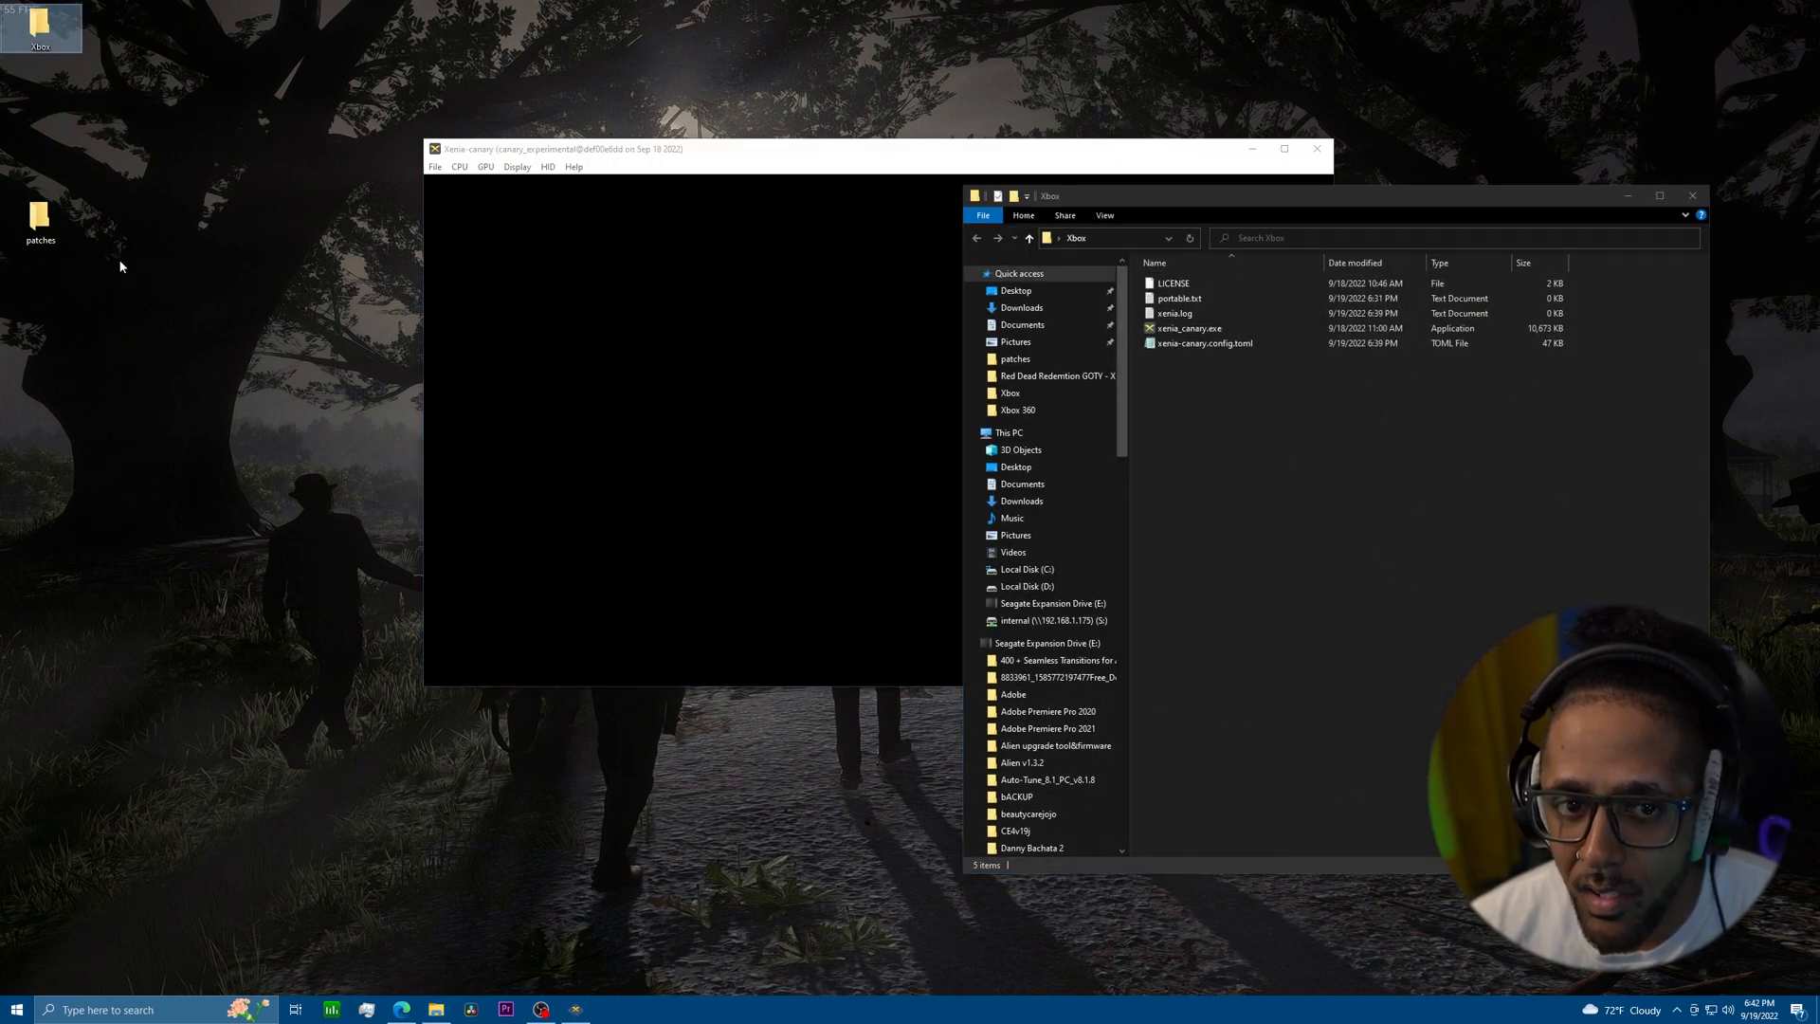
drag(42, 235, 1244, 400)
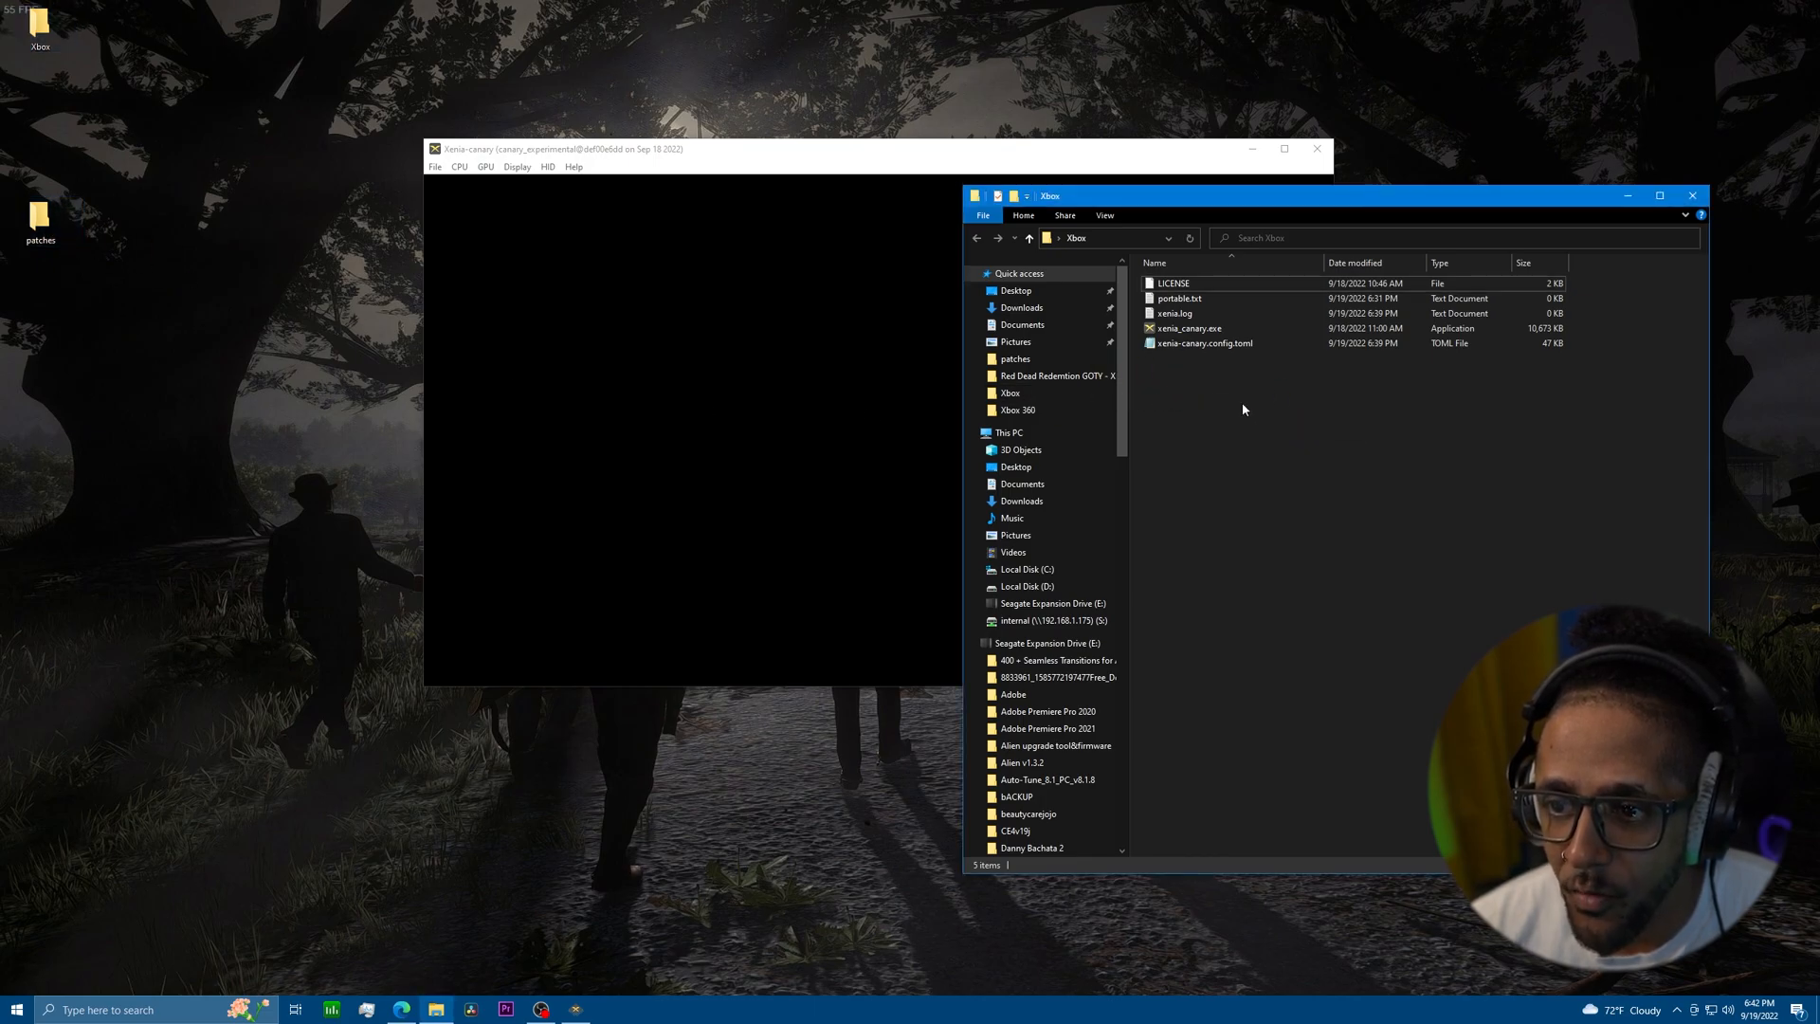
drag(1236, 204, 660, 169)
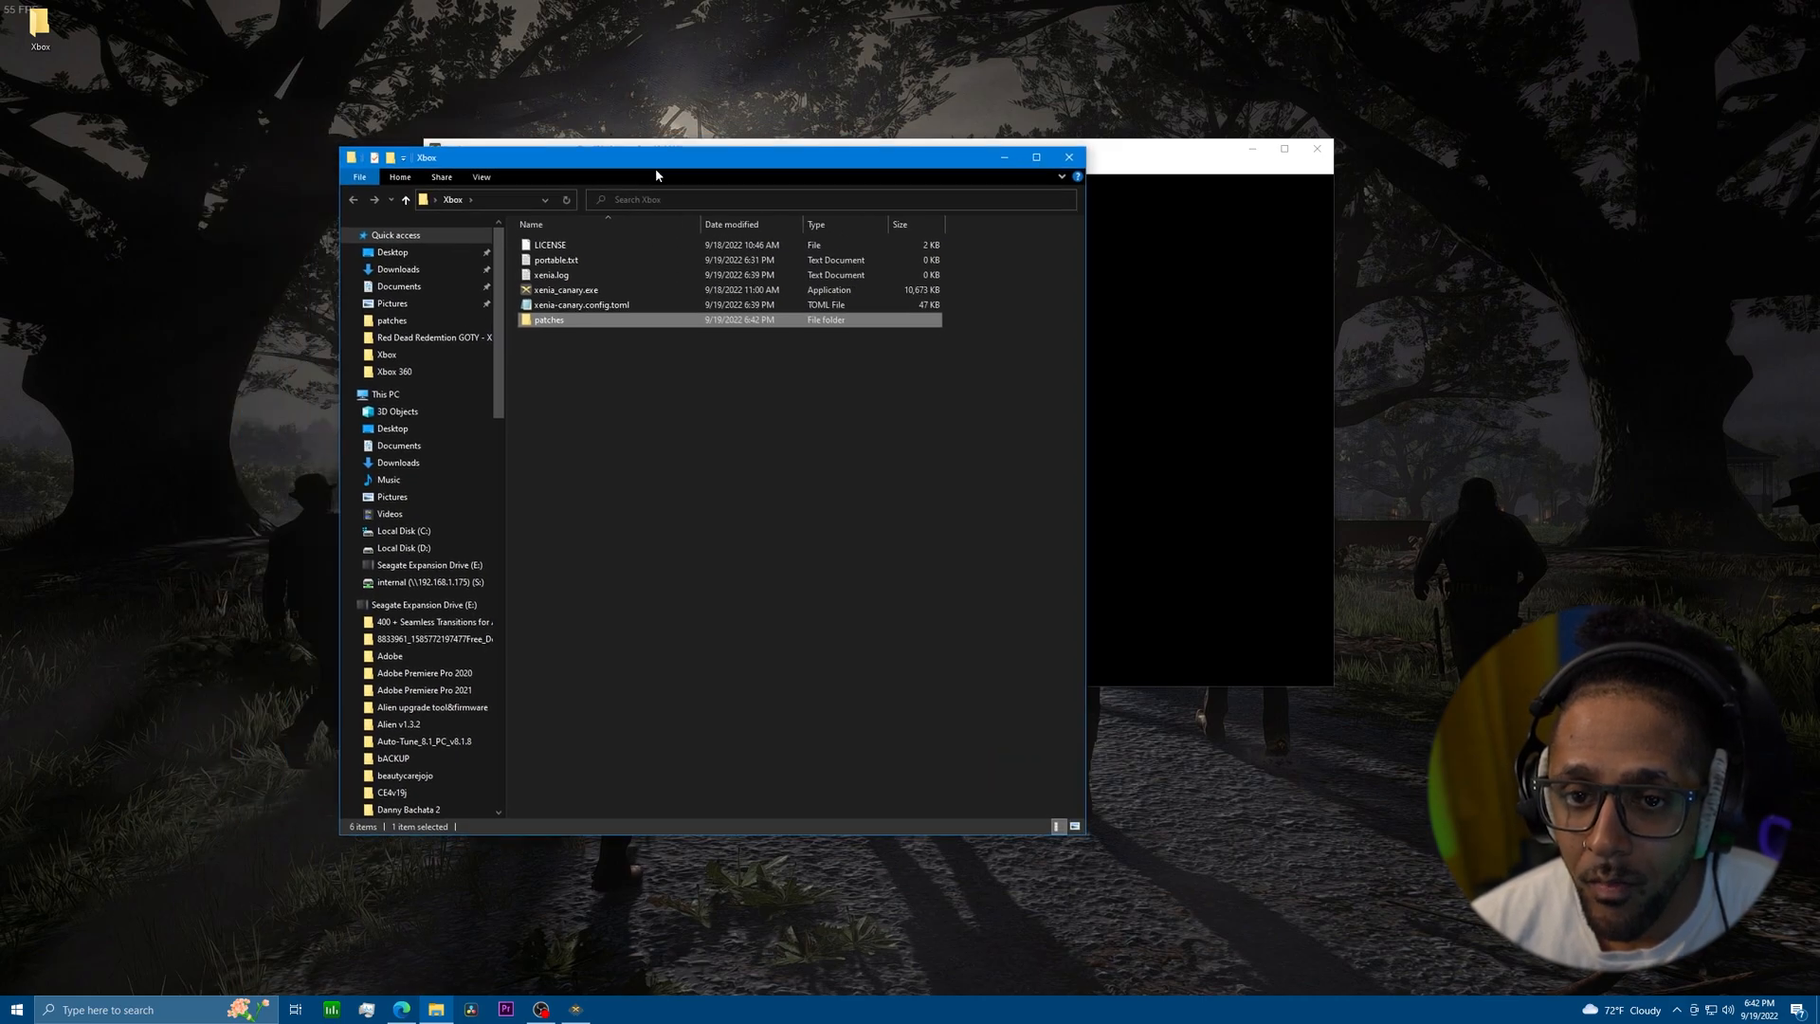
Search the patches folder for "red dead" and open the Red Dead Redemption (GOTY, Disc 1) patch file maximized at 80% zoom.
double_click(562, 320)
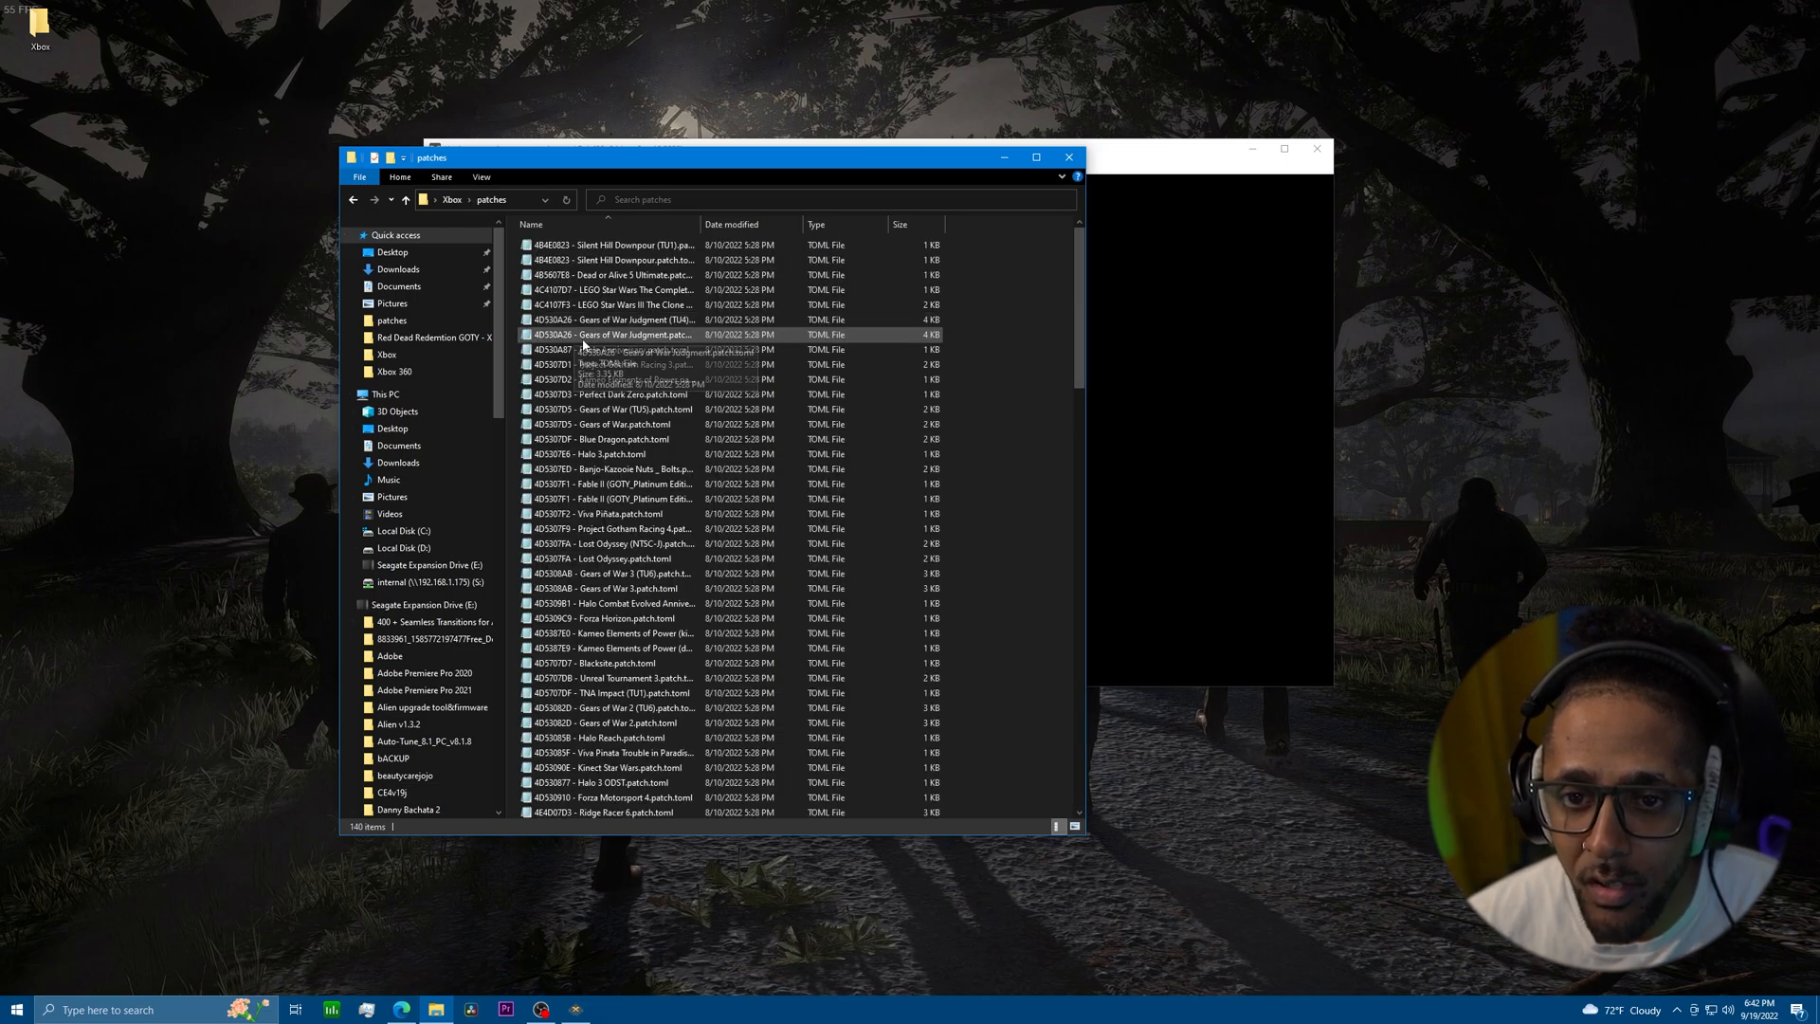
click(660, 201)
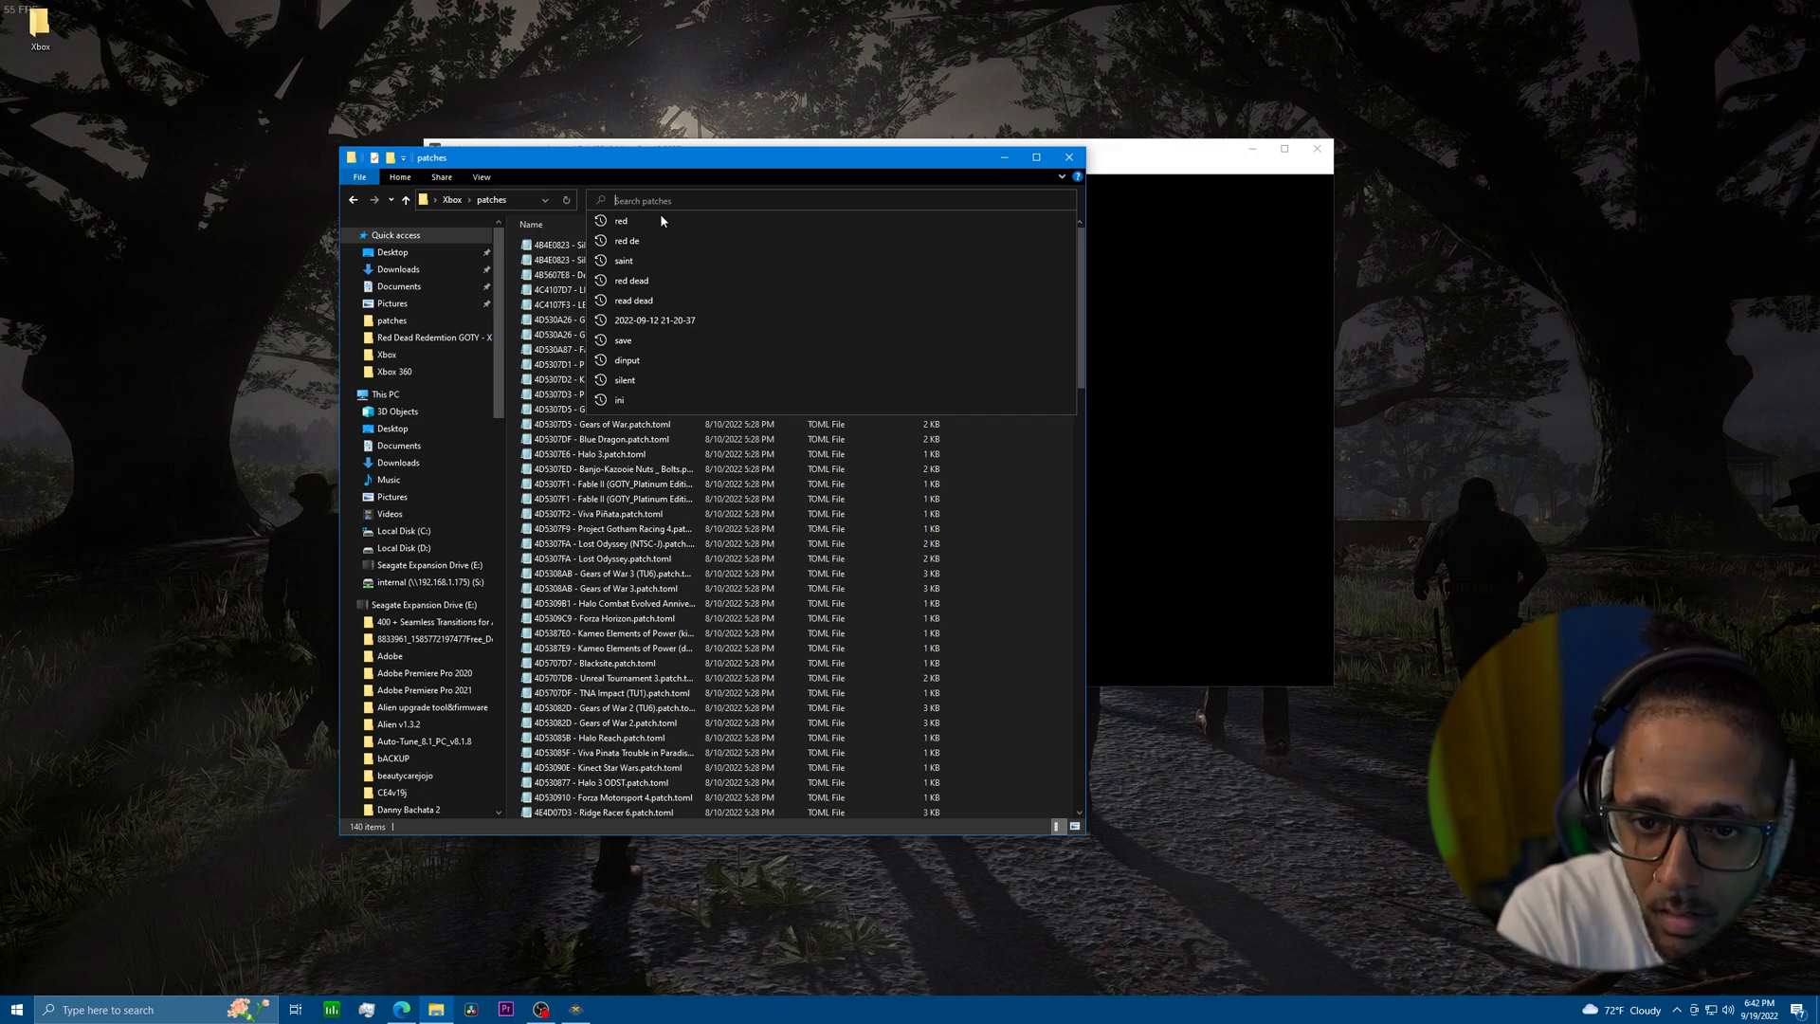
text(read)
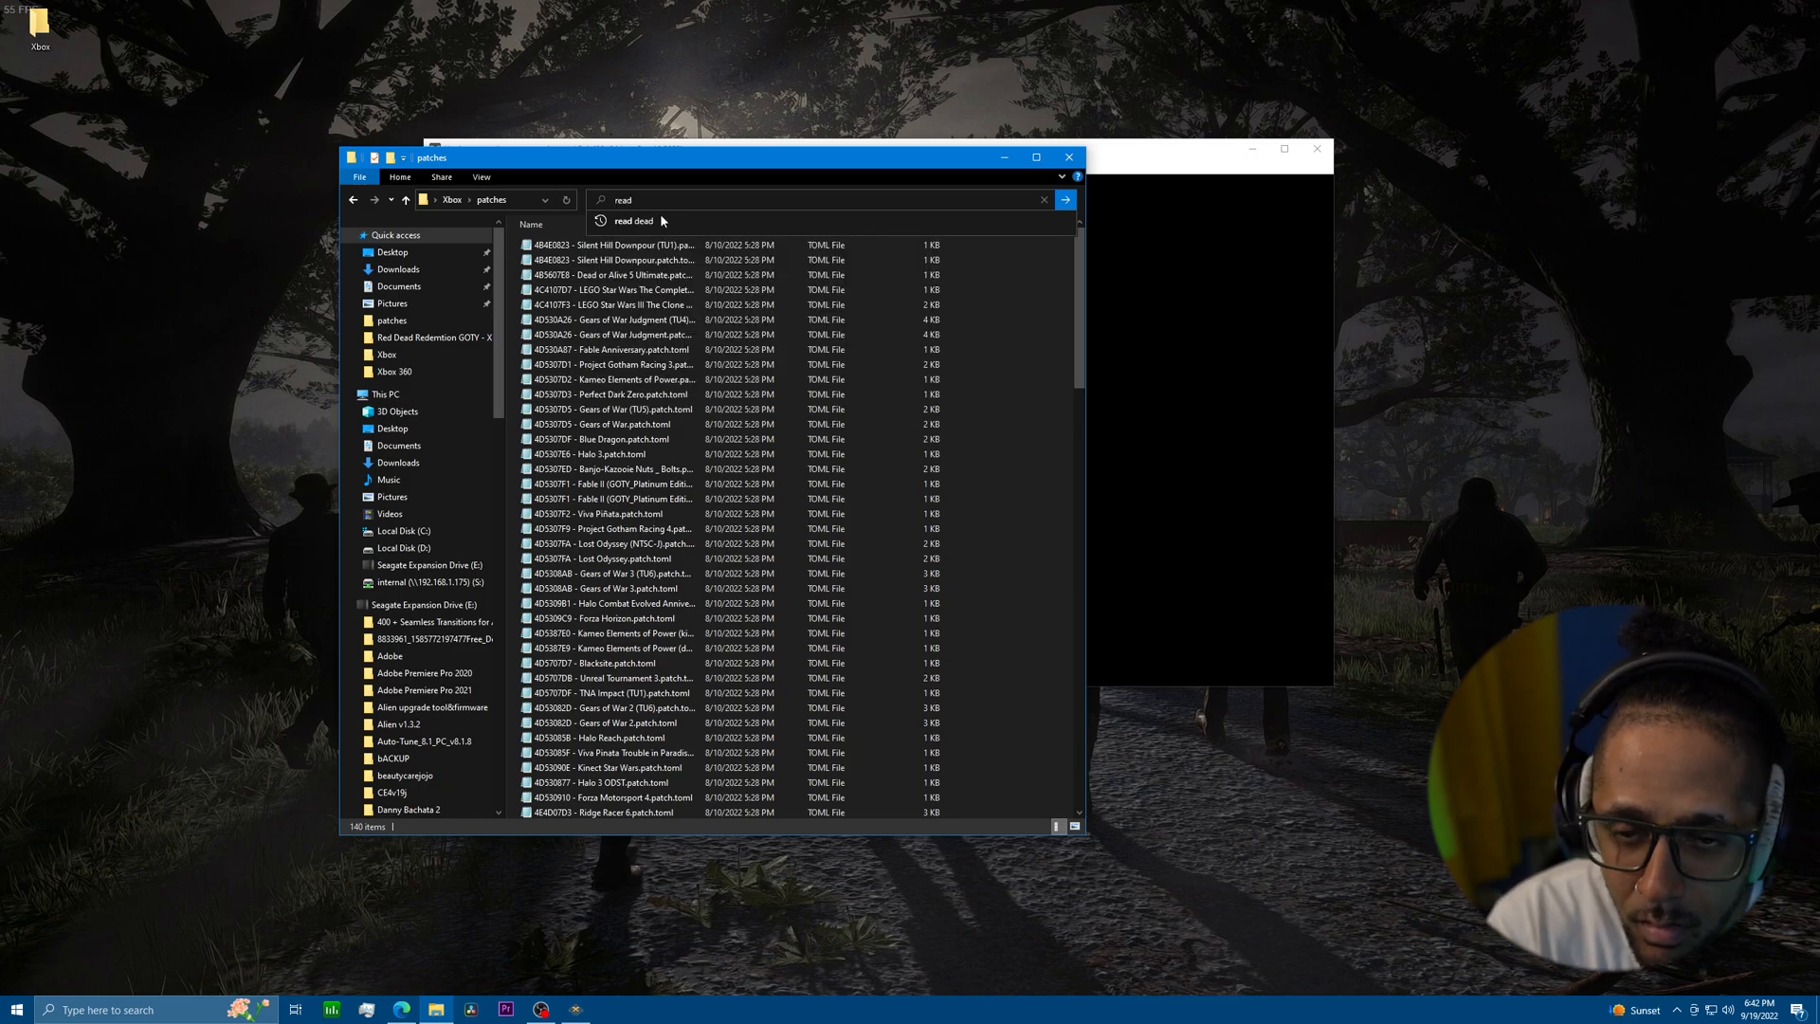
key(BackSpace)
key(BackSpace)
text(d de)
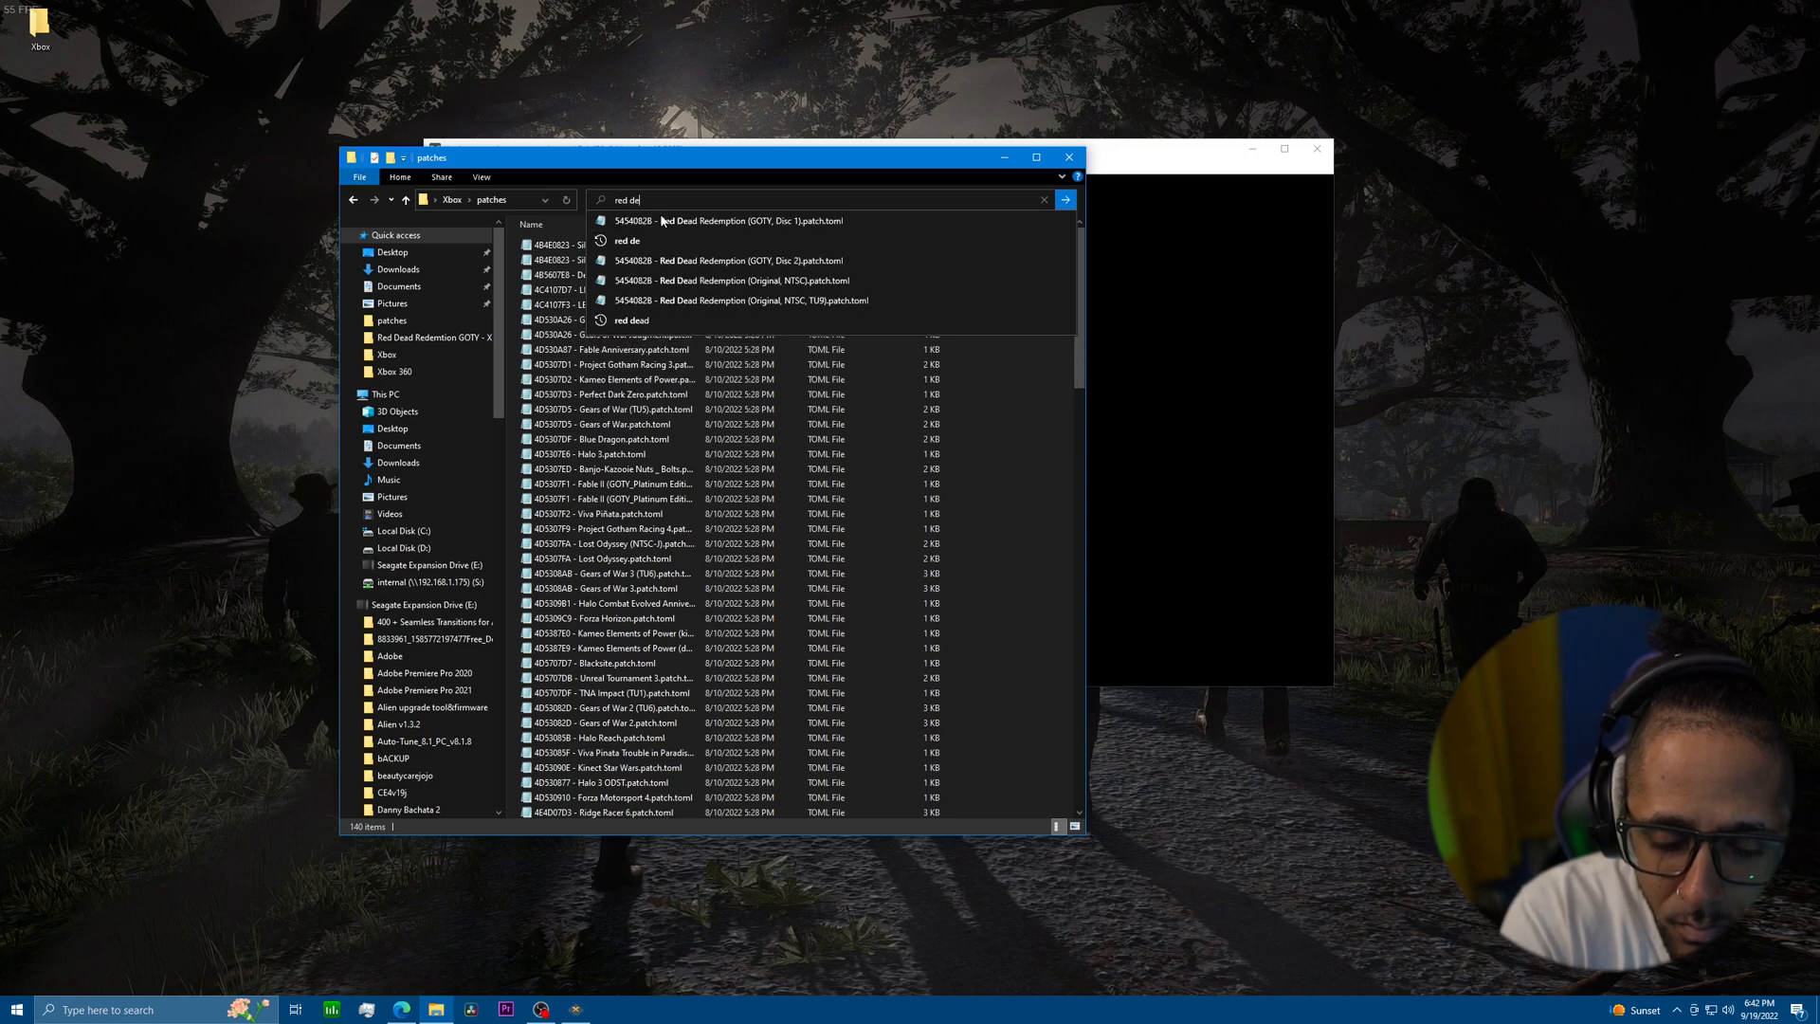
text(ad)
key(Return)
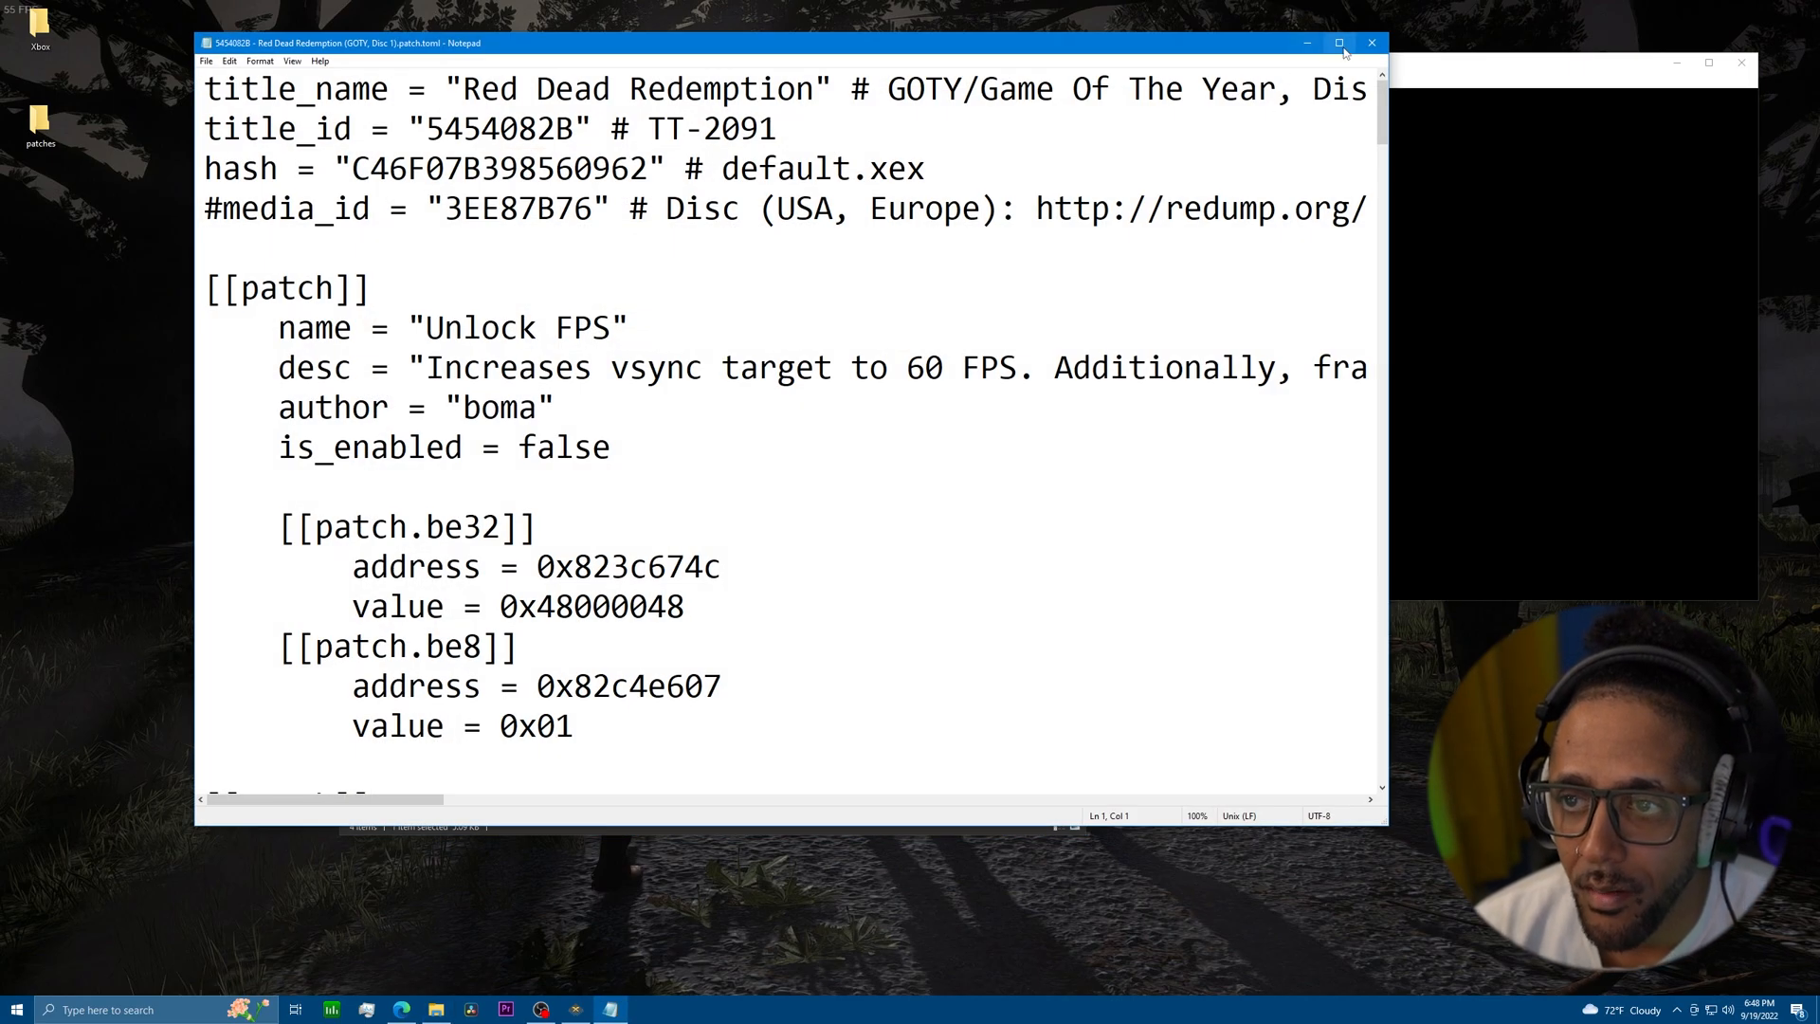
double_click(1352, 52)
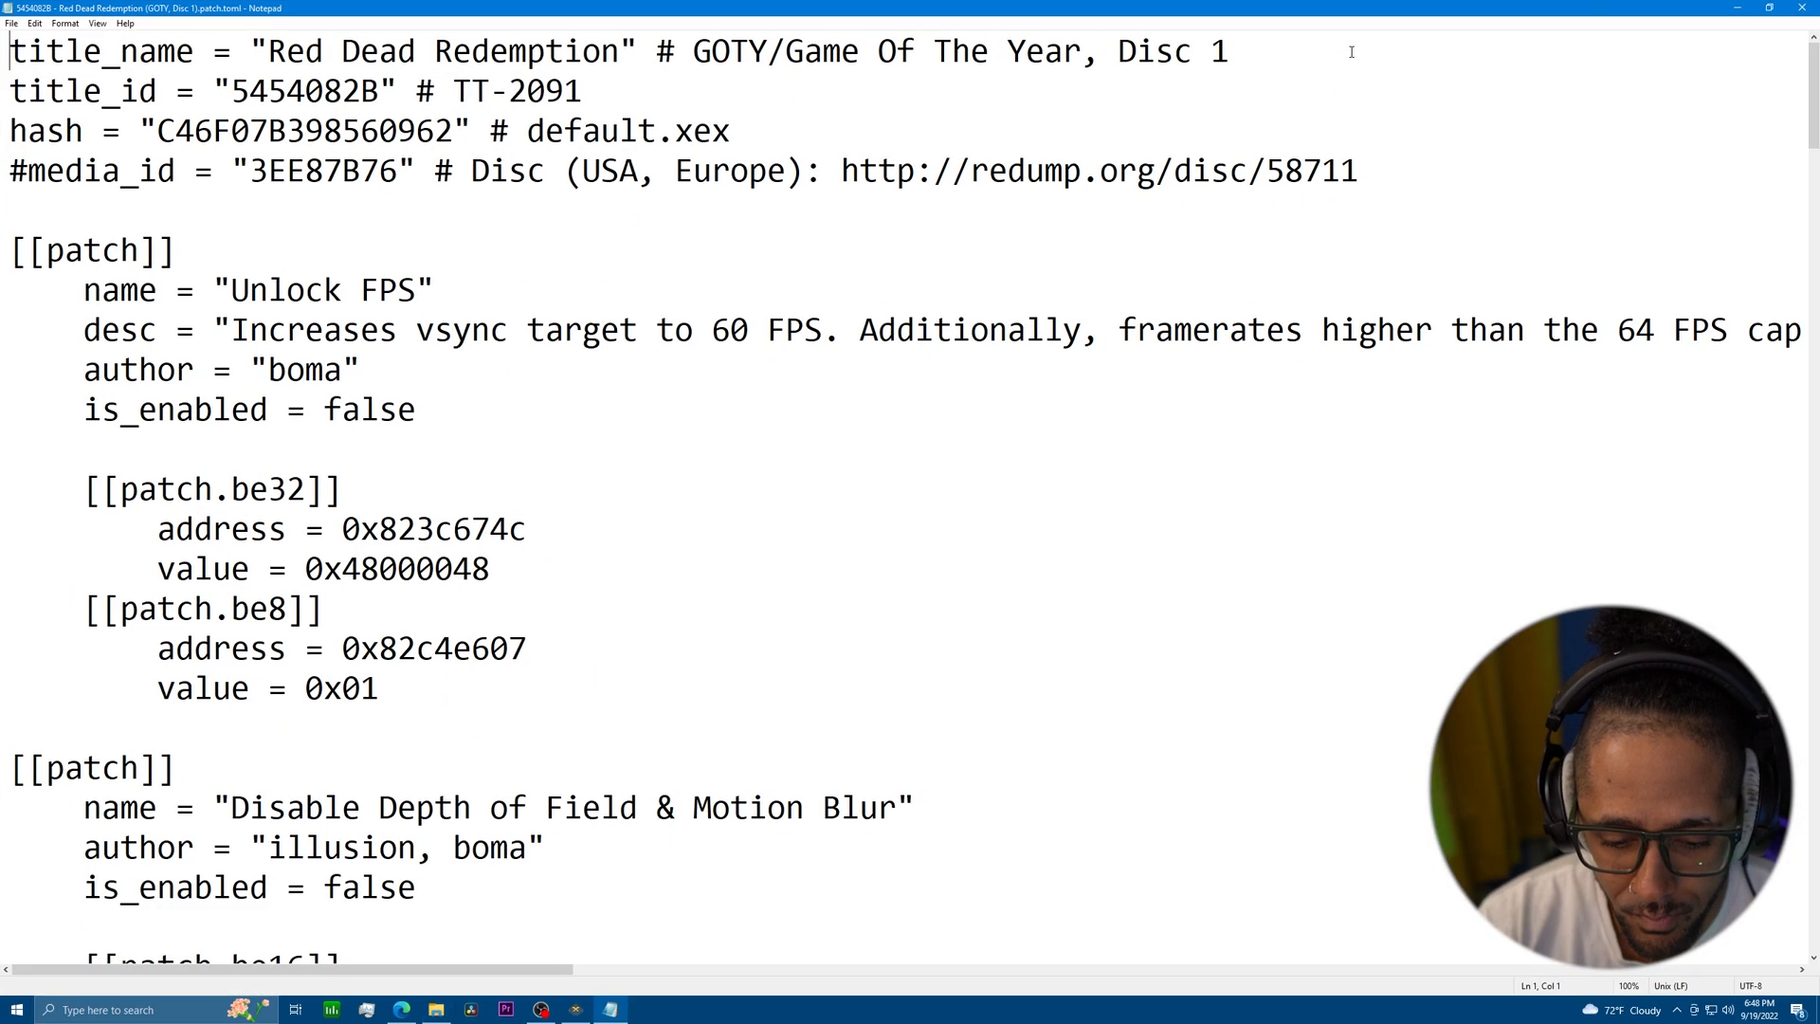
scroll(1352, 52, down, 2)
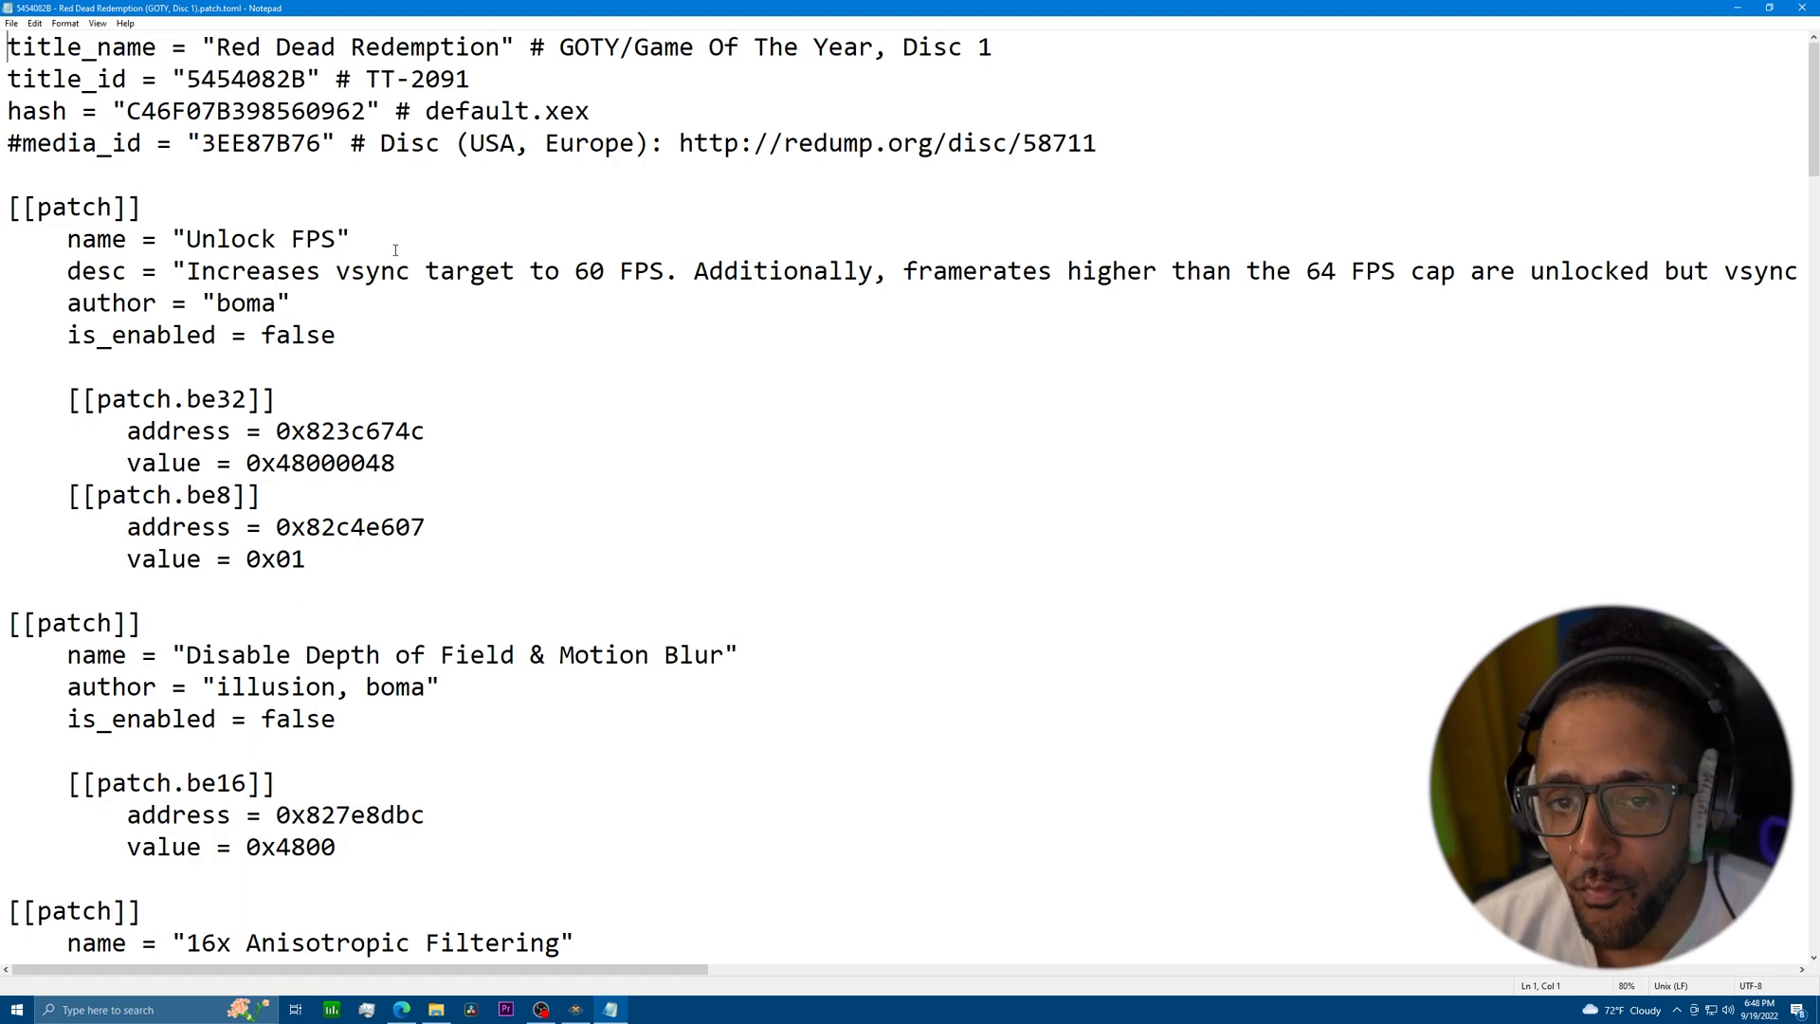
Look through the patches listed in the Red Dead Redemption GOTY Disc 1 file and return to its beginning.
scroll(357, 242, down, 3)
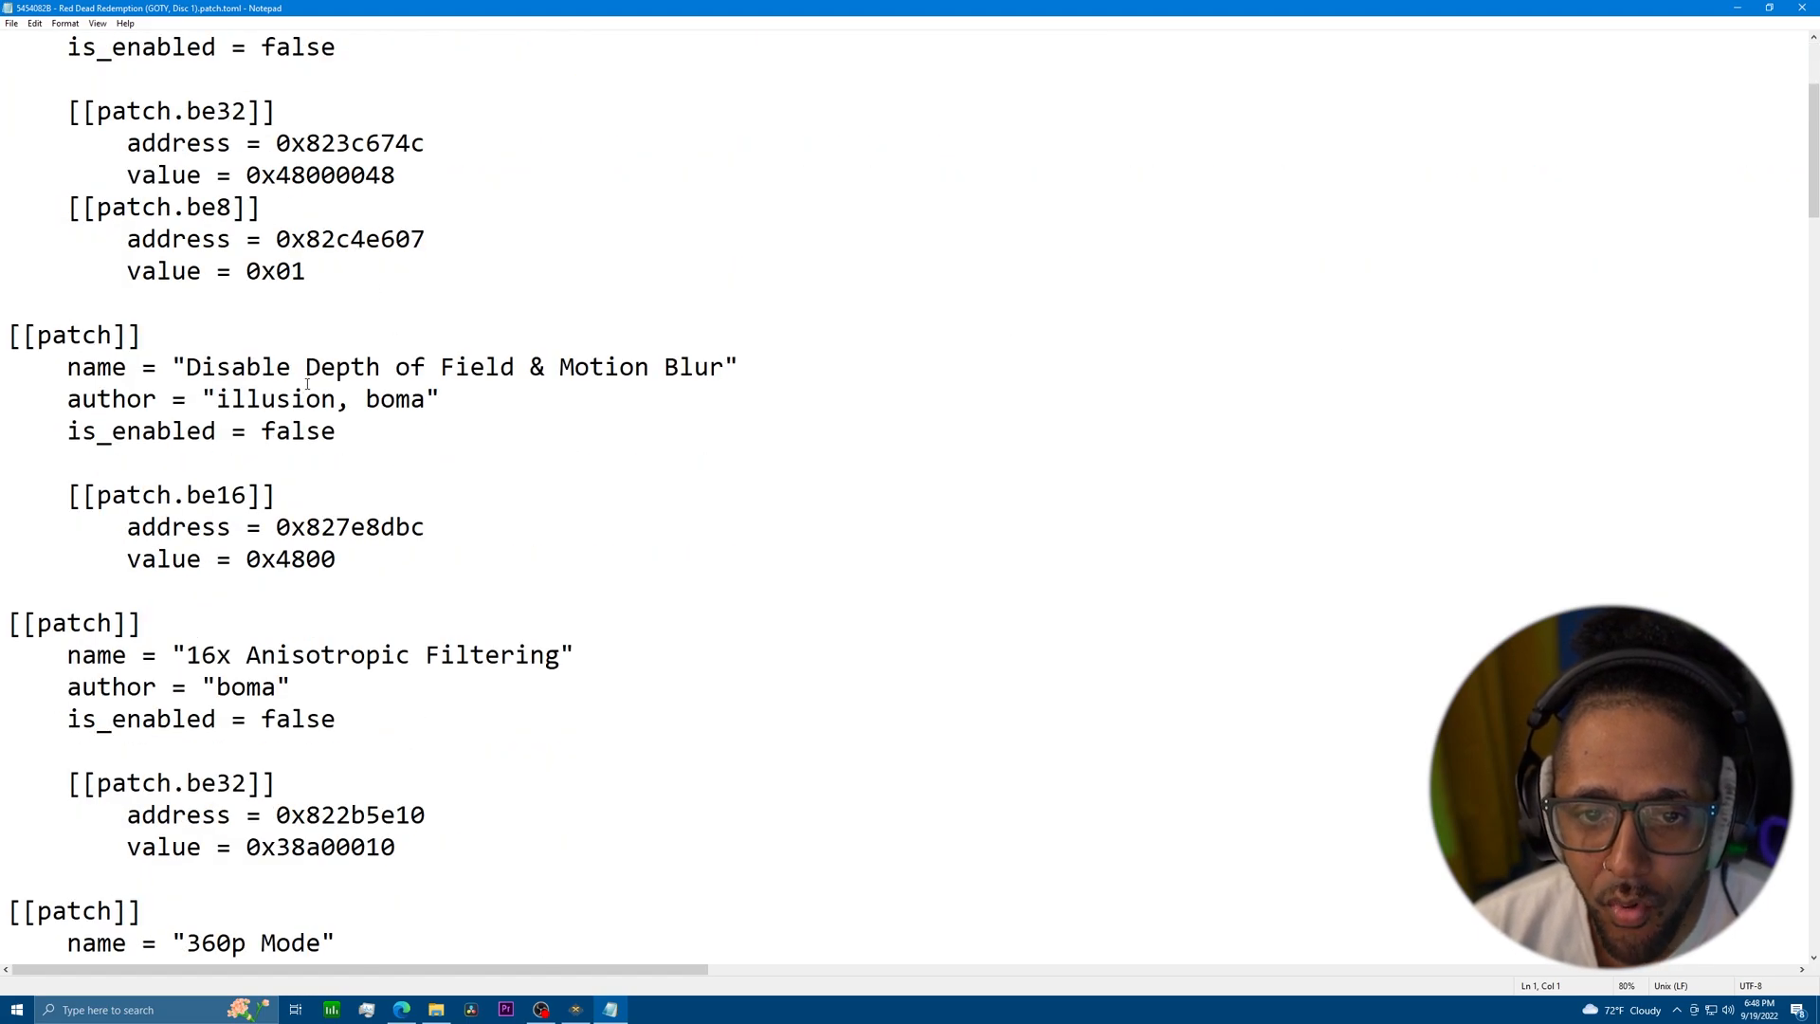
scroll(652, 389, down, 7)
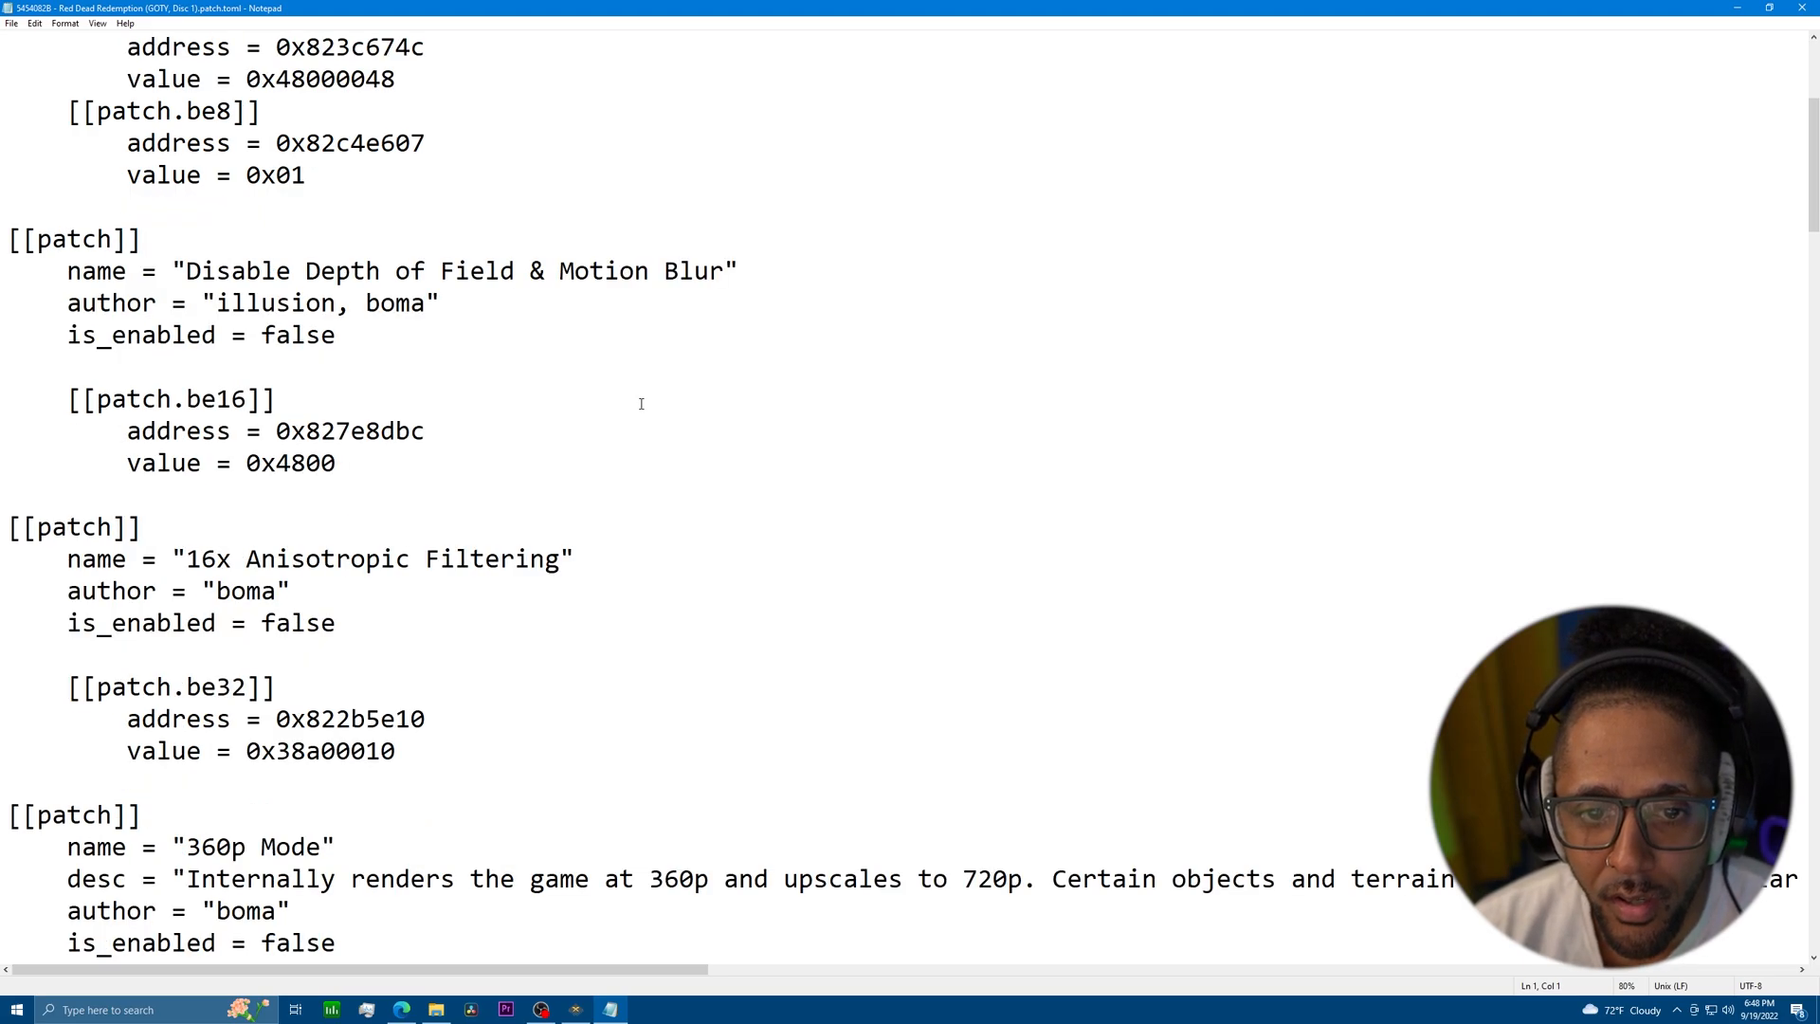
scroll(640, 402, down, 8)
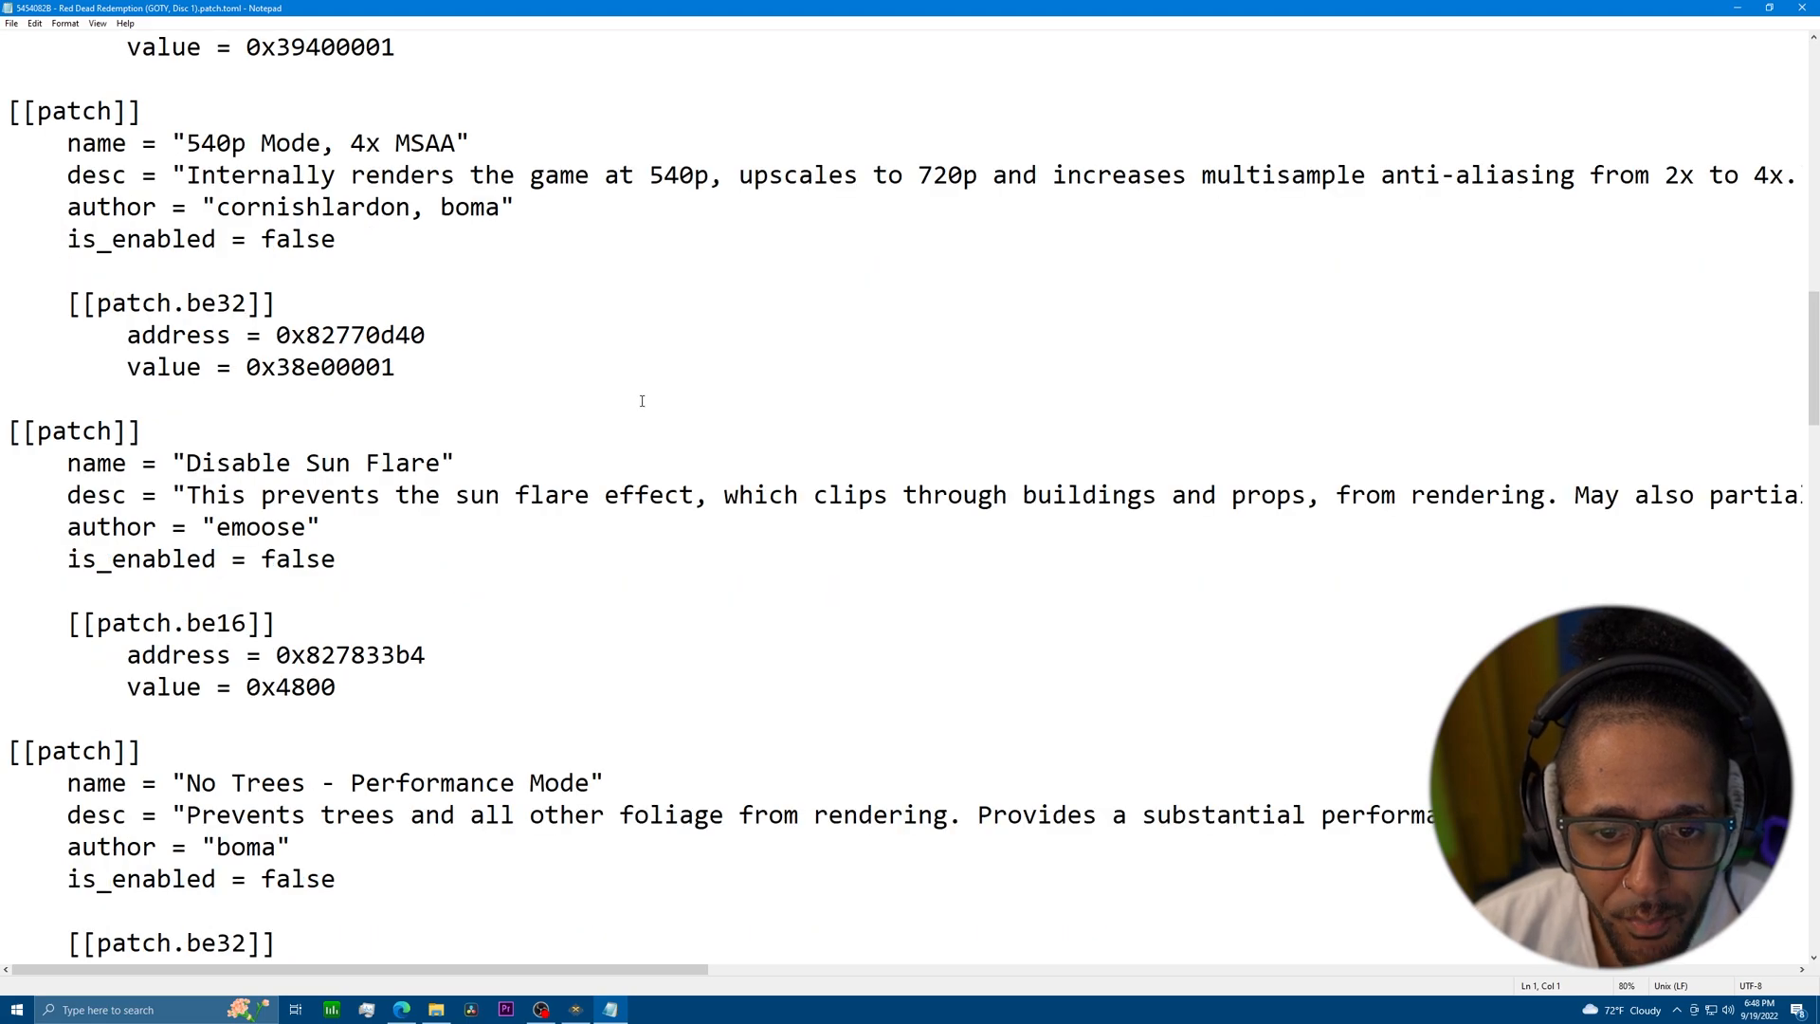
scroll(641, 401, down, 2)
scroll(642, 402, down, 3)
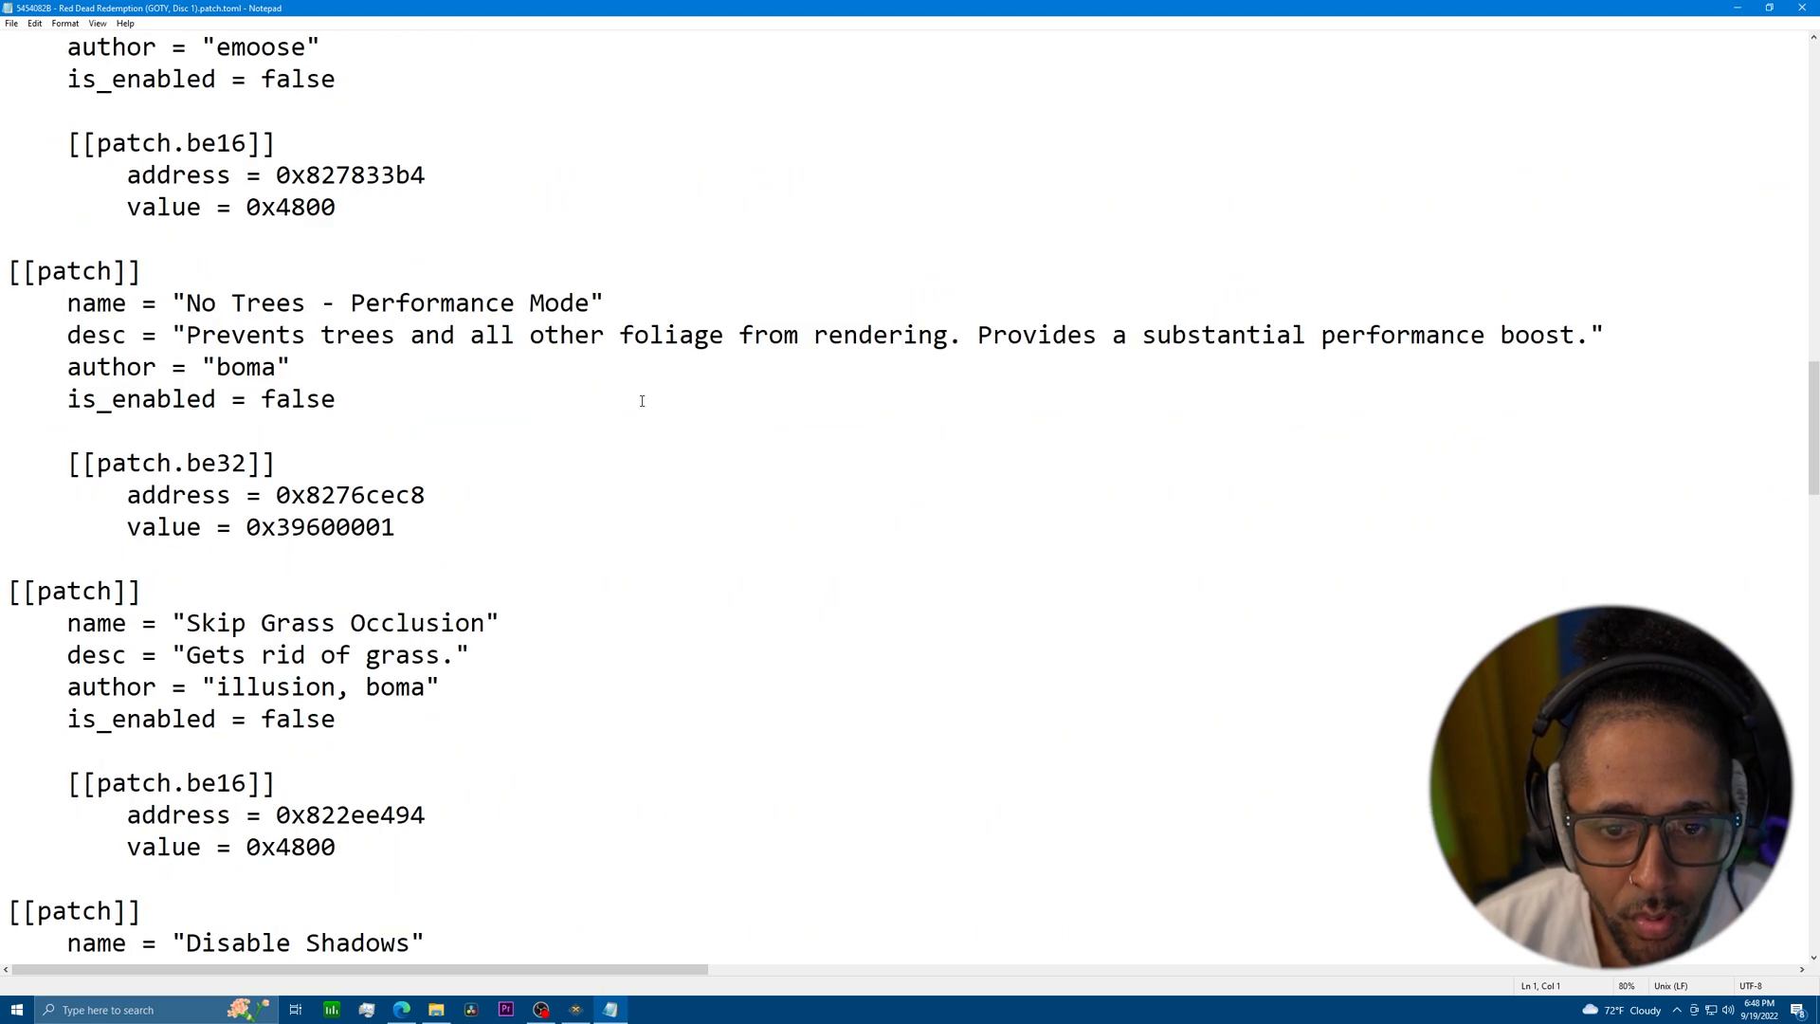
scroll(641, 401, down, 6)
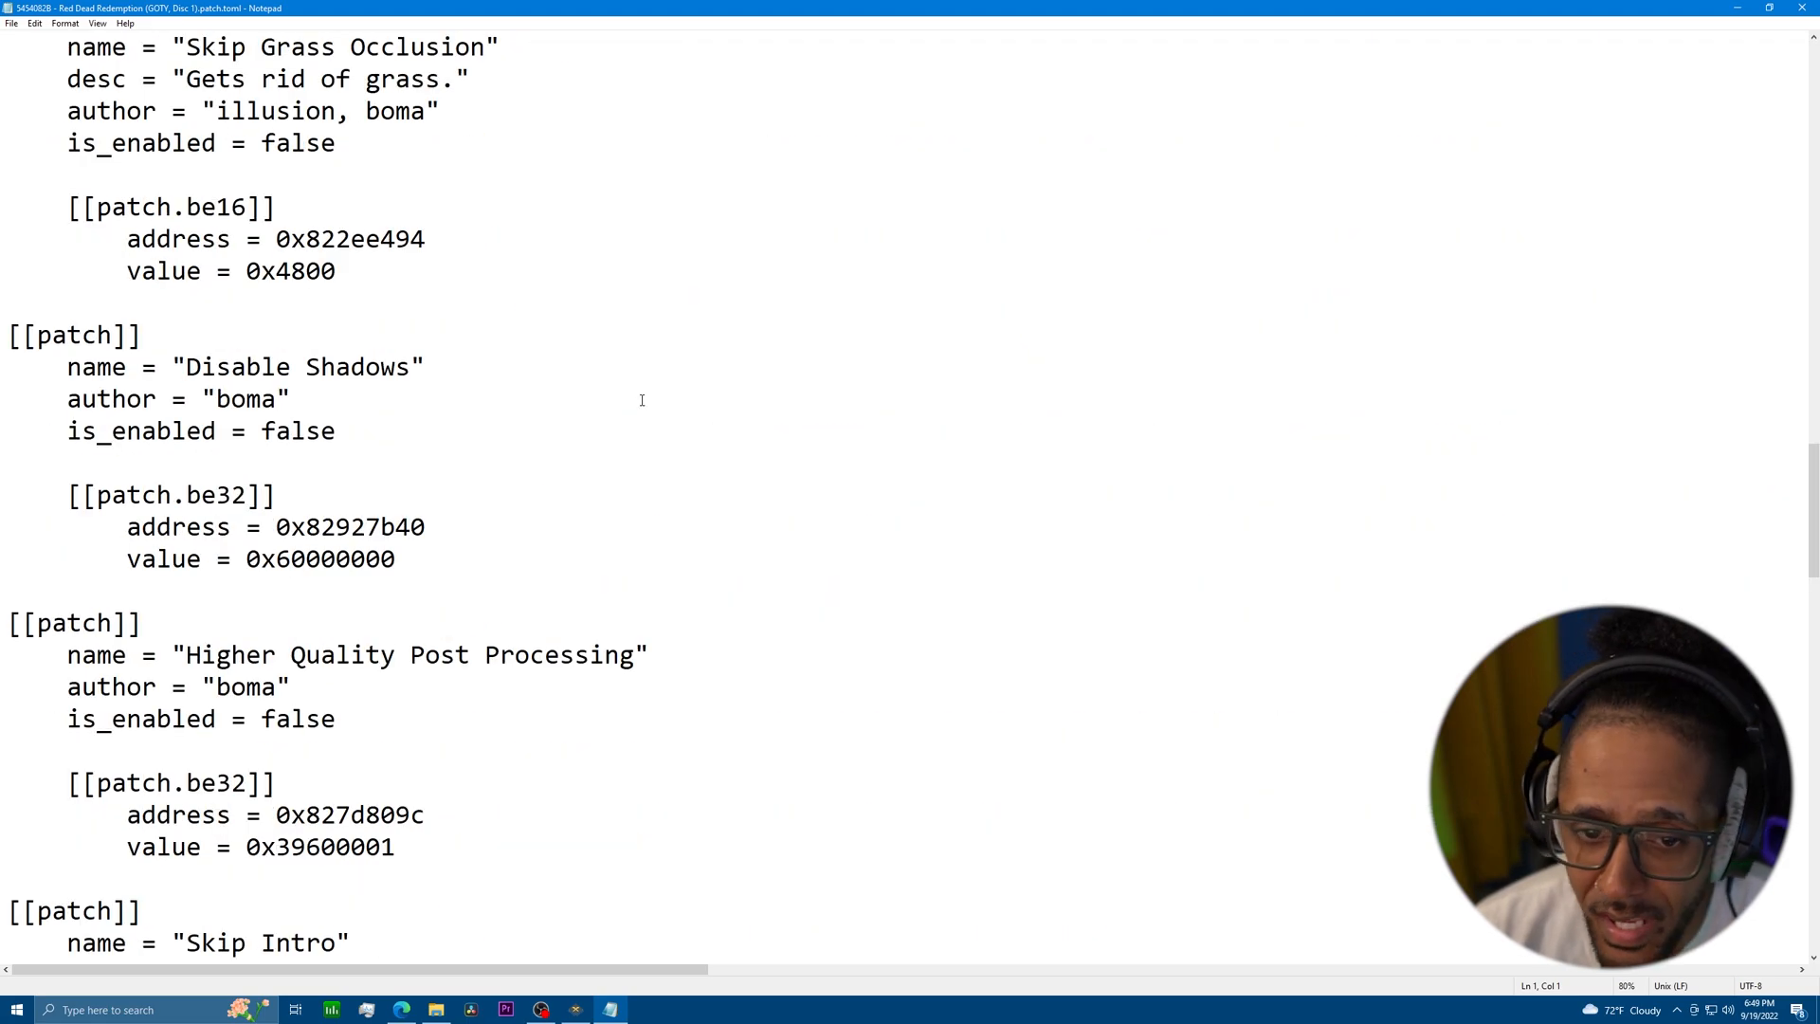
scroll(635, 389, down, 1)
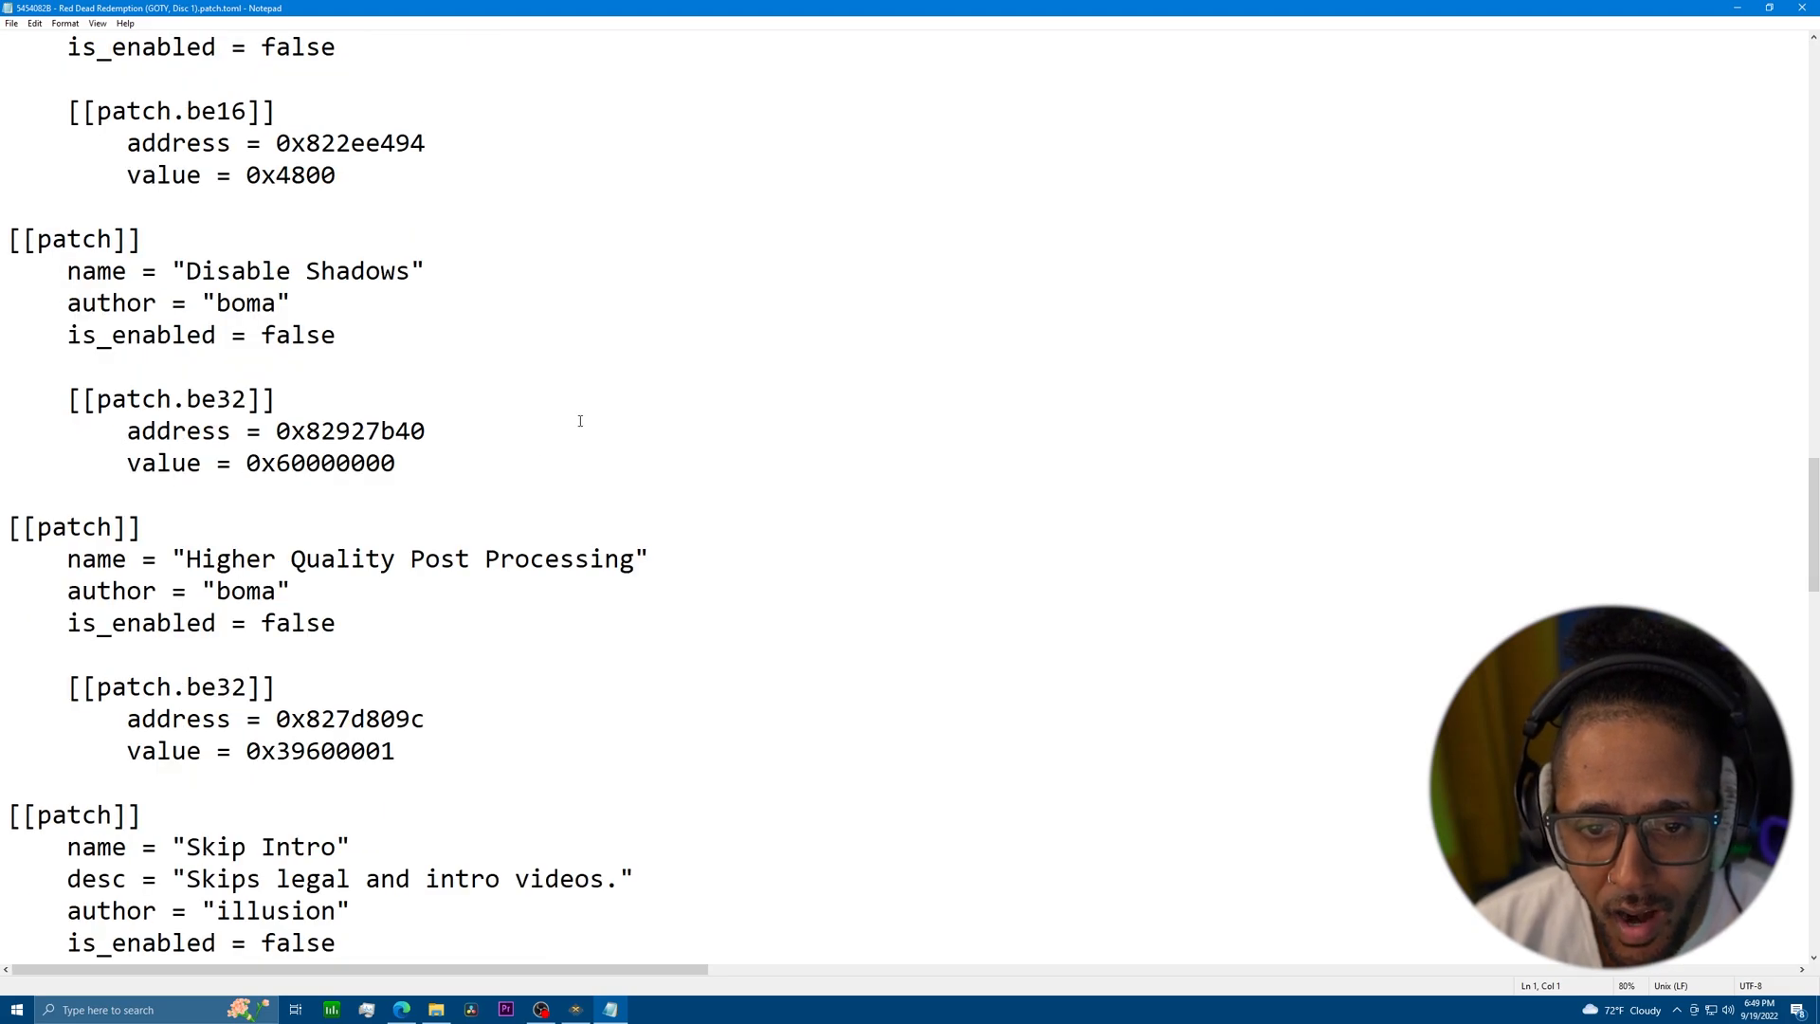
scroll(445, 645, down, 2)
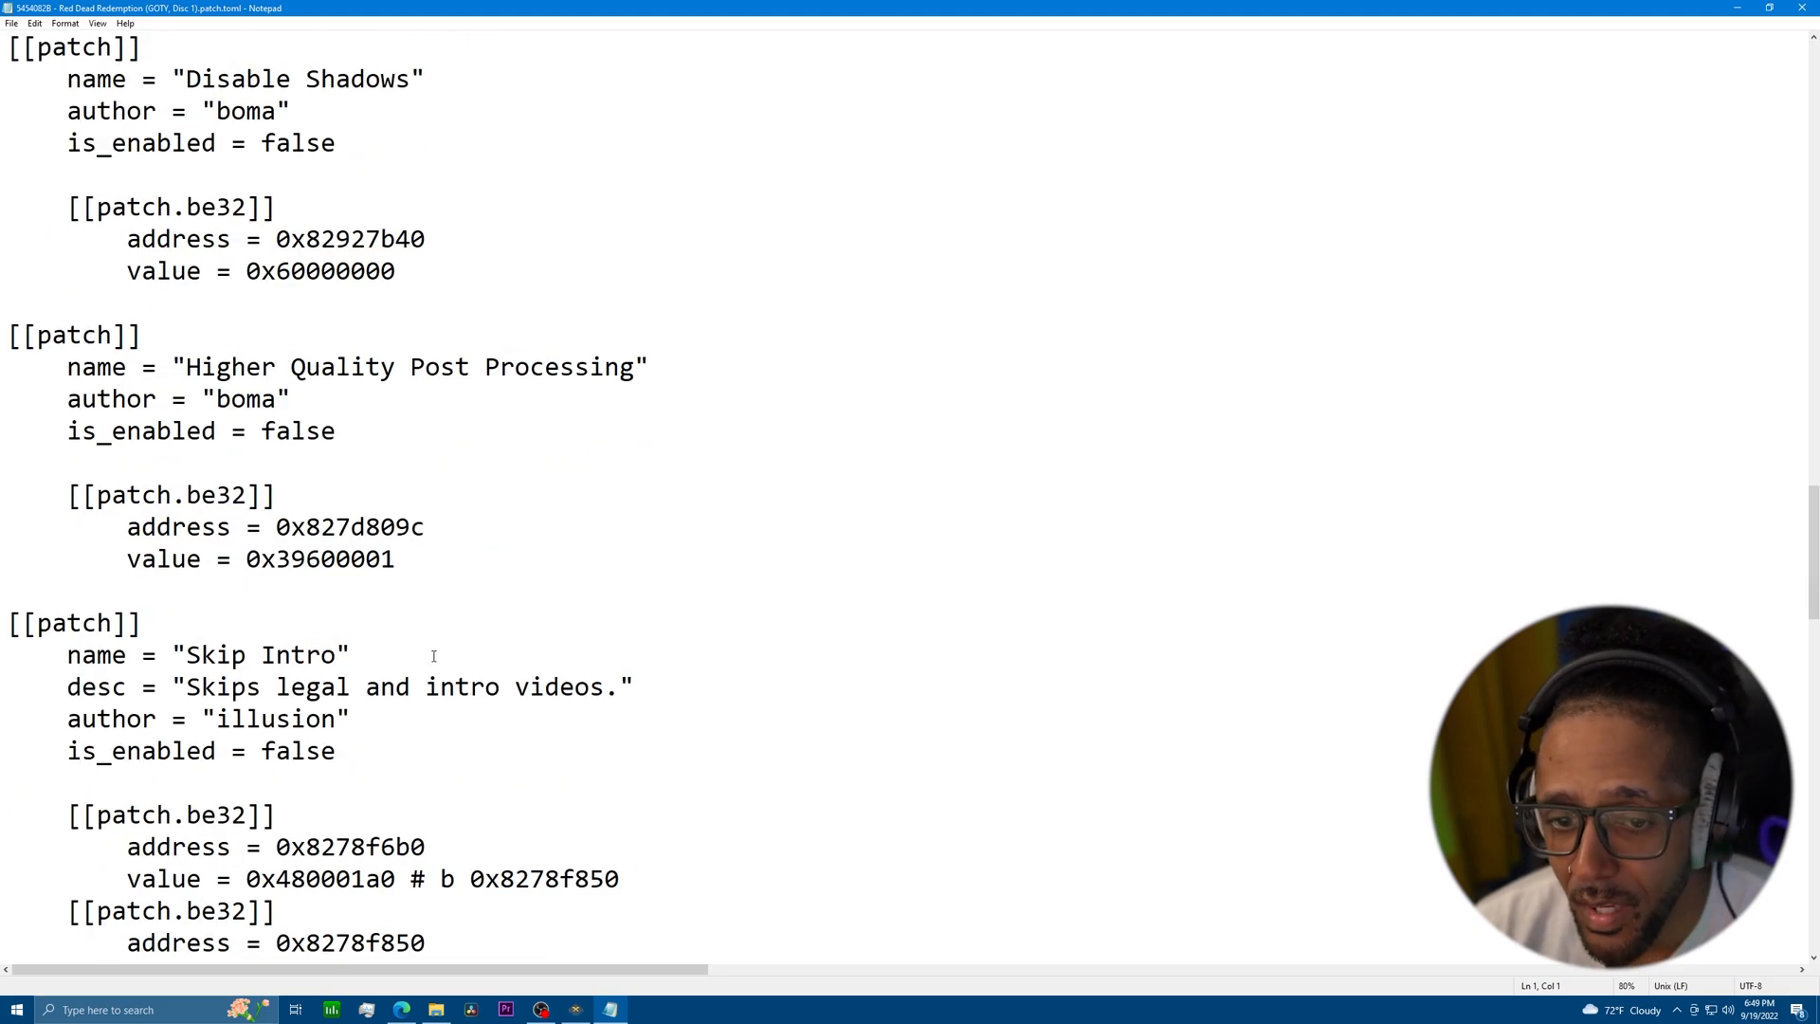
scroll(324, 627, down, 7)
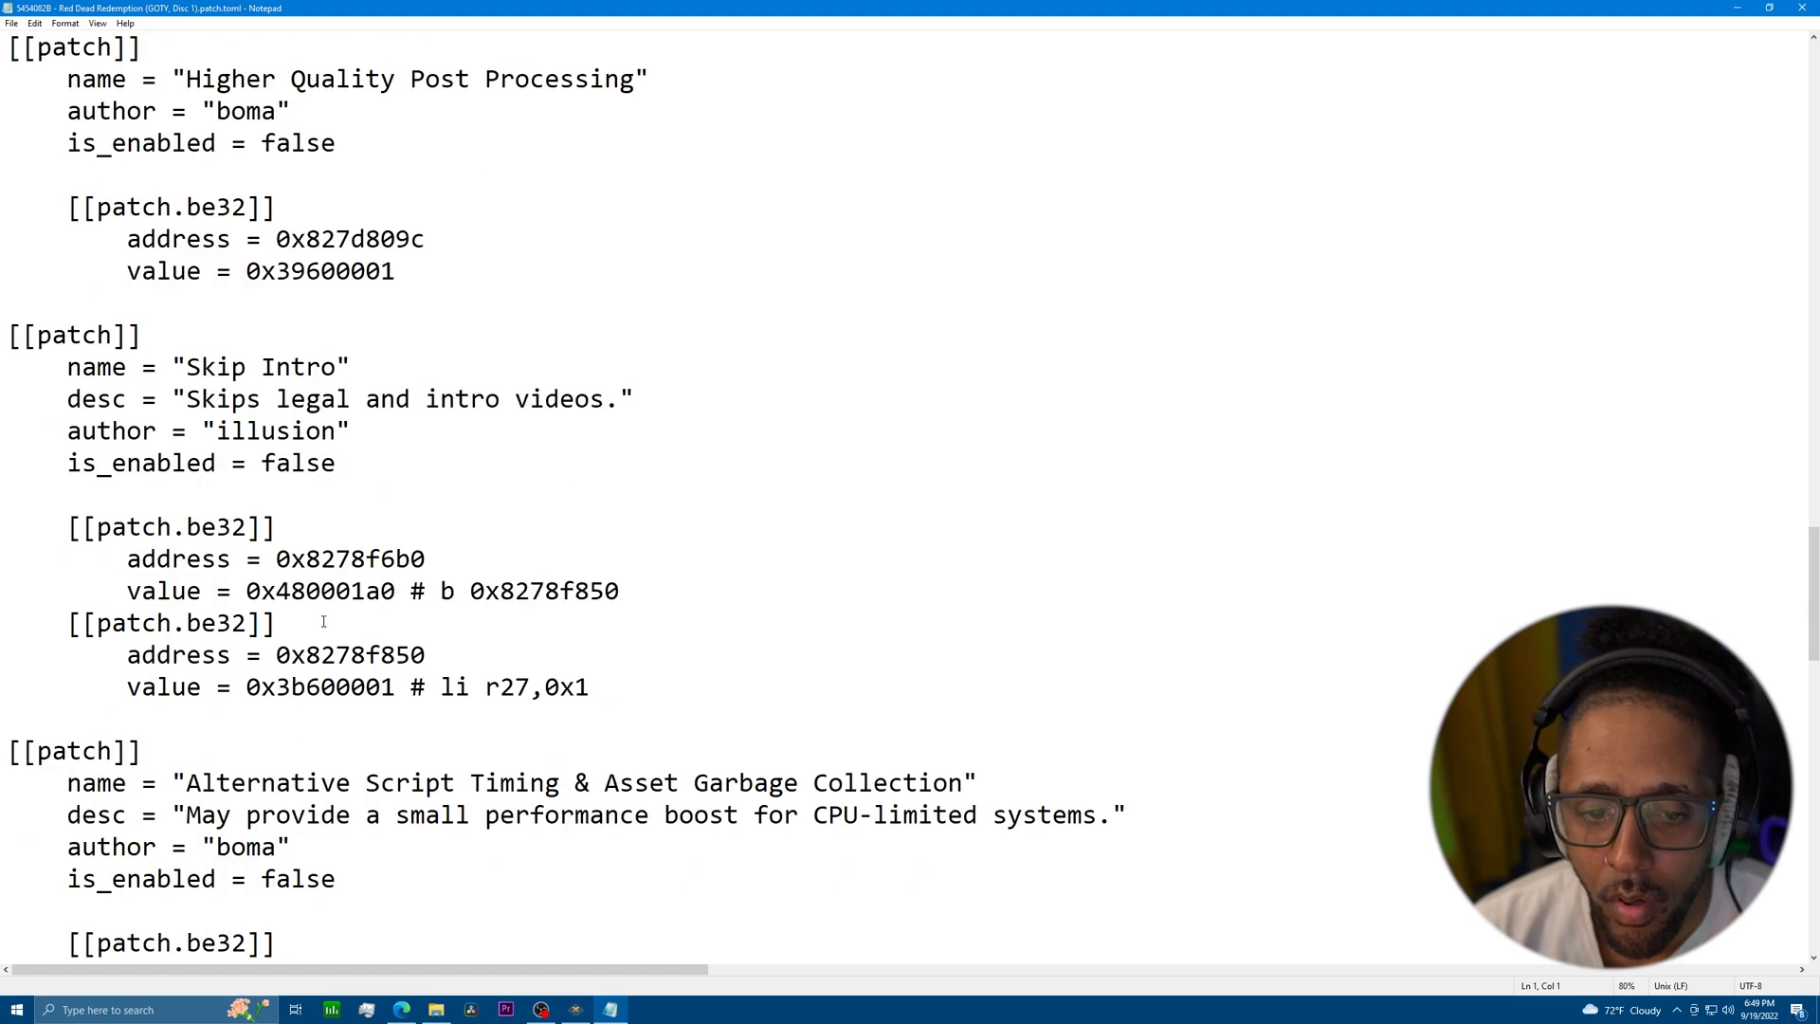
scroll(324, 614, down, 11)
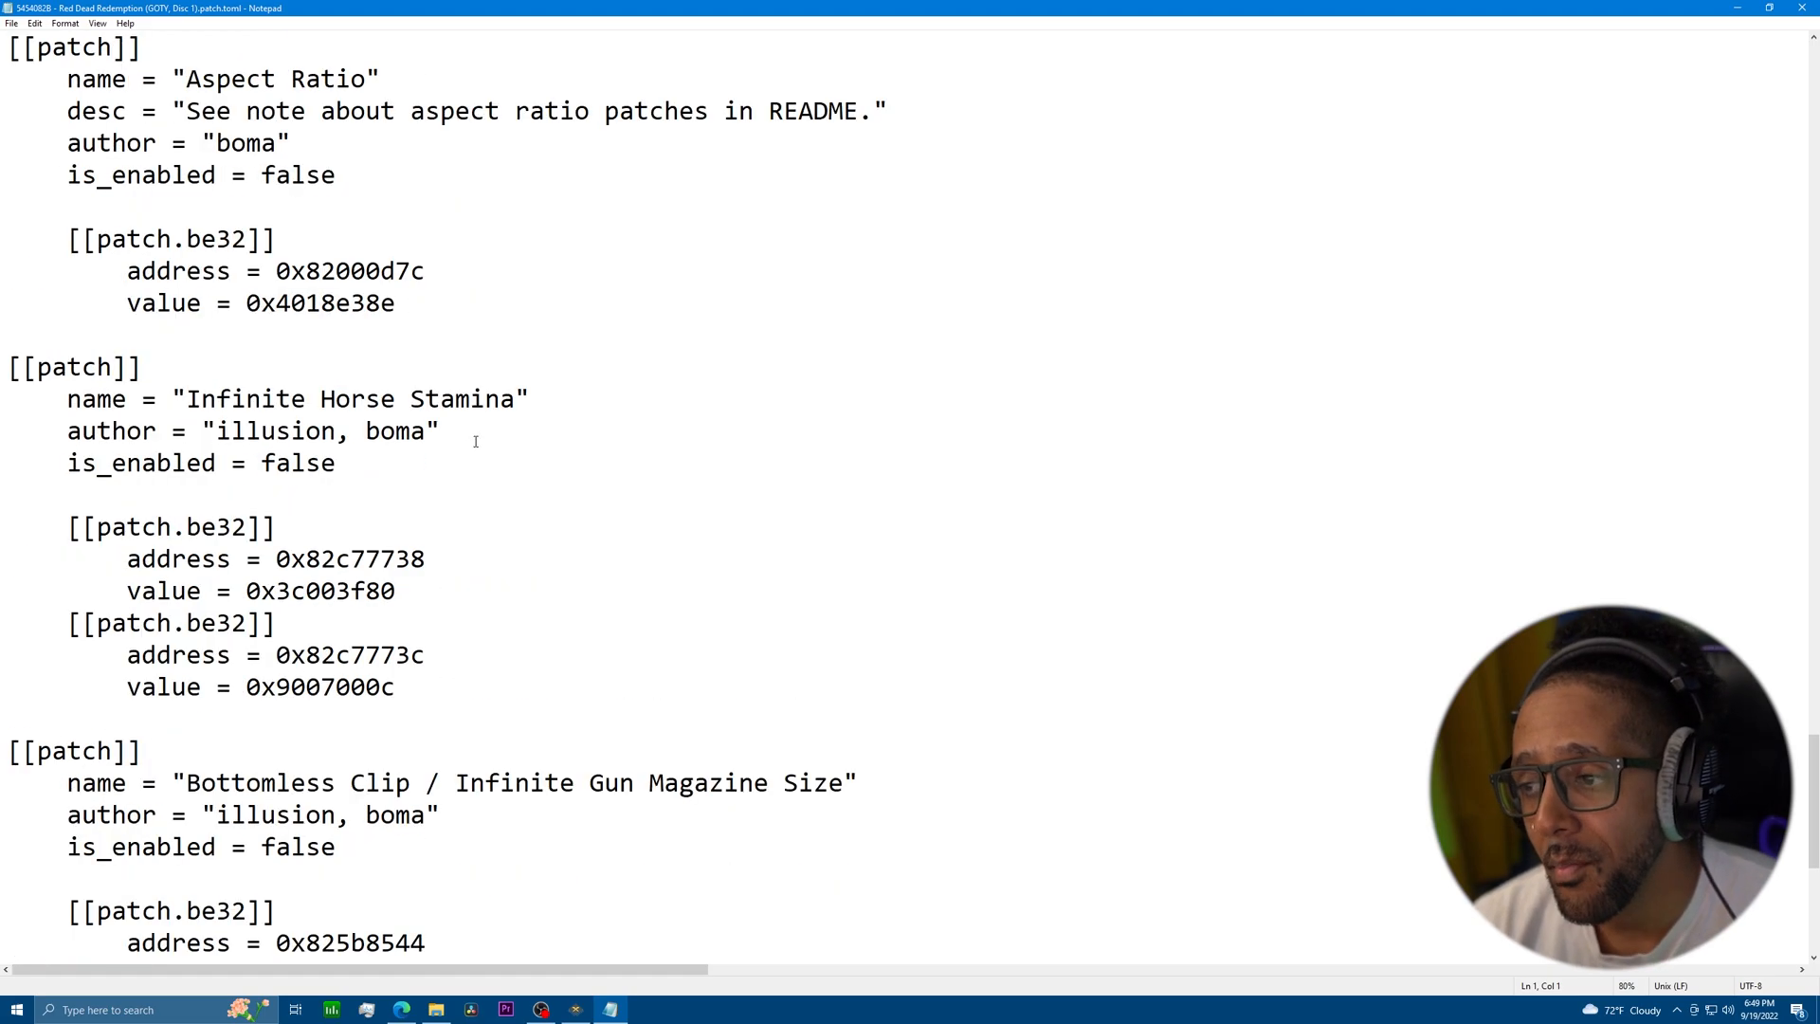
scroll(607, 512, up, 20)
scroll(634, 450, up, 20)
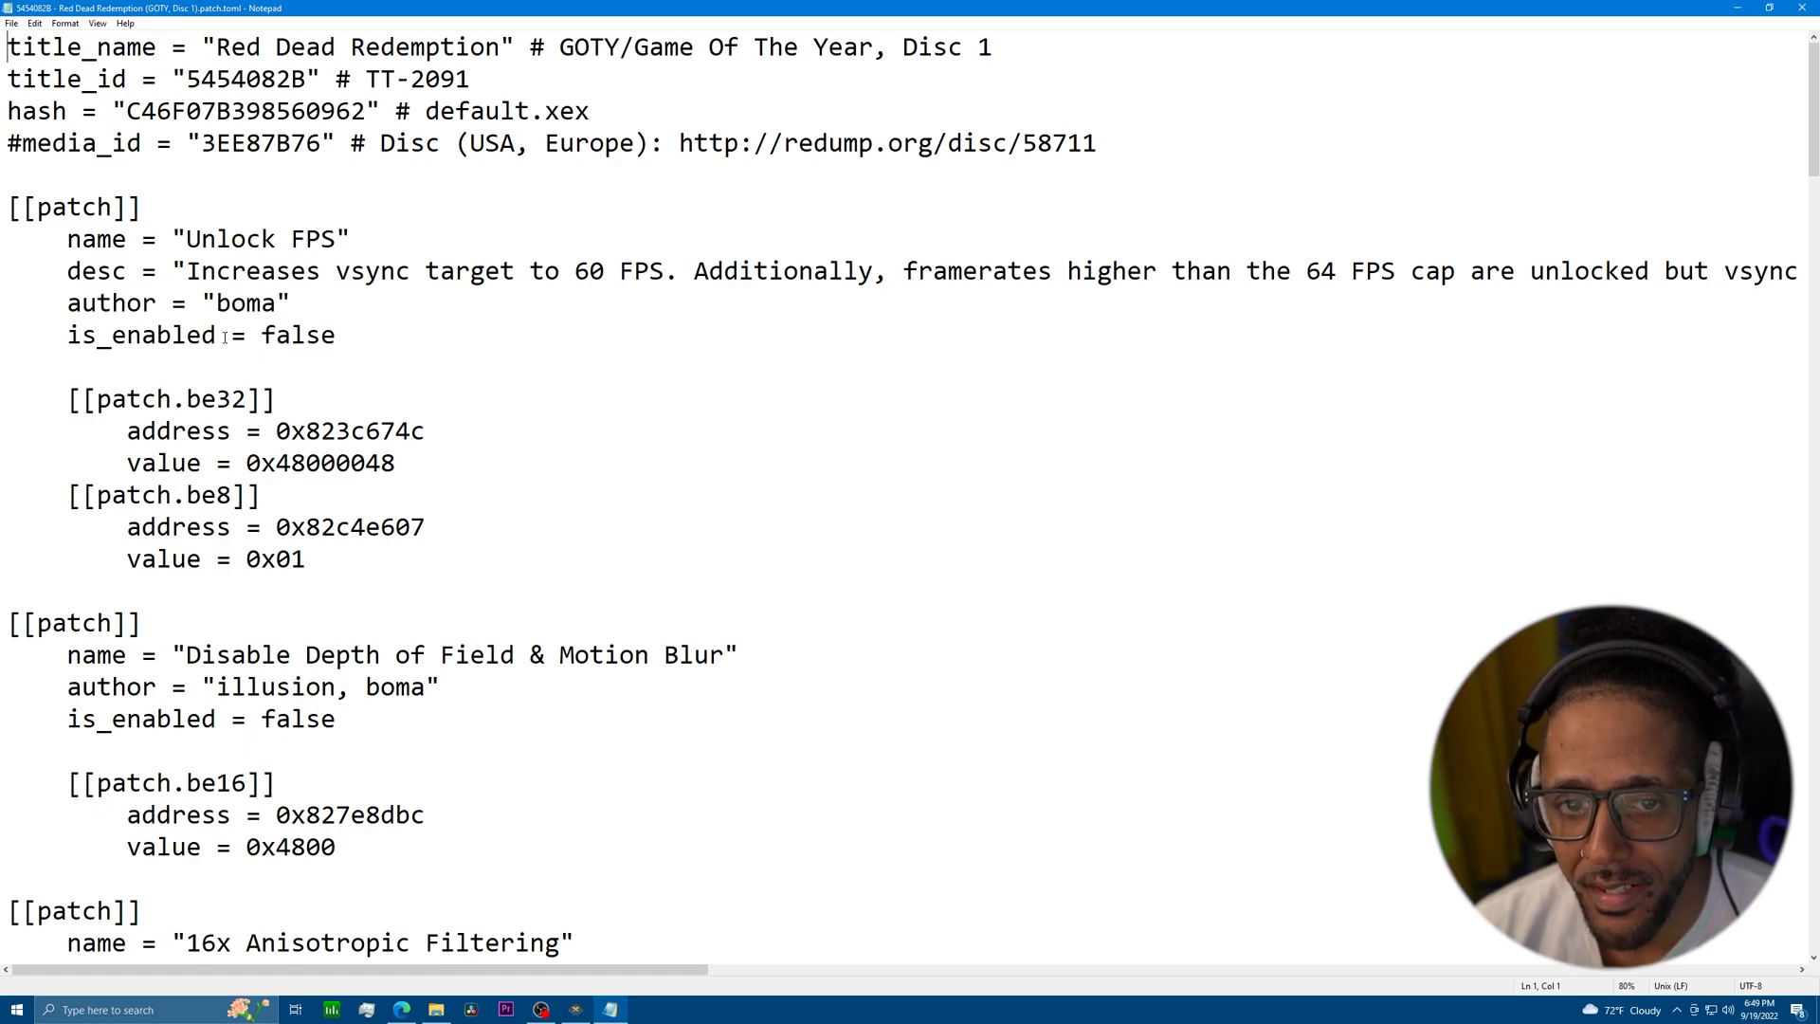
Set is_enabled to true for the "Unlock FPS" patch.
click(266, 337)
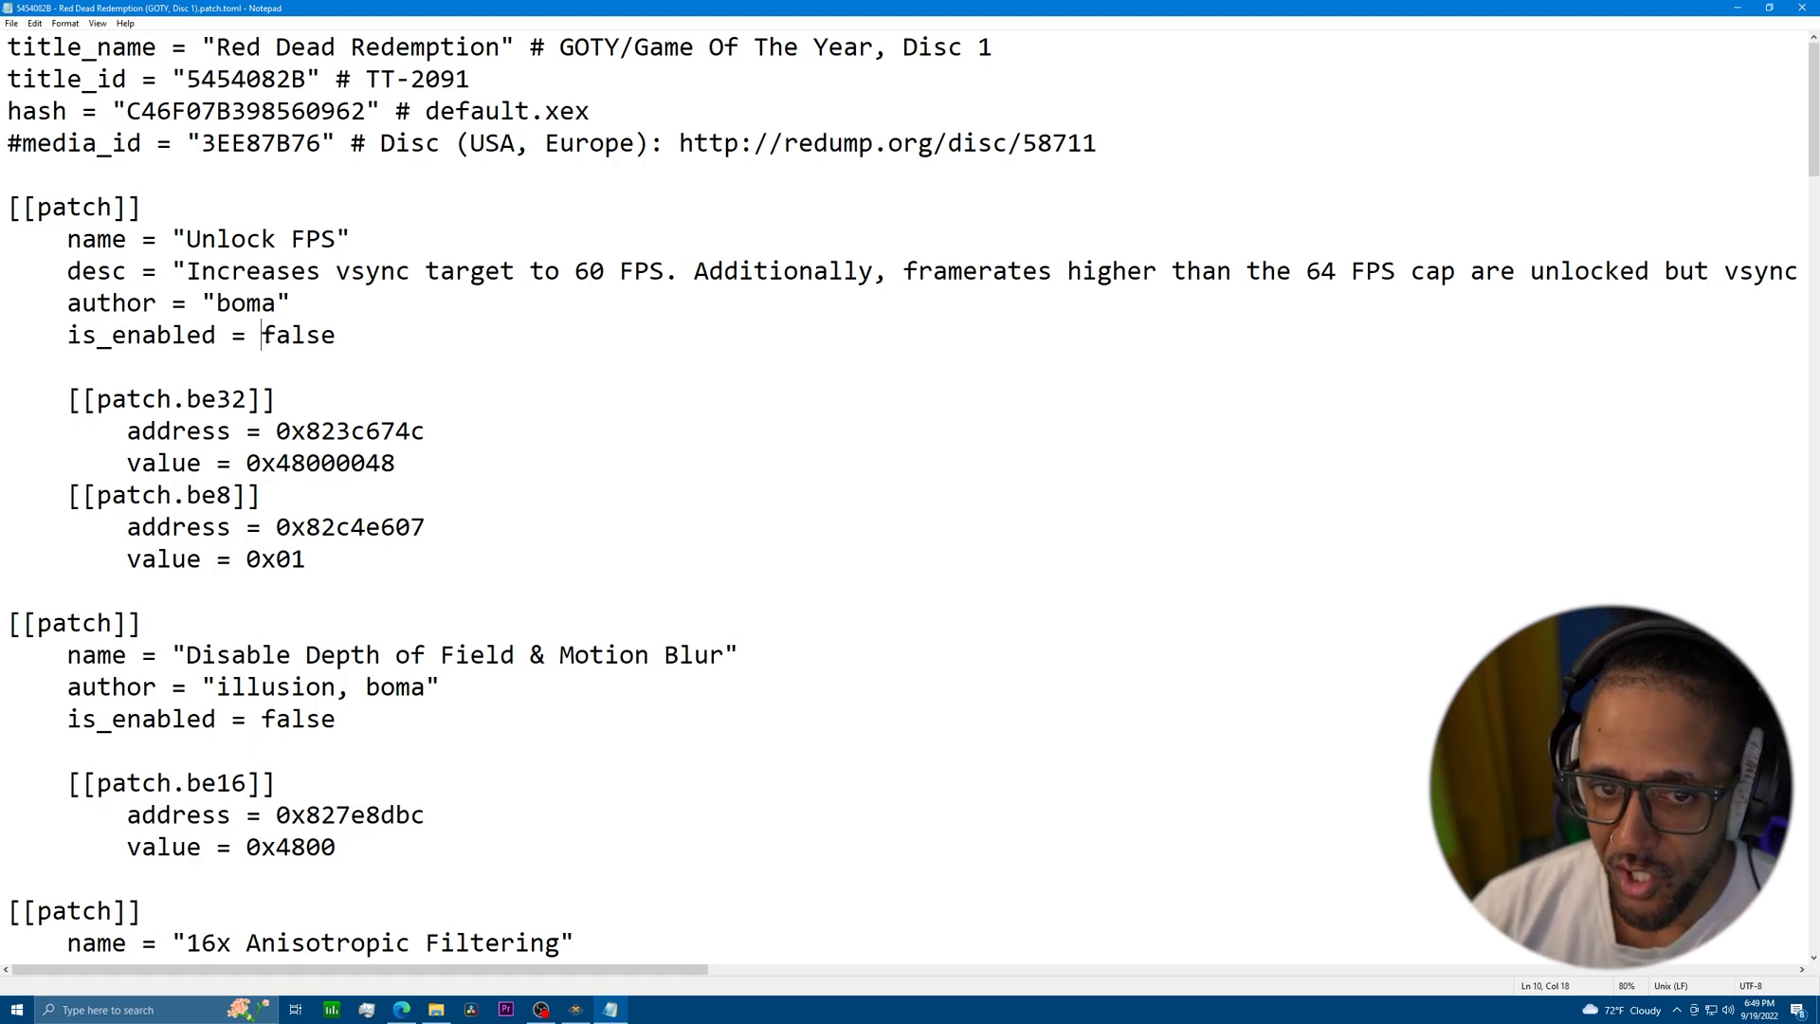
drag(263, 338, 252, 338)
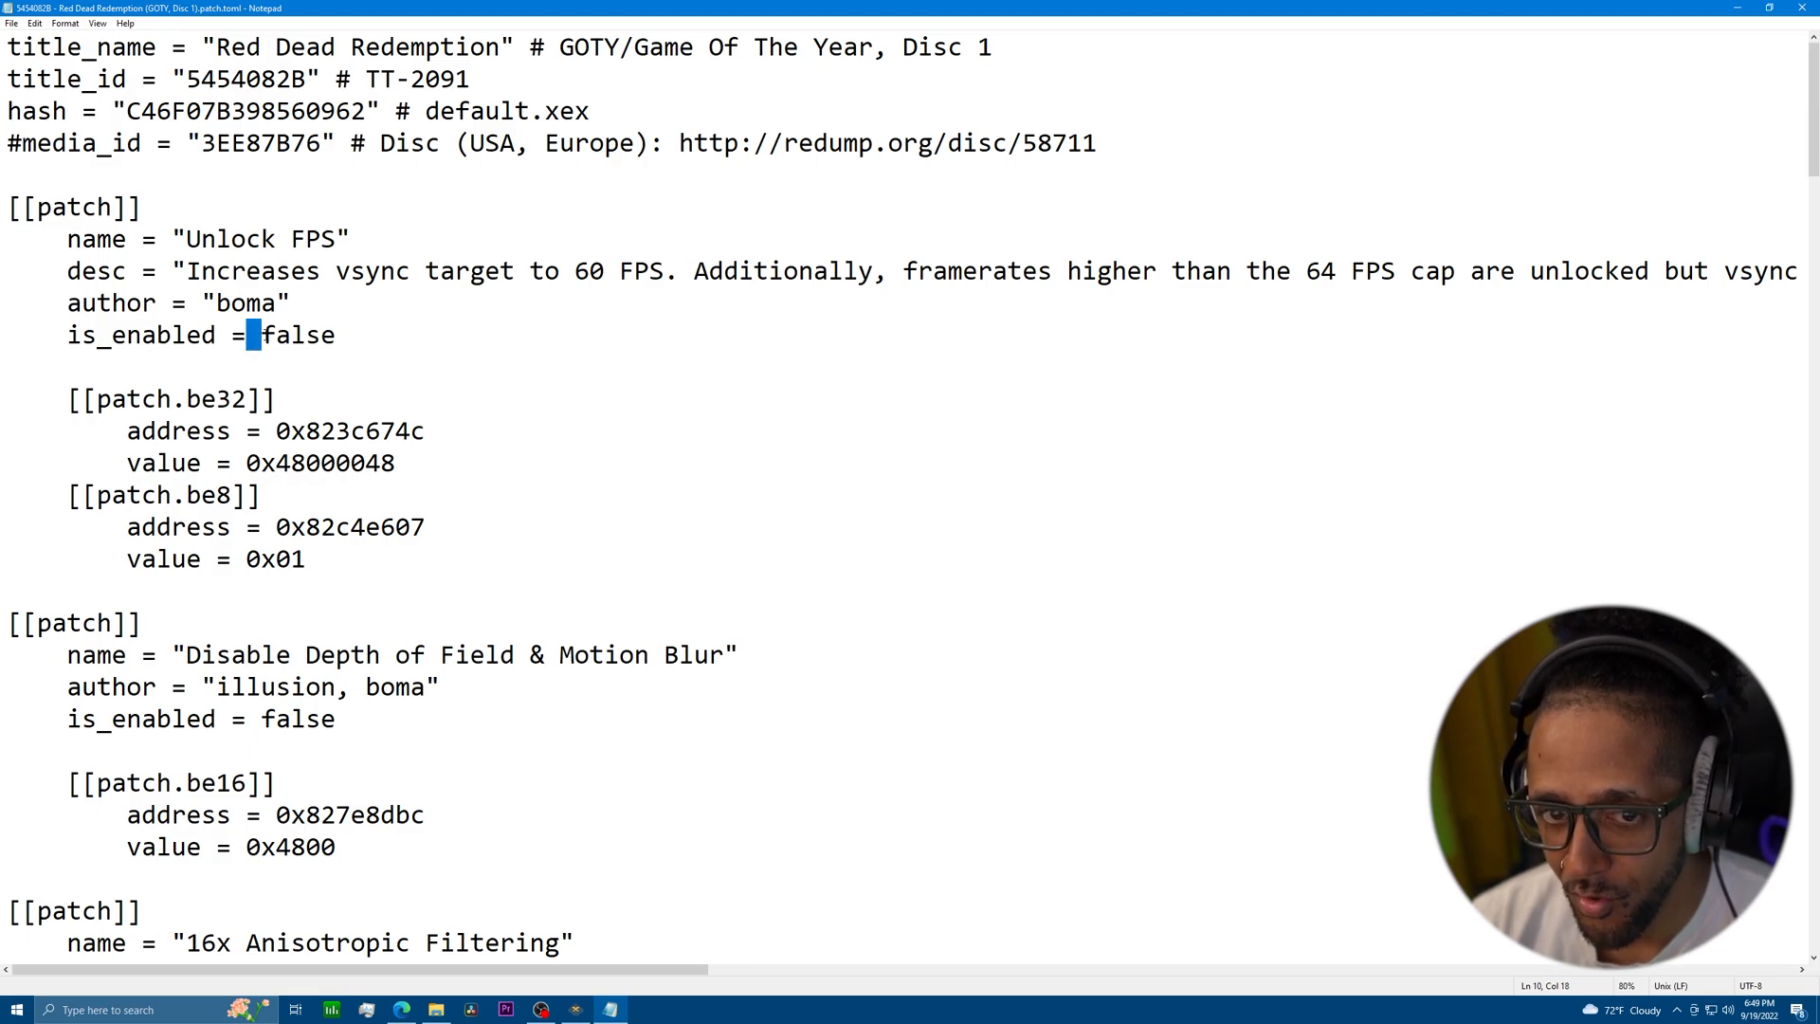
click(336, 333)
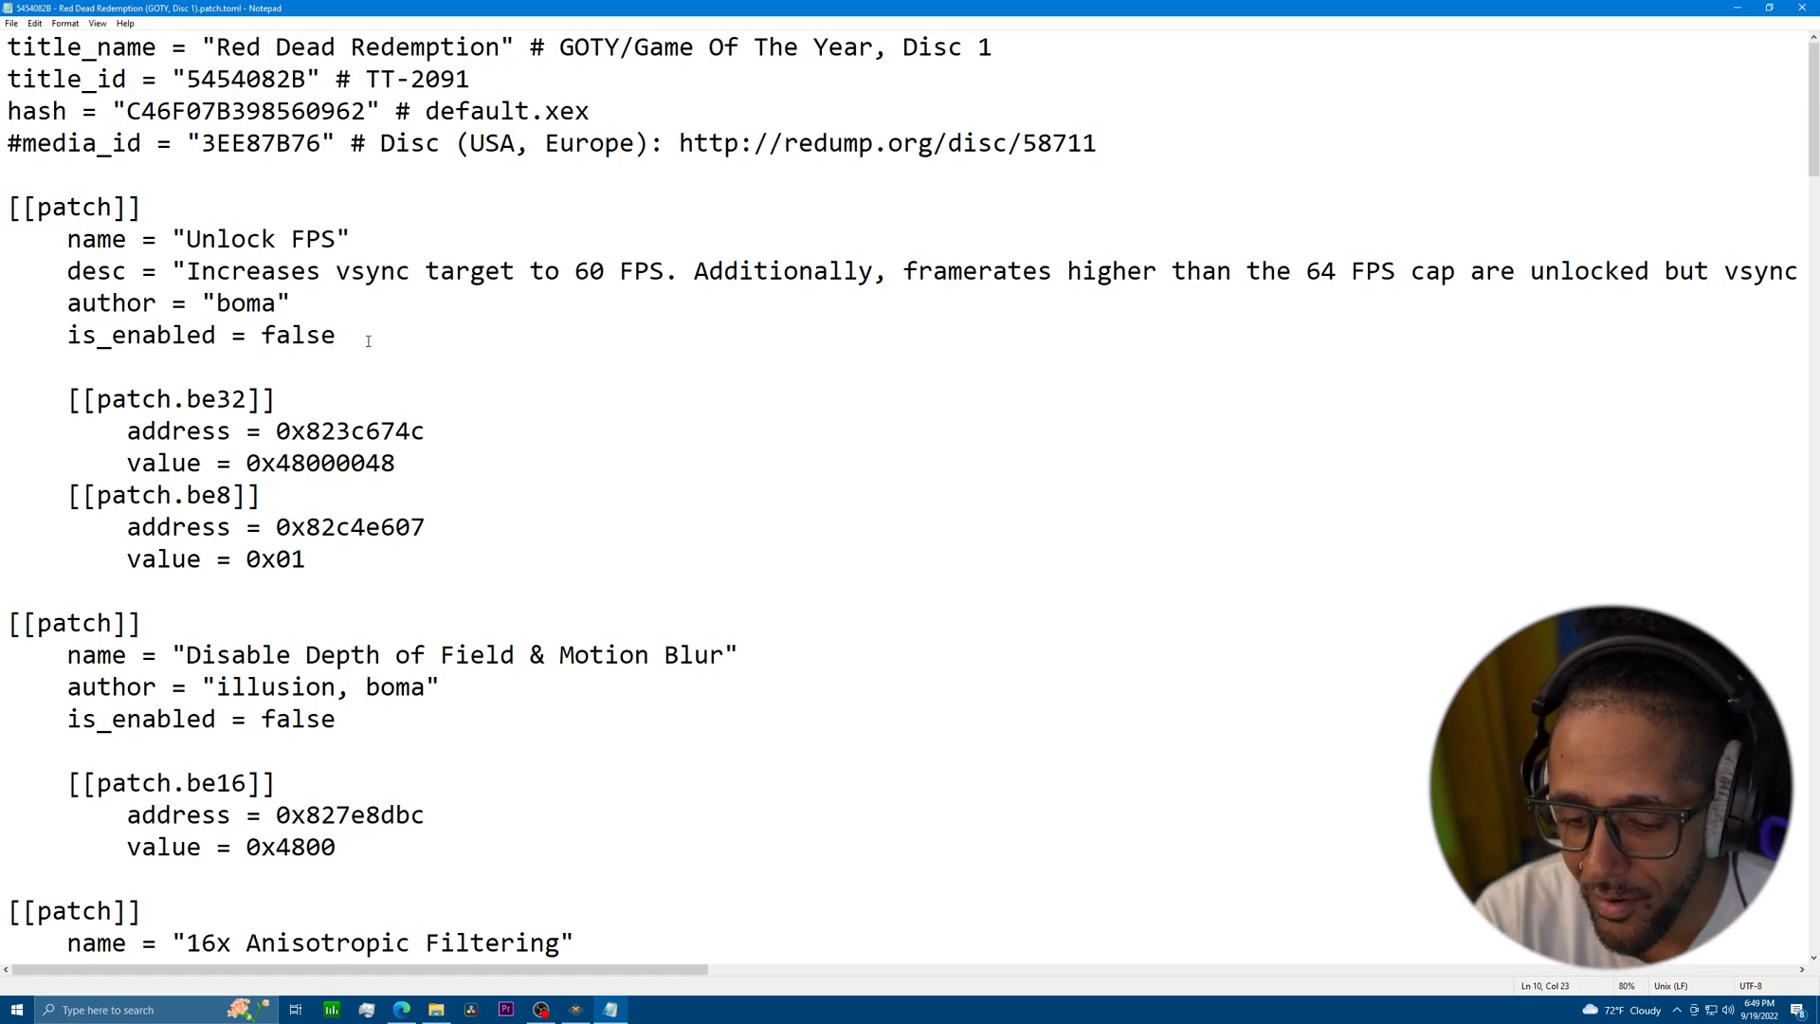
key(BackSpace)
key(BackSpace)
key(BackSpace)
key(BackSpace)
key(BackSpace)
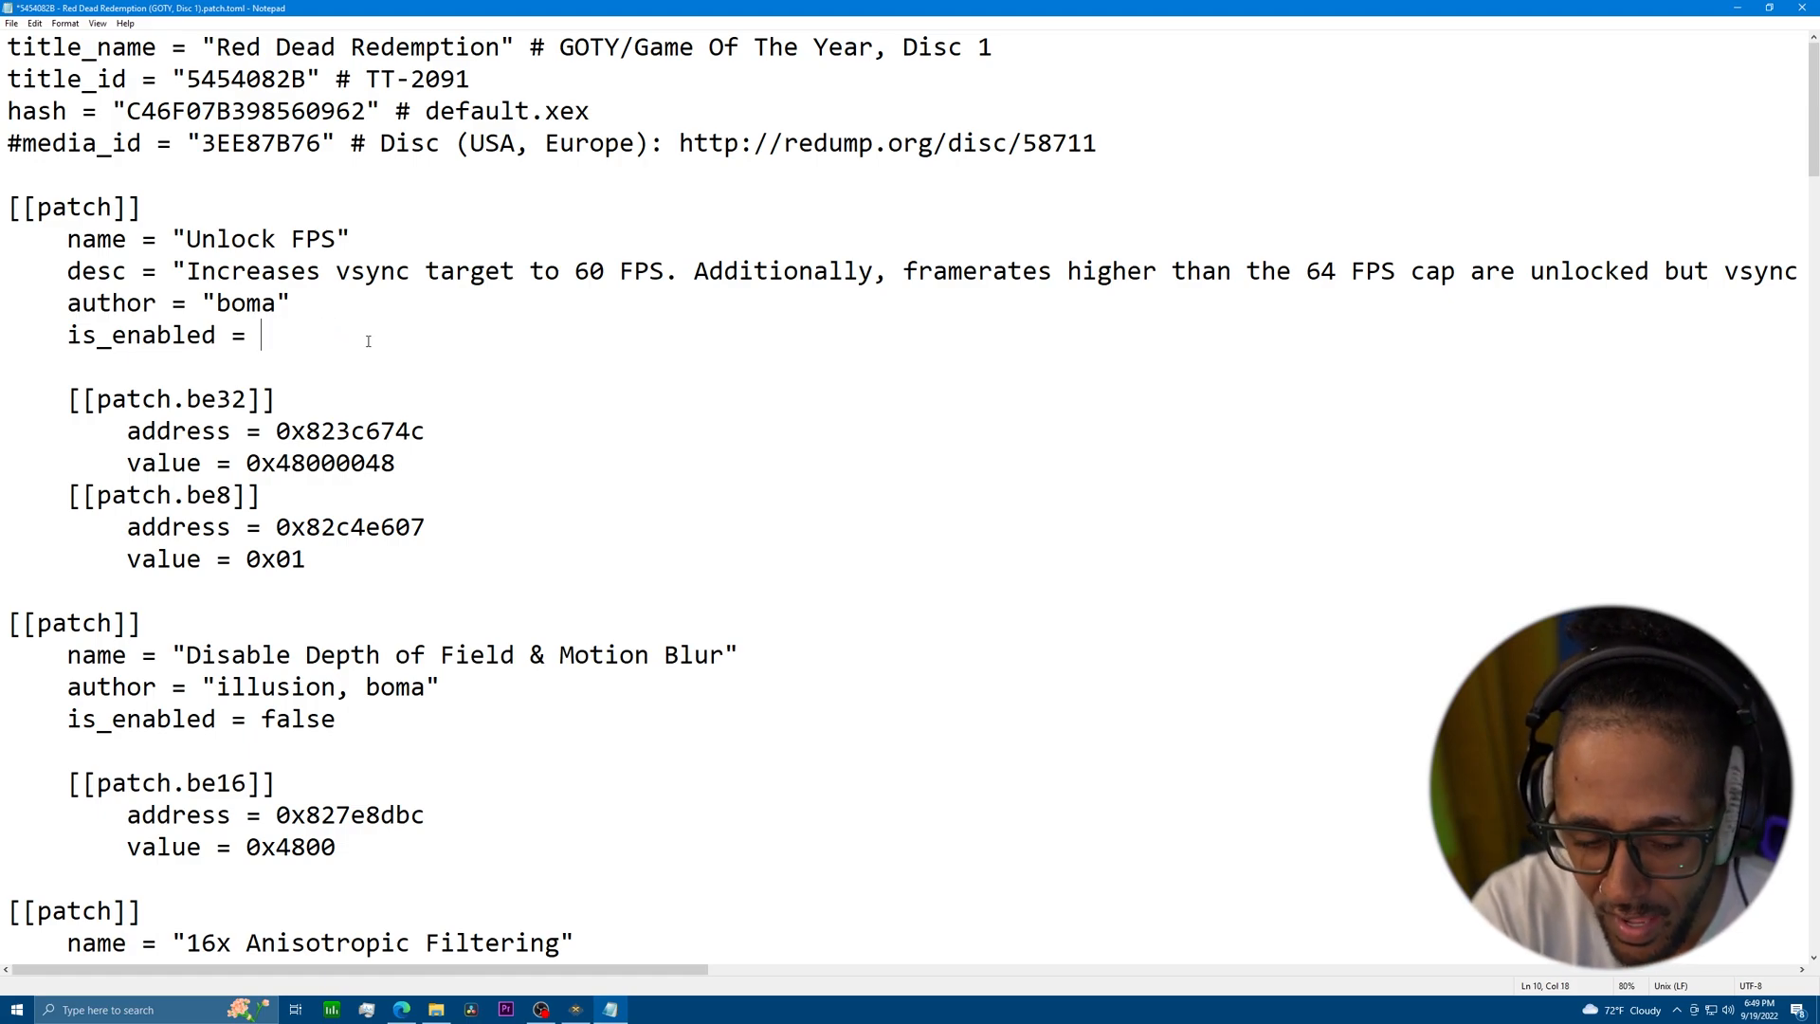
text(true)
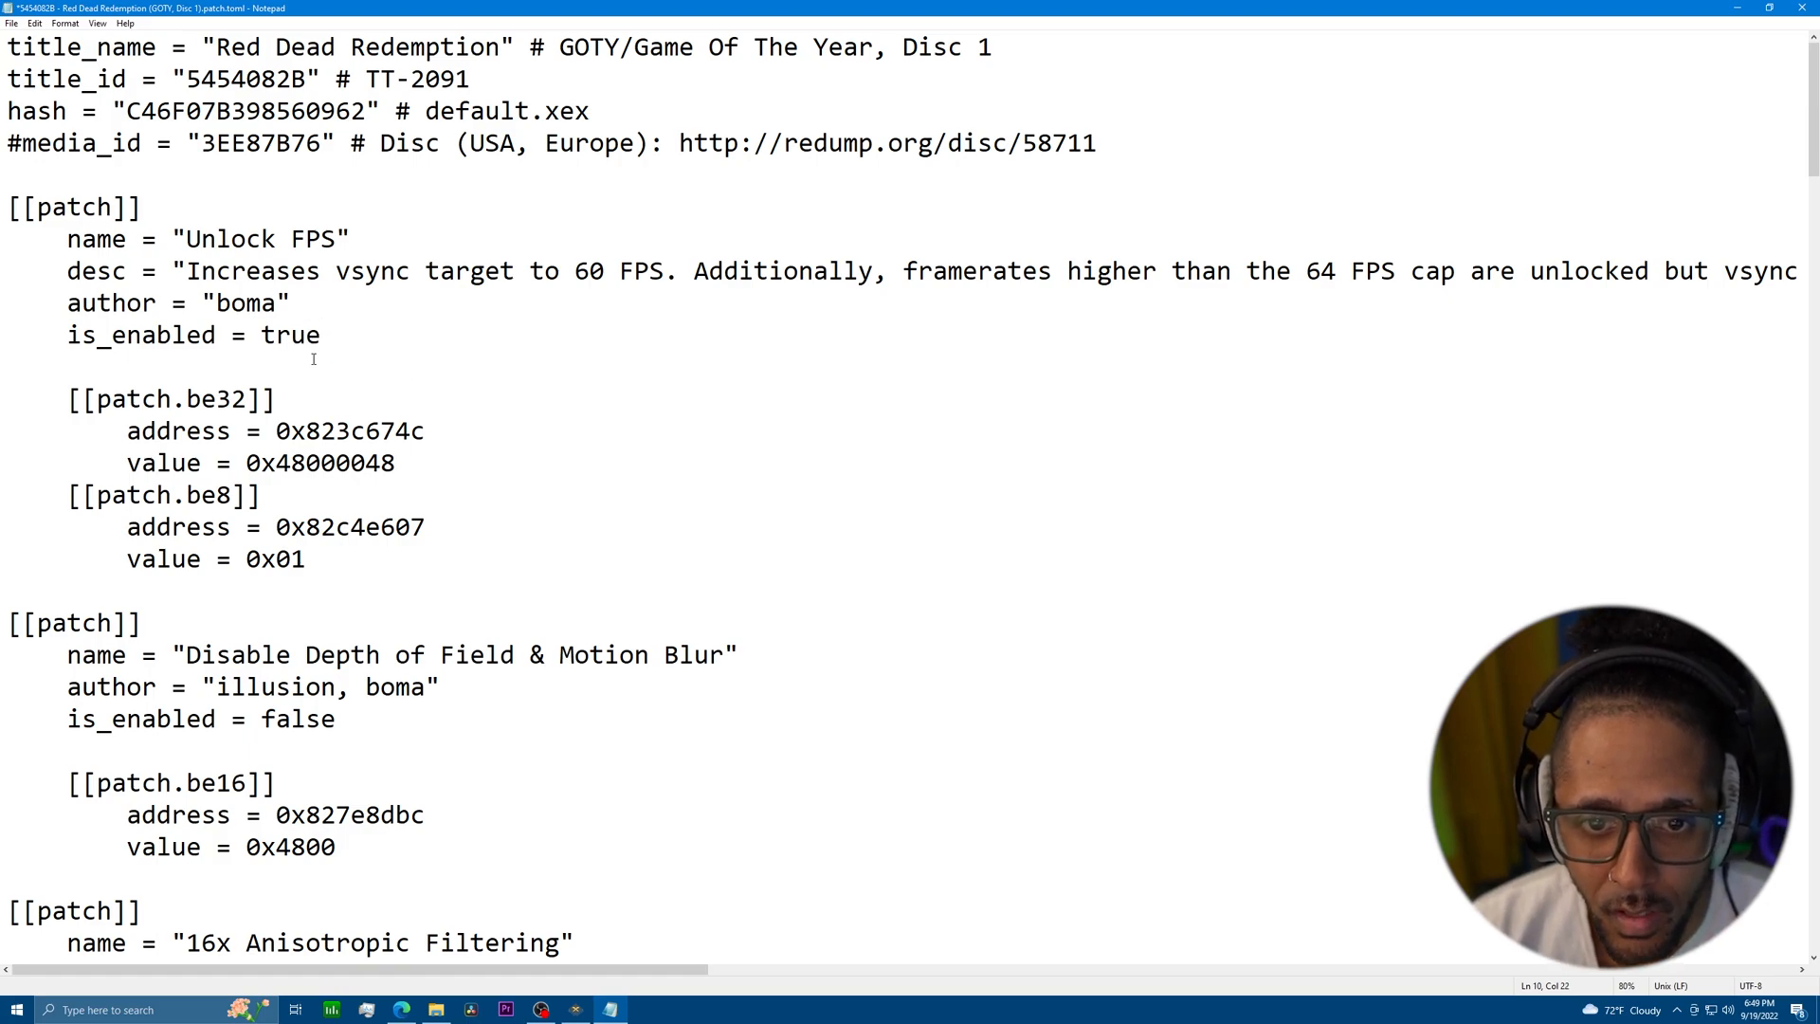
Copy the word true and paste it over the is_enabled values of "Disable Depth of Field & Motion Blur" and "16x Anisotropic Filtering".
mouse_move(263, 335)
mouse_down()
mouse_move(319, 335)
mouse_move(263, 335)
mouse_up()
right_click(274, 337)
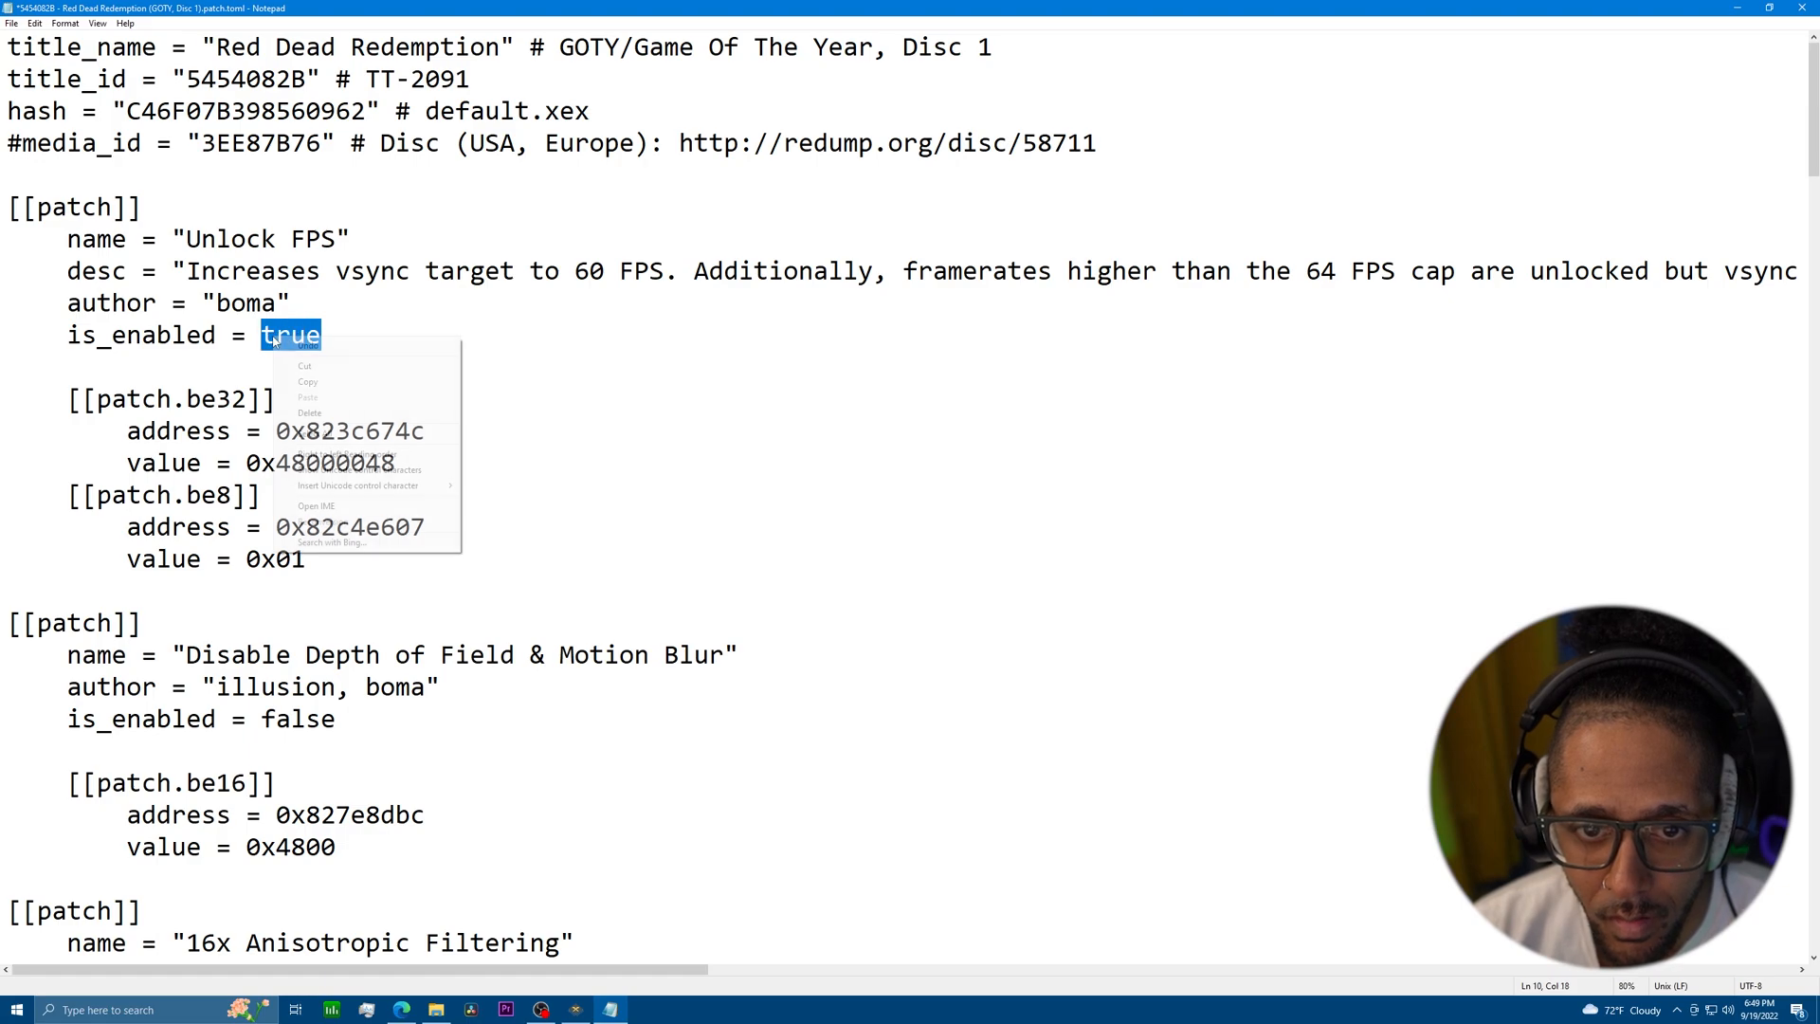
click(308, 381)
click(426, 431)
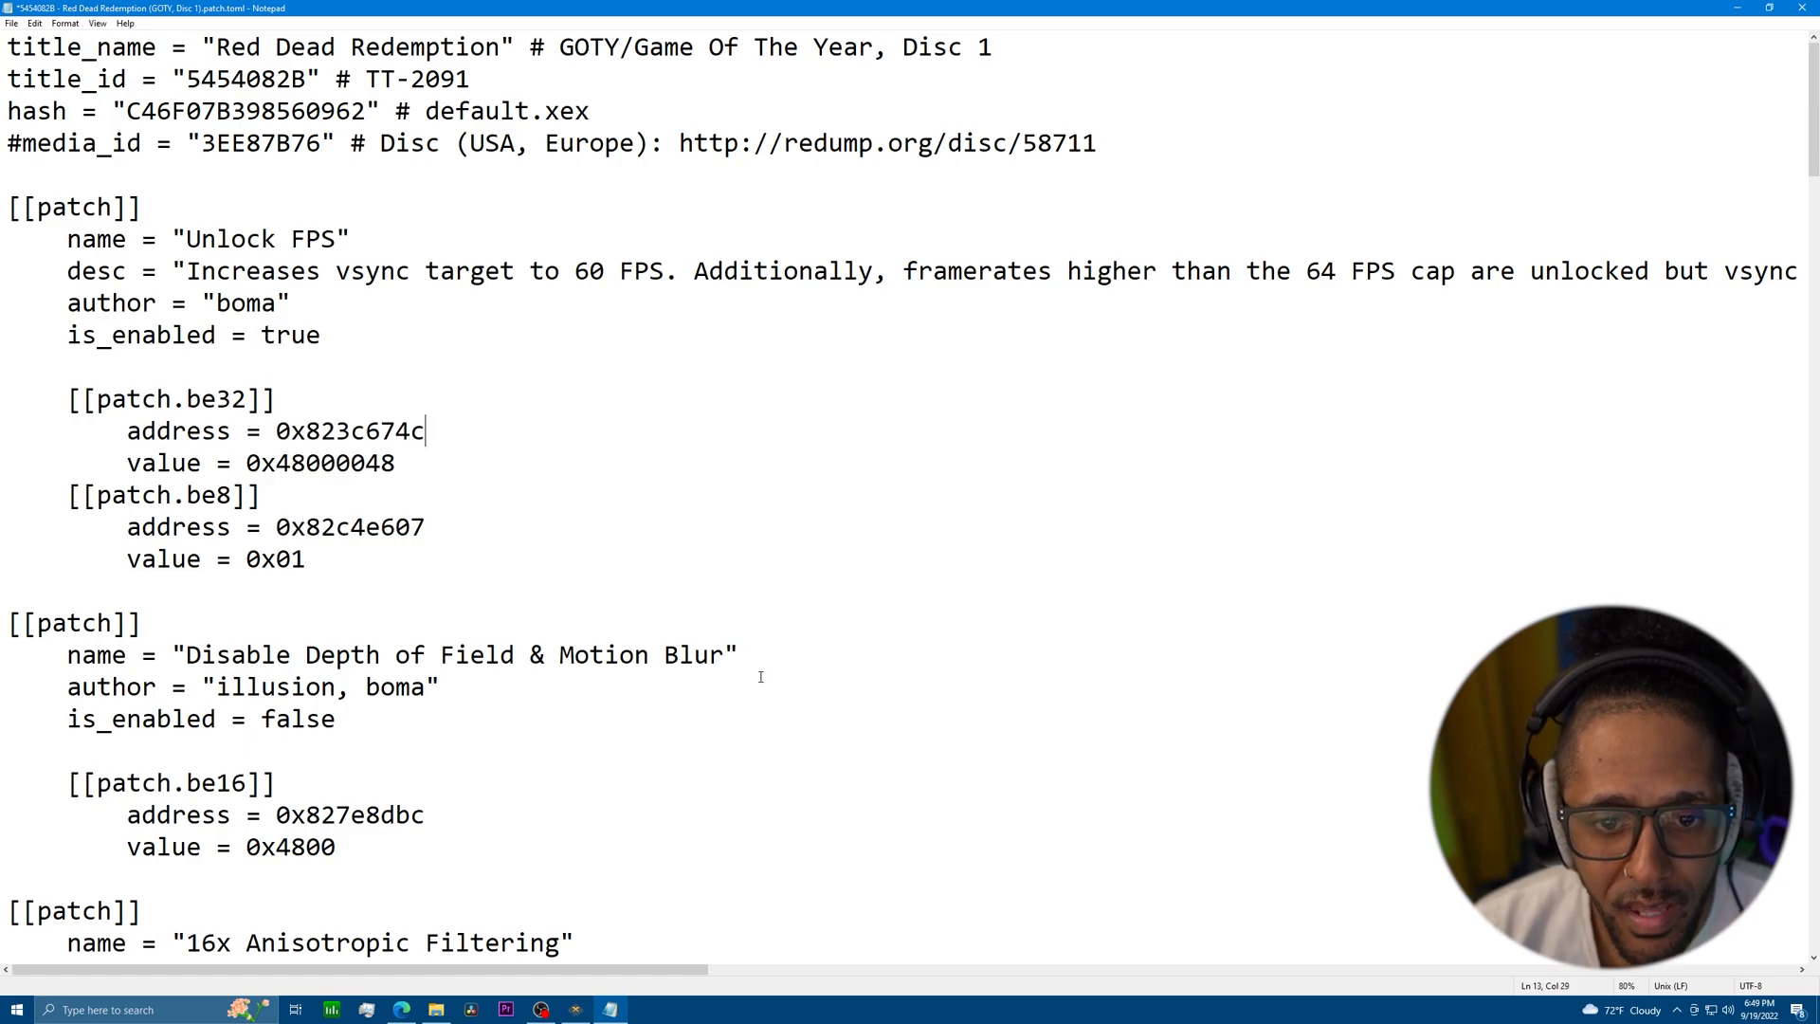
scroll(510, 676, down, 1)
scroll(456, 594, down, 1)
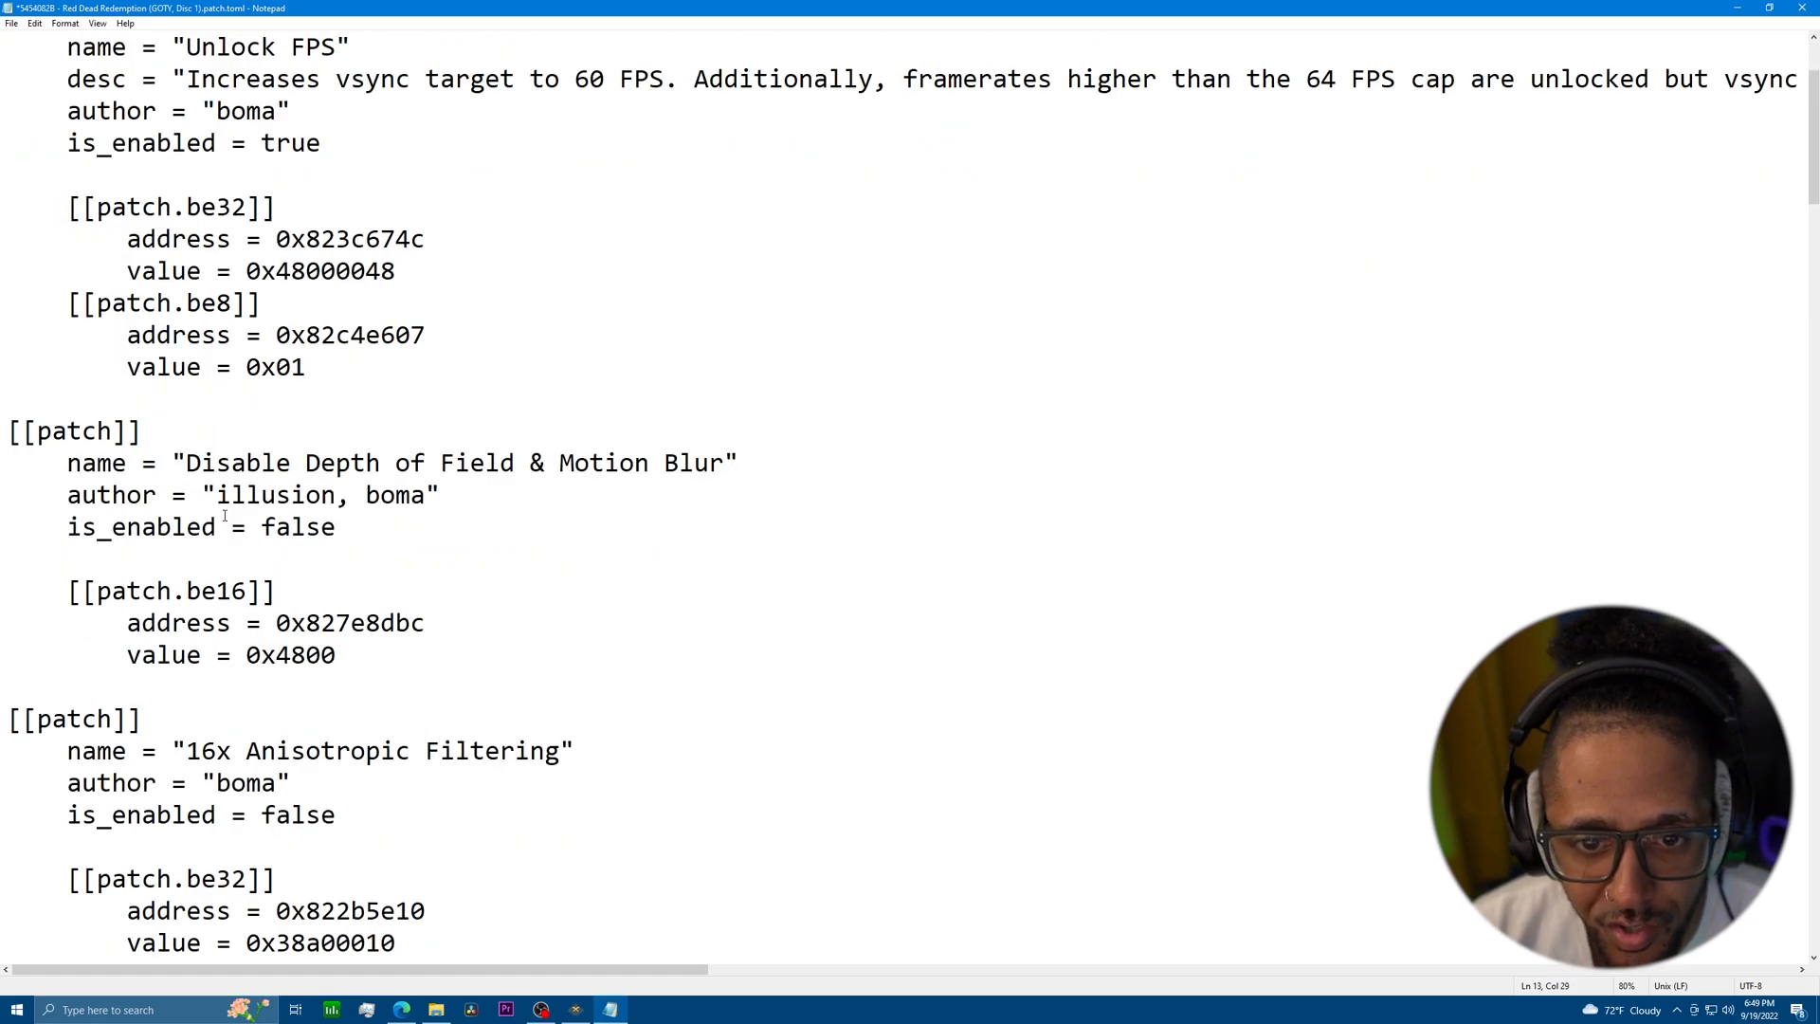
drag(261, 527, 334, 527)
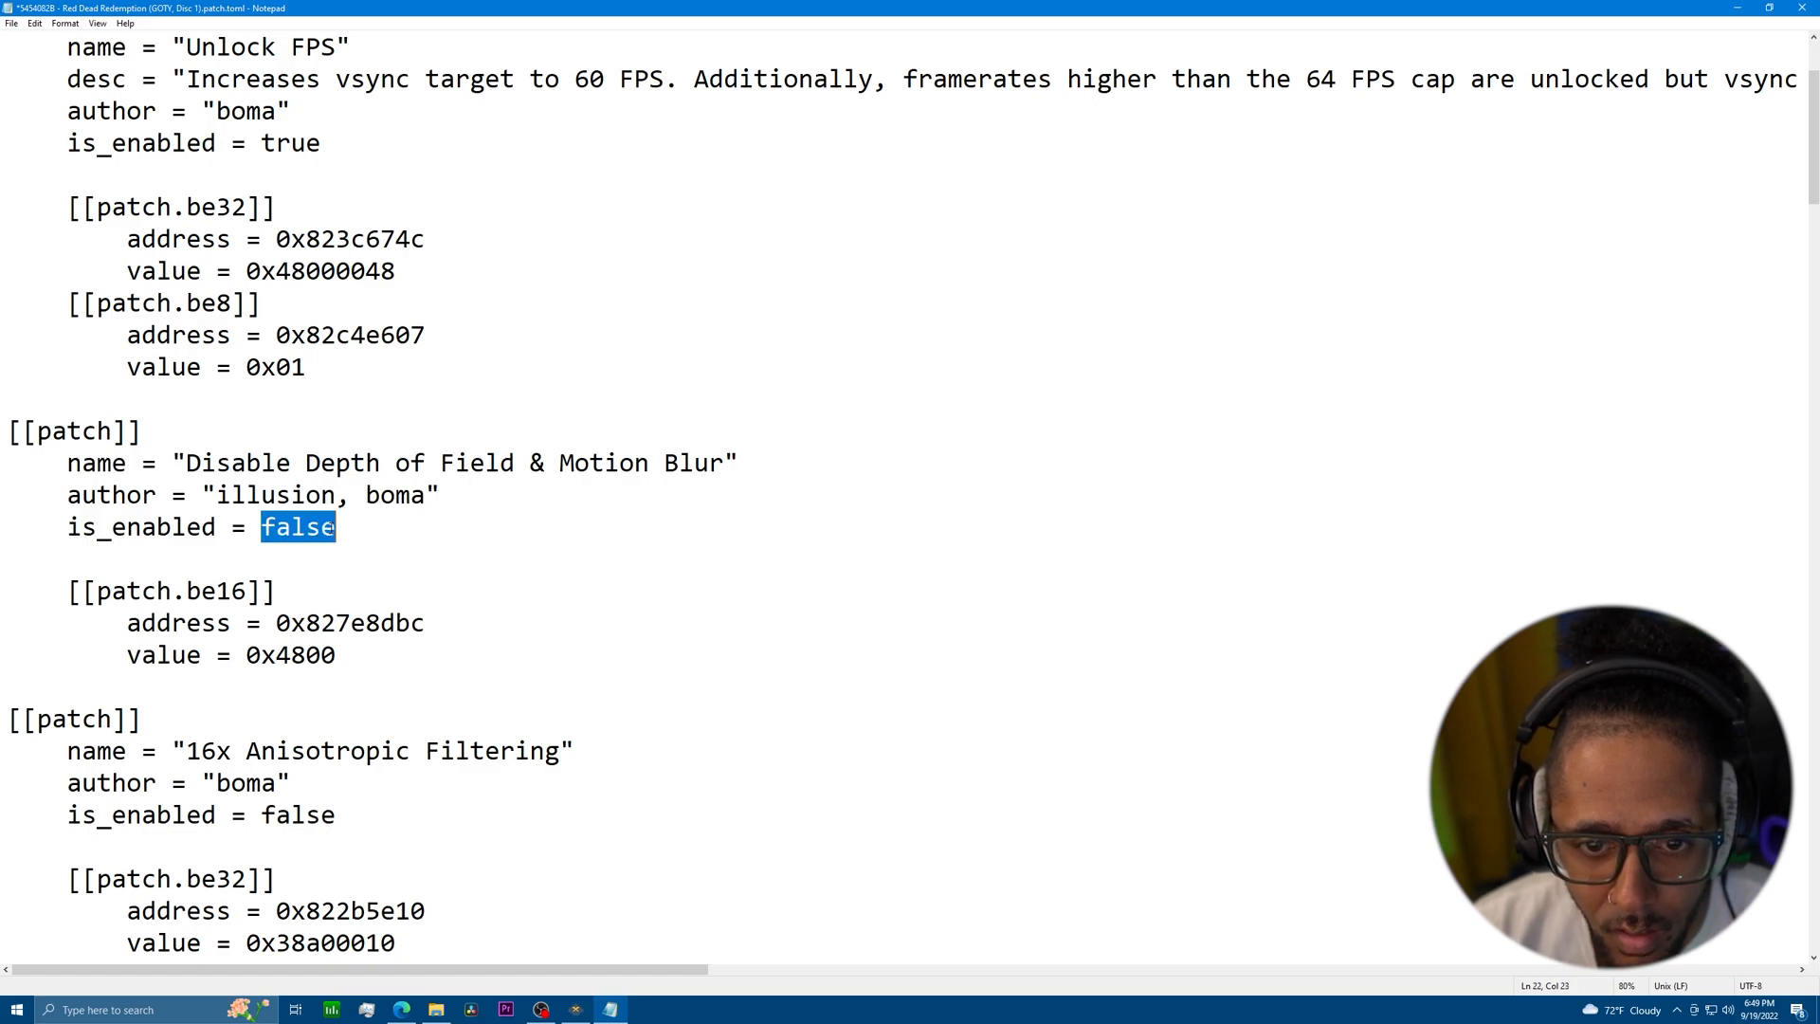
key(ctrl+v)
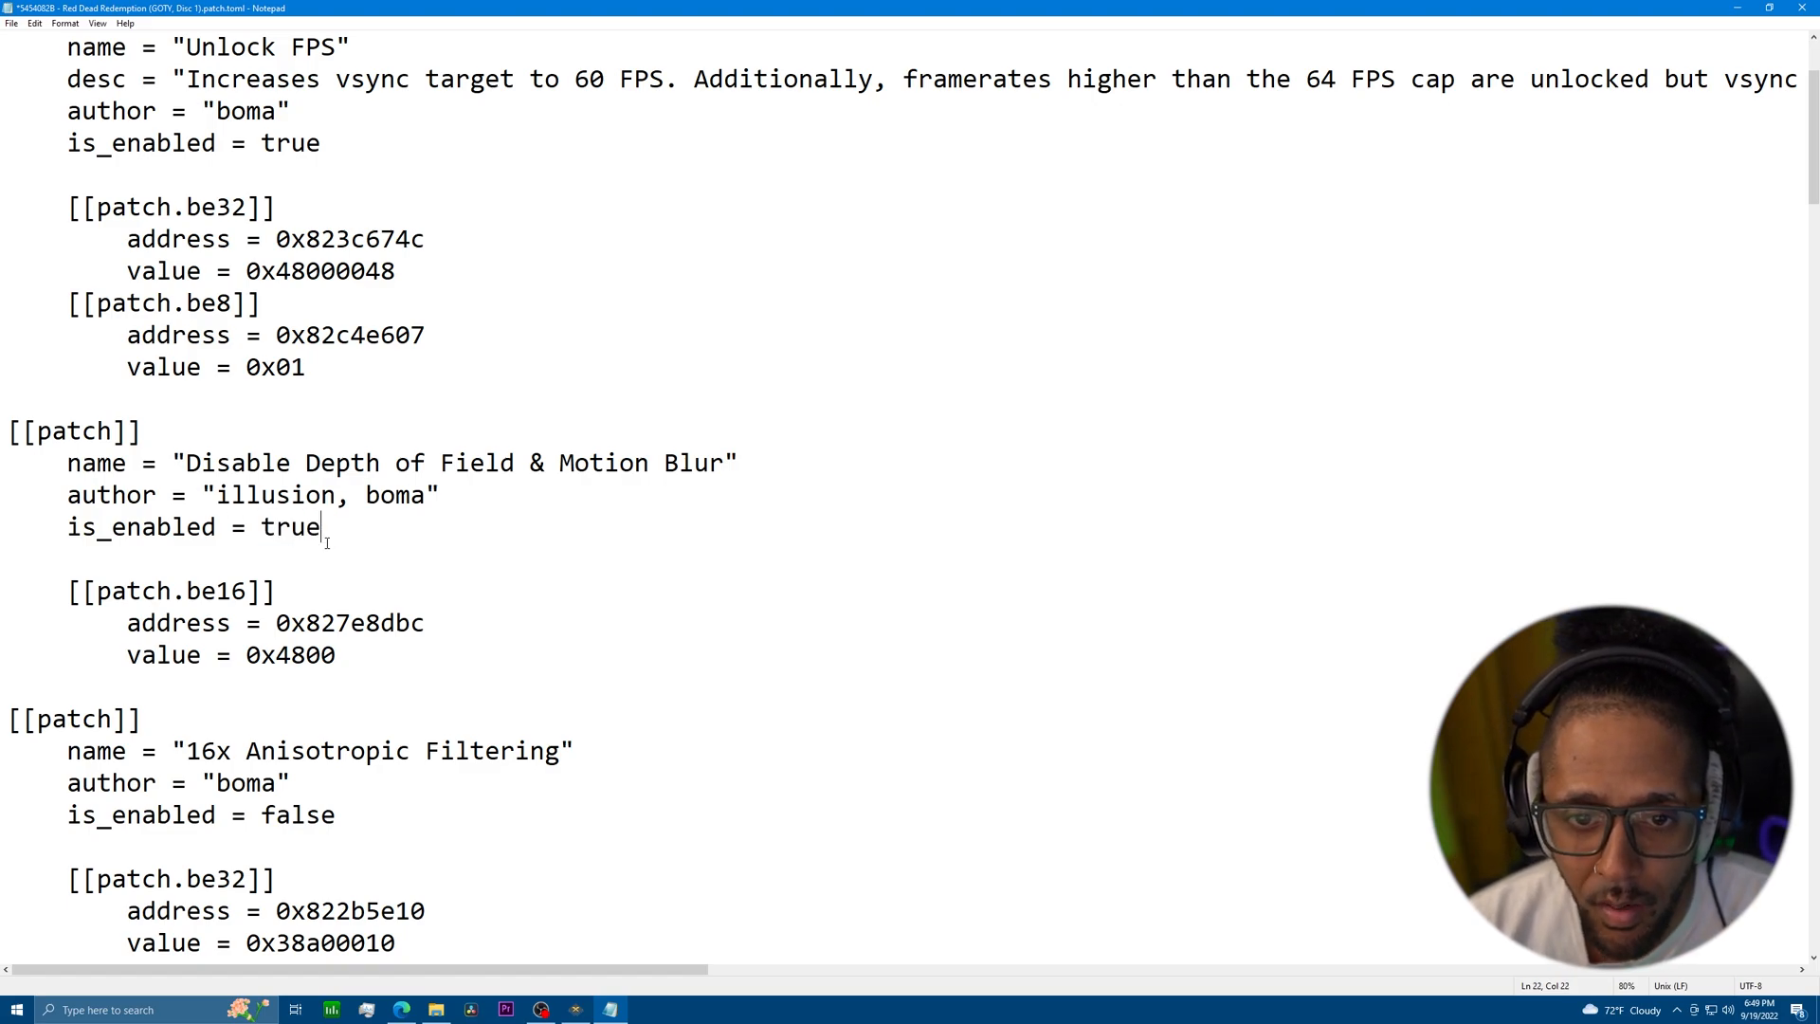
scroll(376, 600, down, 2)
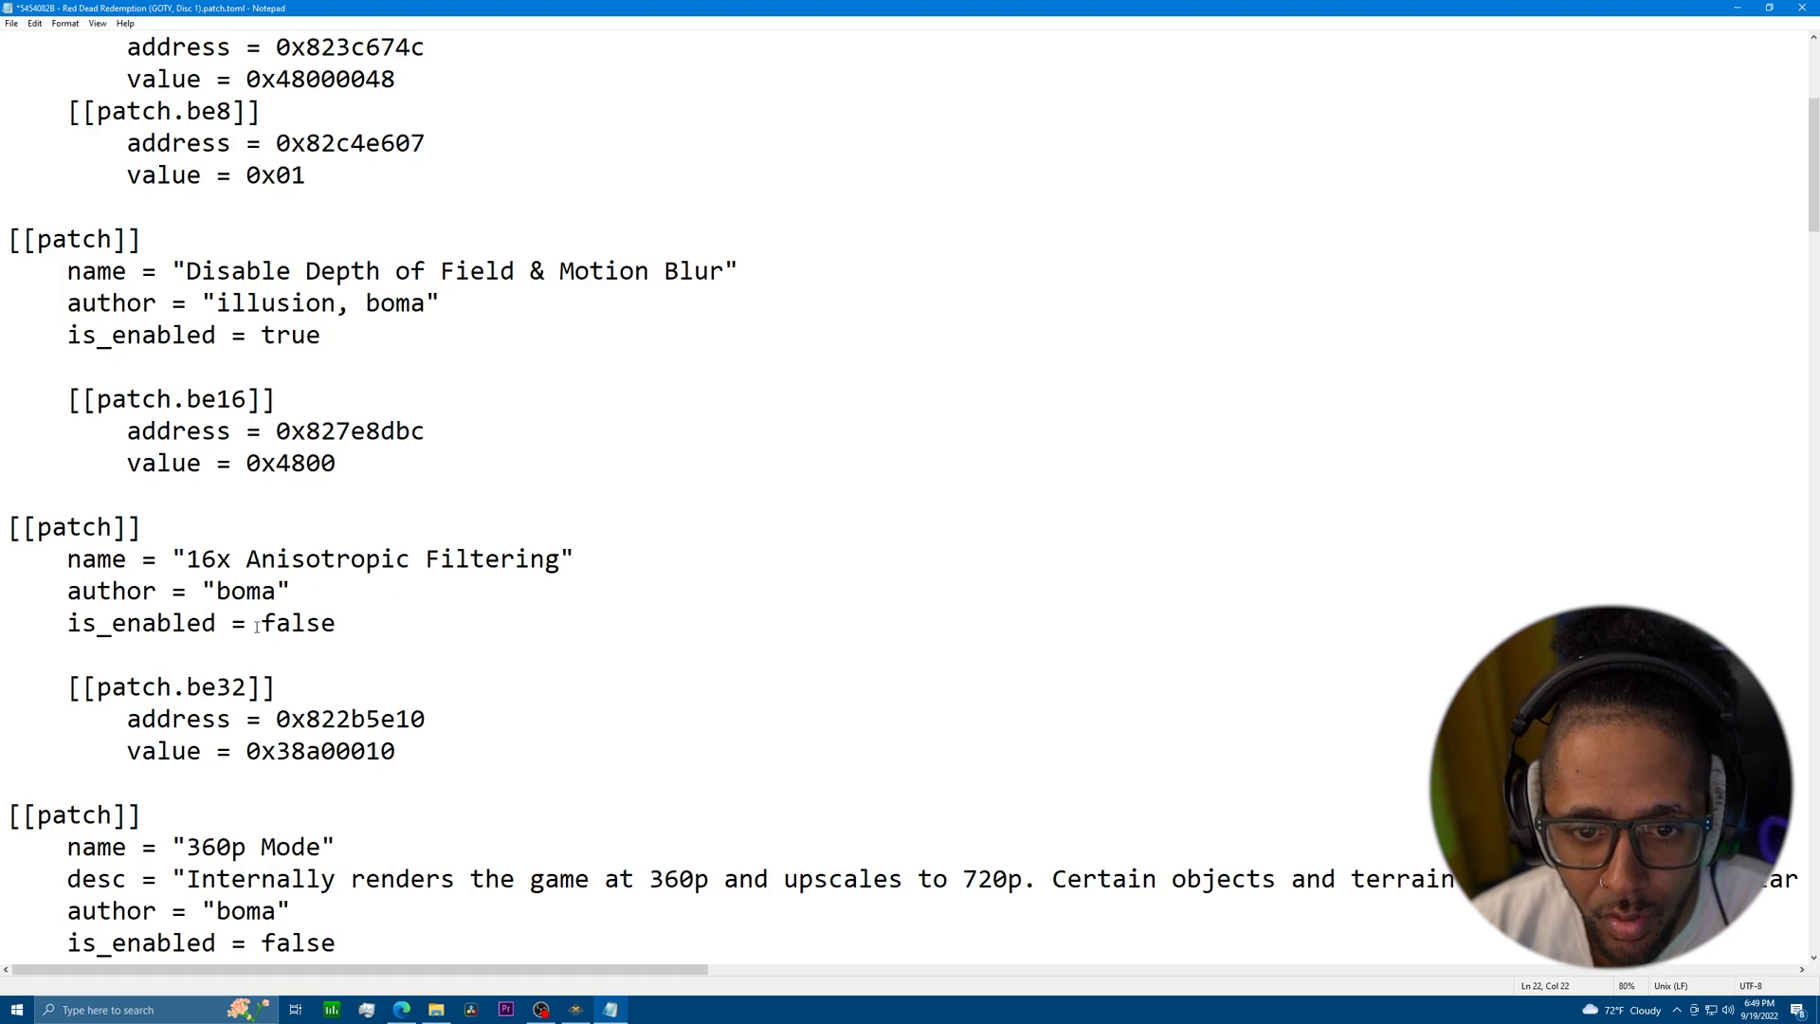
drag(260, 625, 334, 623)
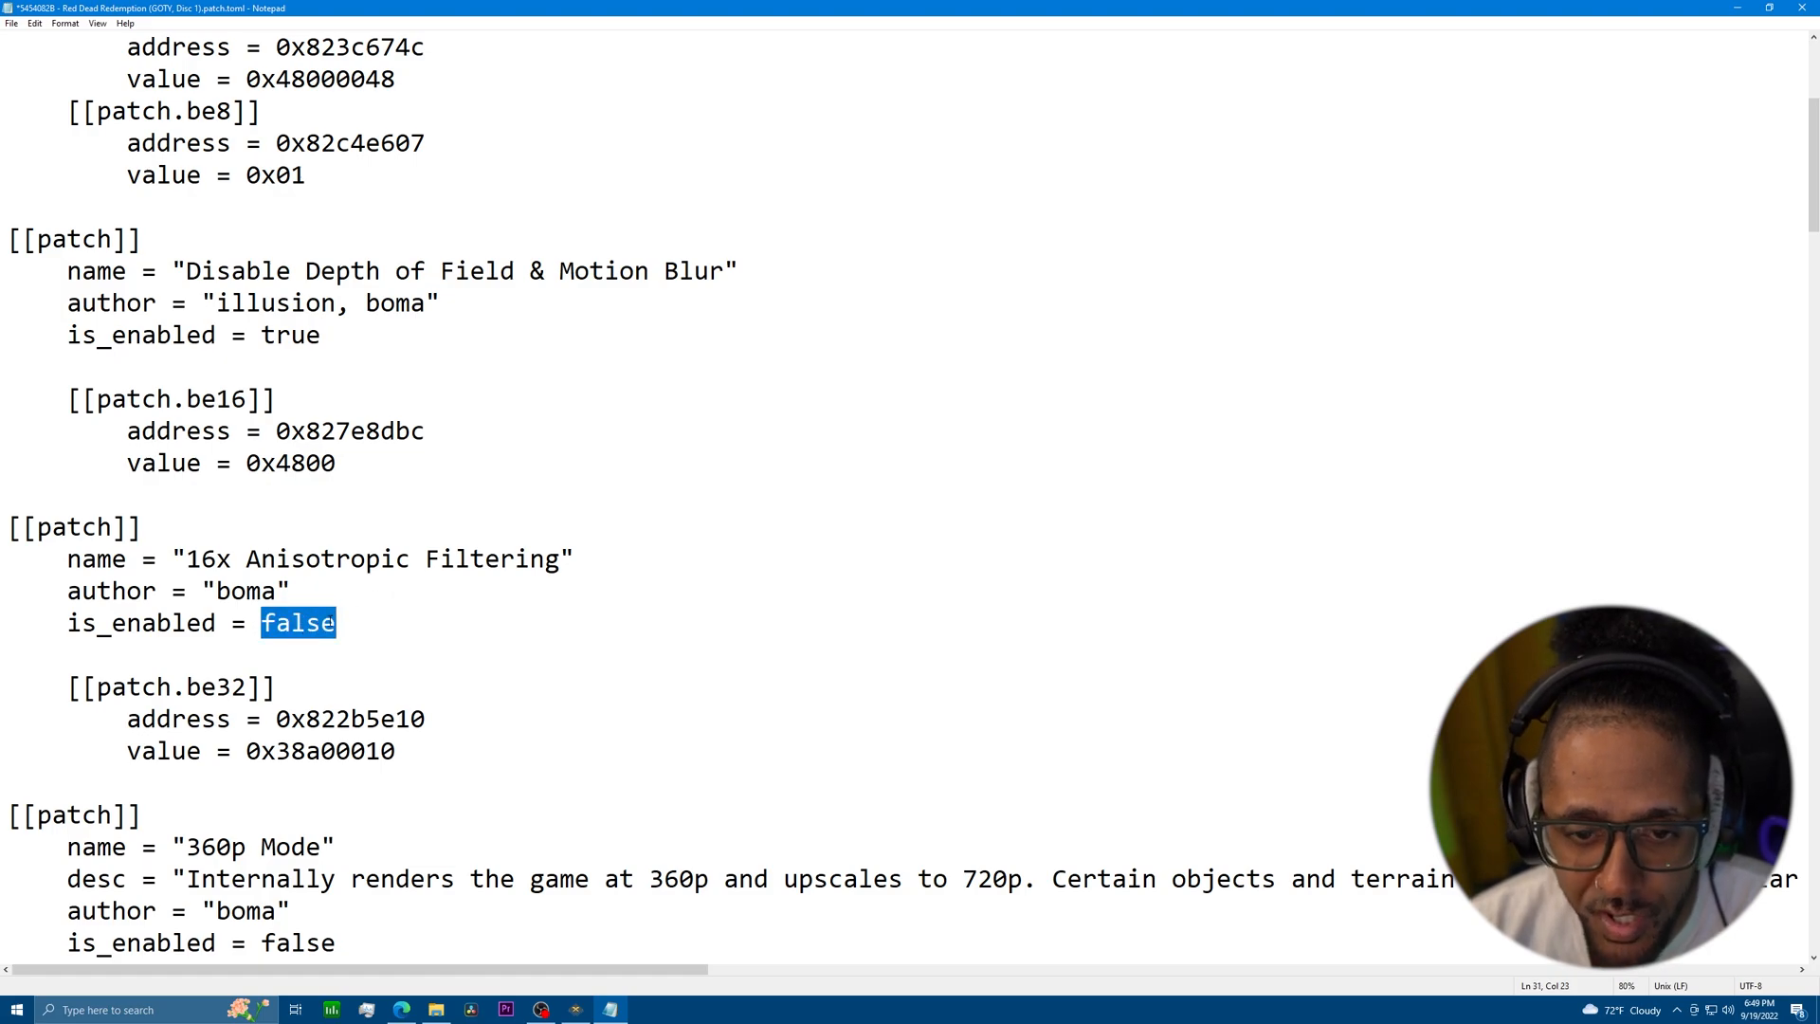
key(ctrl+v)
Set is_enabled to true for the "Higher Quality Post Processing" and "Skip Intro" patches.
scroll(398, 663, down, 3)
scroll(398, 663, down, 7)
scroll(395, 654, down, 6)
scroll(395, 653, down, 4)
scroll(395, 653, down, 5)
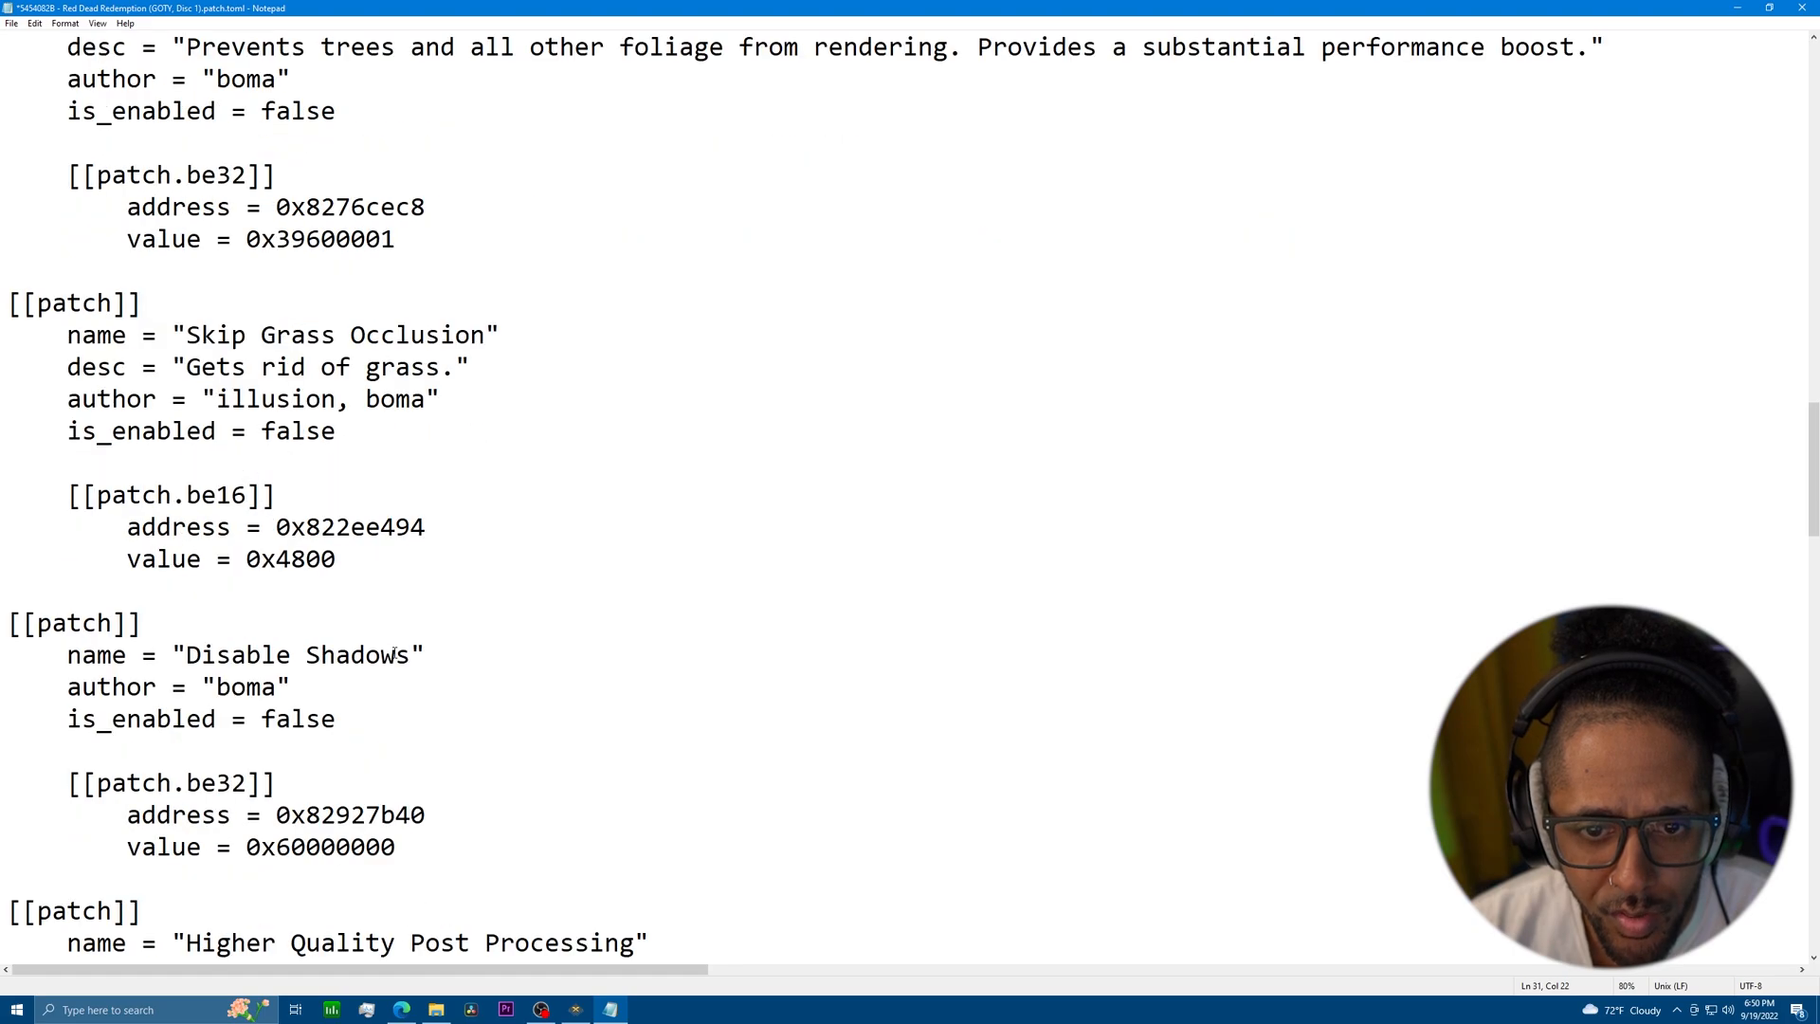
scroll(395, 653, down, 2)
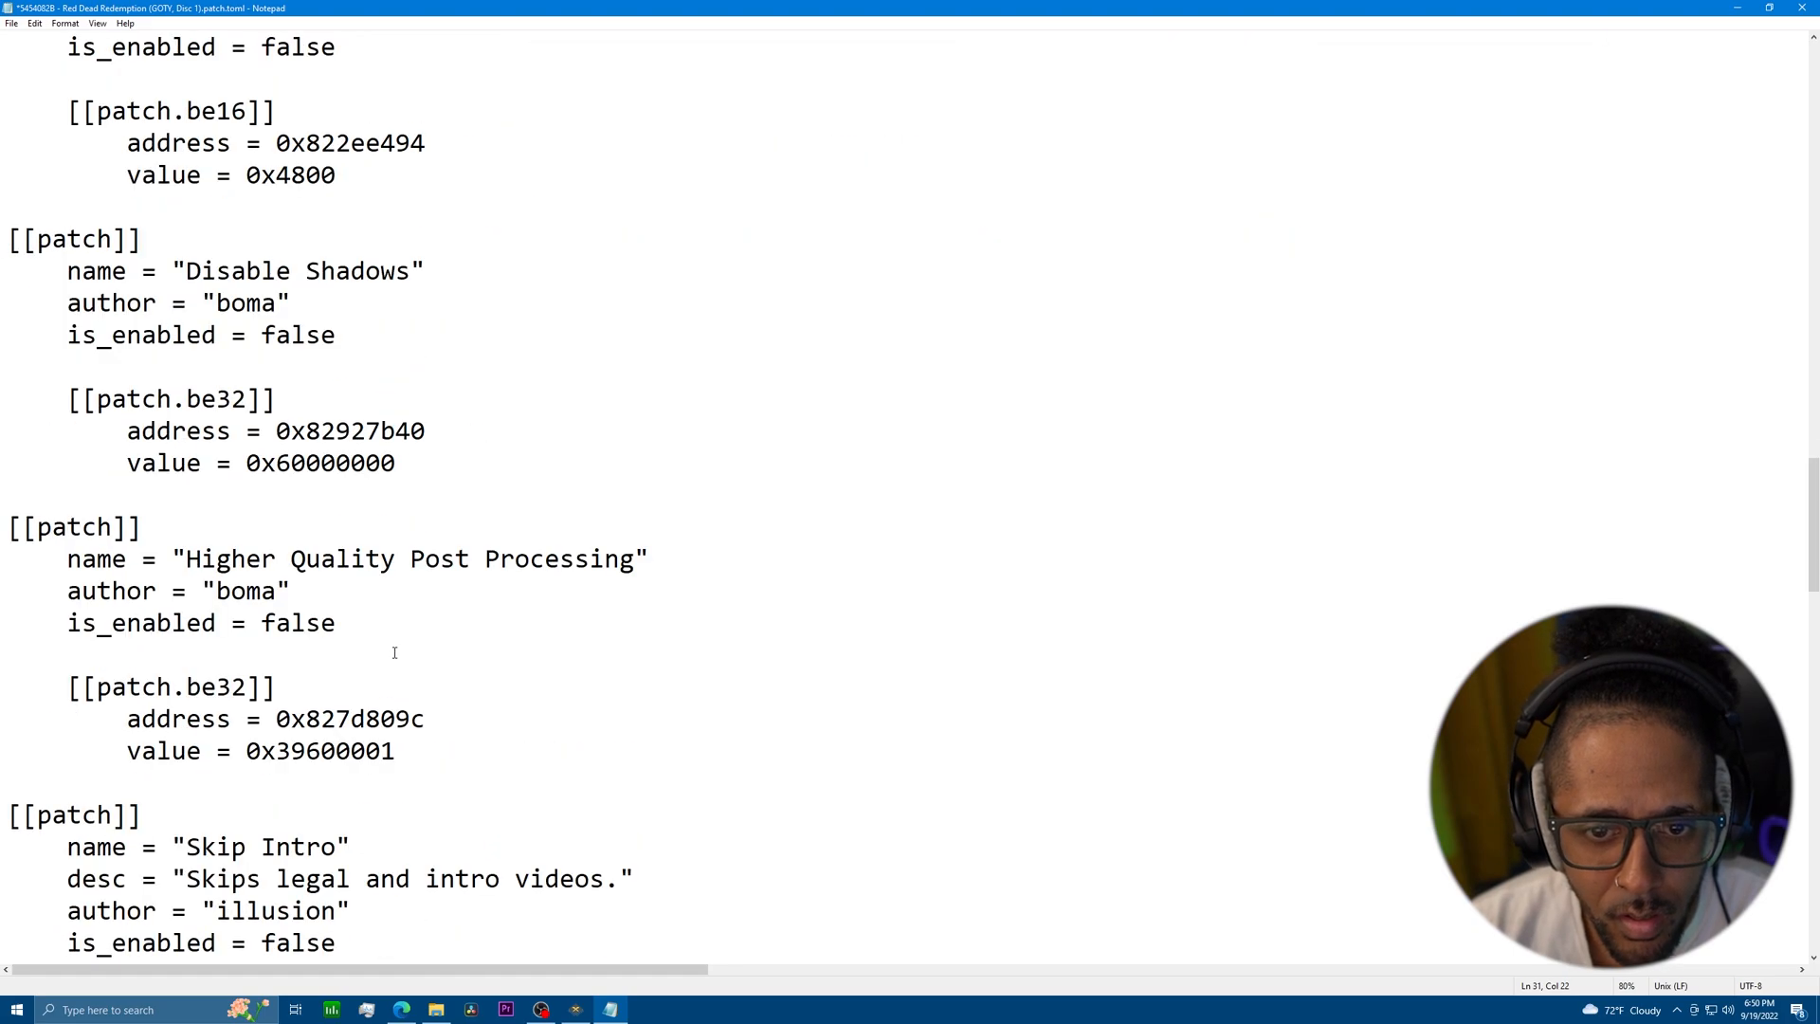
drag(261, 527, 334, 531)
text(true)
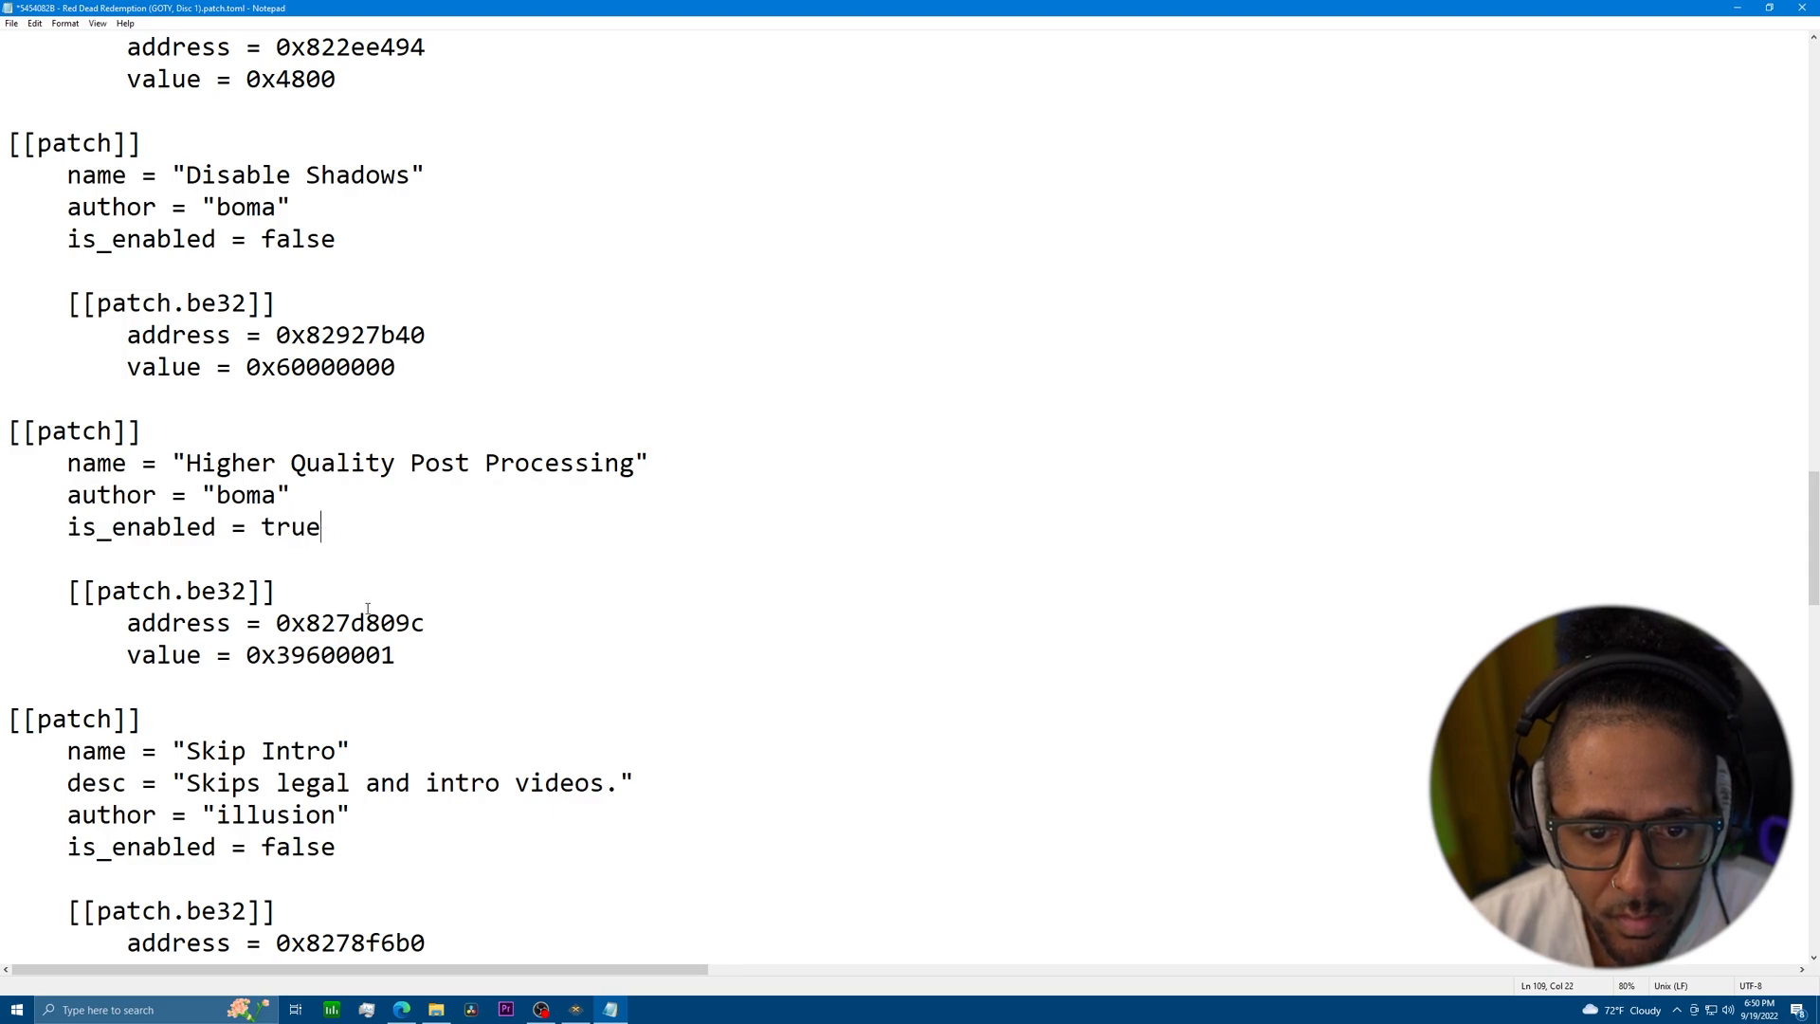
scroll(381, 623, down, 3)
drag(262, 559, 334, 560)
text(true)
Check the remaining patches, save the edited file, and close both the file and the "red dead" search results window.
scroll(378, 607, down, 3)
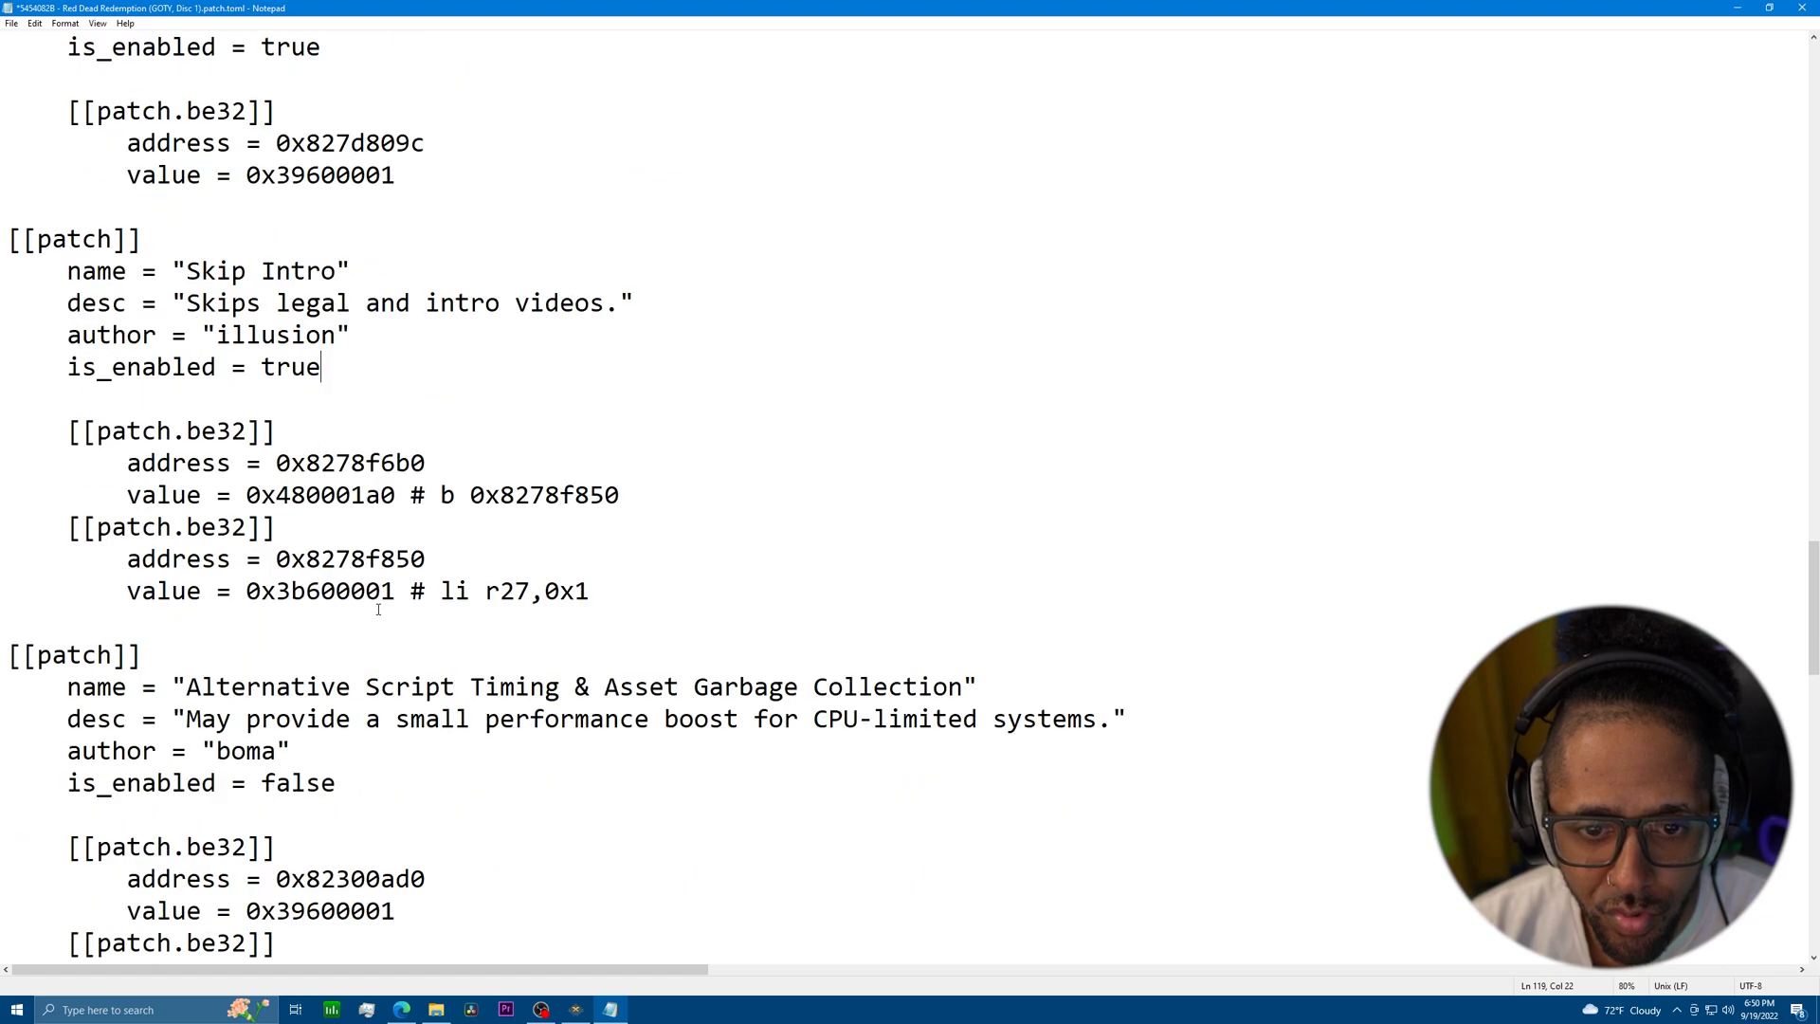
scroll(378, 607, down, 4)
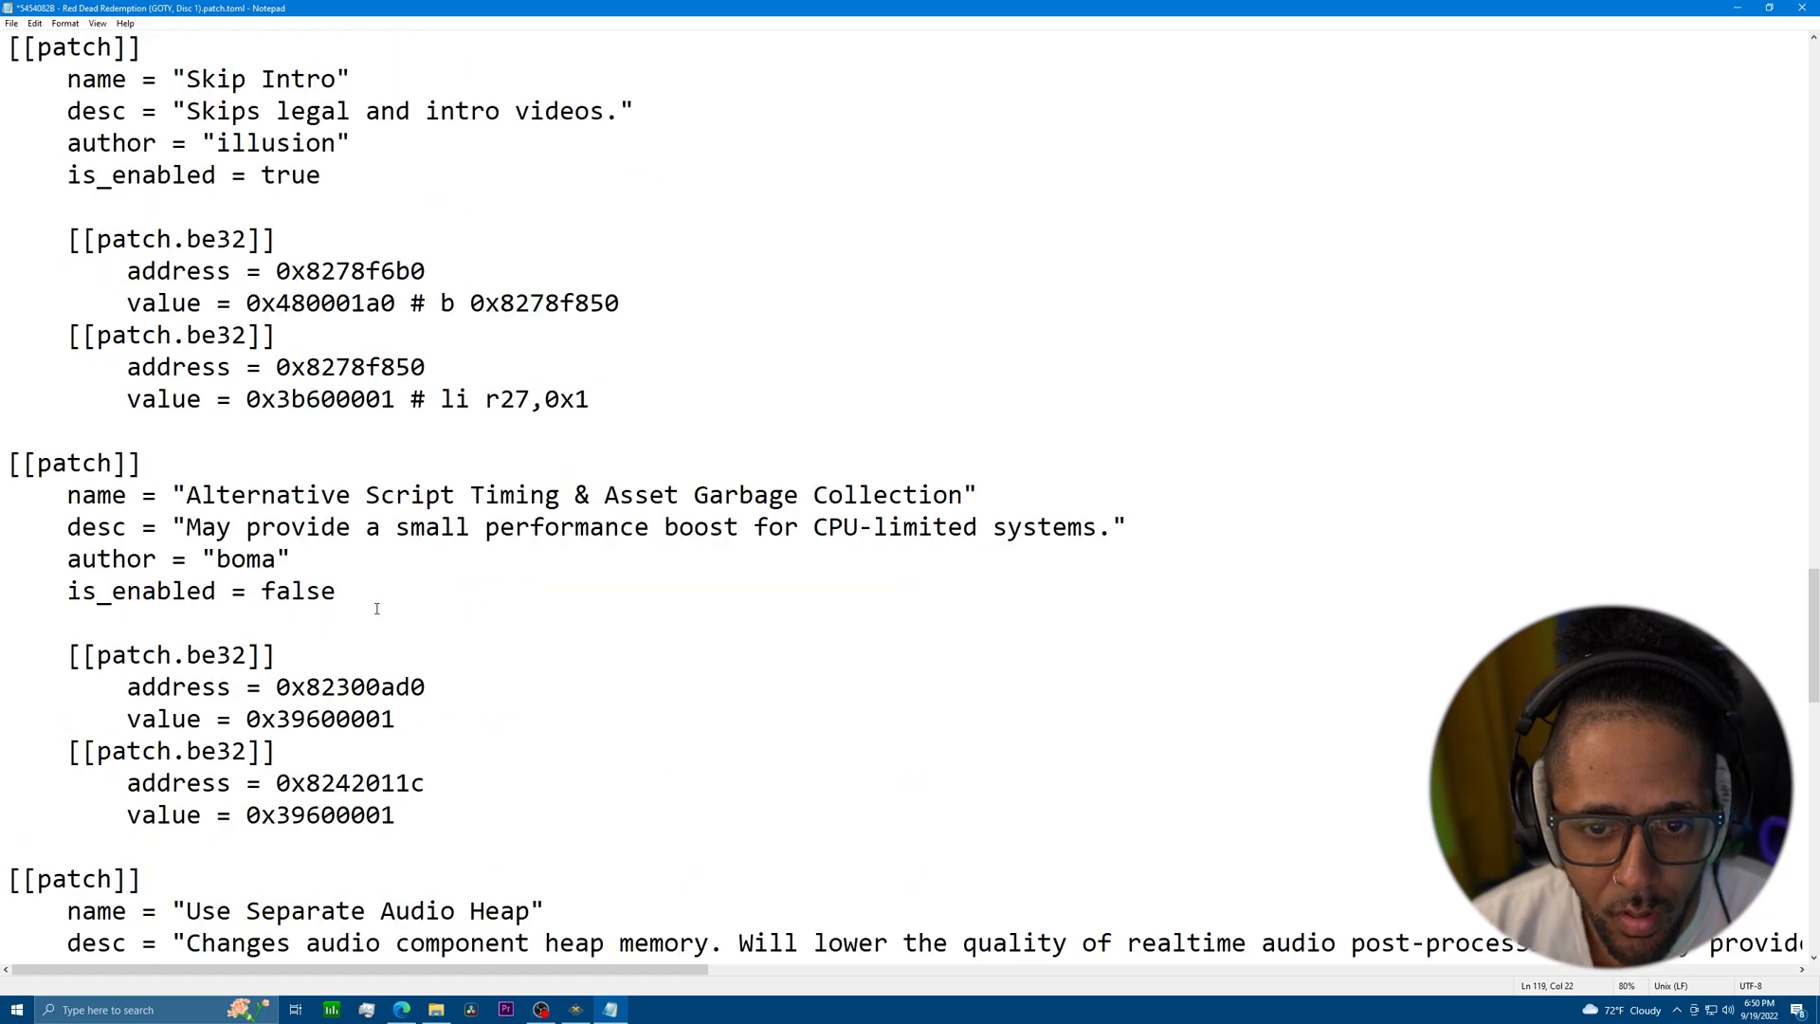
scroll(378, 607, down, 4)
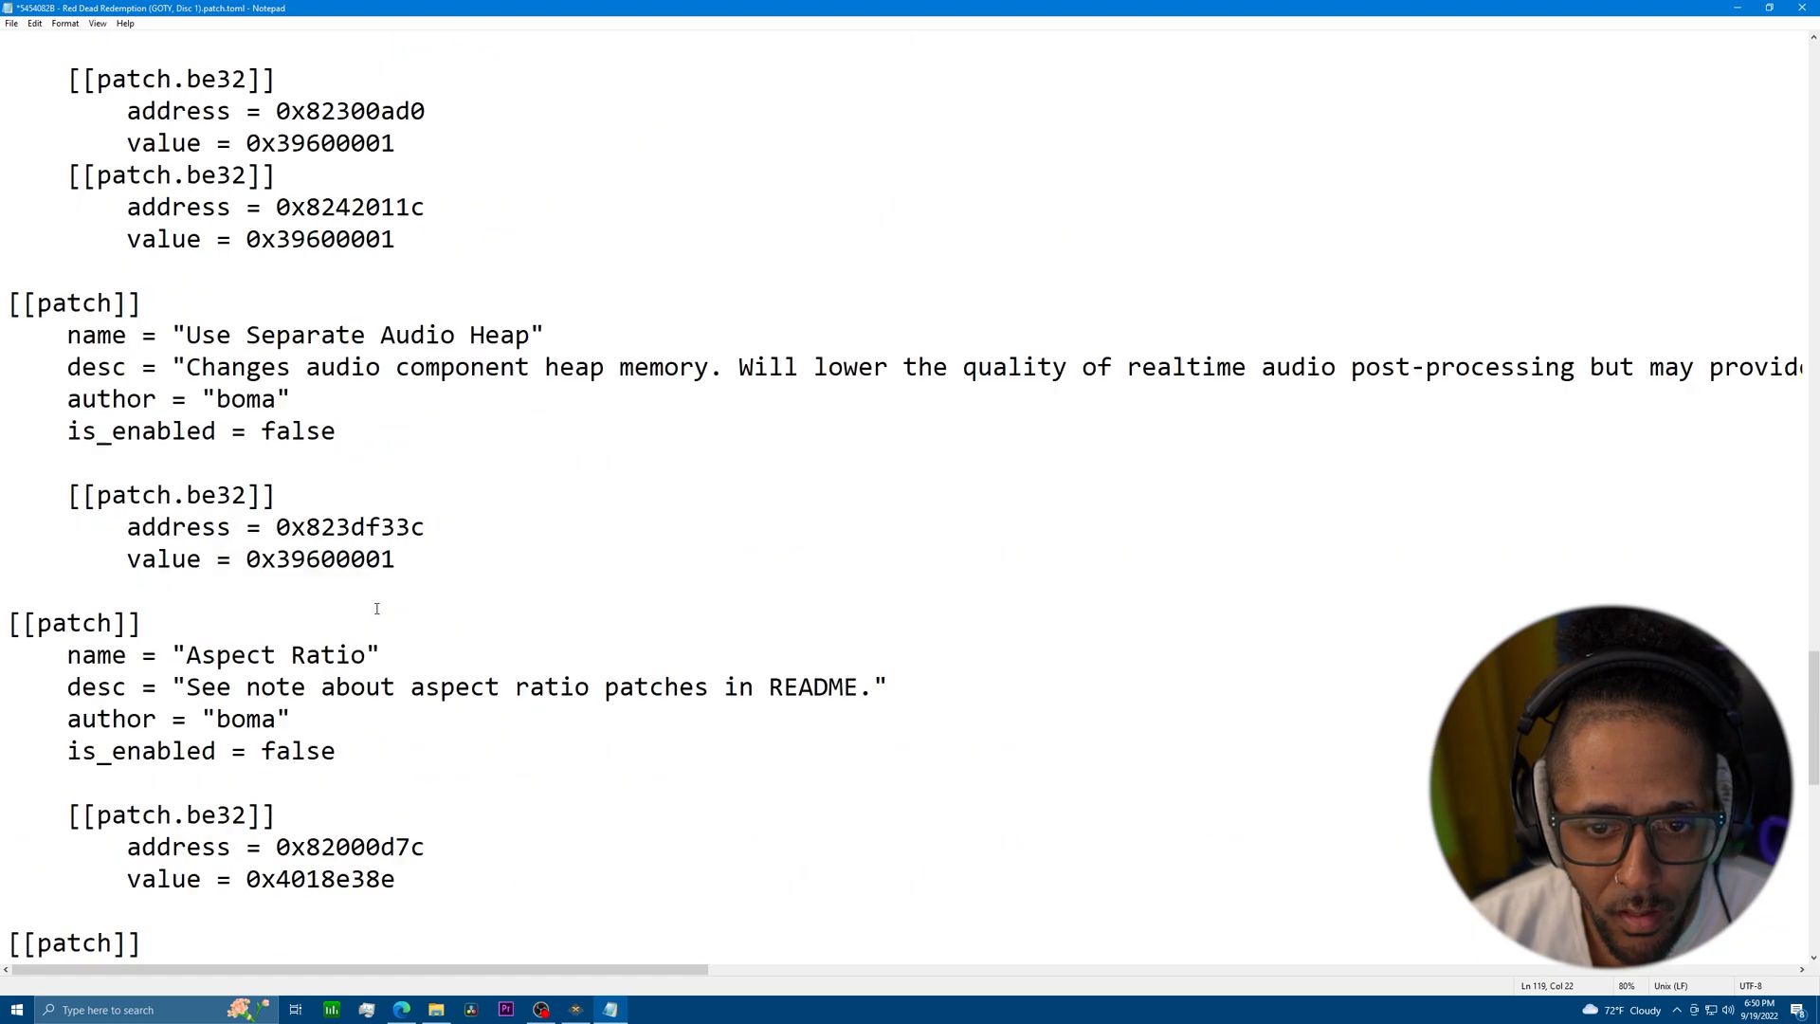
scroll(376, 609, down, 5)
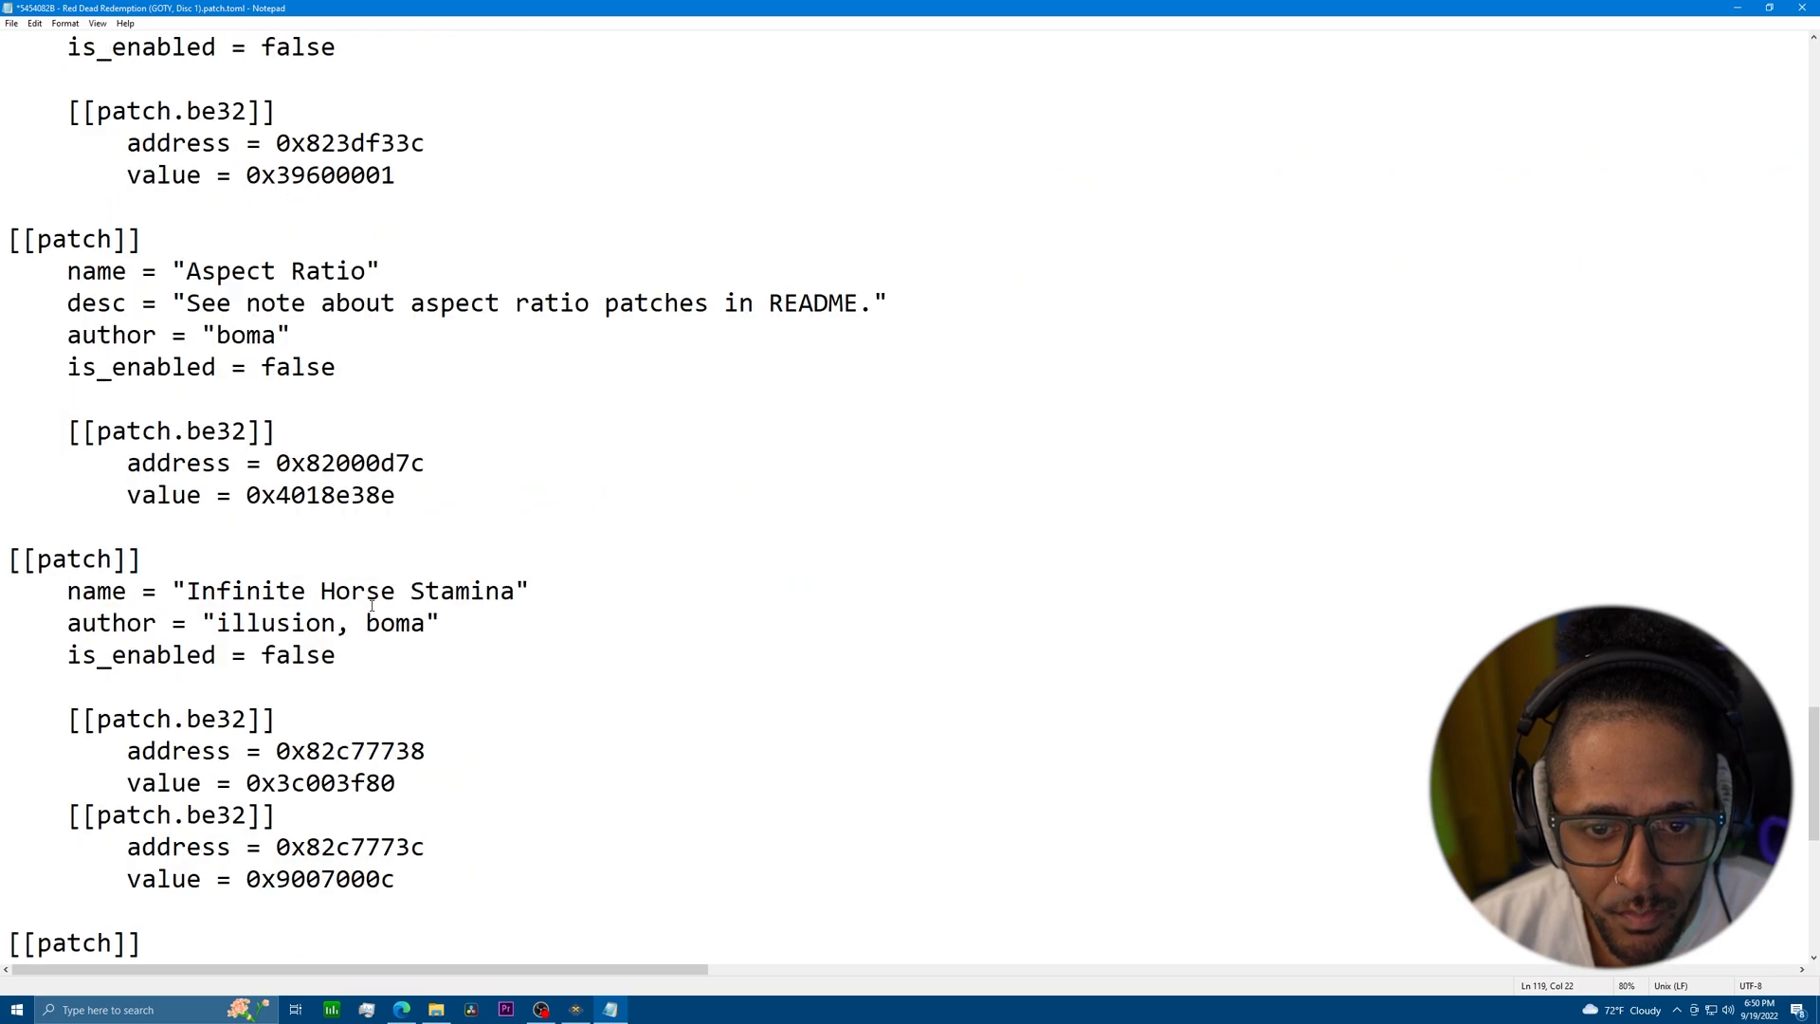
scroll(375, 605, down, 6)
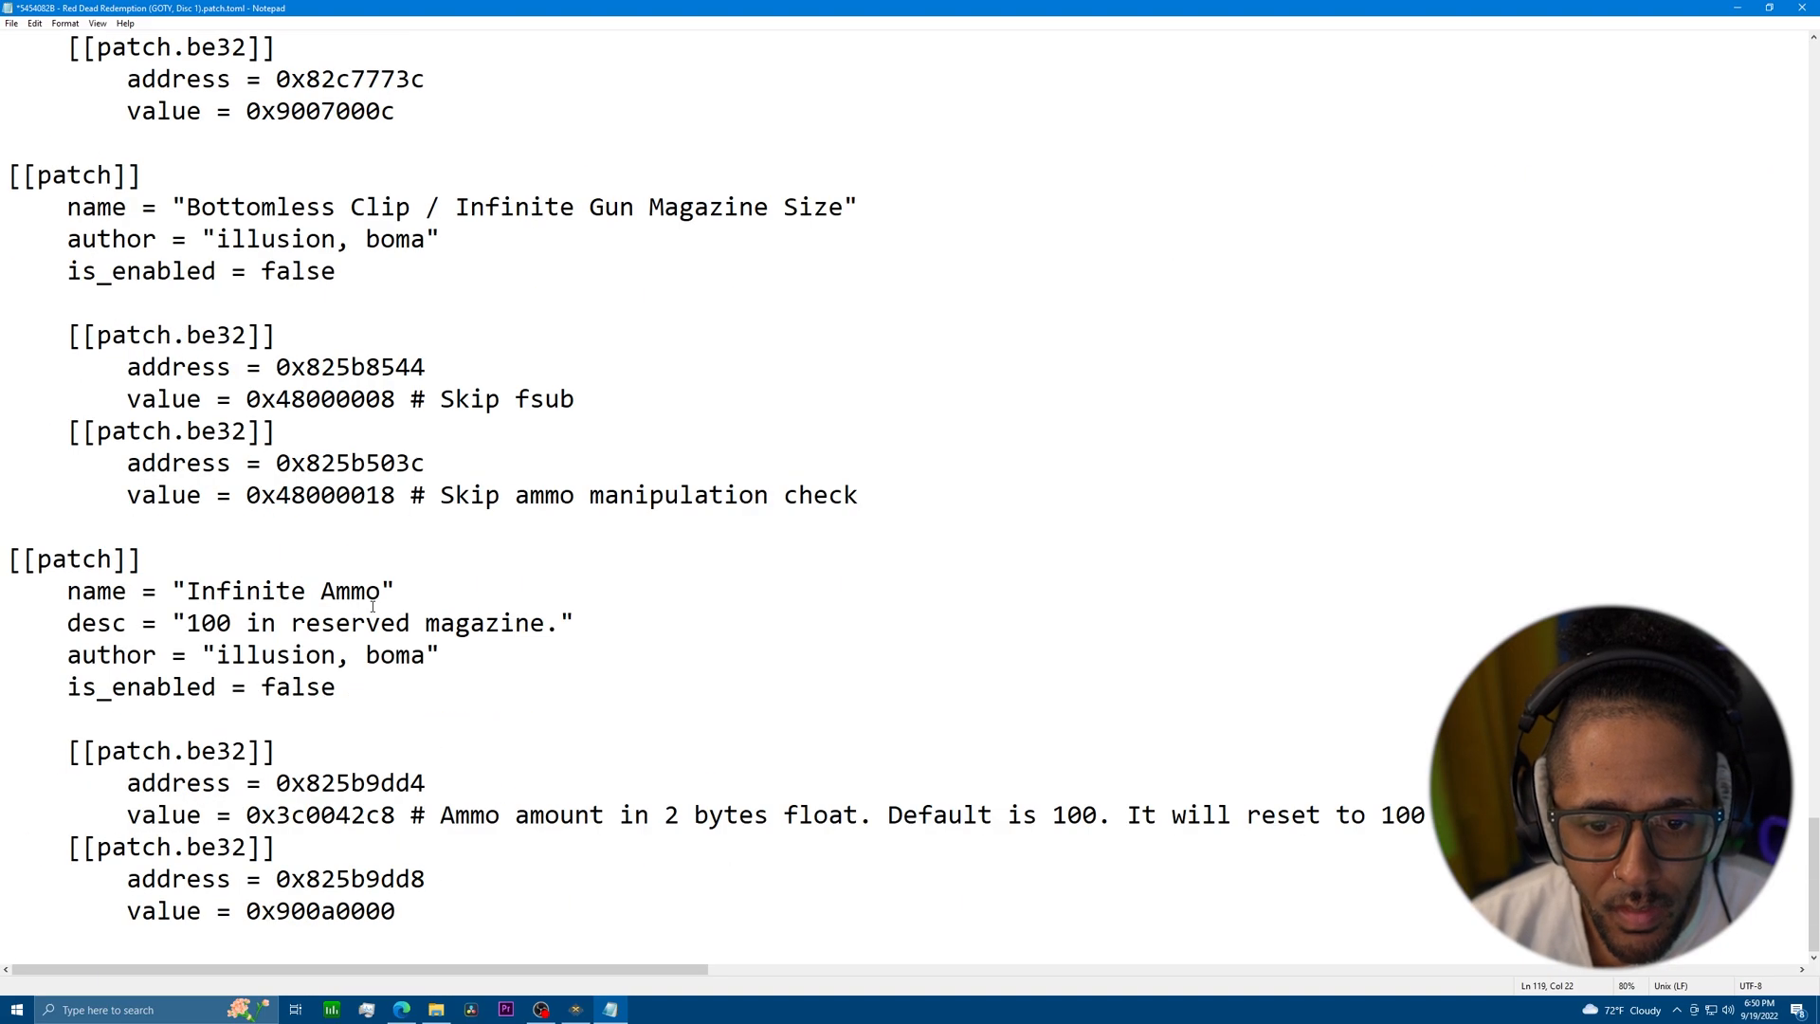
scroll(118, 319, up, 9)
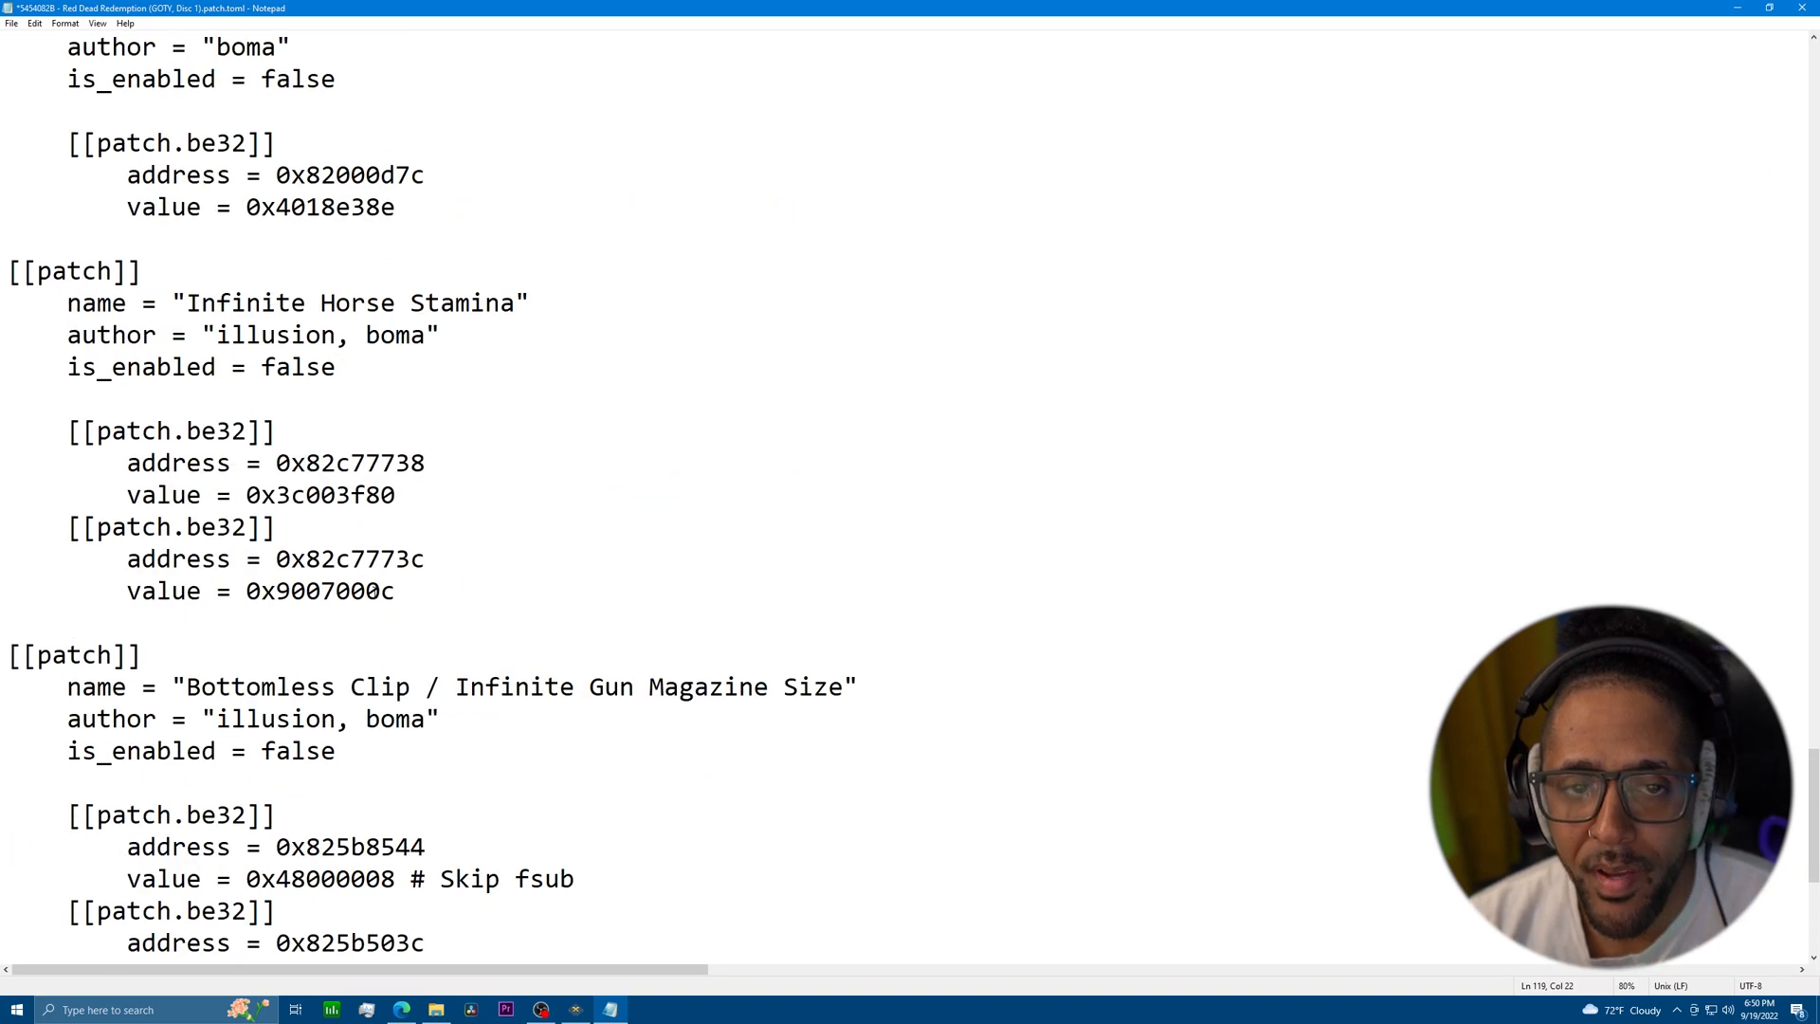
click(11, 23)
click(35, 88)
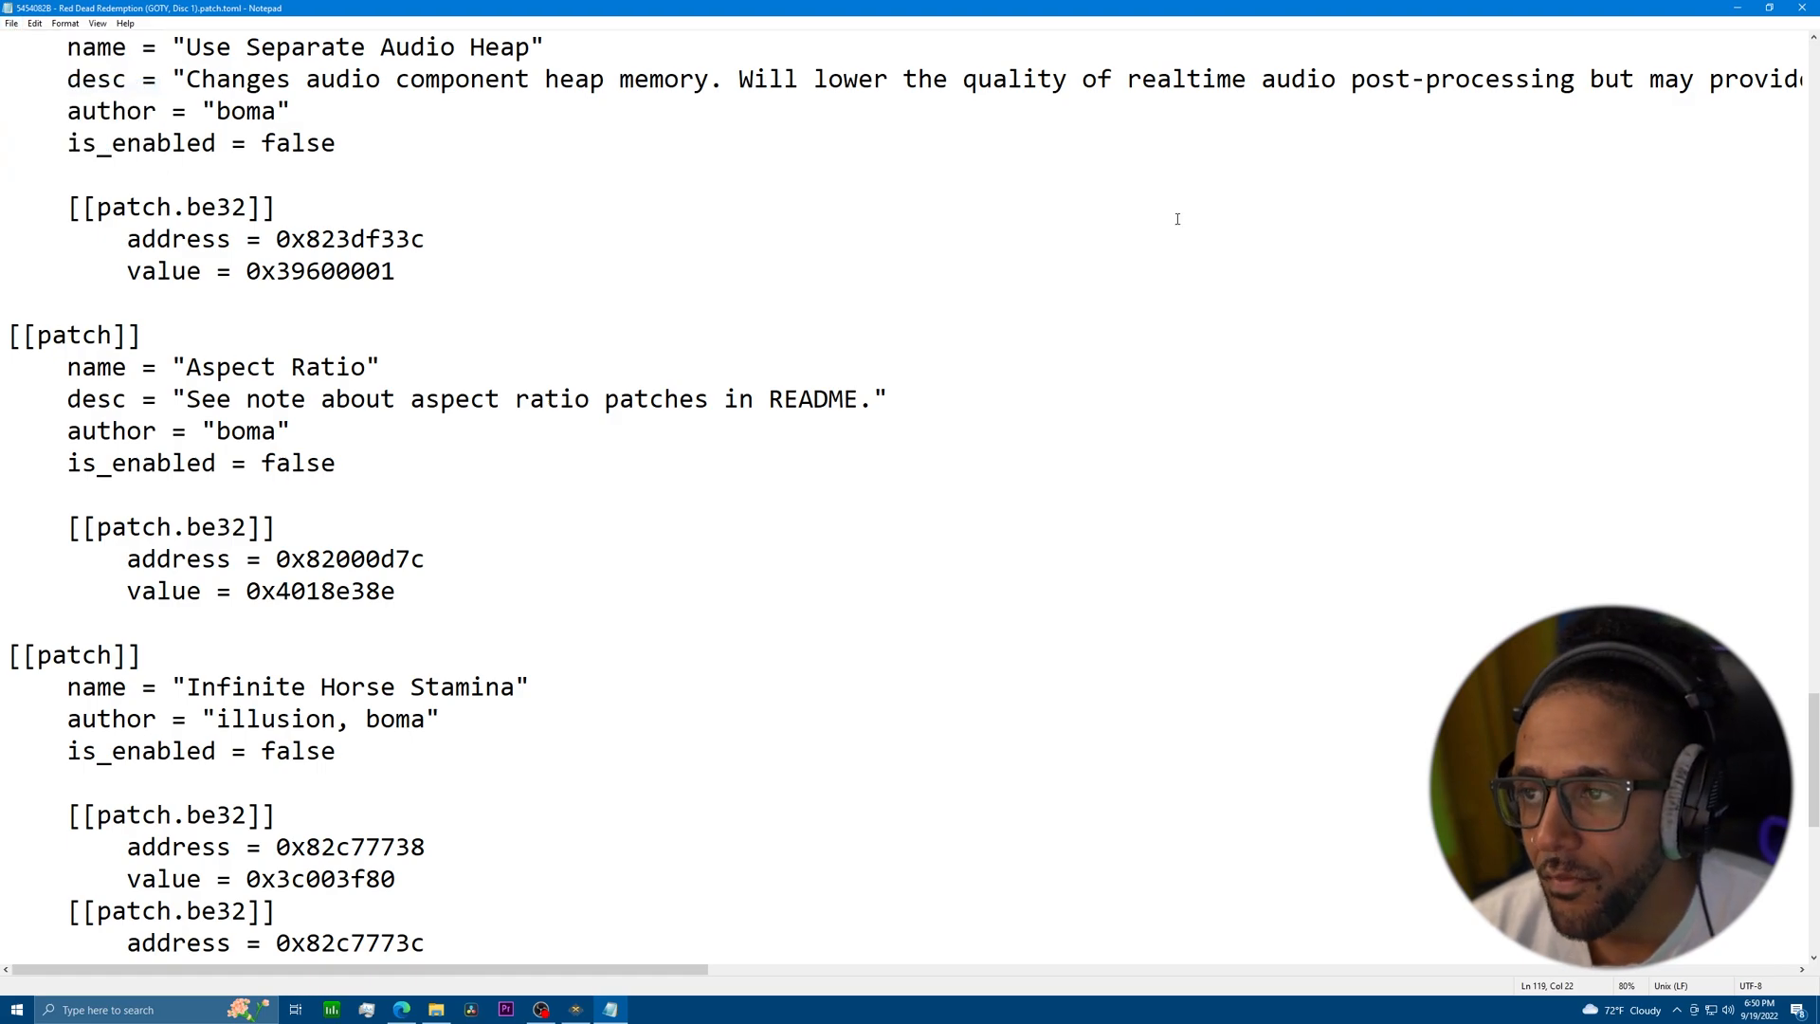
click(1800, 11)
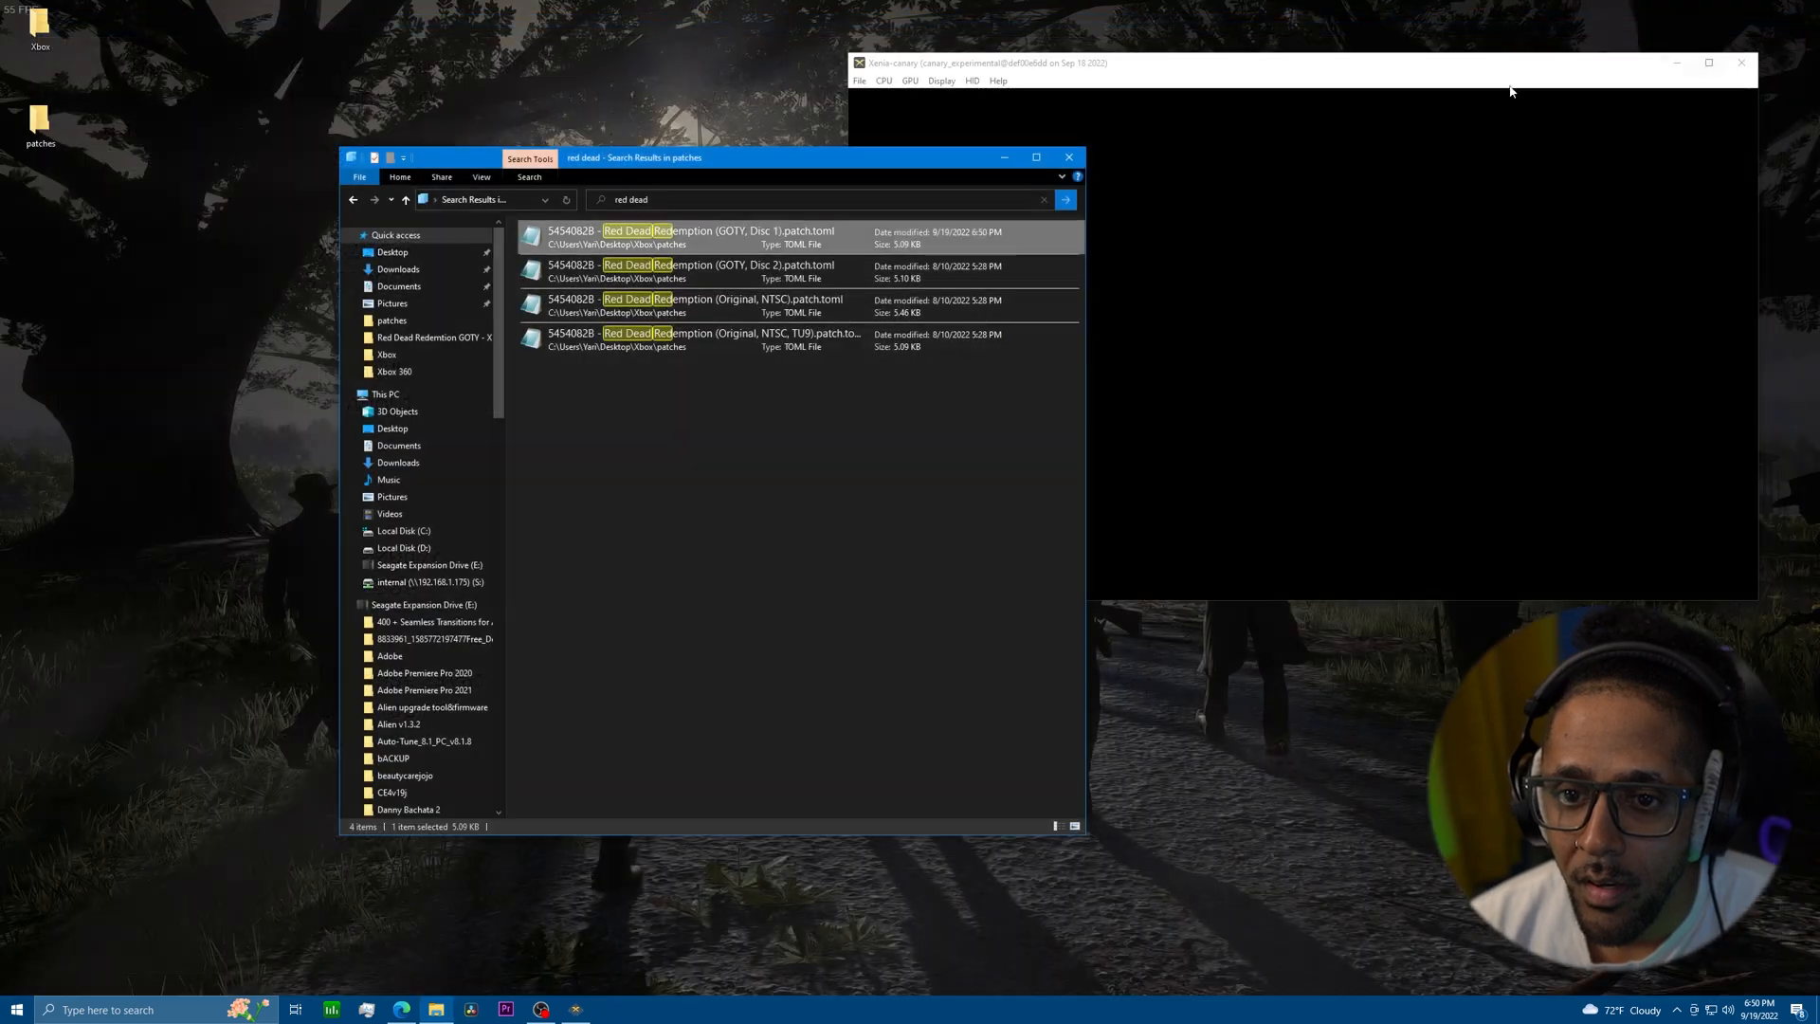
click(1068, 158)
Review the anti-aliasing, resampling and dithering options in the emulator's post-processing settings, and close them without changes.
drag(926, 63, 808, 103)
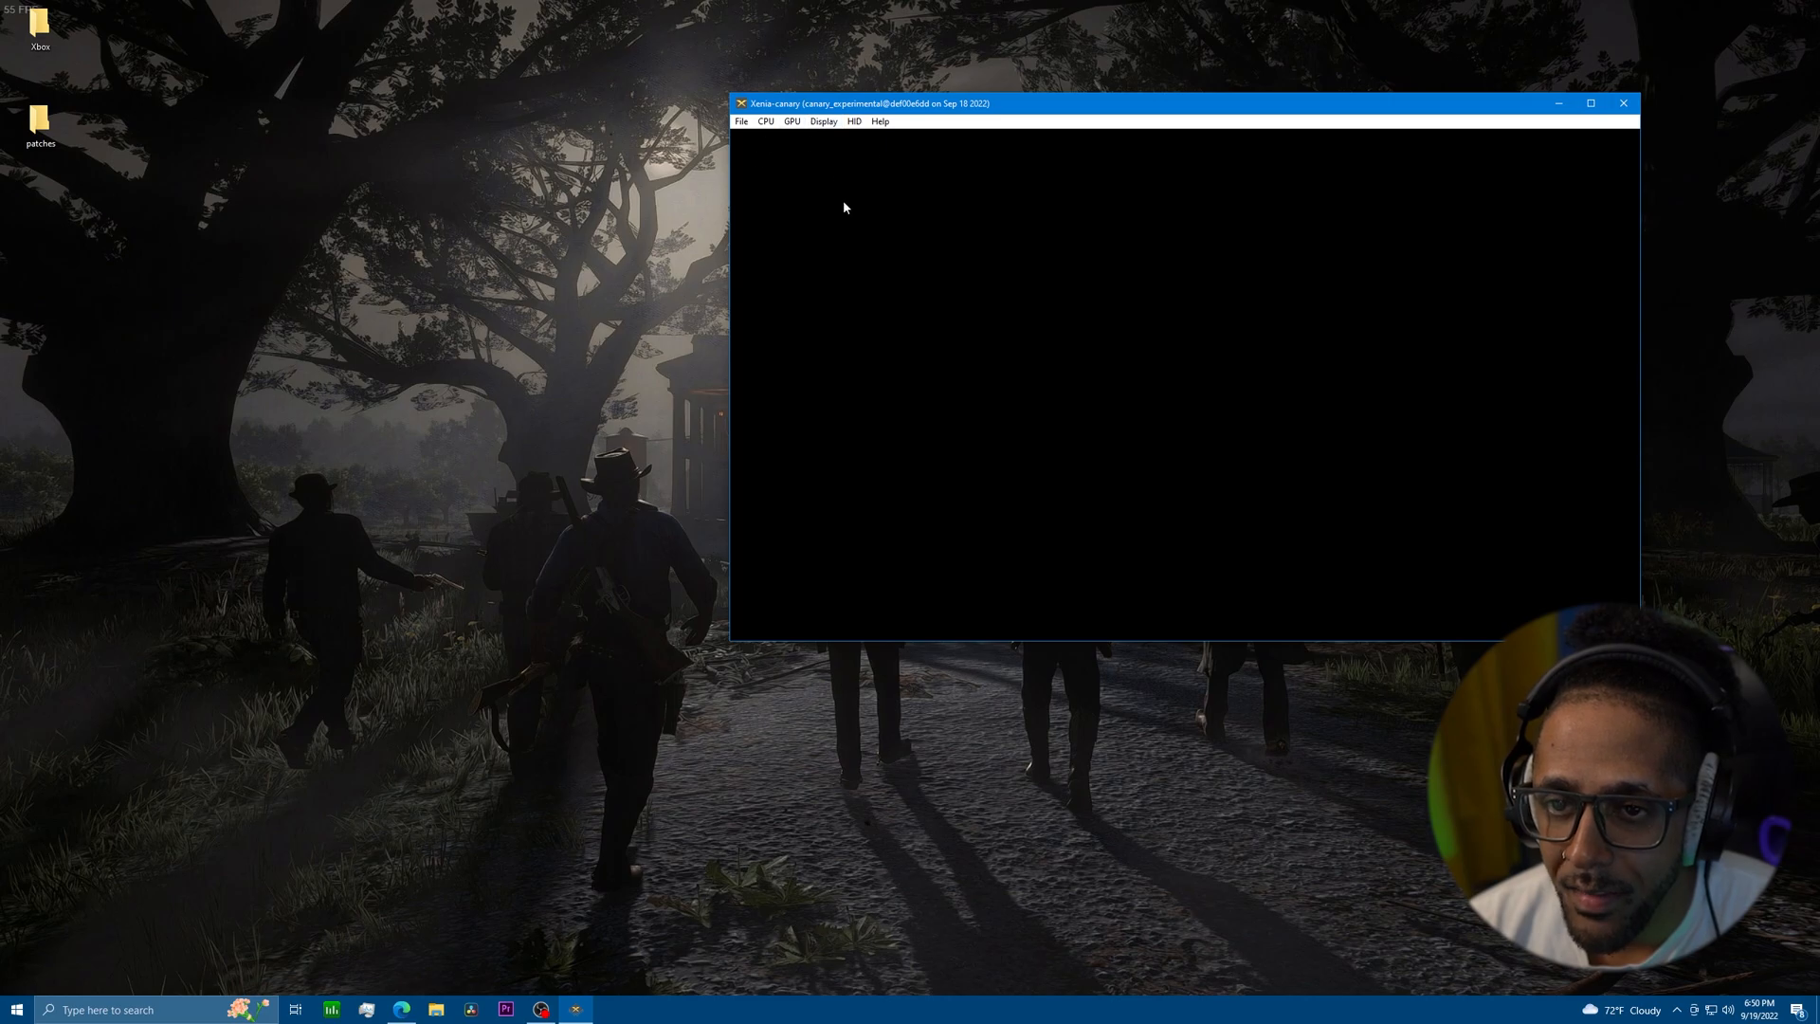
click(825, 124)
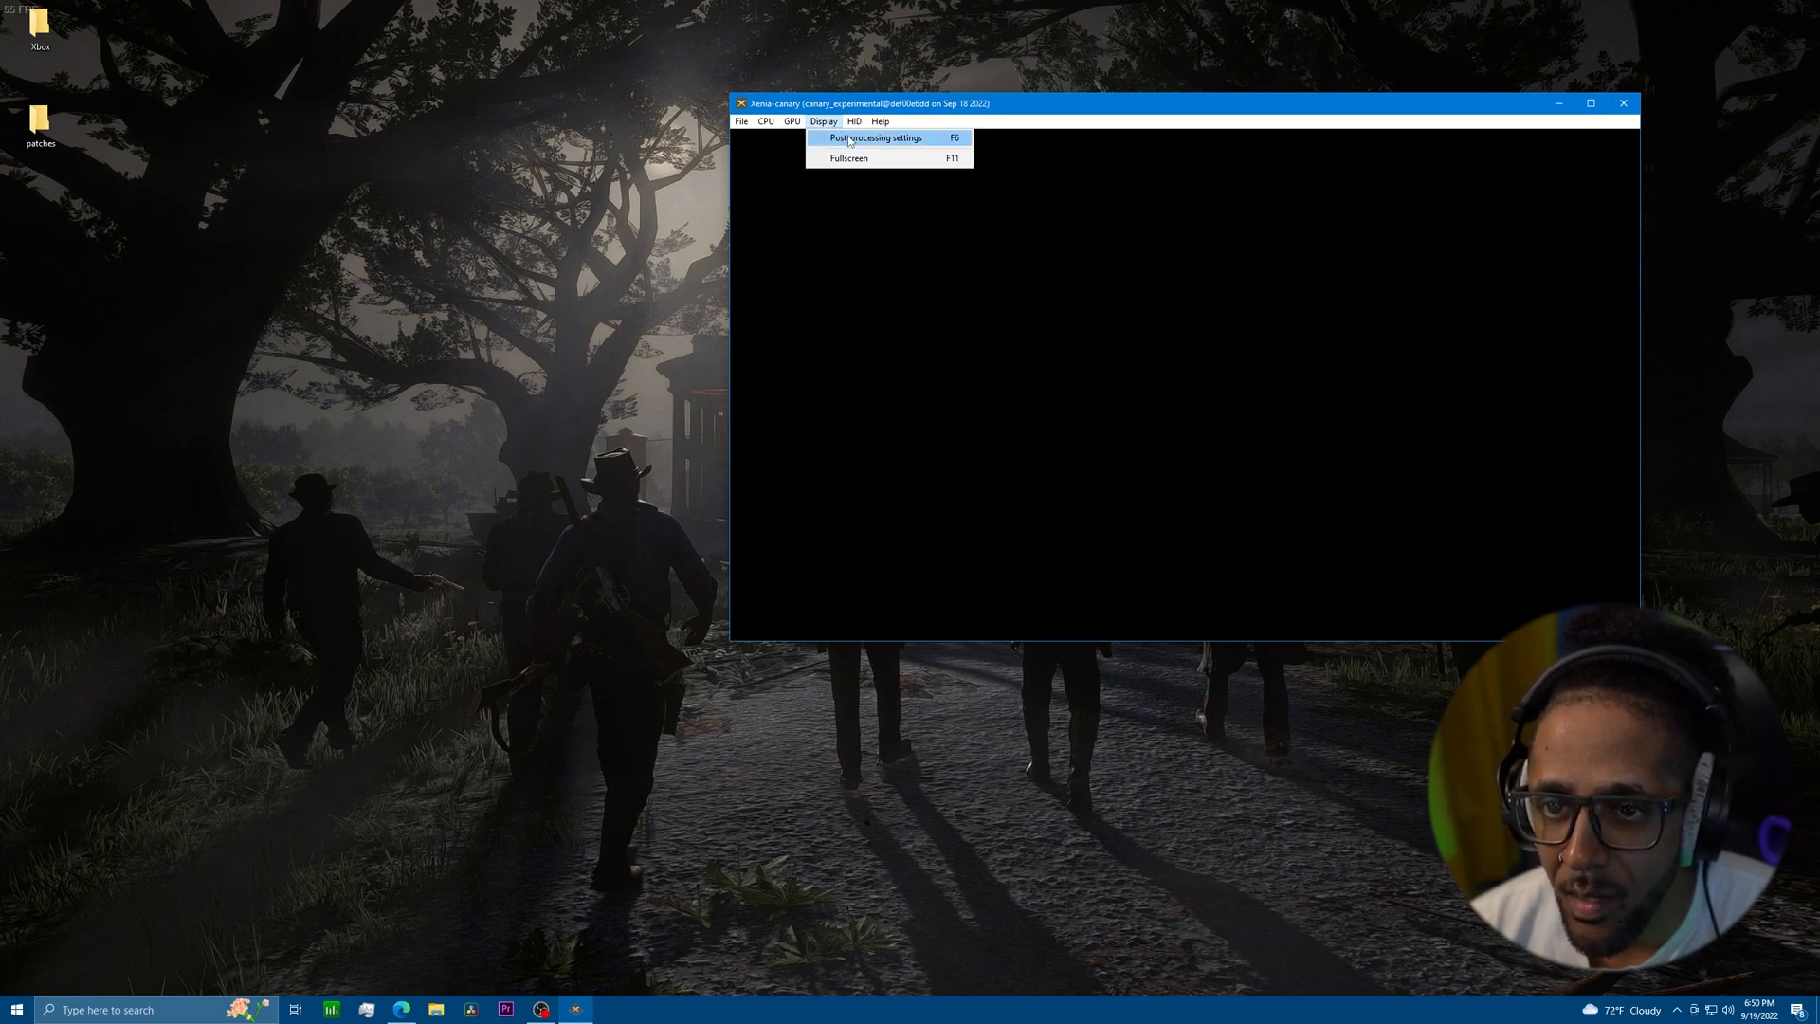
click(854, 140)
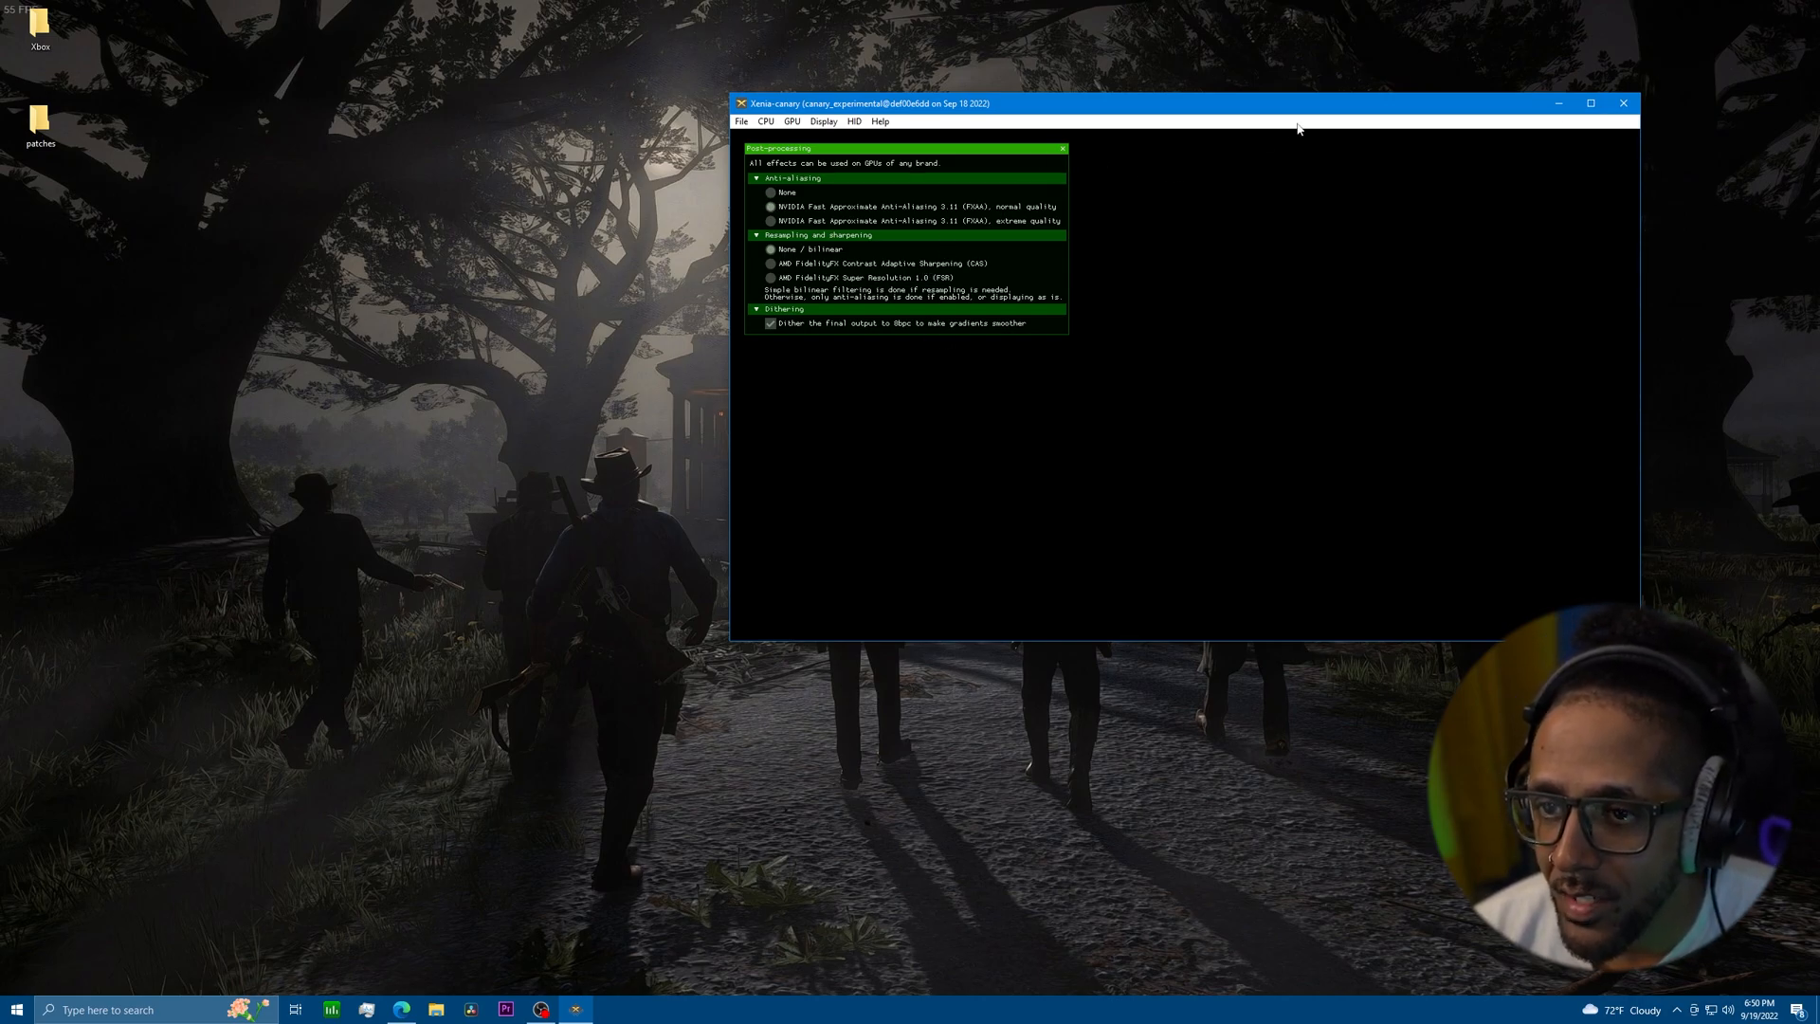
click(1063, 149)
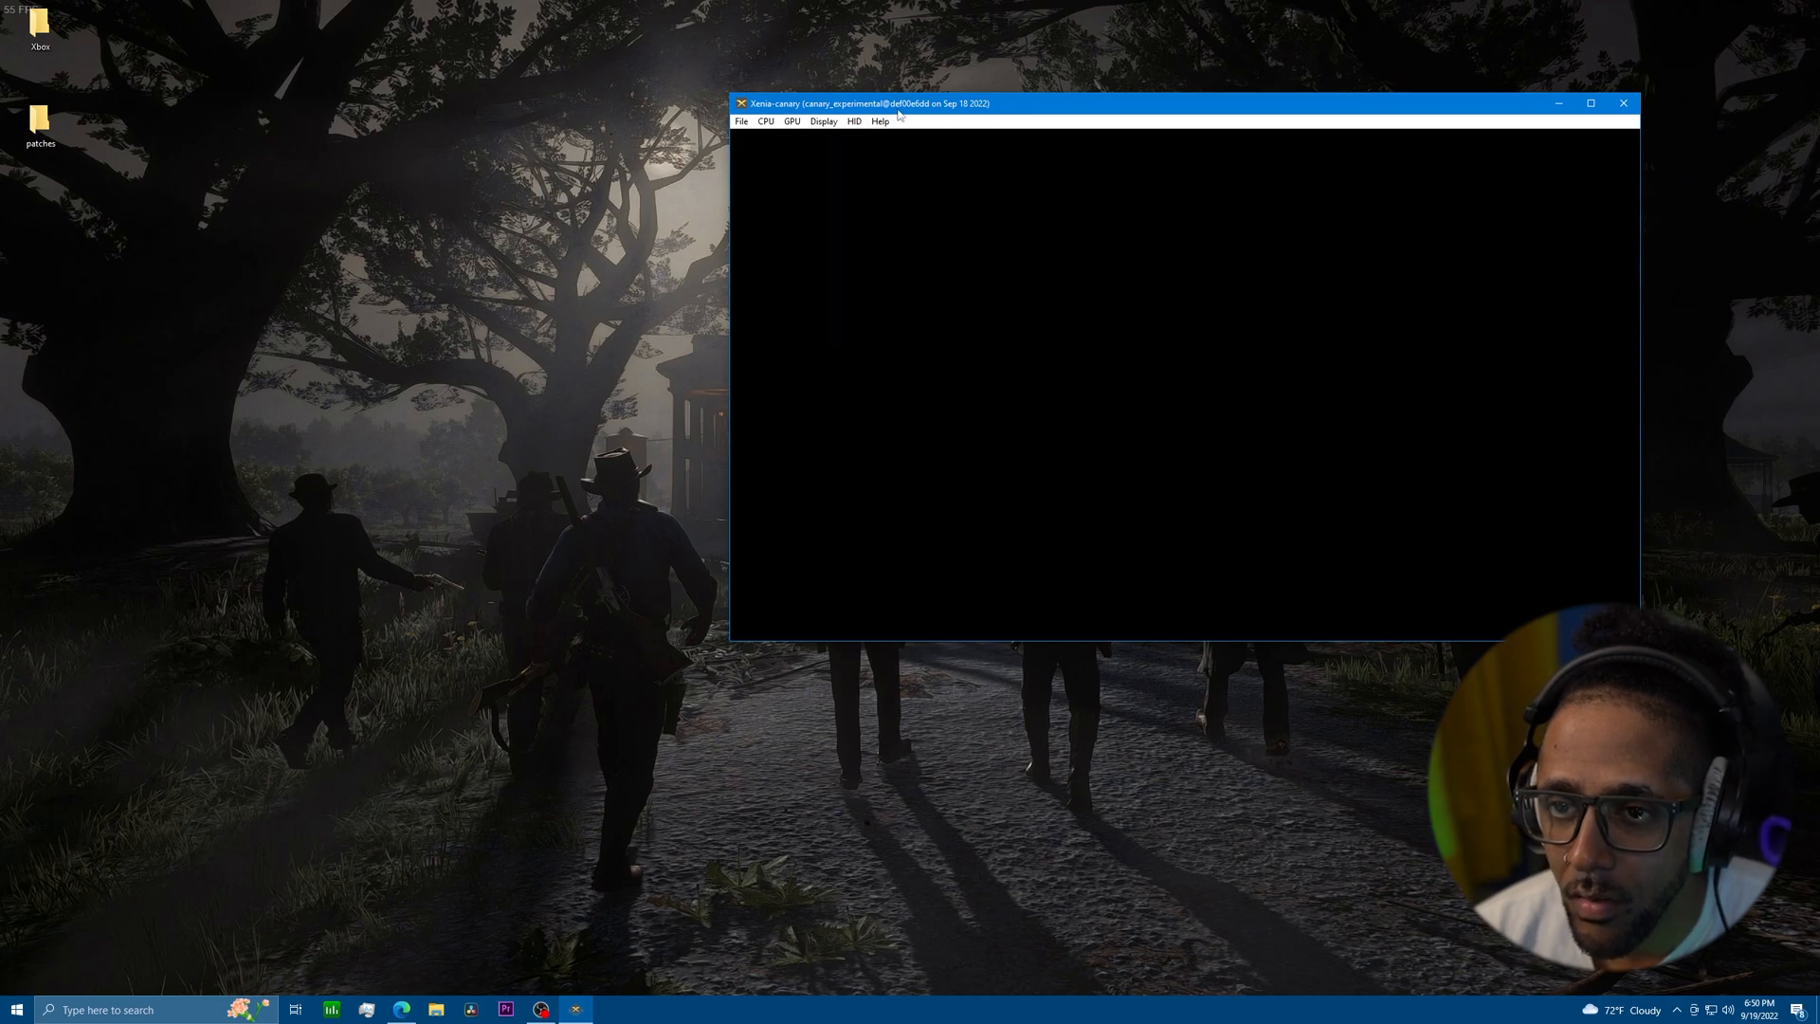
Launch Red Dead Redemption by opening default.xex from the game's GOTY Xbox 360 DVD1 folder in the emulator.
drag(942, 108, 748, 86)
click(547, 100)
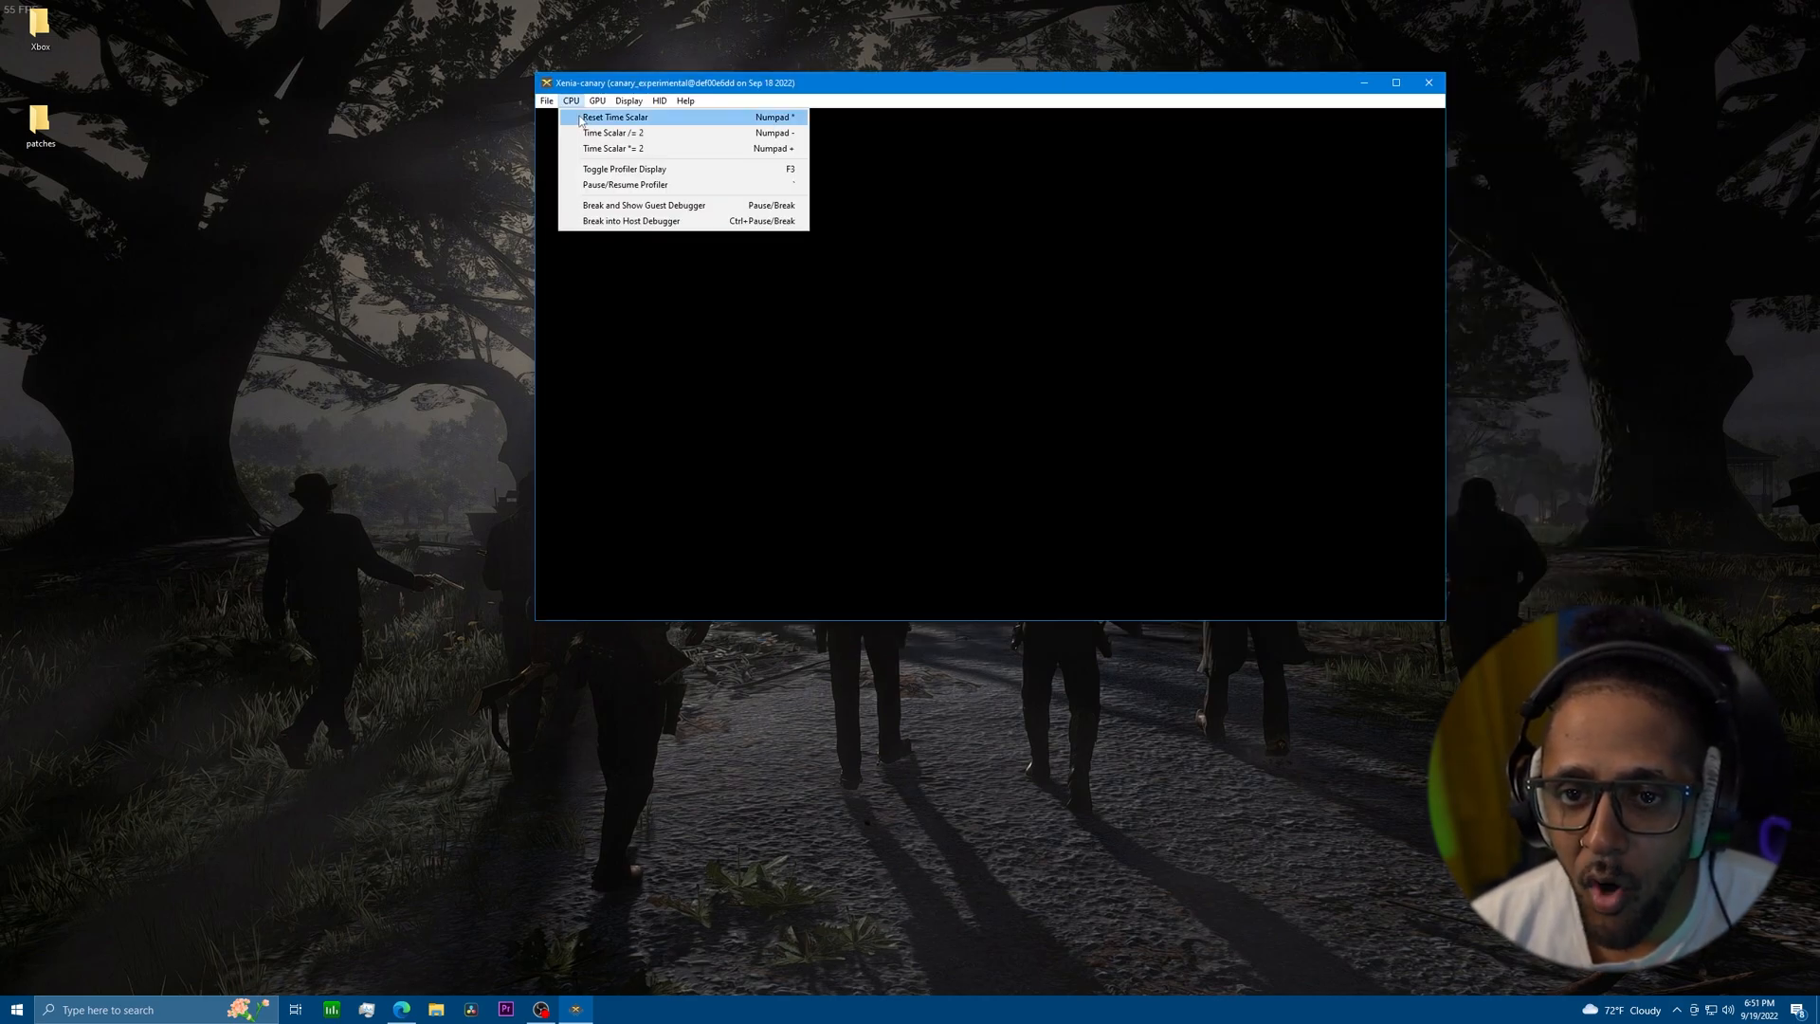
click(571, 118)
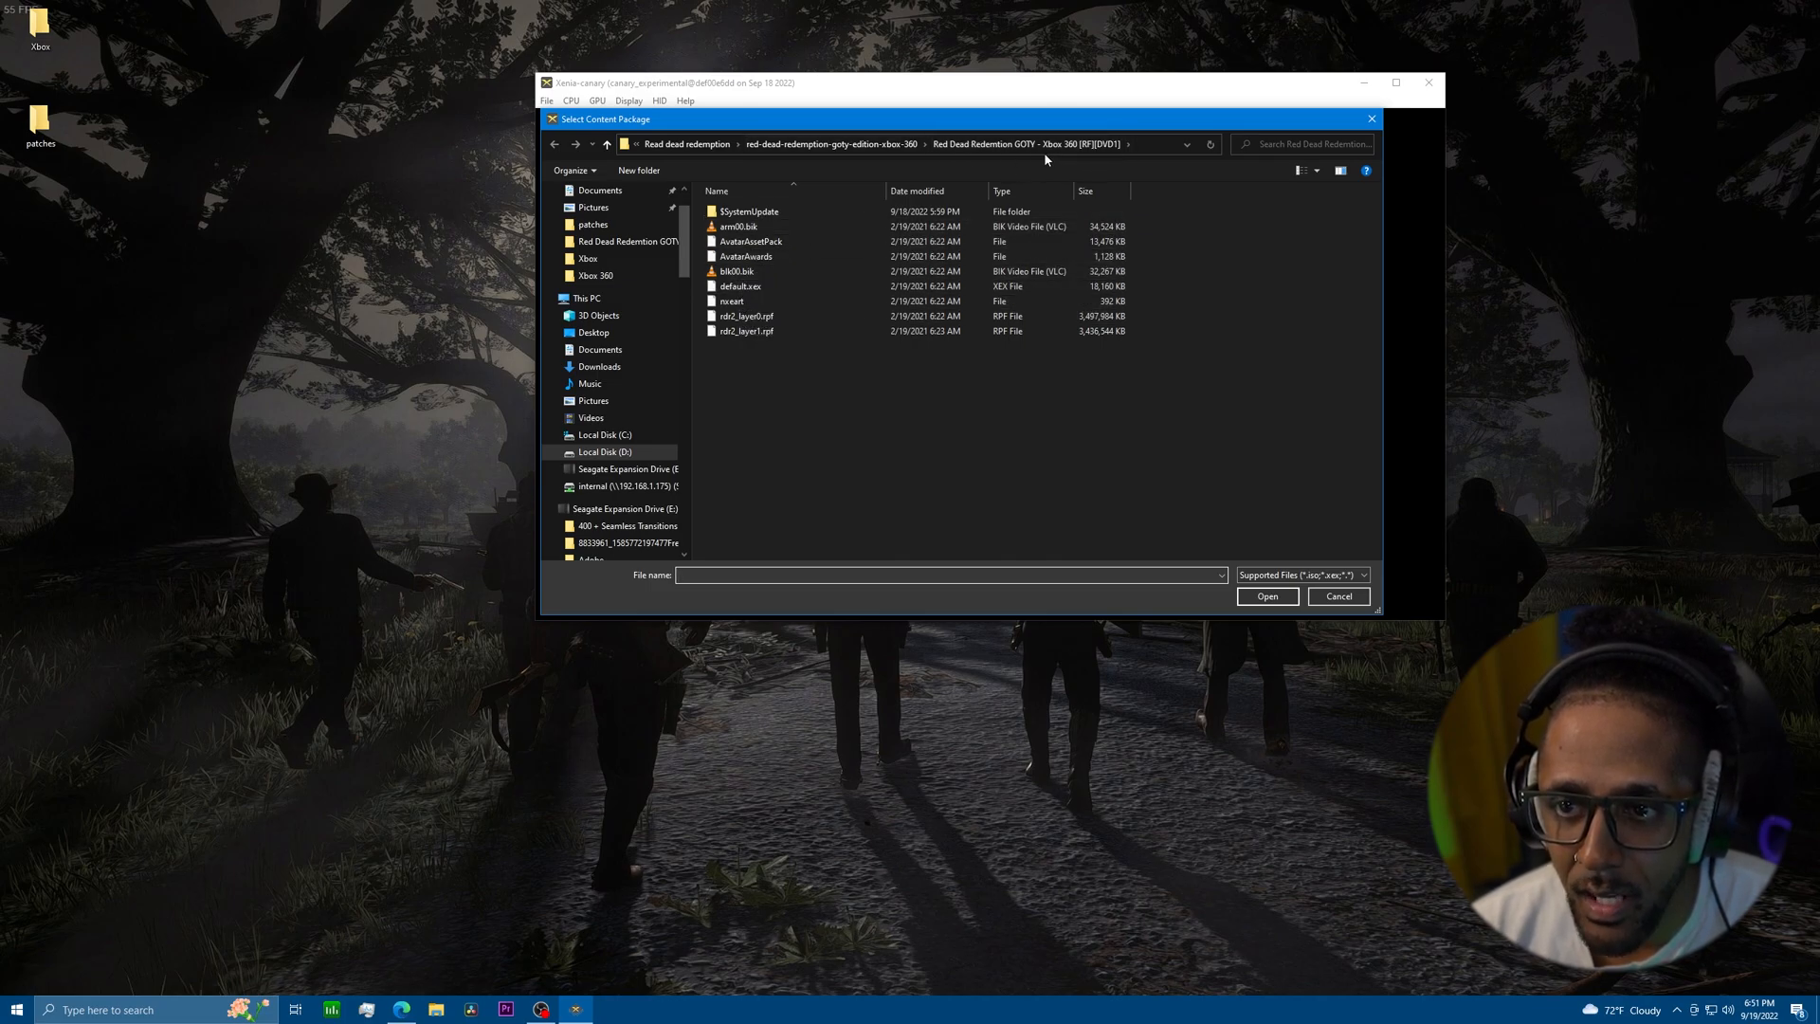
click(755, 288)
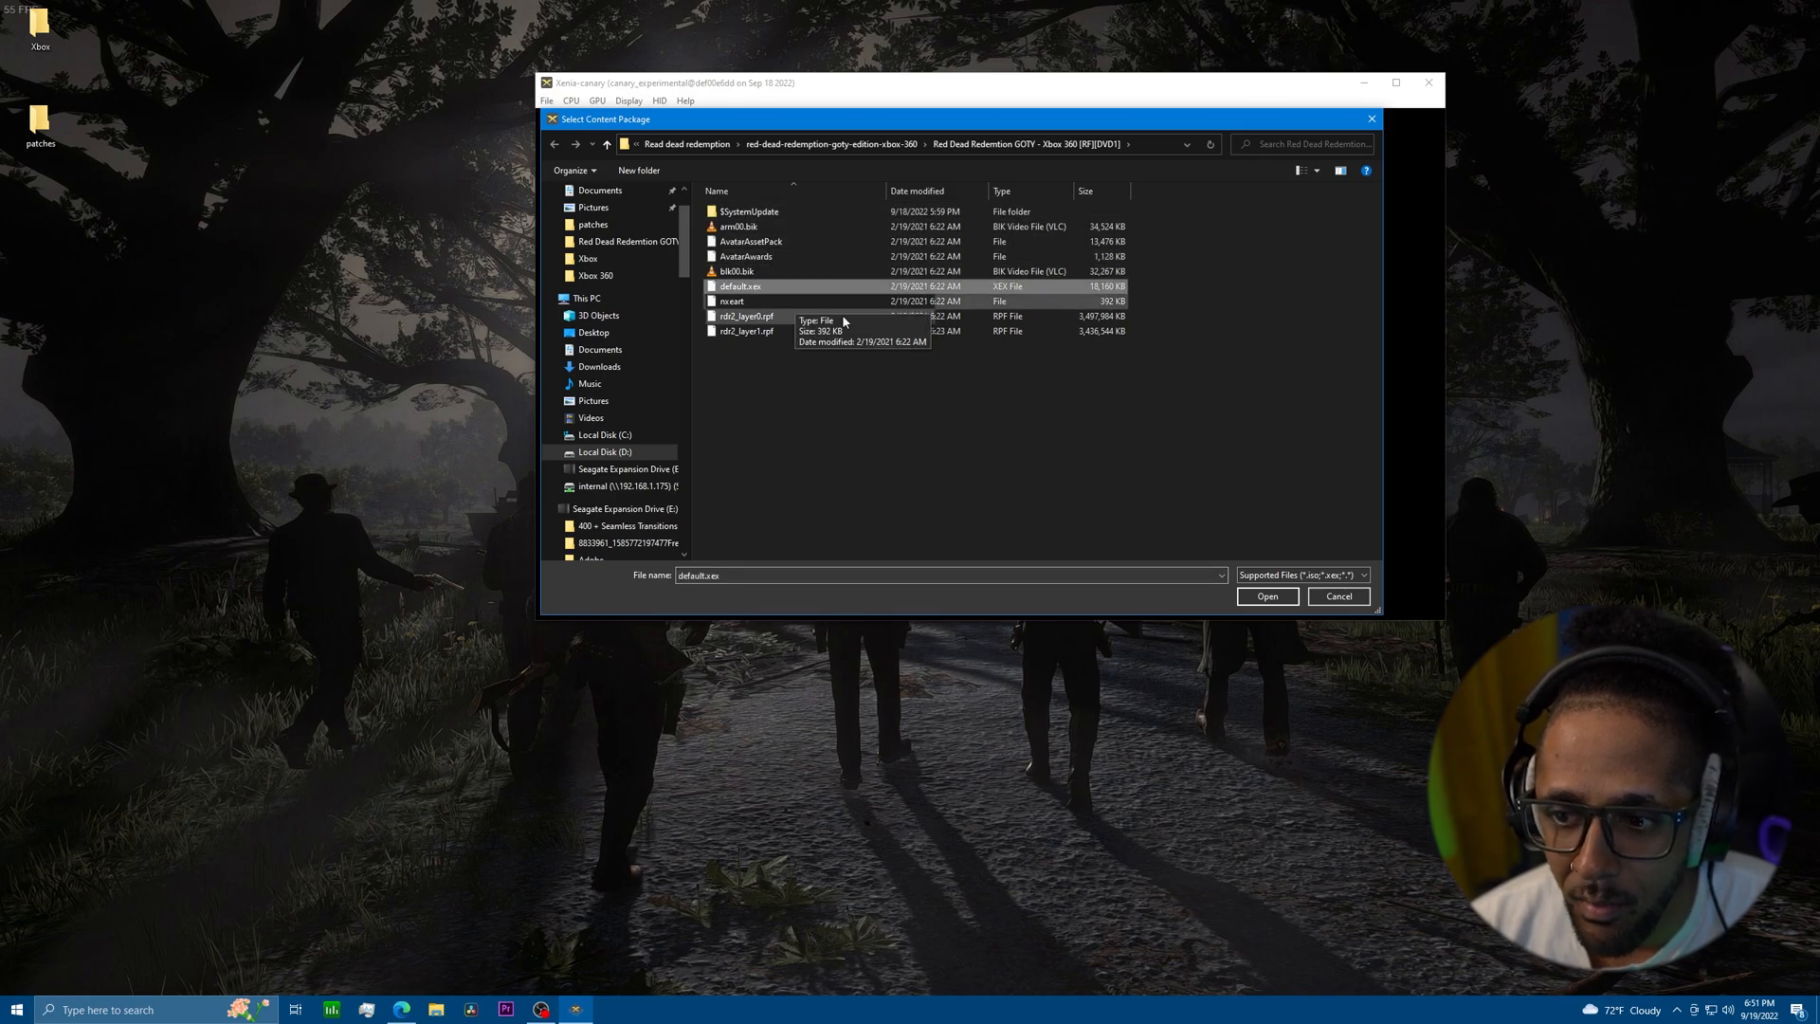
click(1267, 596)
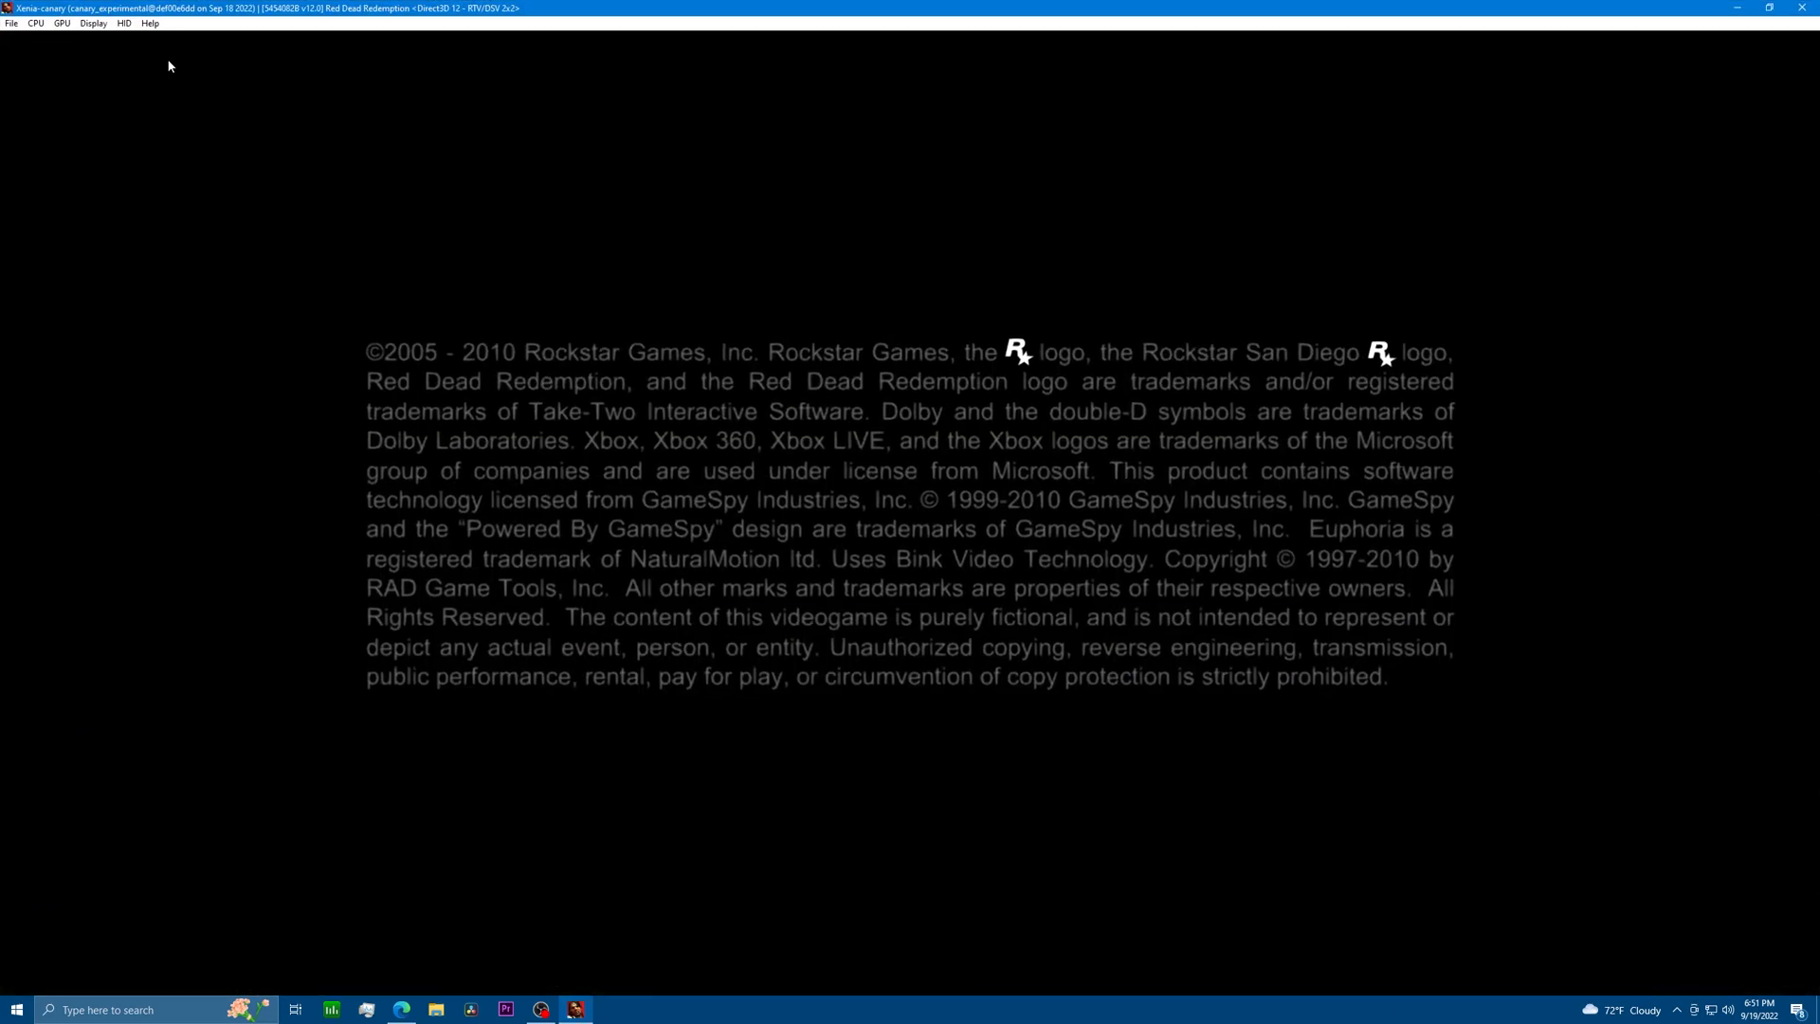
Switch the running game to fullscreen and start it, proceeding past the title screen and the autosave warning.
click(98, 25)
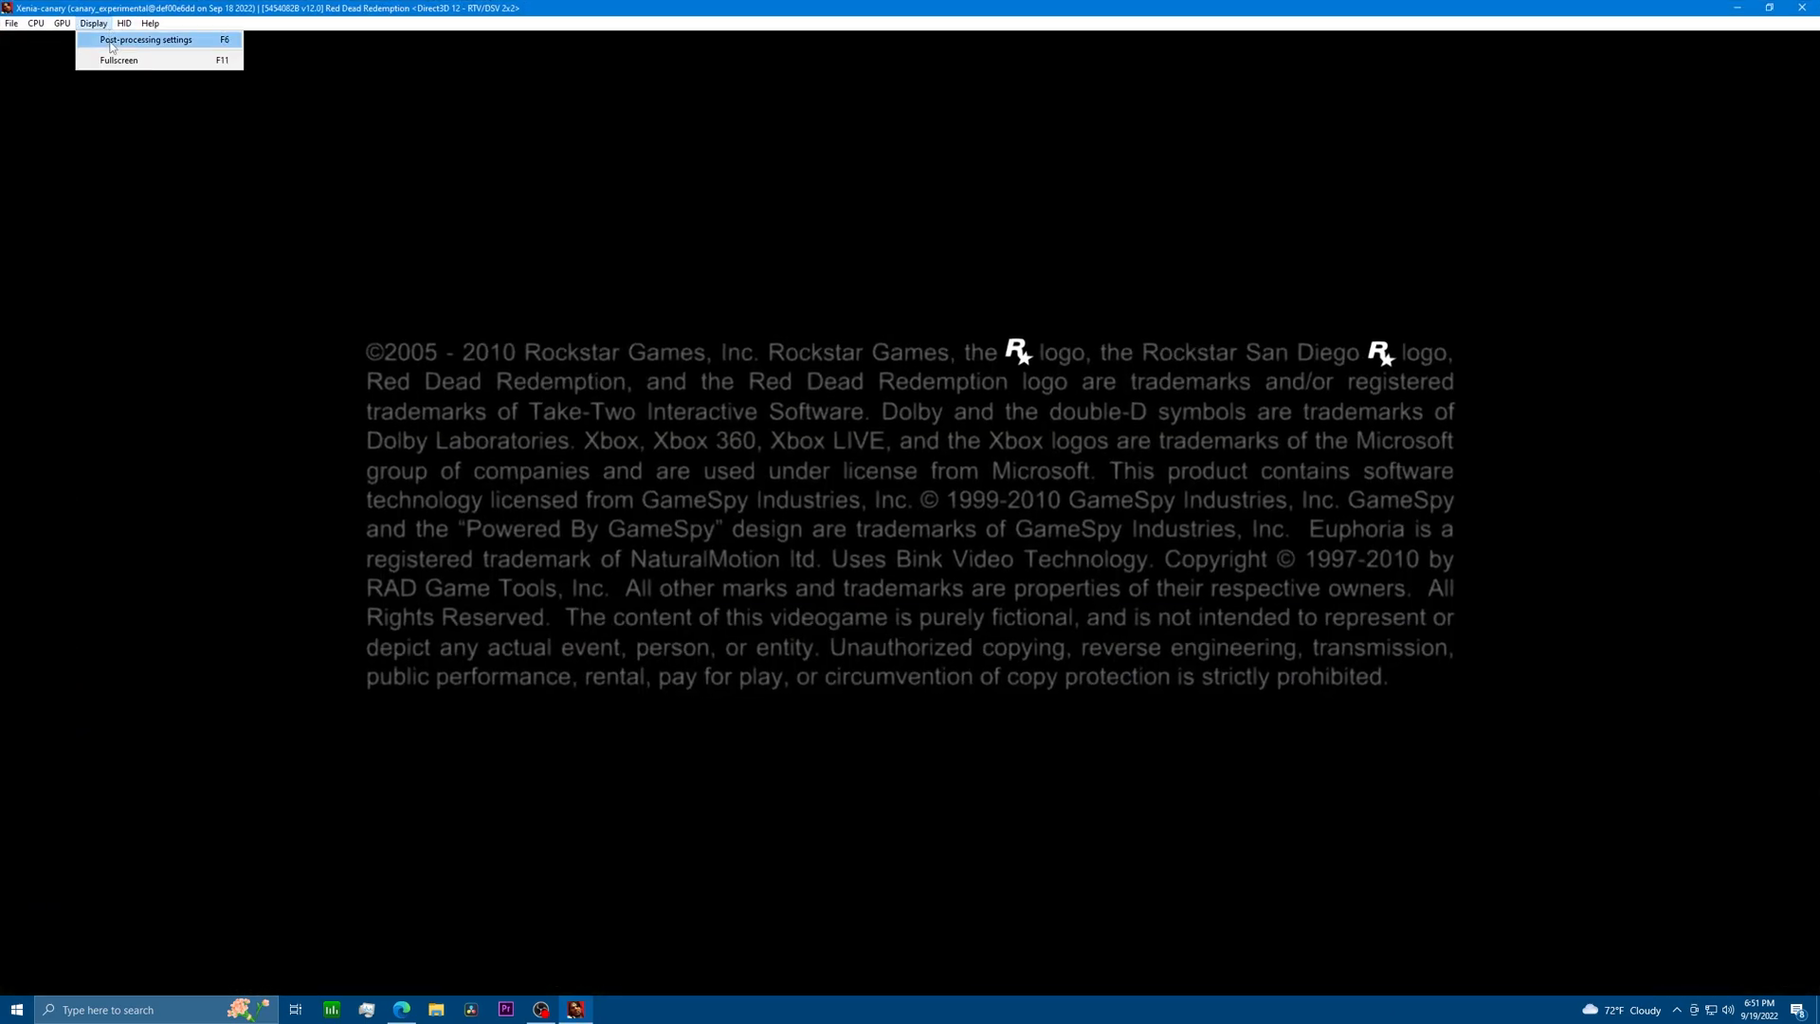
click(152, 60)
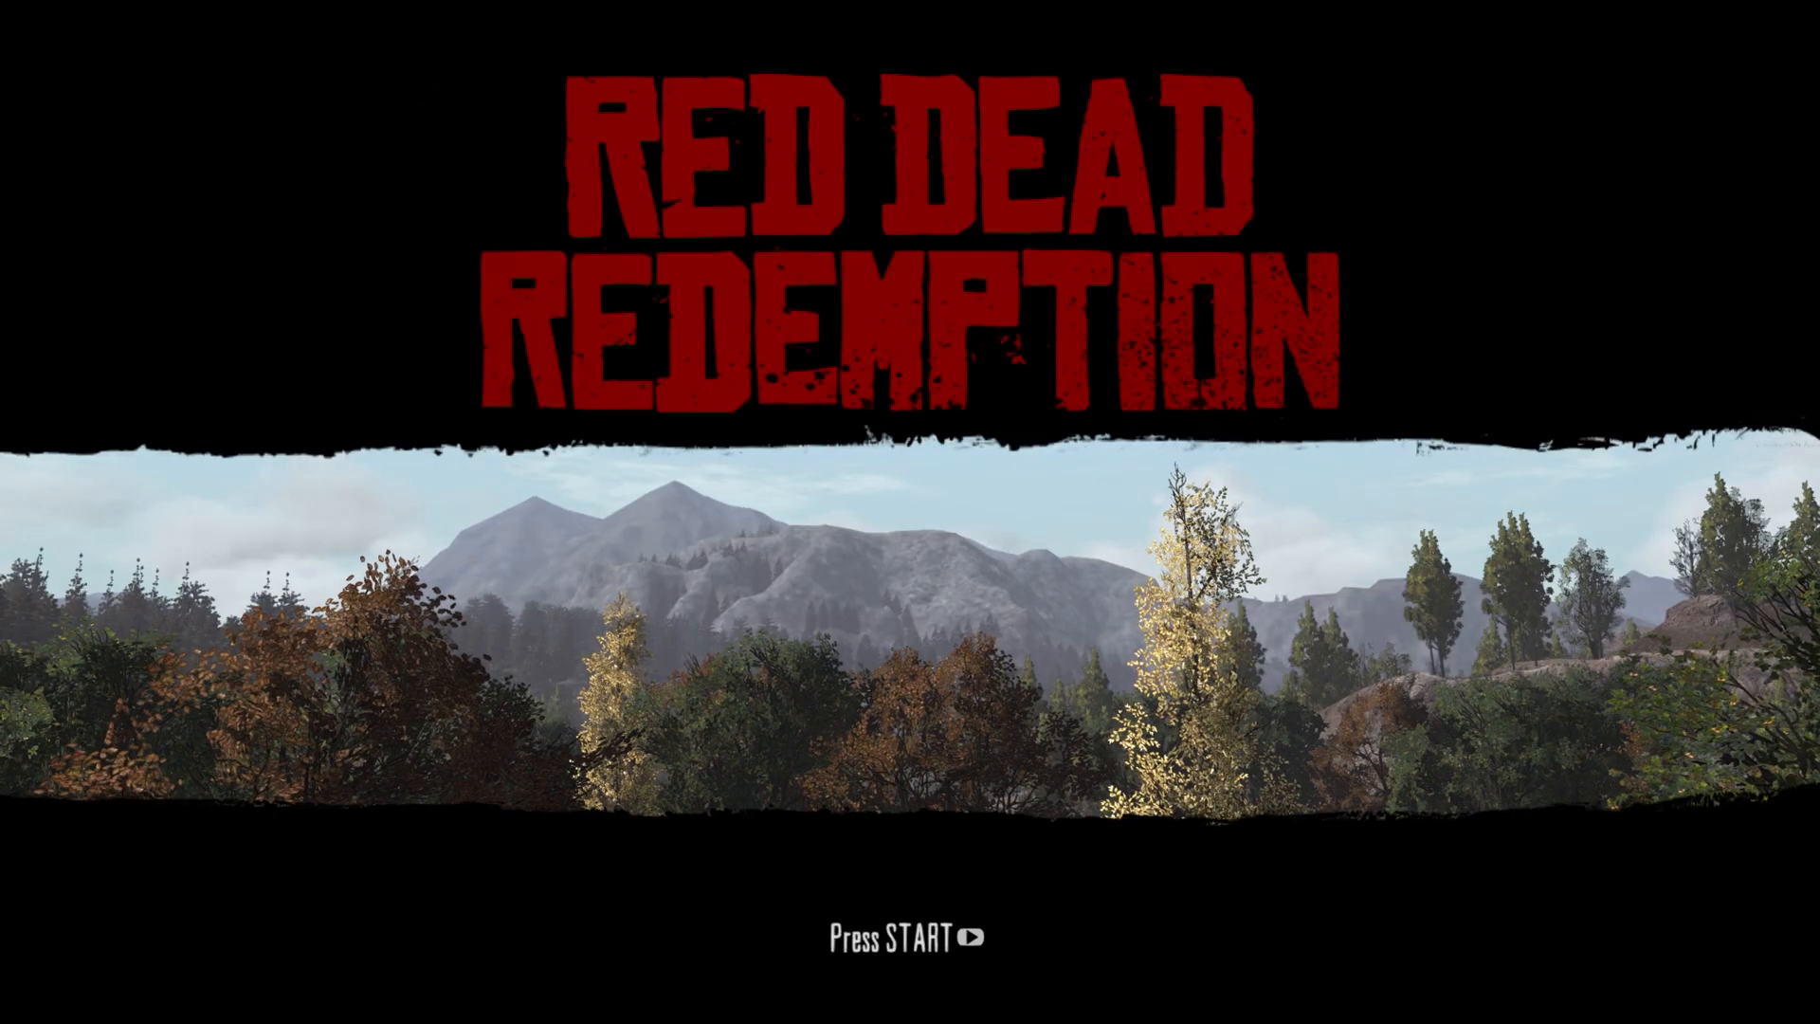
key(x)
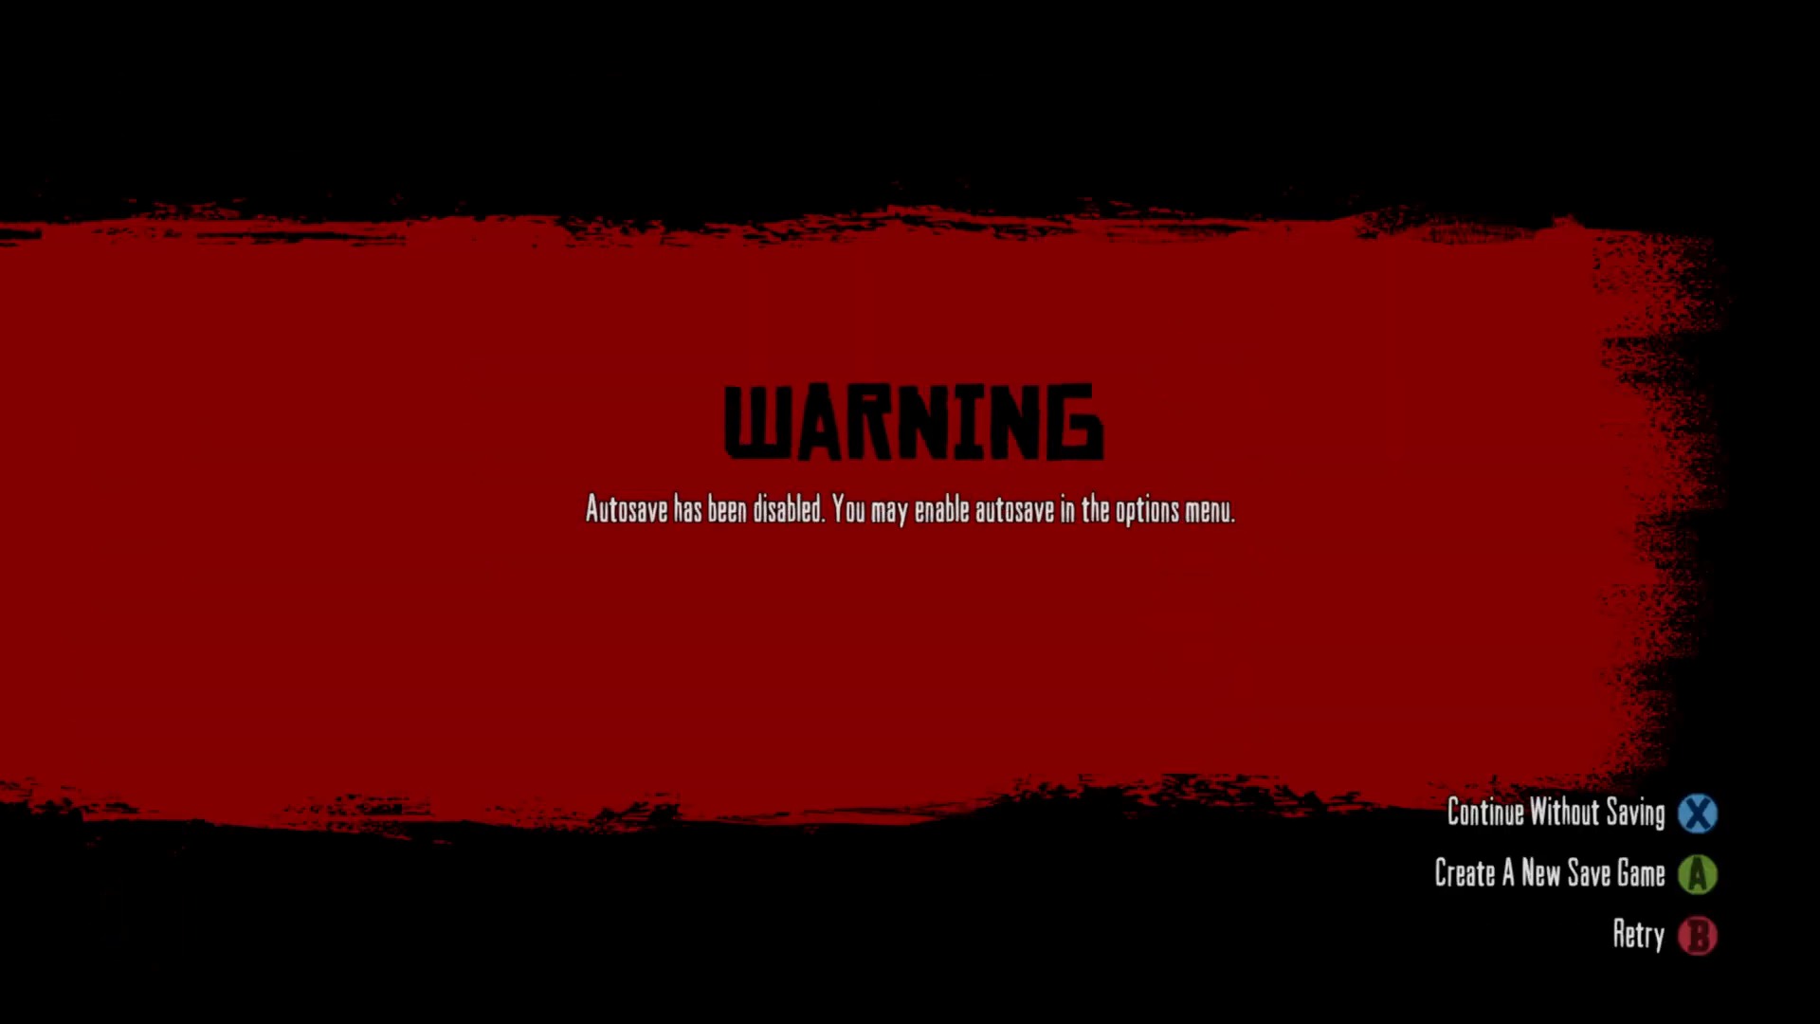
key(semicolon)
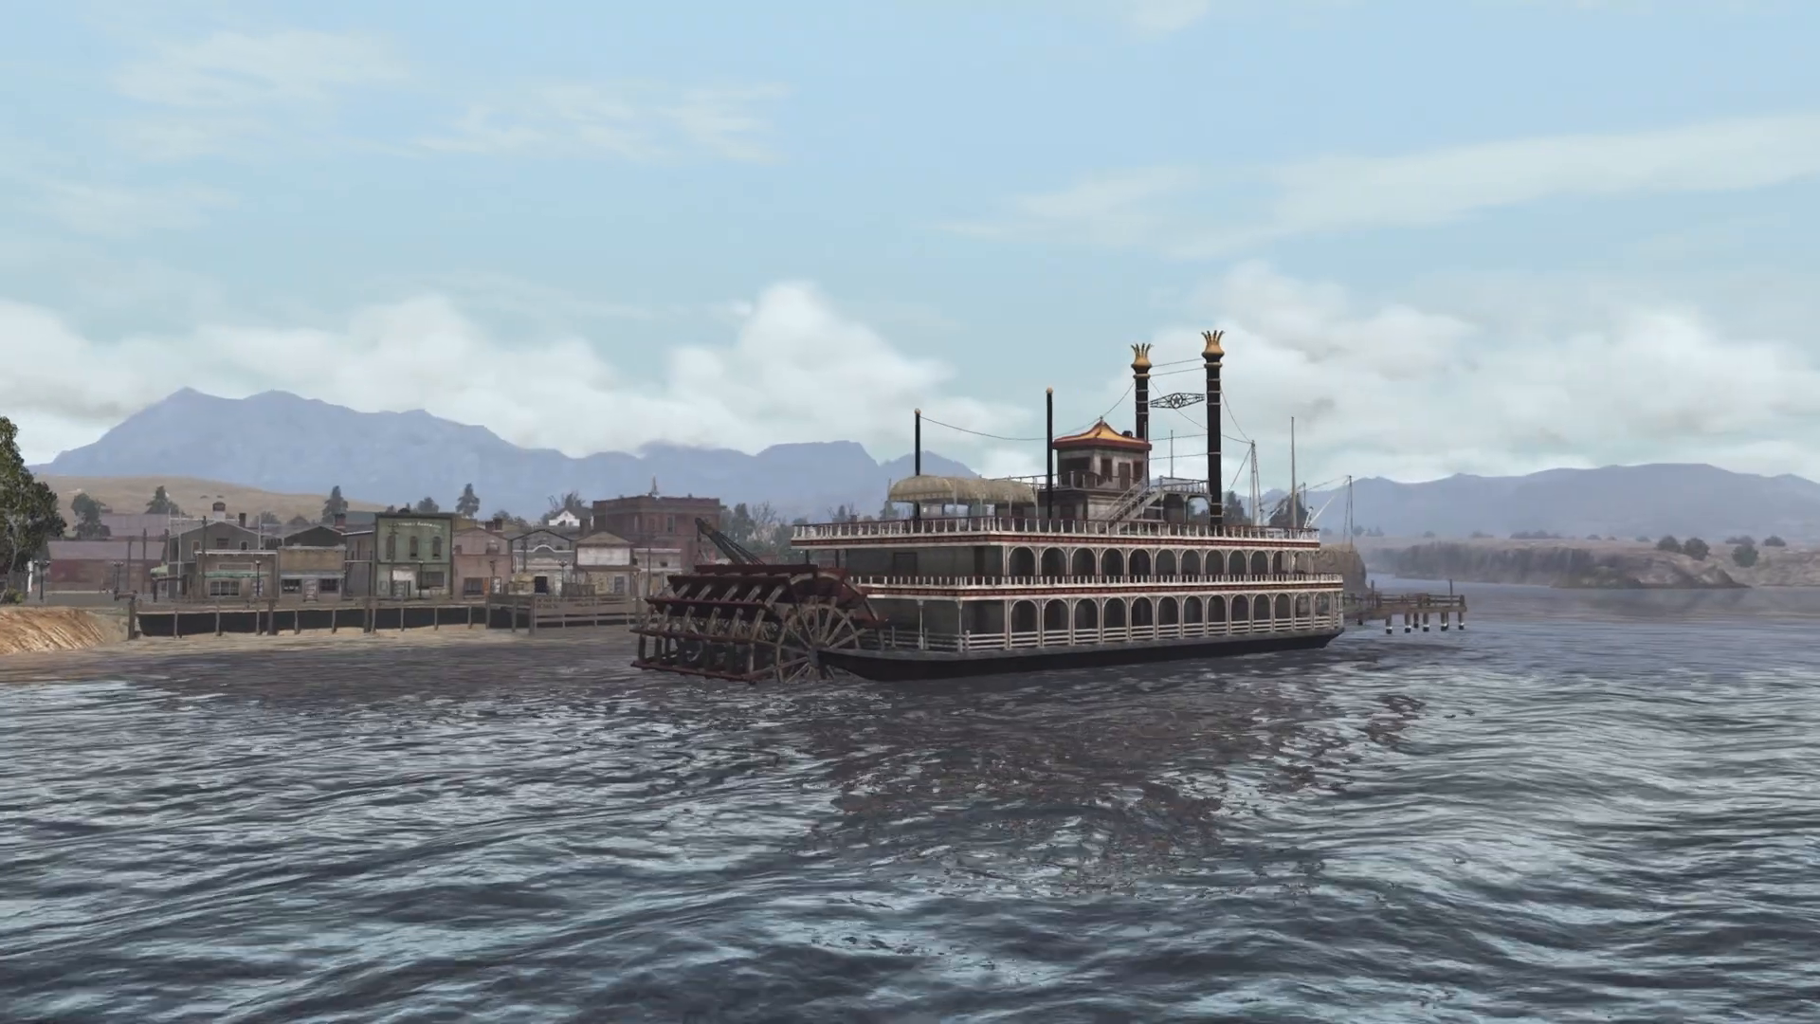